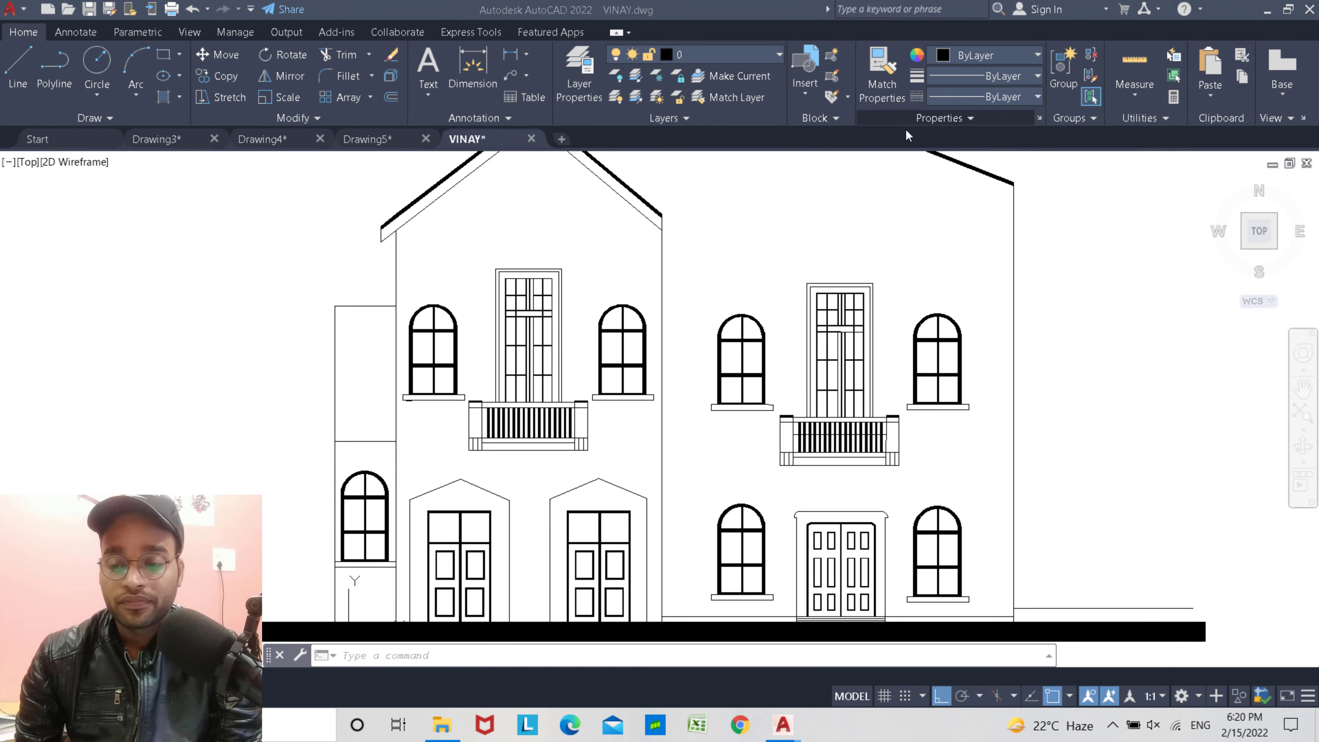
Step: Zoom and pan the elevation to bring the central entrance door into view
{"action": "scroll", "coordinate": [714, 283], "scroll_direction": "down", "scroll_amount": 5}
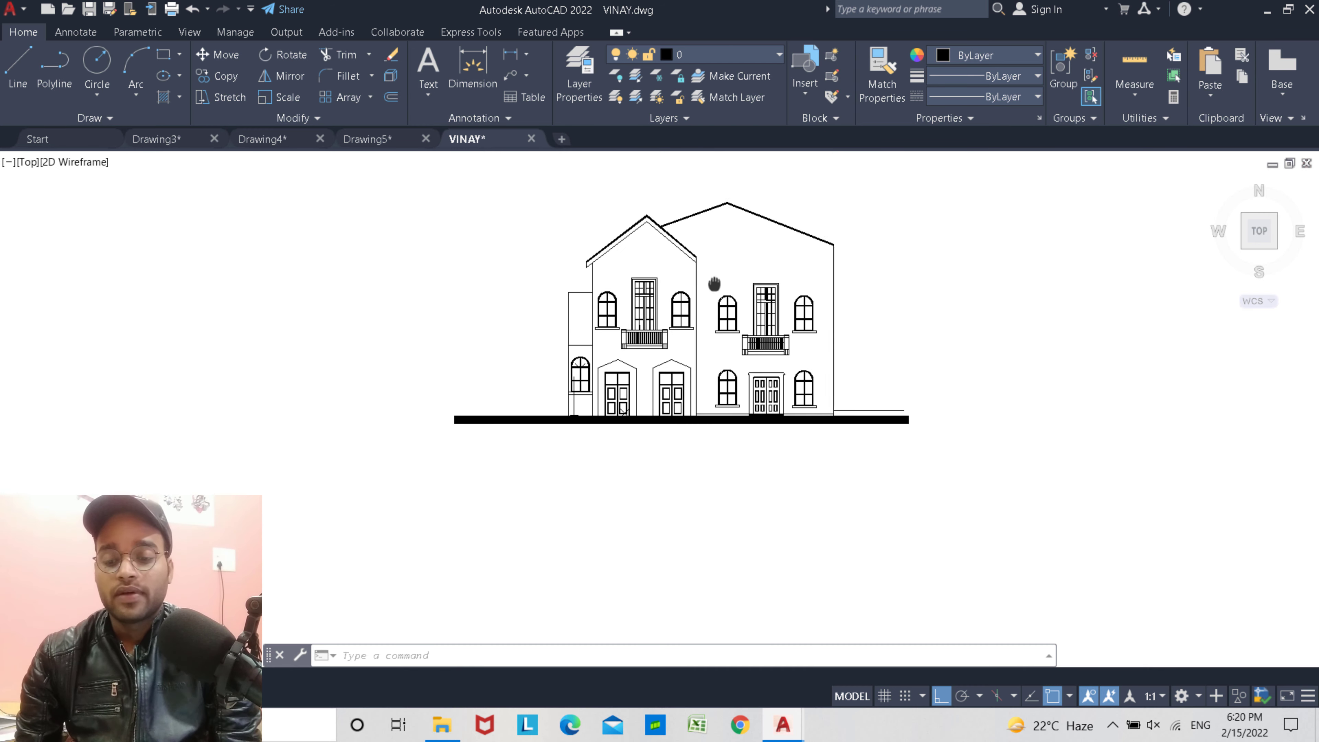
{"action": "scroll", "coordinate": [727, 307], "scroll_direction": "up", "scroll_amount": 3}
{"action": "scroll", "coordinate": [701, 338], "scroll_direction": "up", "scroll_amount": 2}
{"action": "scroll", "coordinate": [623, 405], "scroll_direction": "down", "scroll_amount": 2}
{"action": "scroll", "coordinate": [604, 420], "scroll_direction": "down", "scroll_amount": 1}
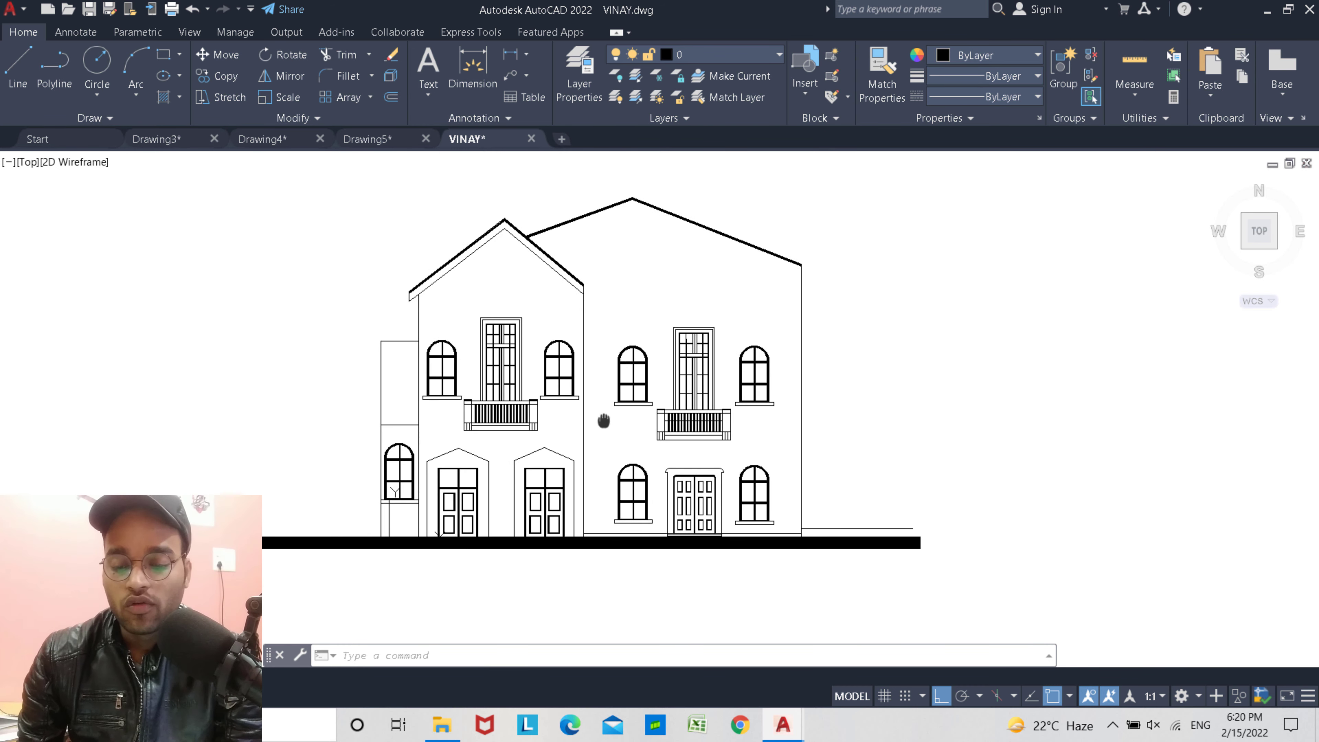
{"action": "scroll", "coordinate": [604, 420], "scroll_direction": "up", "scroll_amount": 2}
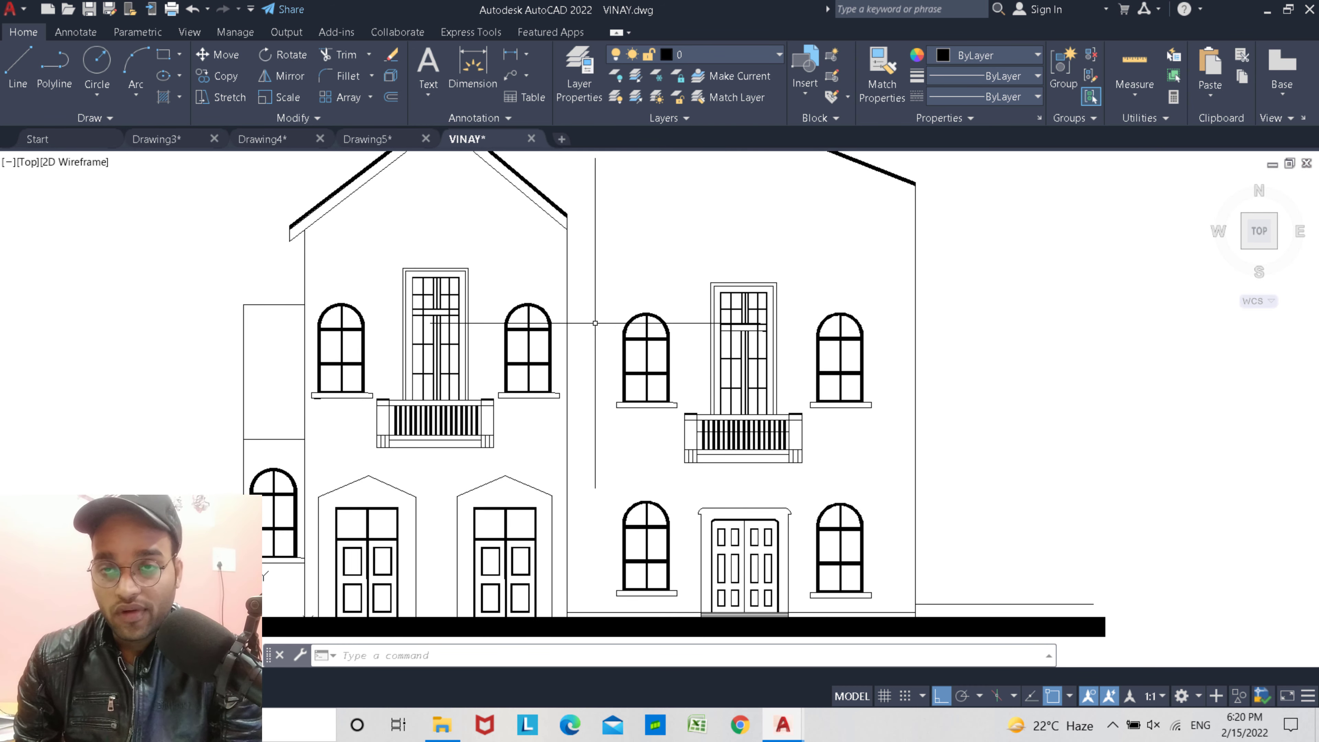
{"action": "middle_click_drag", "start_coordinate": [581, 406], "coordinate": [548, 377]}
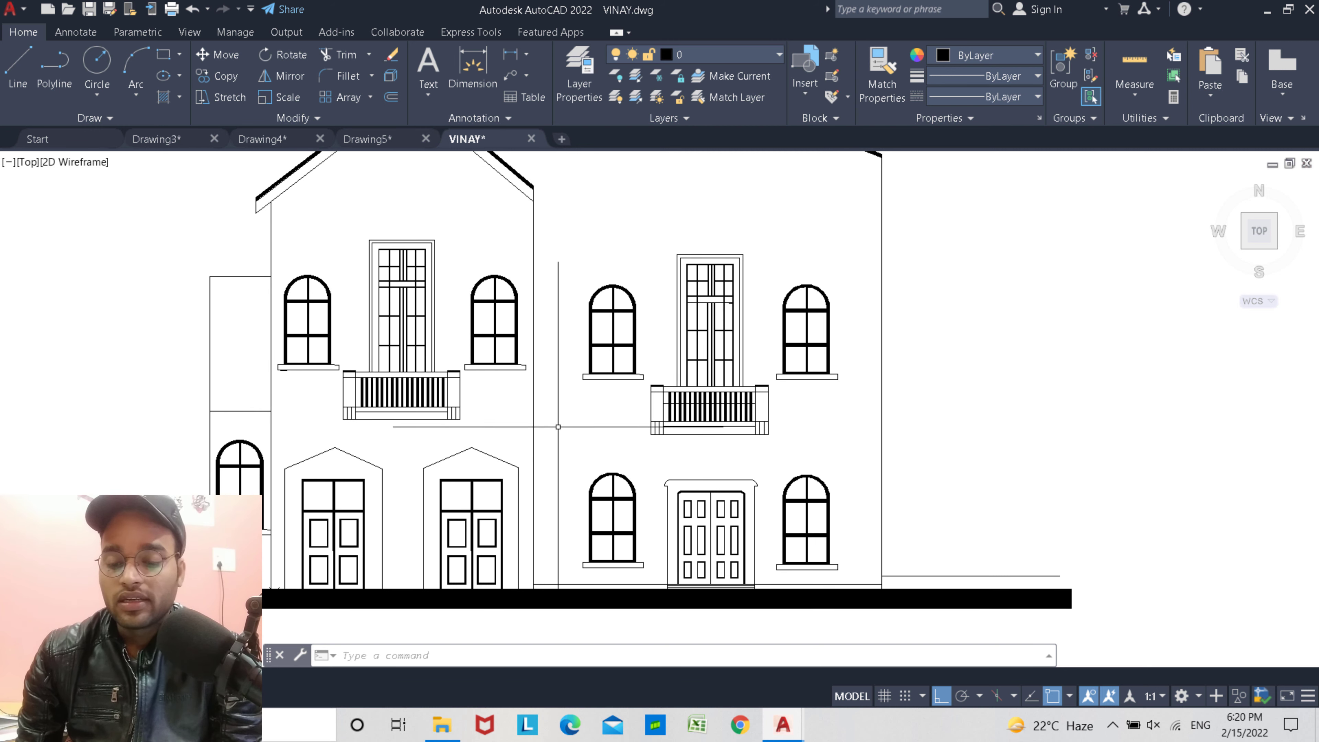
{"action": "scroll", "coordinate": [535, 348], "scroll_direction": "up", "scroll_amount": 2}
{"action": "scroll", "coordinate": [534, 356], "scroll_direction": "down", "scroll_amount": 2}
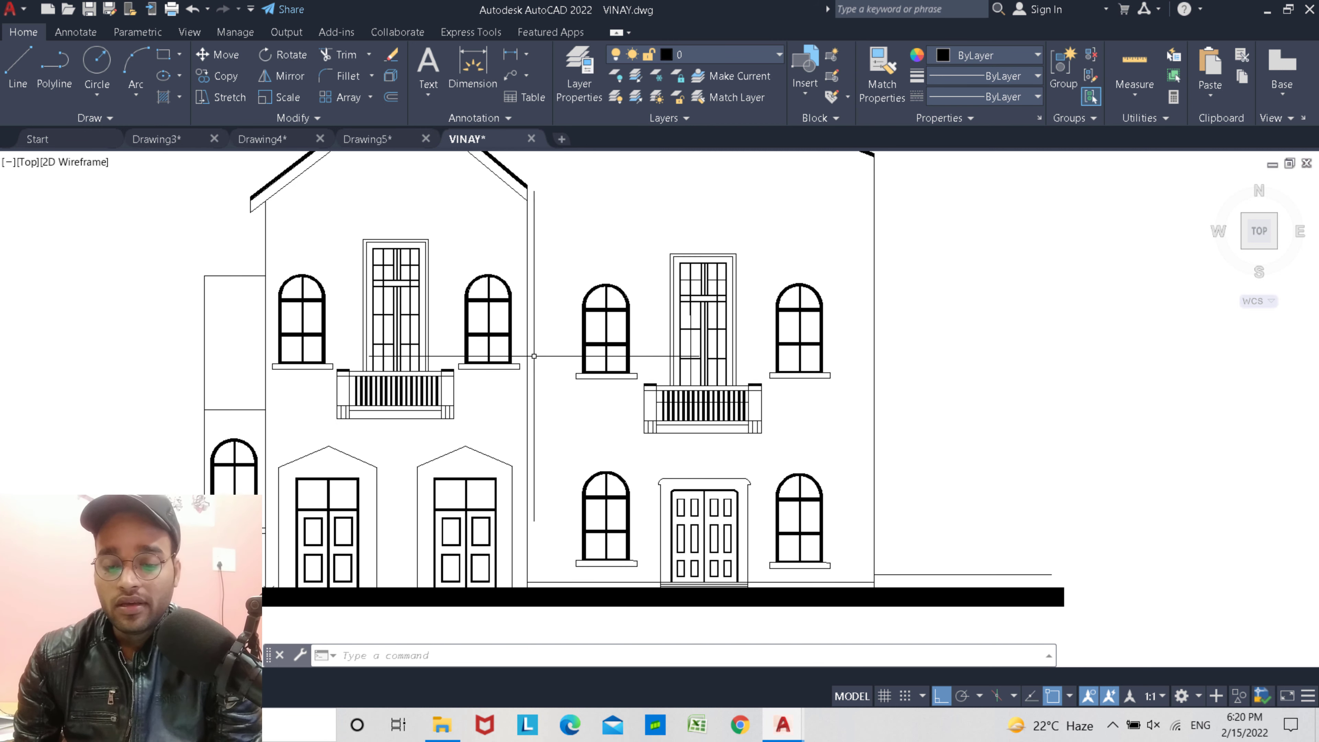
{"action": "scroll", "coordinate": [534, 356], "scroll_direction": "up", "scroll_amount": 2}
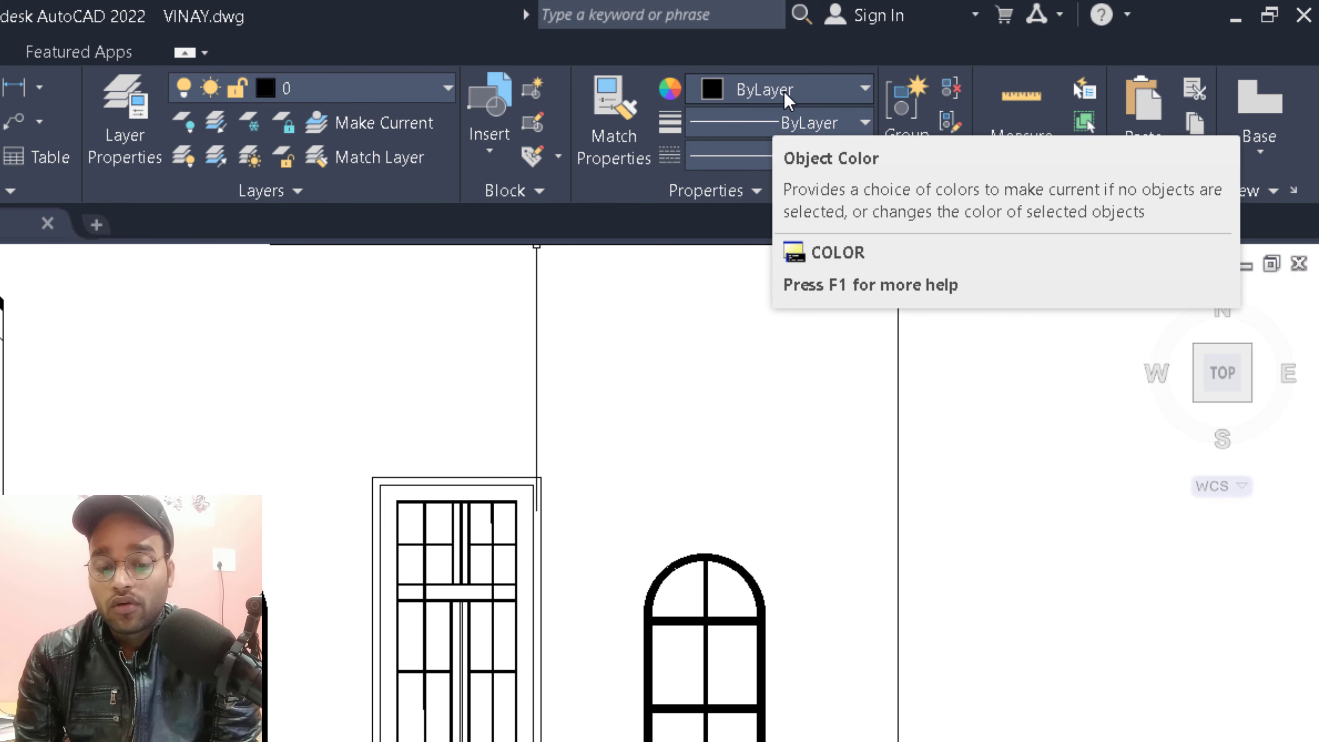
{"action": "scroll", "coordinate": [597, 364], "scroll_direction": "down", "scroll_amount": 3}
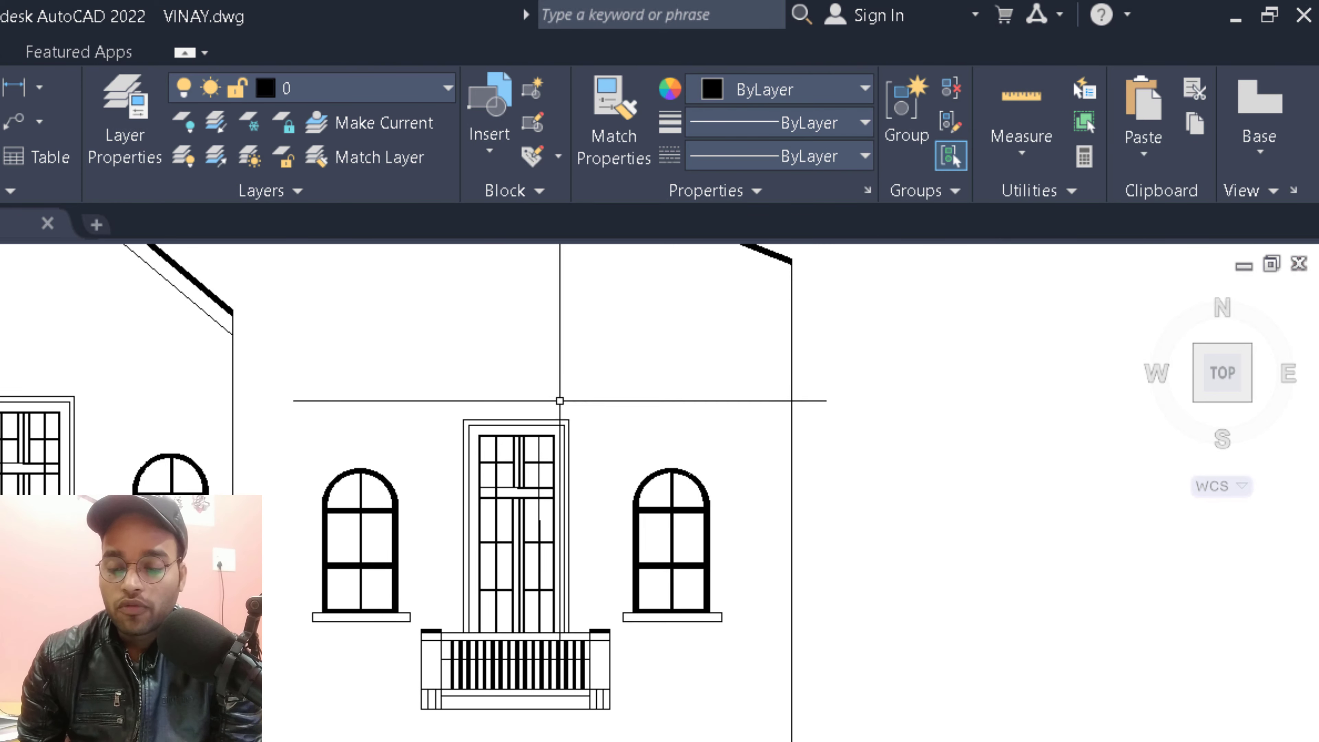
{"action": "middle_click_drag", "start_coordinate": [560, 398], "coordinate": [477, 383]}
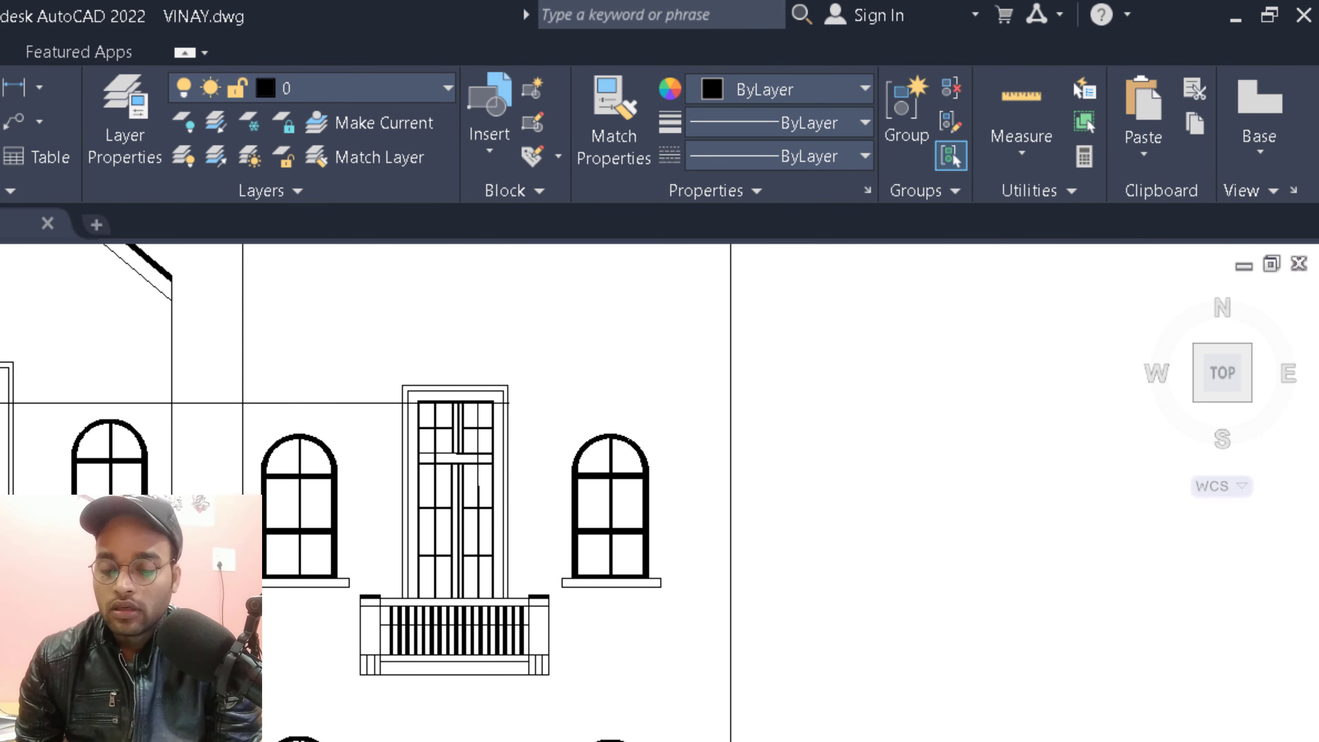
{"action": "scroll", "coordinate": [350, 443], "scroll_direction": "down", "scroll_amount": 3}
{"action": "scroll", "coordinate": [449, 363], "scroll_direction": "up", "scroll_amount": 3}
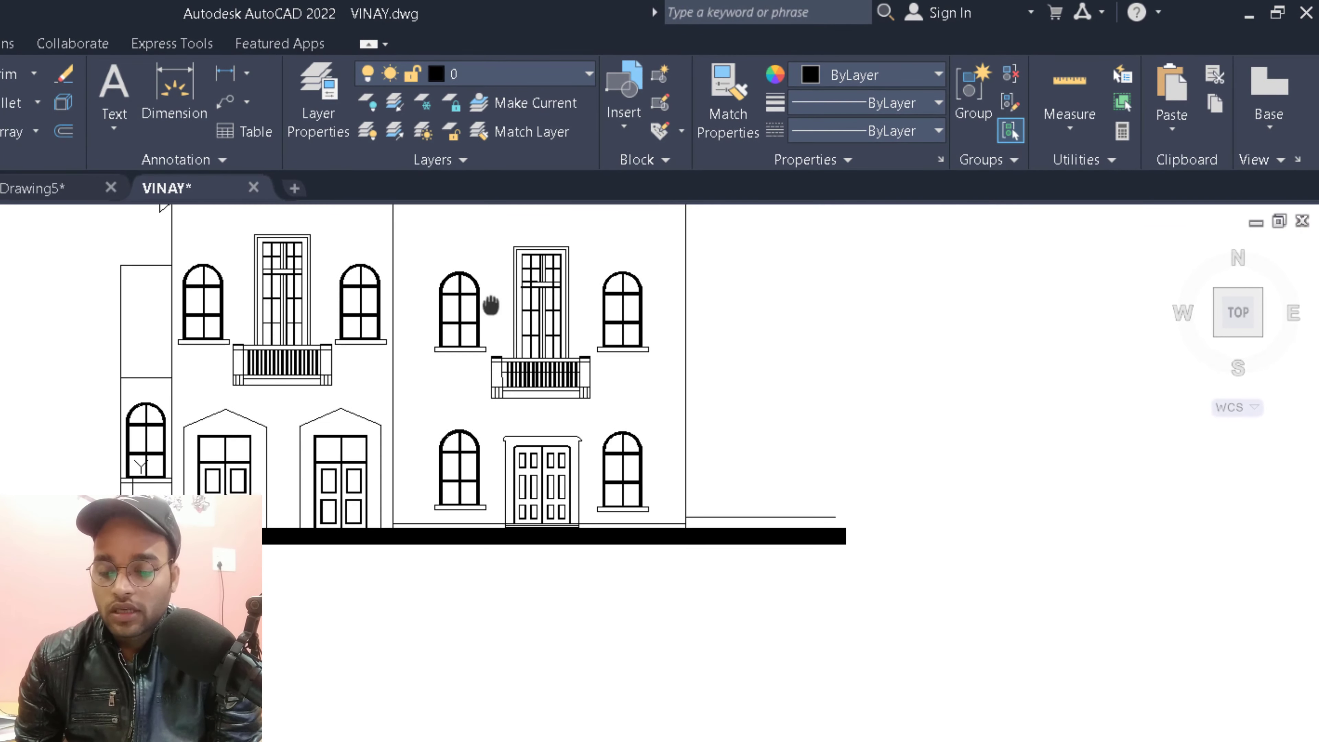
{"action": "scroll", "coordinate": [448, 329], "scroll_direction": "up", "scroll_amount": 3}
Step: Window-select the central ground-floor double door and set its colour to red
{"action": "left_click", "coordinate": [450, 319]}
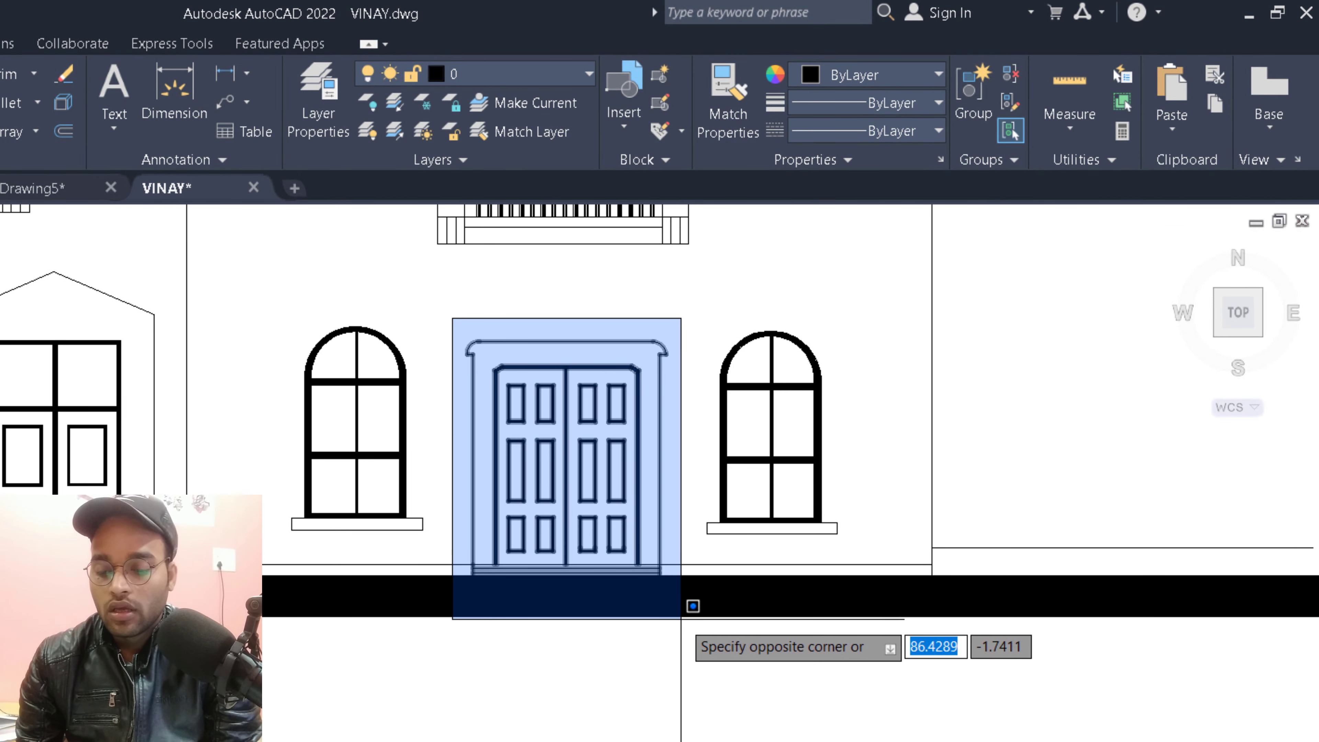
{"action": "left_click", "coordinate": [681, 603]}
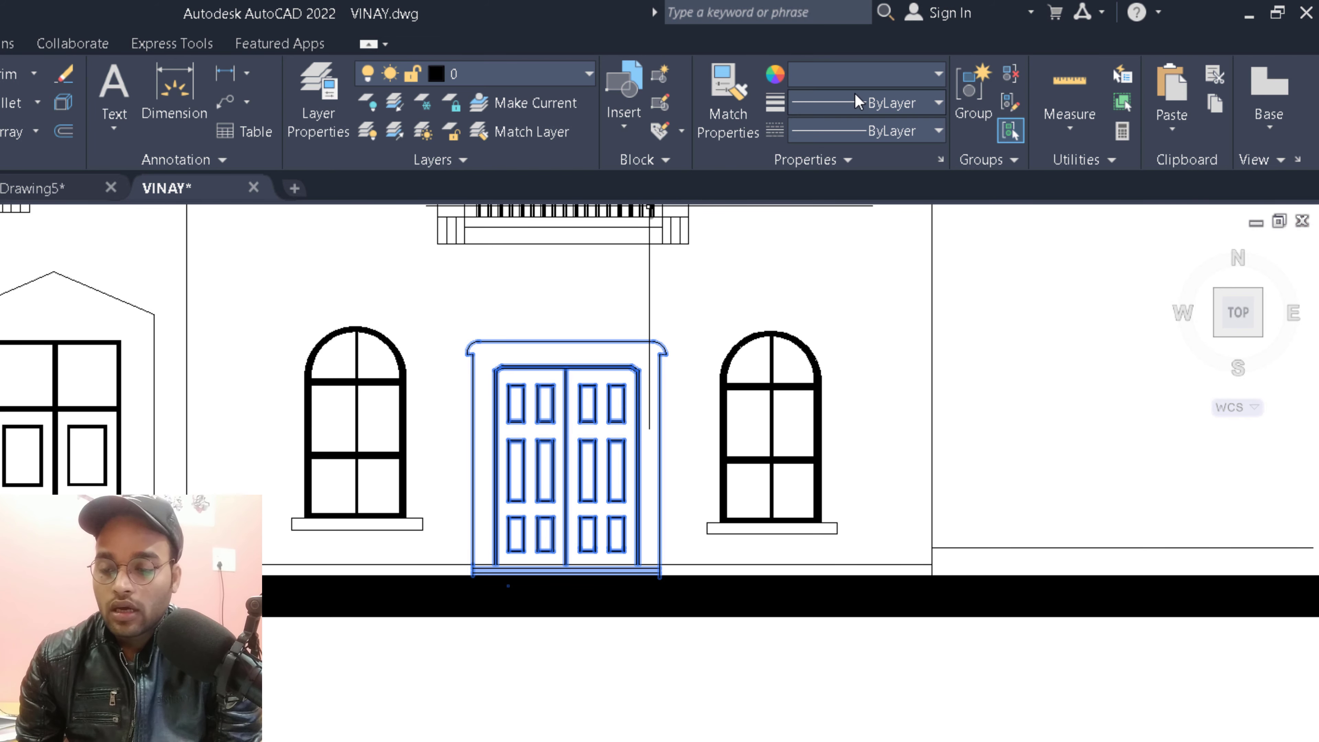
{"action": "left_click", "coordinate": [860, 78]}
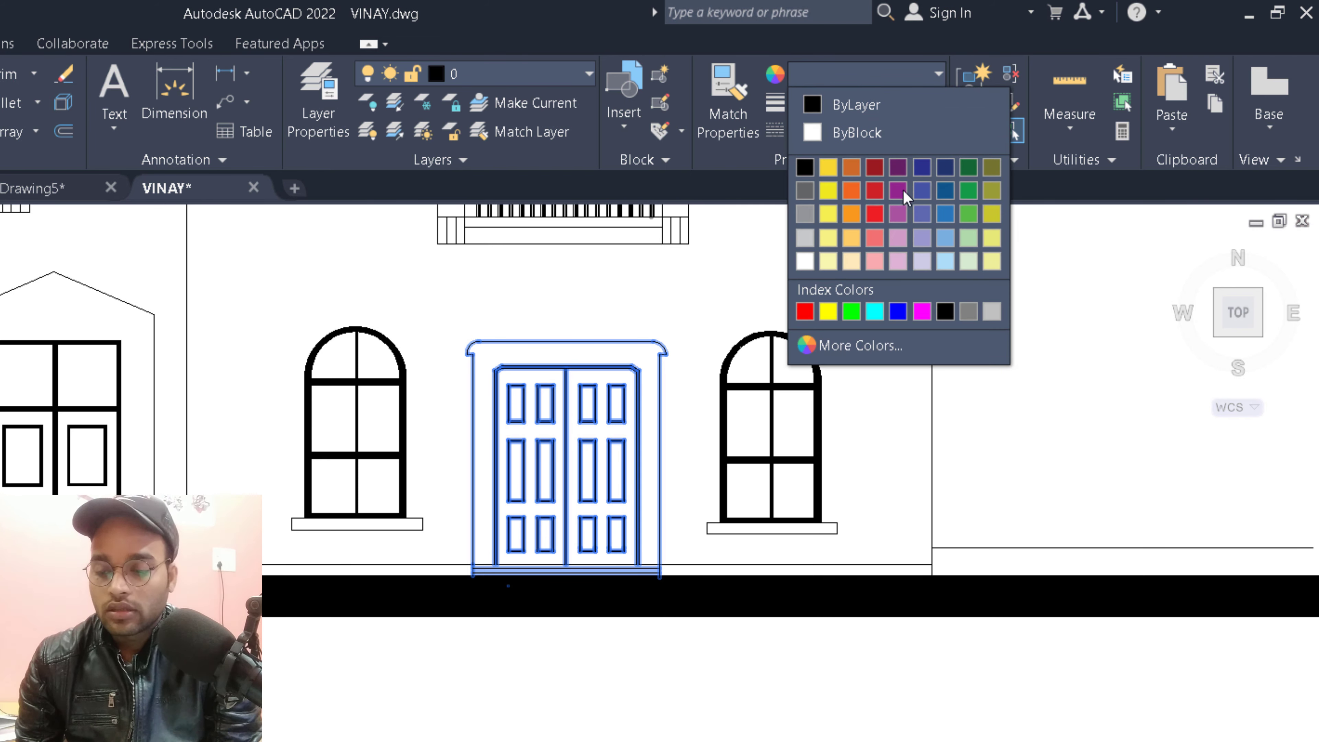
{"action": "left_click", "coordinate": [875, 214]}
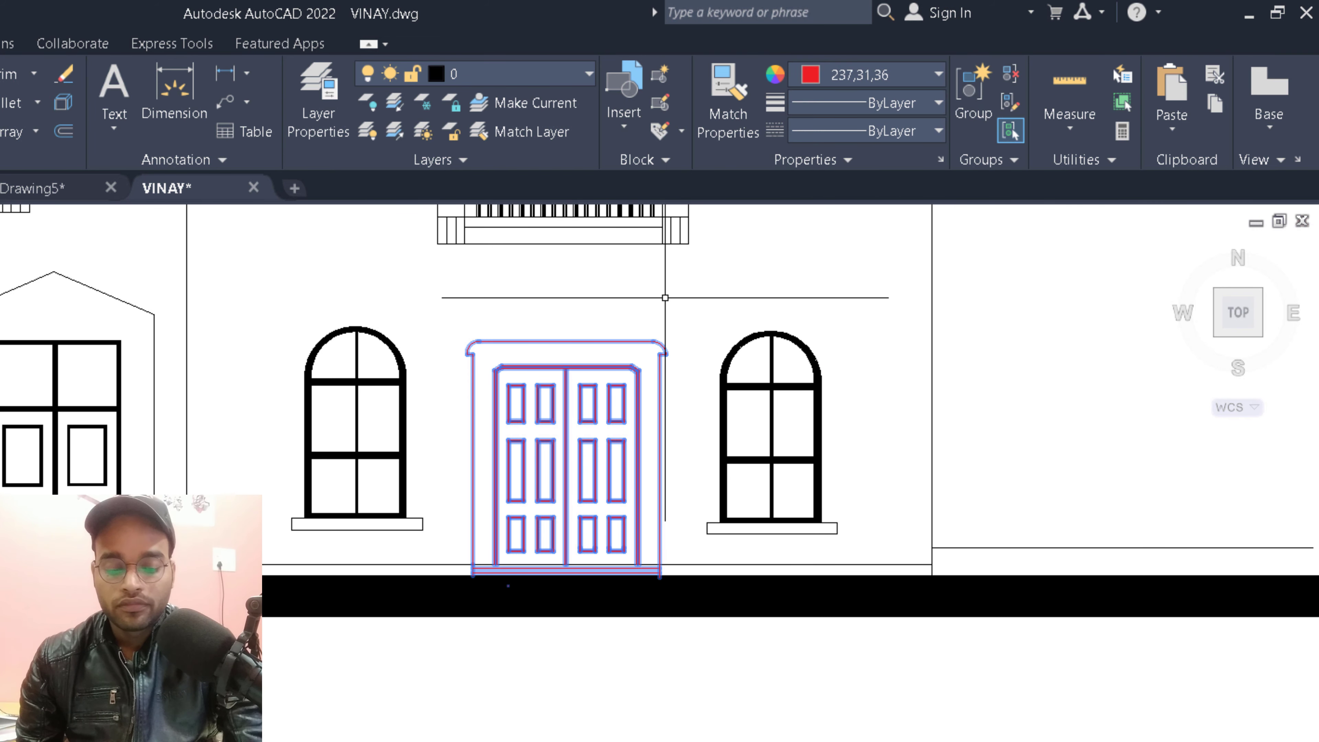
{"action": "key", "text": "Escape"}
{"action": "scroll", "coordinate": [665, 298], "scroll_direction": "down", "scroll_amount": 2}
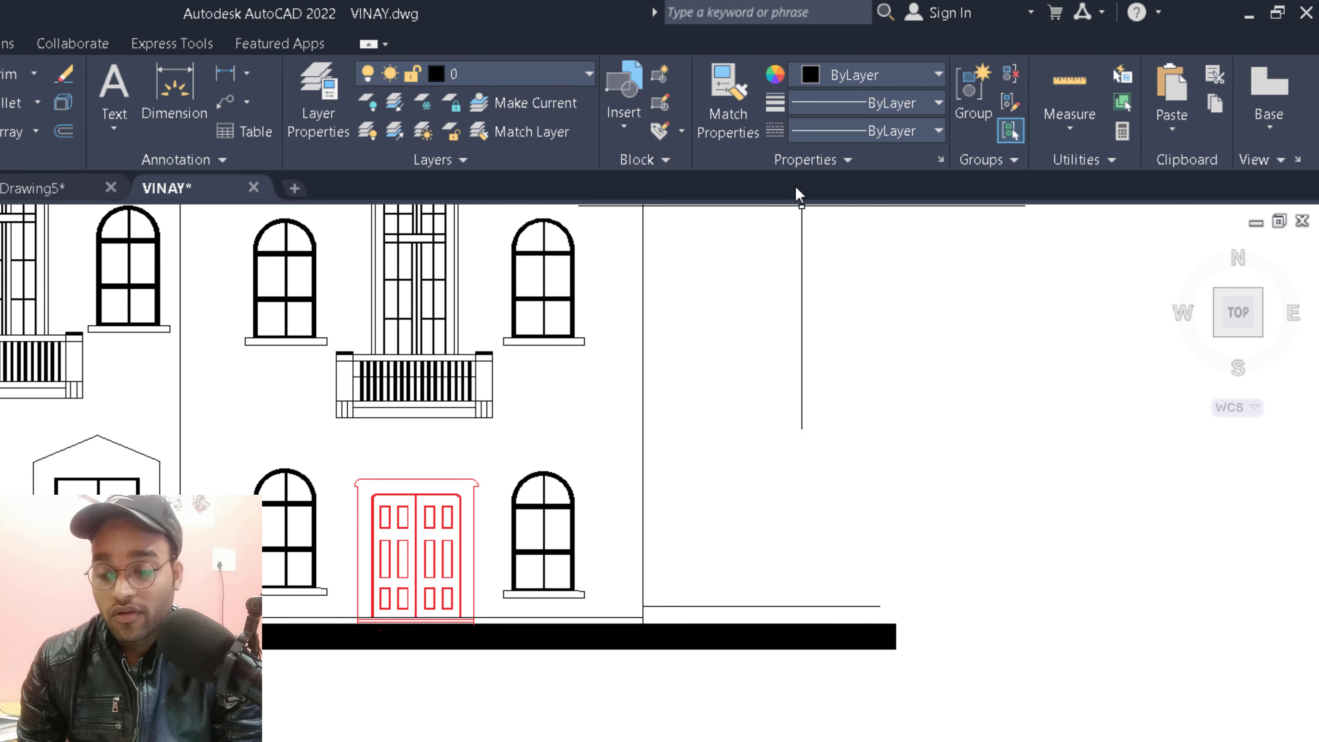
Step: Colour the arched window right of the entrance door yellow
{"action": "scroll", "coordinate": [540, 548], "scroll_direction": "up", "scroll_amount": 2}
{"action": "left_click", "coordinate": [470, 400]}
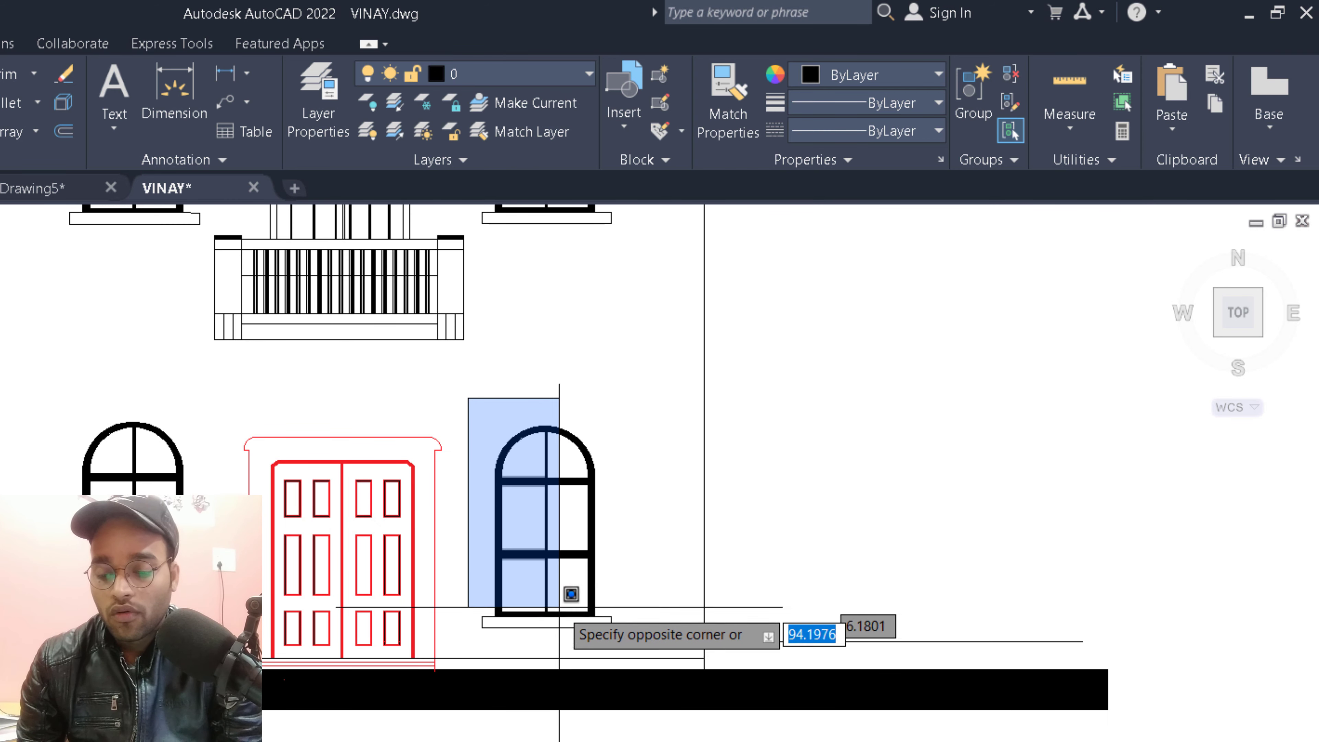
{"action": "left_click", "coordinate": [640, 597]}
{"action": "left_click", "coordinate": [889, 79]}
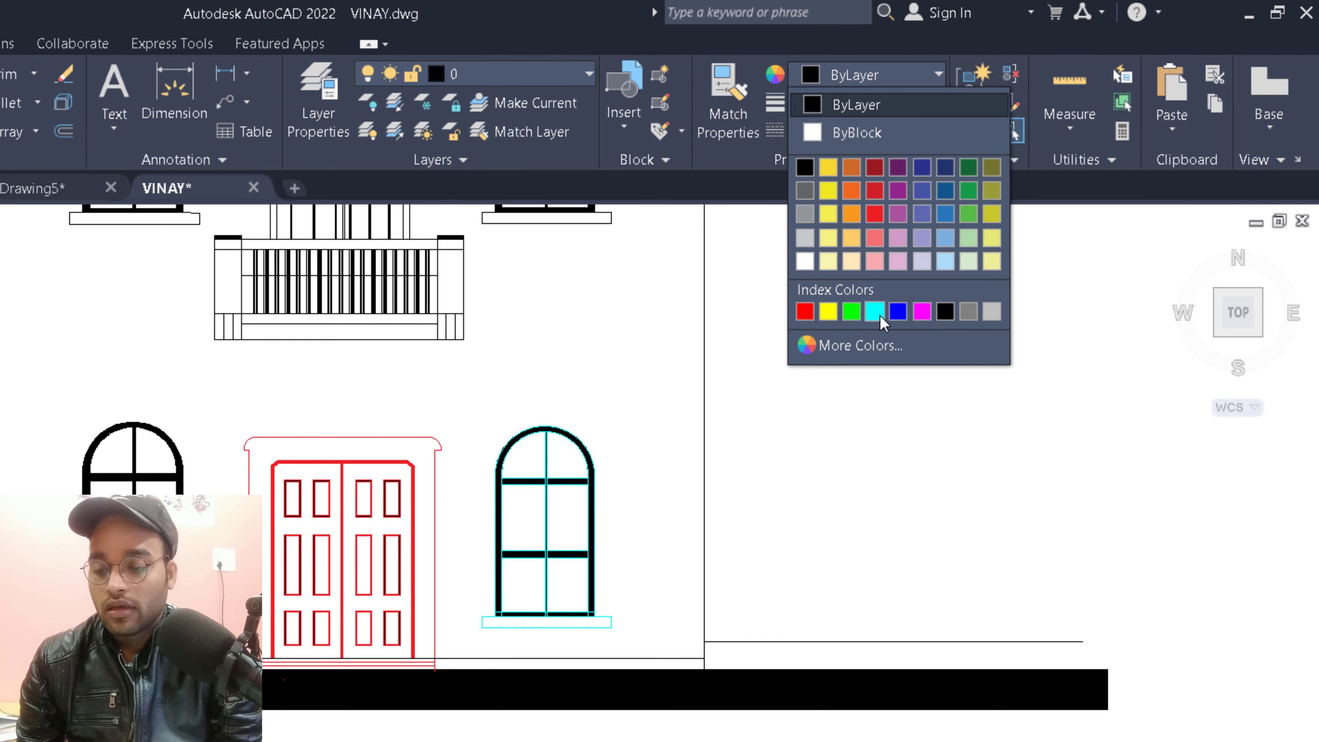
{"action": "left_click", "coordinate": [826, 169]}
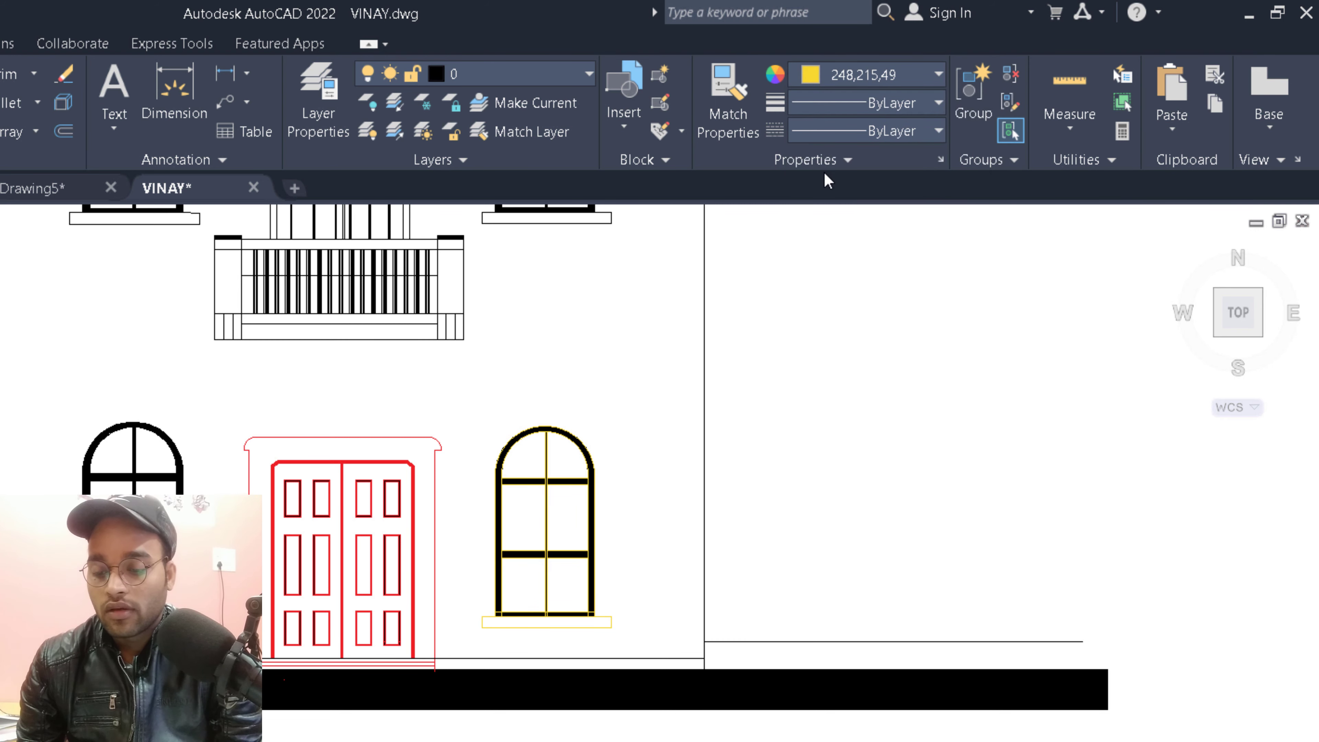
{"action": "key", "text": "Escape"}
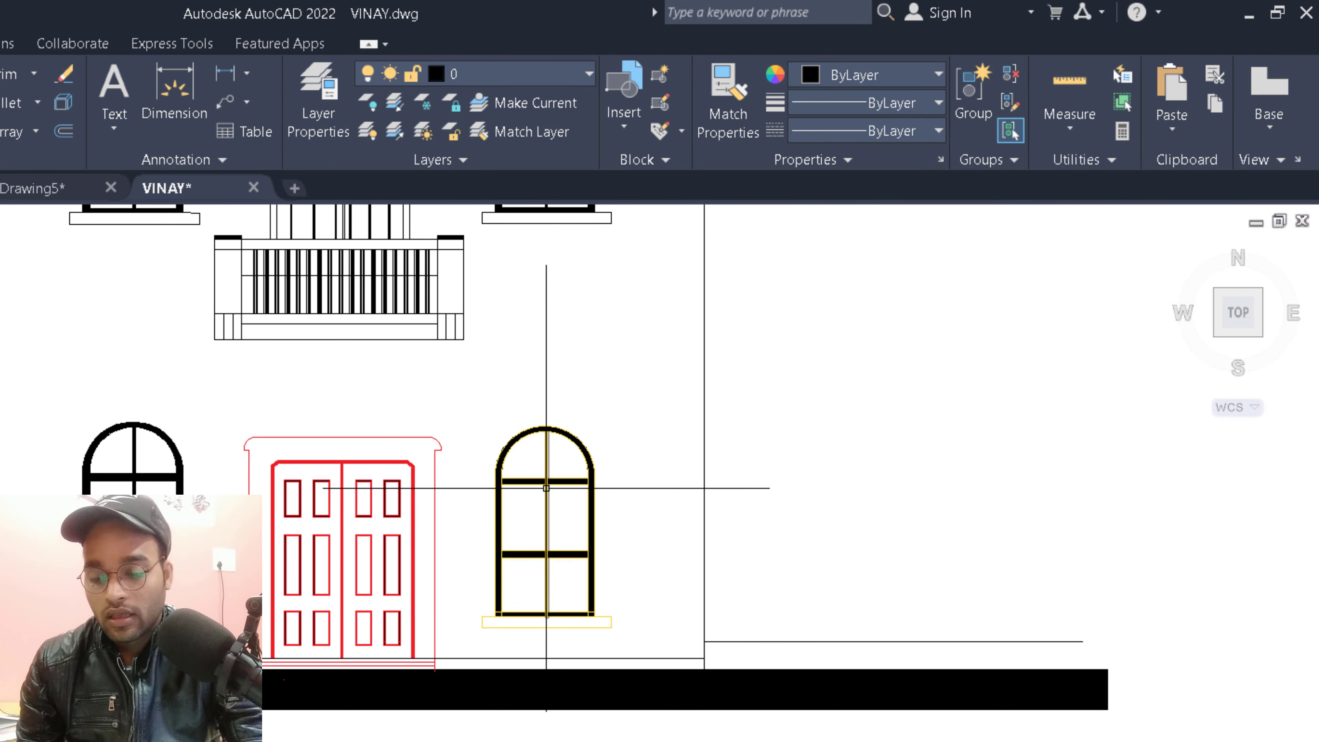
Step: Zoom and pan the view to the arched window left of the door
{"action": "scroll", "coordinate": [545, 484], "scroll_direction": "up", "scroll_amount": 3}
{"action": "scroll", "coordinate": [546, 452], "scroll_direction": "up", "scroll_amount": 3}
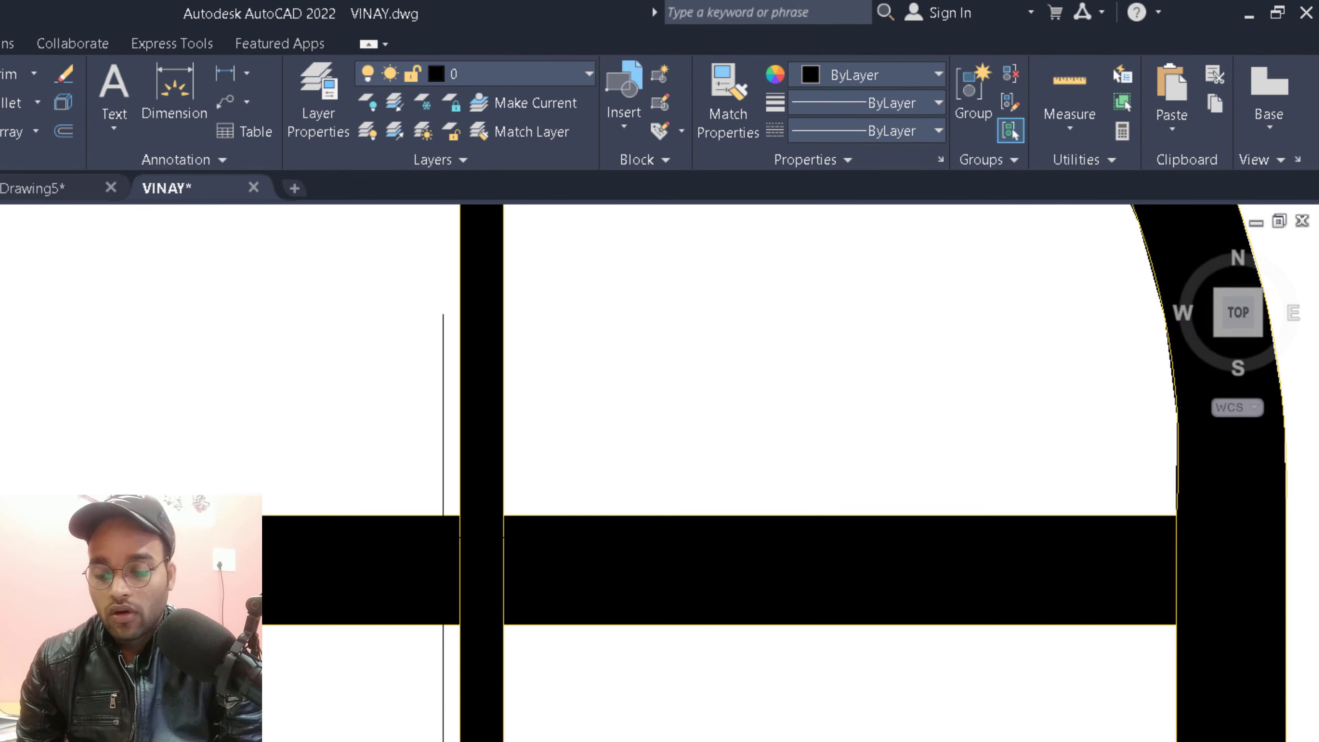
{"action": "scroll", "coordinate": [444, 538], "scroll_direction": "up", "scroll_amount": 8}
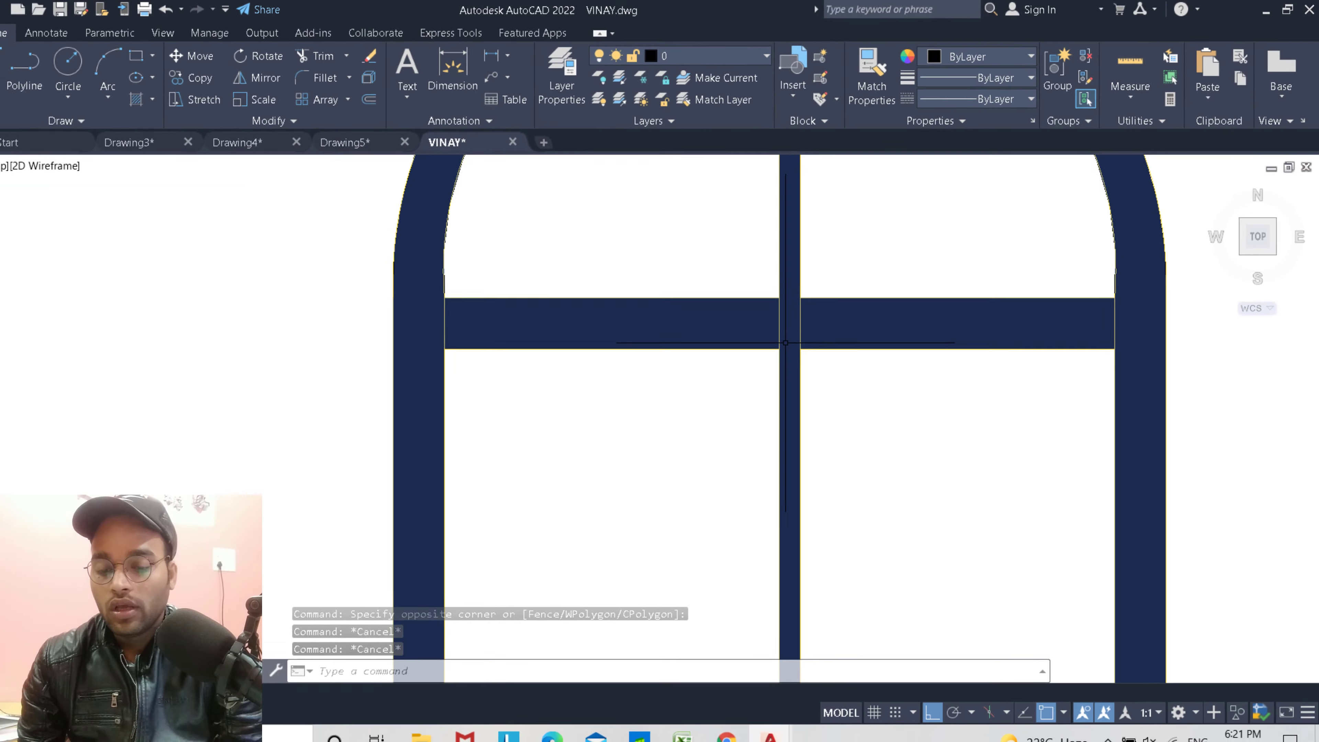
{"action": "scroll", "coordinate": [752, 327], "scroll_direction": "down", "scroll_amount": 6}
{"action": "scroll", "coordinate": [752, 327], "scroll_direction": "up", "scroll_amount": 5}
{"action": "scroll", "coordinate": [848, 309], "scroll_direction": "down", "scroll_amount": 10}
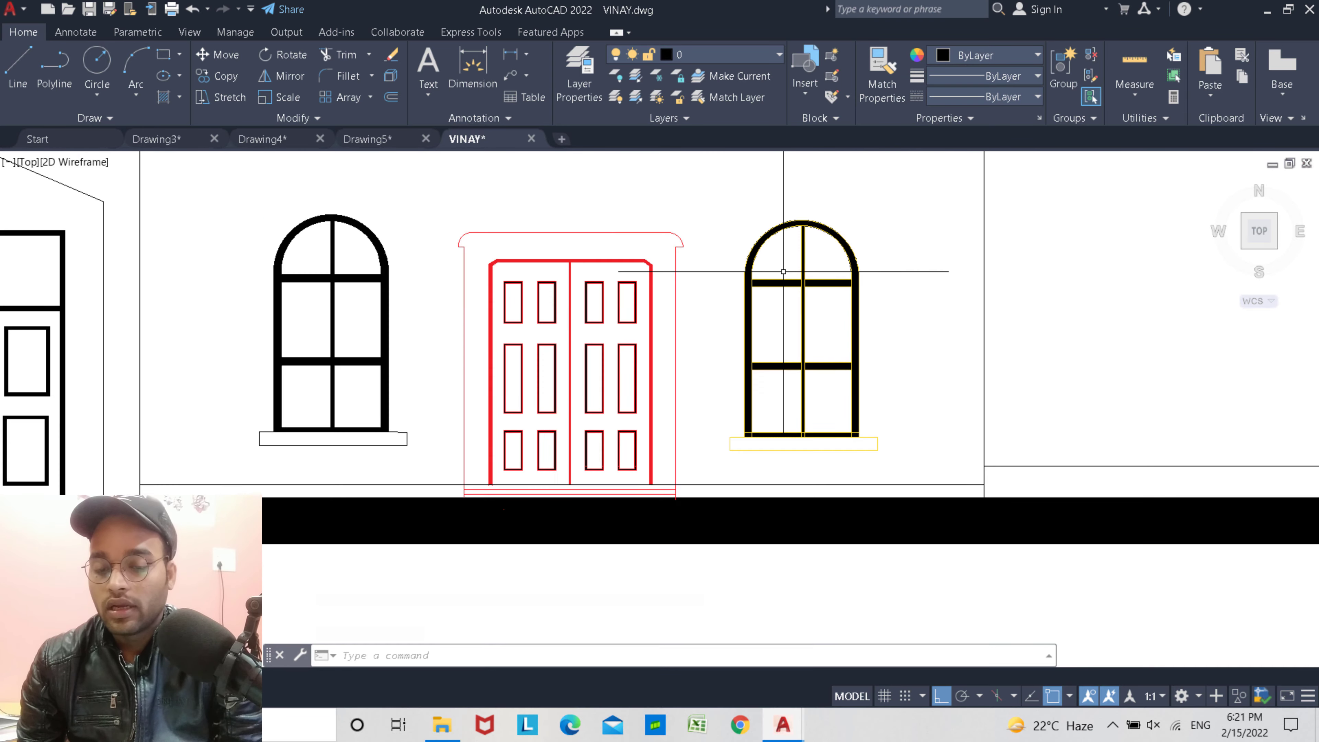
{"action": "scroll", "coordinate": [832, 291], "scroll_direction": "down", "scroll_amount": 2}
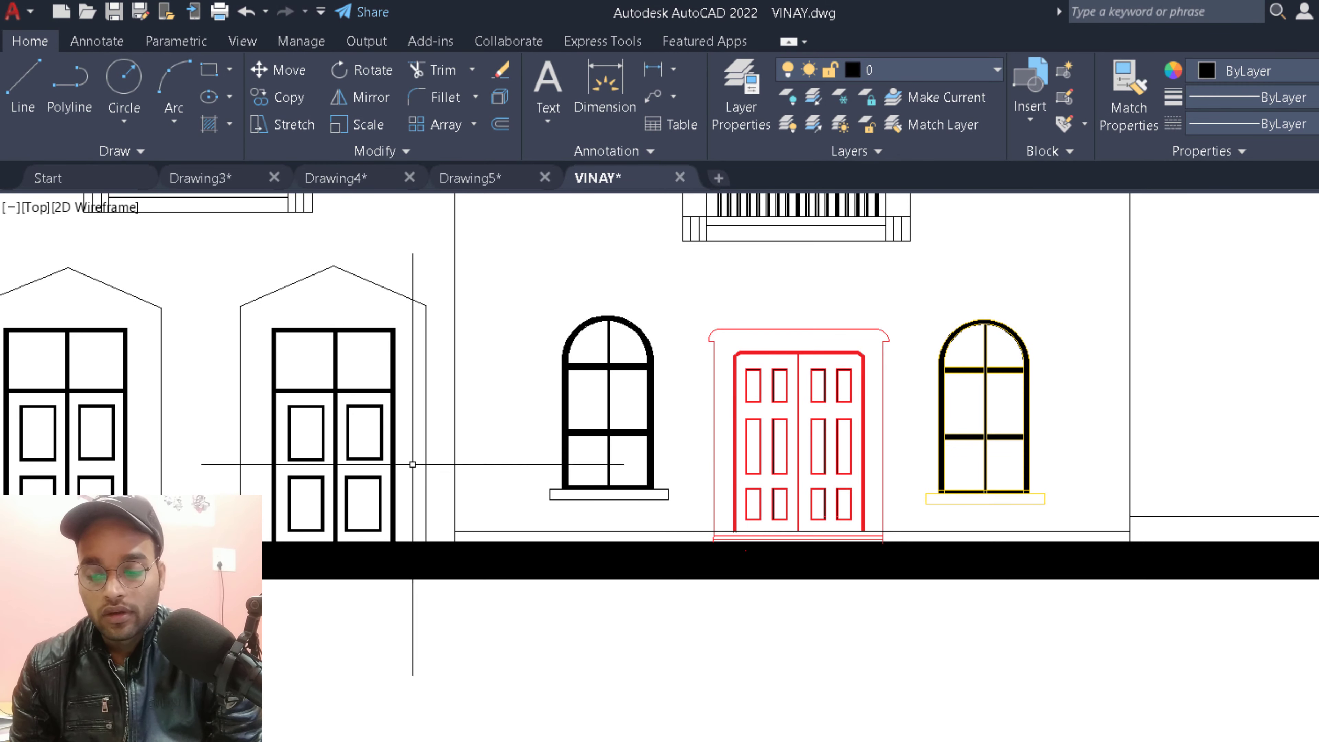
{"action": "middle_click_drag", "start_coordinate": [546, 436], "coordinate": [603, 436]}
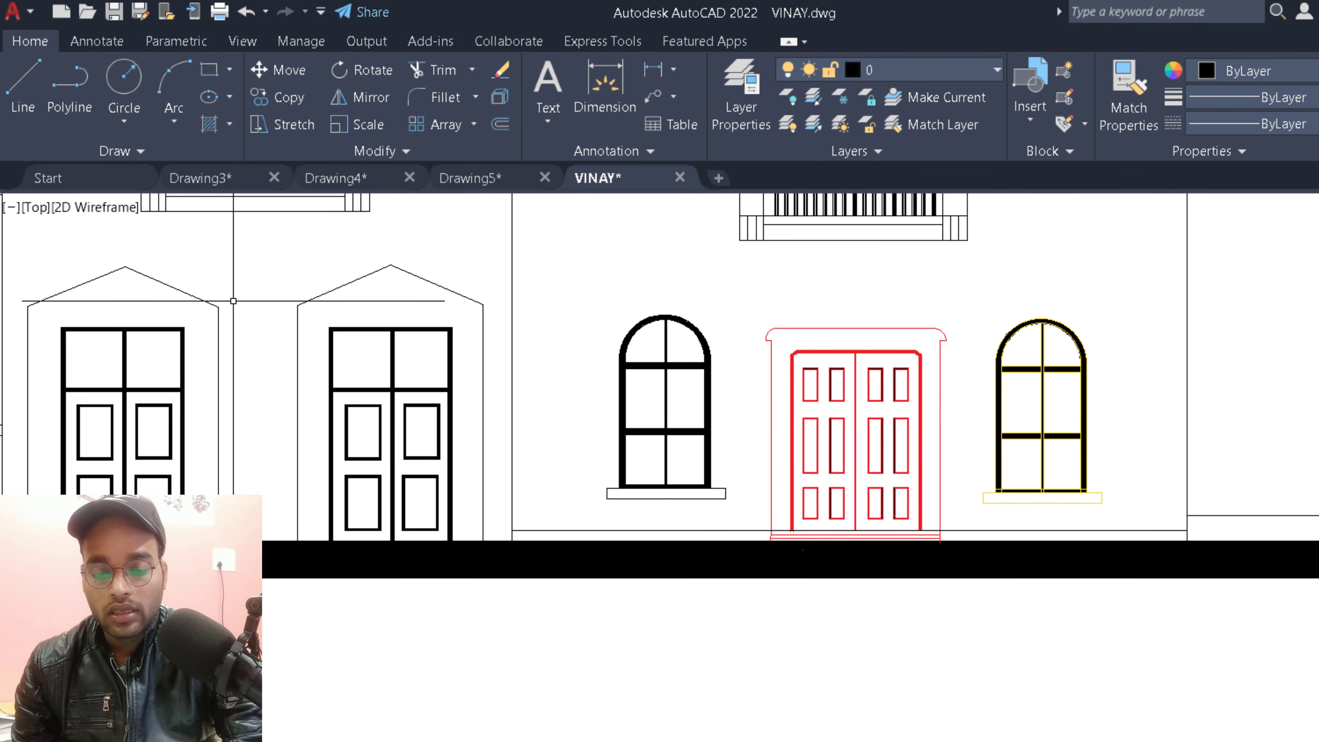
{"action": "middle_click_drag", "start_coordinate": [253, 291], "coordinate": [353, 286]}
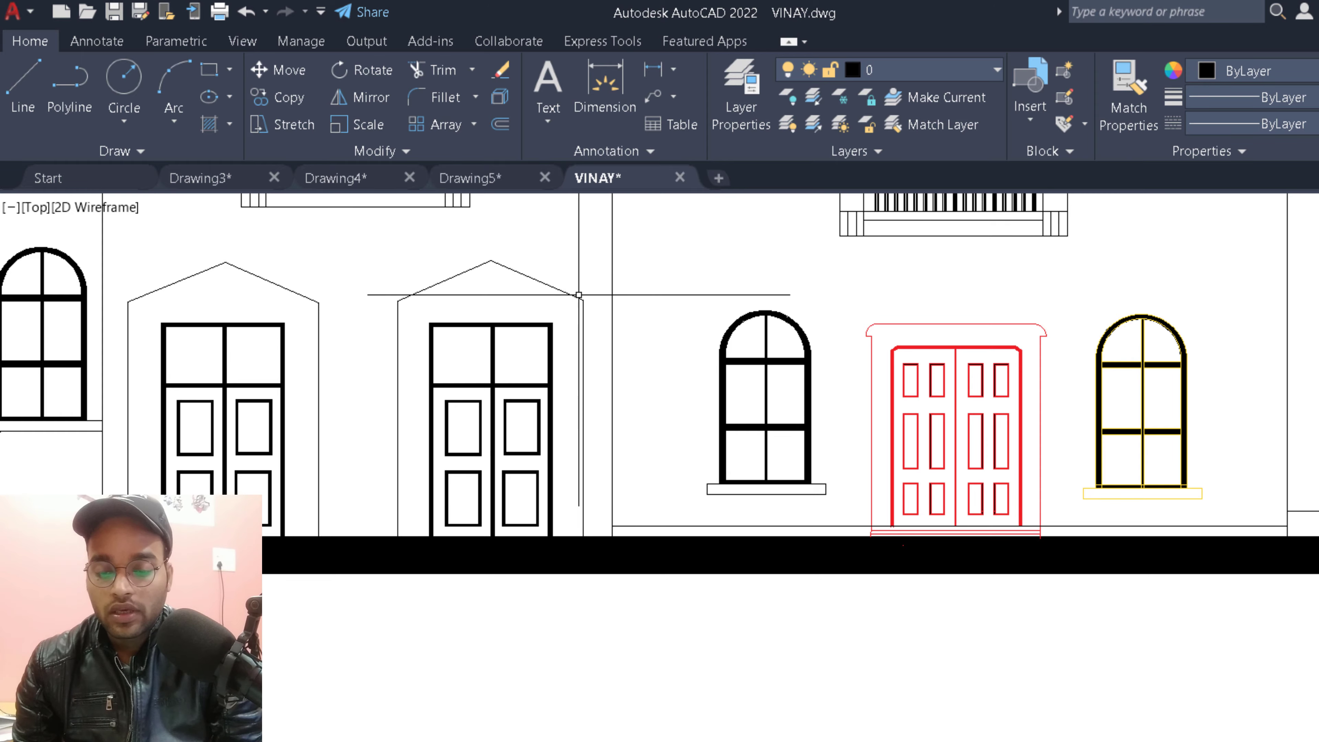
{"action": "scroll", "coordinate": [558, 340], "scroll_direction": "up", "scroll_amount": 5}
{"action": "scroll", "coordinate": [544, 327], "scroll_direction": "down", "scroll_amount": 5}
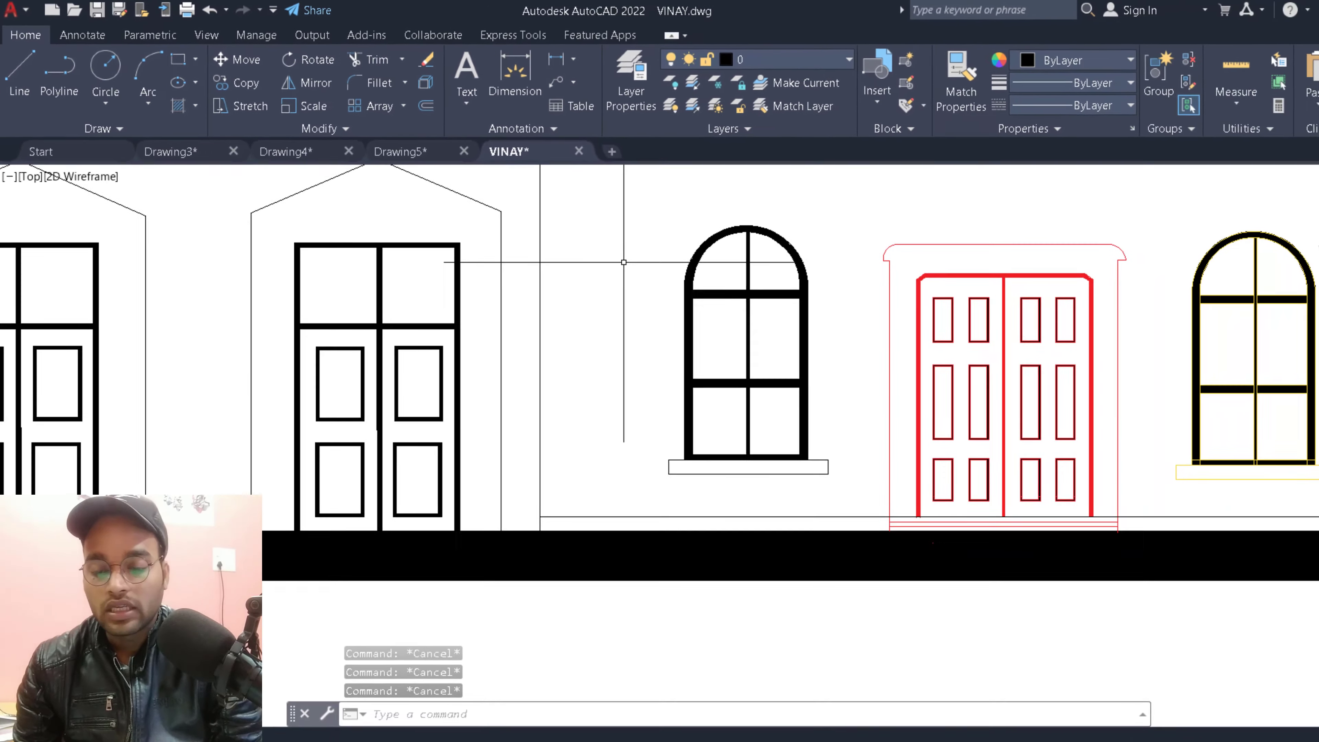
Step: Colour the left arched window yellow to match its partner
{"action": "left_click", "coordinate": [600, 187]}
{"action": "left_click", "coordinate": [799, 461]}
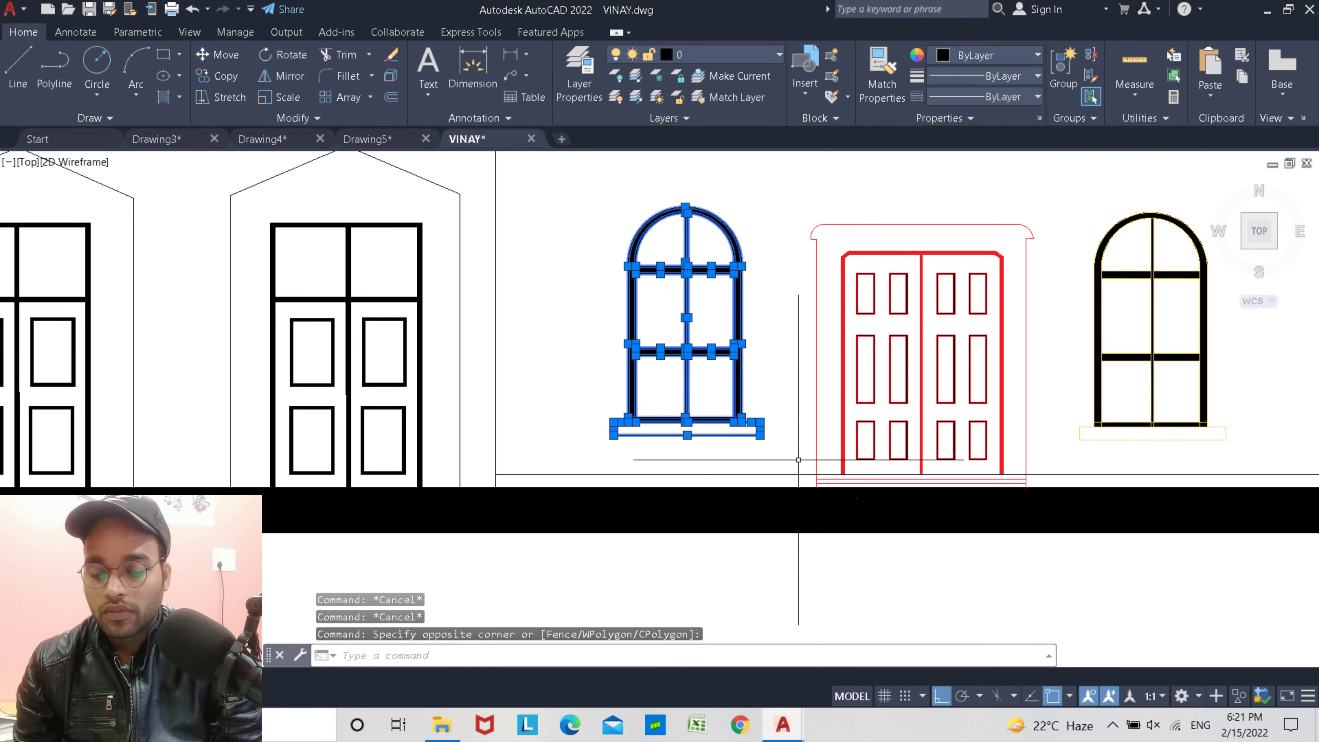
{"action": "left_click", "coordinate": [964, 61]}
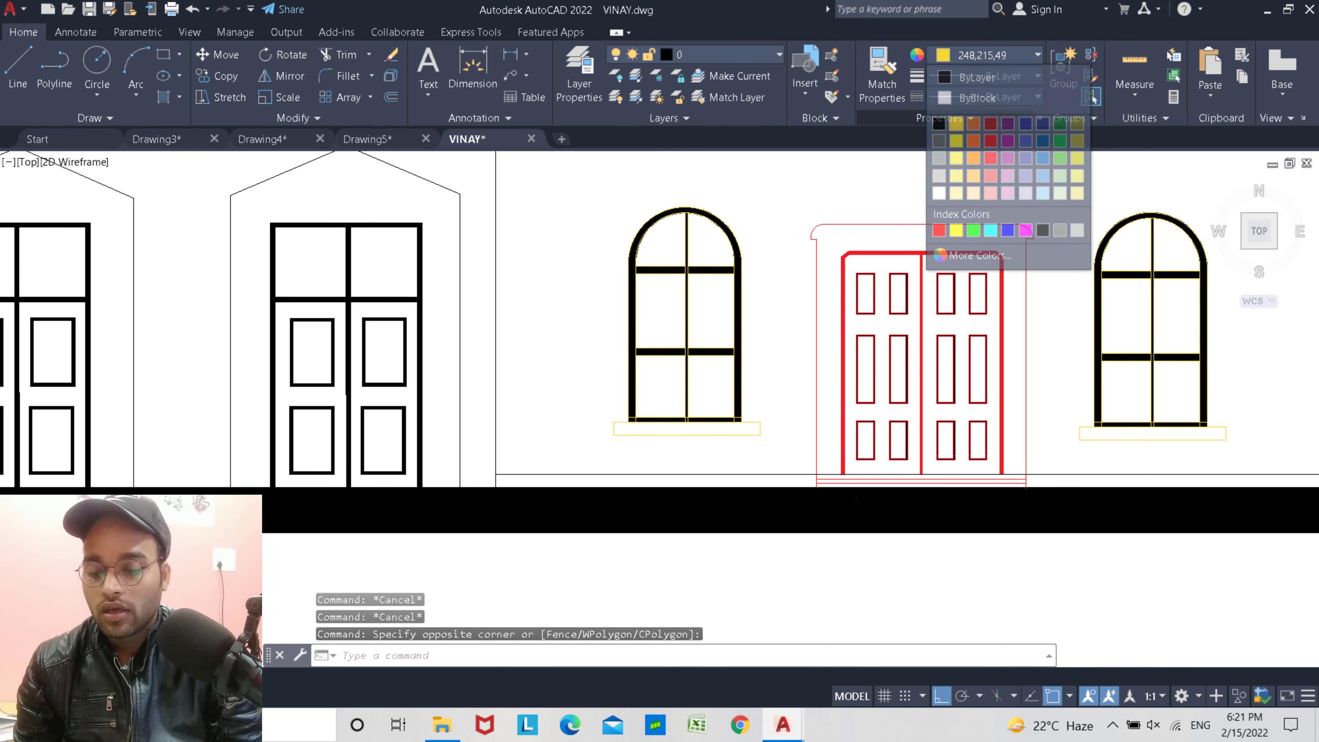
{"action": "left_click", "coordinate": [956, 124]}
{"action": "key", "text": "Escape"}
{"action": "key", "text": "Escape"}
{"action": "scroll", "coordinate": [700, 398], "scroll_direction": "up", "scroll_amount": 5}
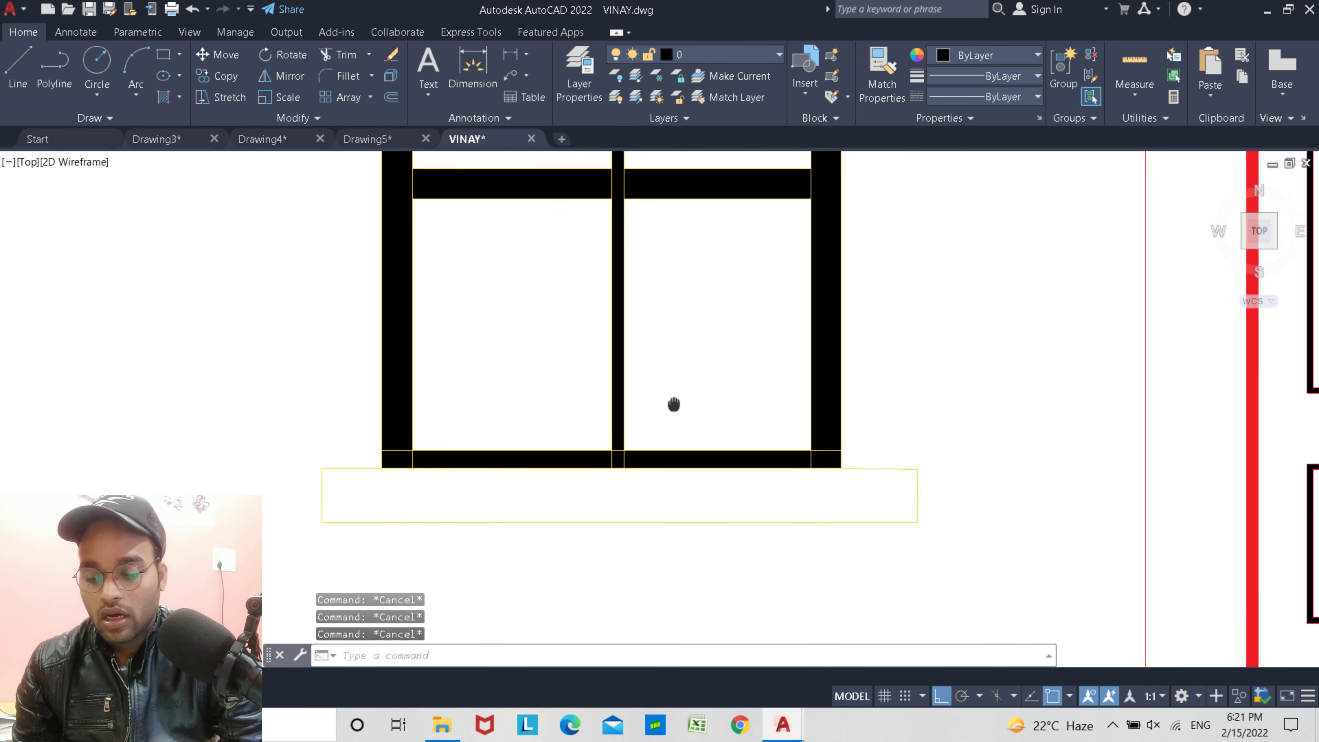
{"action": "scroll", "coordinate": [674, 404], "scroll_direction": "down", "scroll_amount": 1}
{"action": "scroll", "coordinate": [630, 448], "scroll_direction": "down", "scroll_amount": 3}
{"action": "scroll", "coordinate": [675, 414], "scroll_direction": "down", "scroll_amount": 1}
{"action": "scroll", "coordinate": [650, 410], "scroll_direction": "down", "scroll_amount": 3}
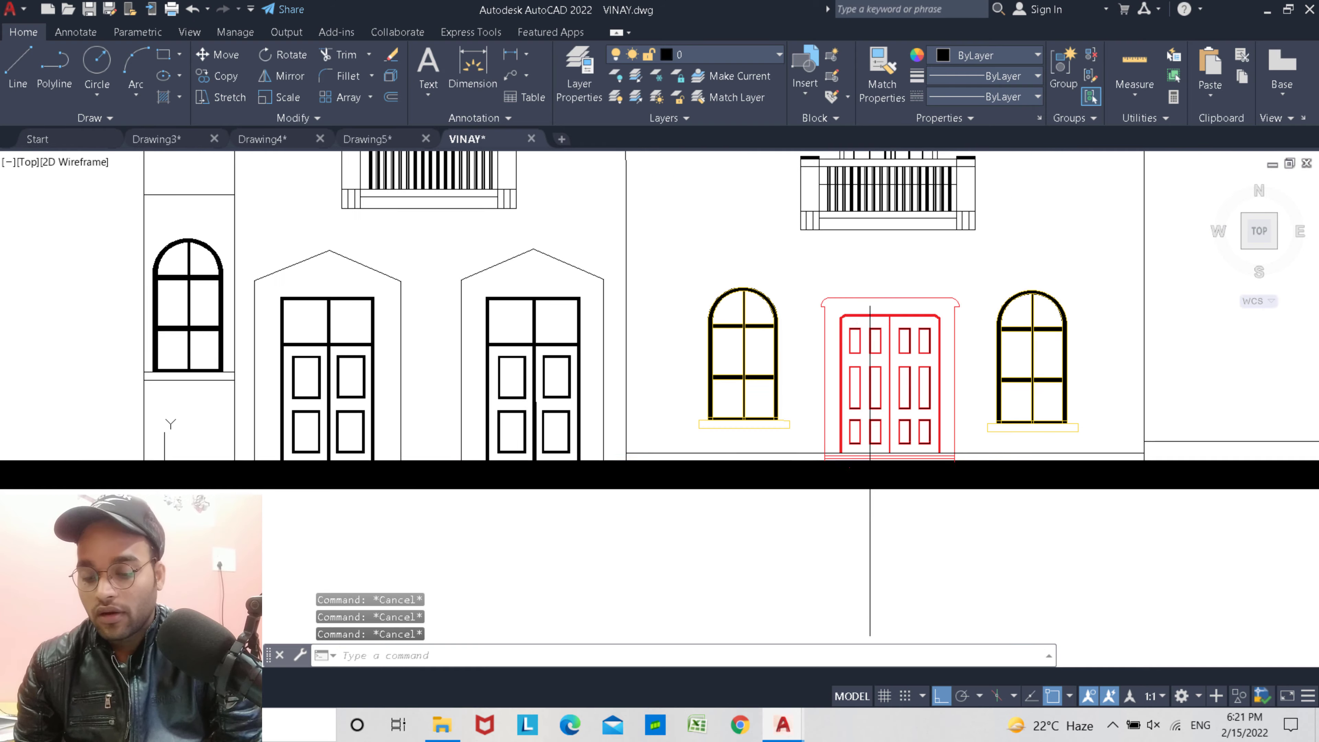
Step: Set the 2D model space background colour to Black in Options and apply it
{"action": "right_click", "coordinate": [605, 254]}
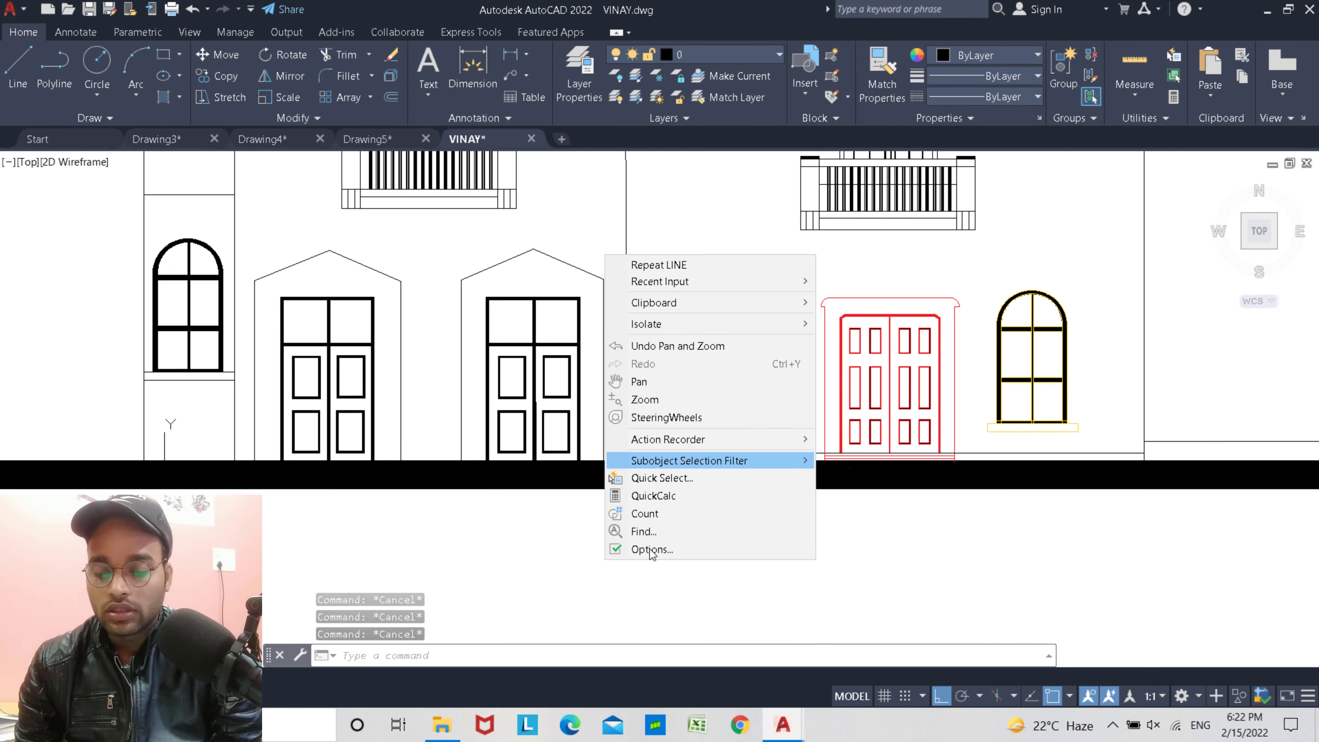
{"action": "left_click", "coordinate": [672, 549]}
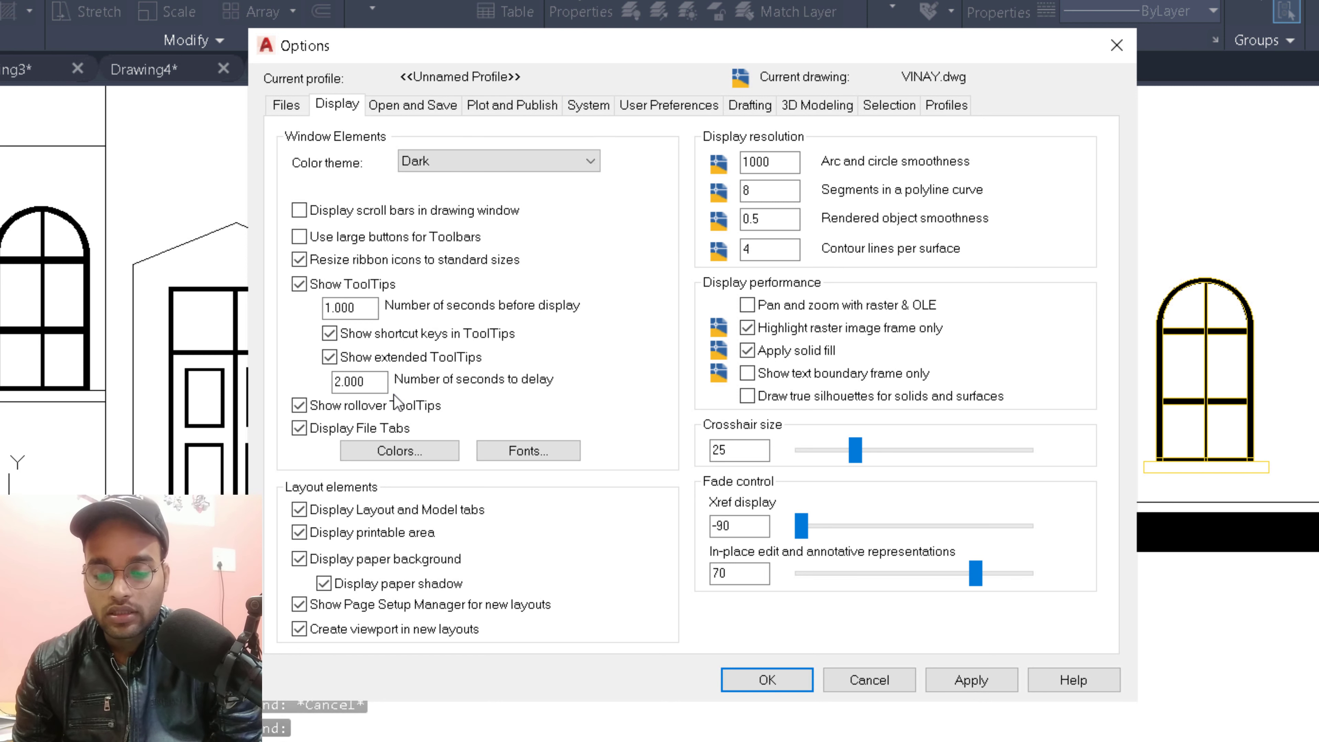
{"action": "left_click", "coordinate": [424, 450]}
{"action": "left_click", "coordinate": [887, 130]}
{"action": "left_click", "coordinate": [842, 279]}
{"action": "left_click", "coordinate": [738, 655]}
{"action": "left_click", "coordinate": [767, 680]}
Step: Colour the upper arched window left of the right-hand balcony dark green
{"action": "scroll", "coordinate": [939, 433], "scroll_direction": "up", "scroll_amount": 5}
{"action": "scroll", "coordinate": [945, 515], "scroll_direction": "up", "scroll_amount": 5}
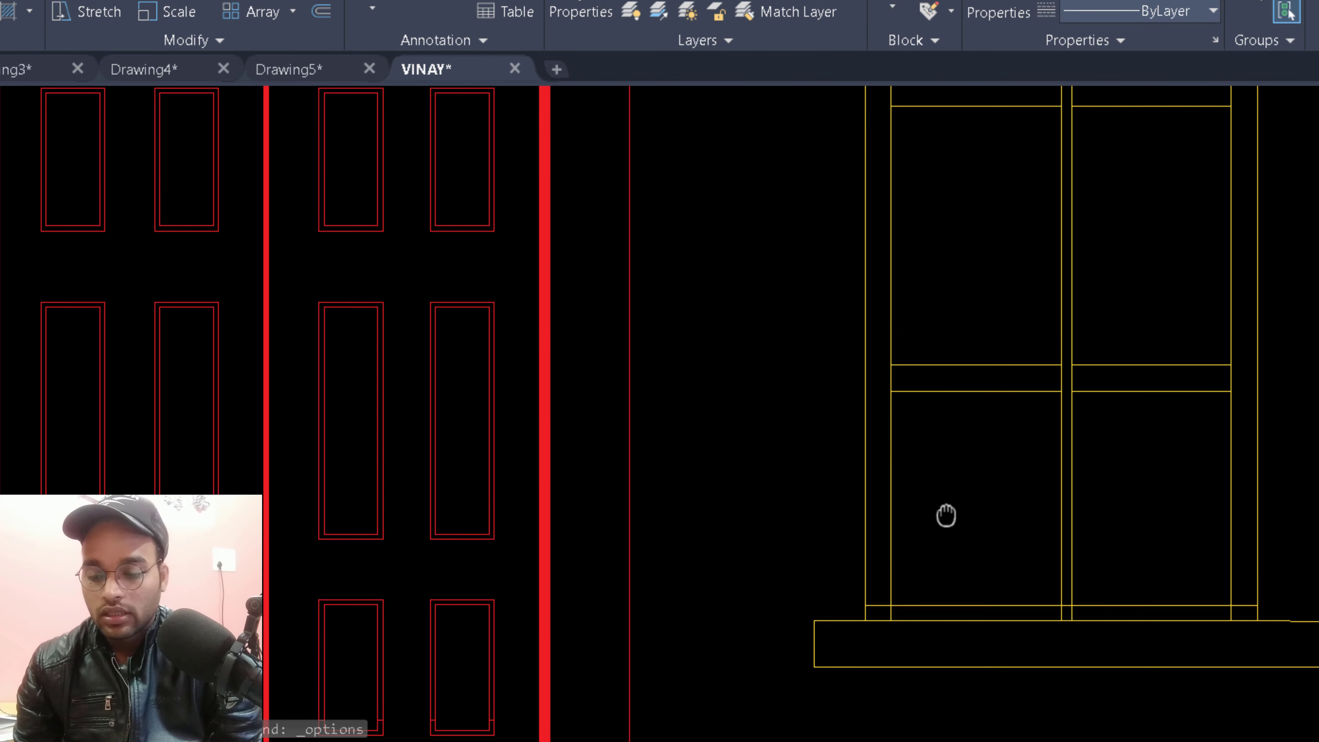
{"action": "scroll", "coordinate": [917, 534], "scroll_direction": "down", "scroll_amount": 4}
{"action": "scroll", "coordinate": [543, 457], "scroll_direction": "down", "scroll_amount": 4}
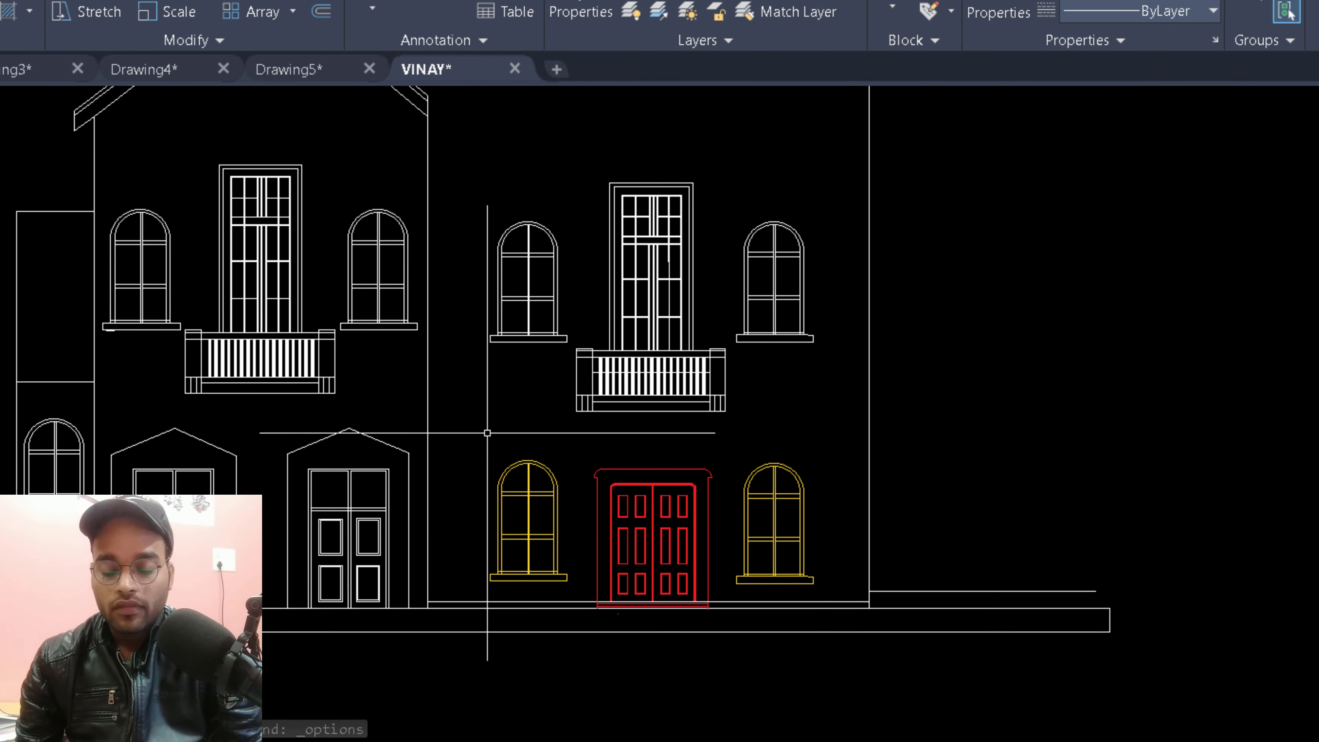
{"action": "middle_click_drag", "start_coordinate": [485, 433], "coordinate": [596, 522]}
{"action": "scroll", "coordinate": [595, 522], "scroll_direction": "up", "scroll_amount": 2}
{"action": "middle_click_drag", "start_coordinate": [642, 481], "coordinate": [613, 507]}
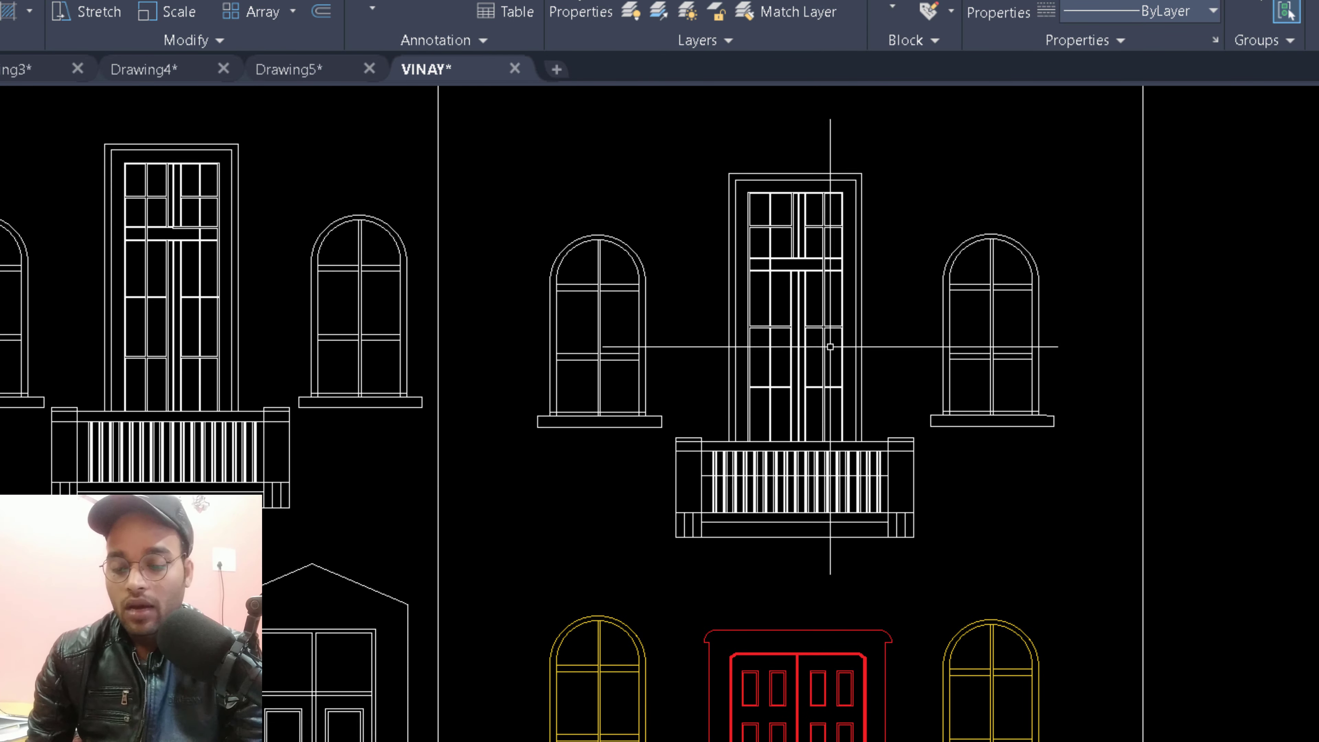
{"action": "left_click", "coordinate": [520, 229]}
{"action": "left_click", "coordinate": [675, 431]}
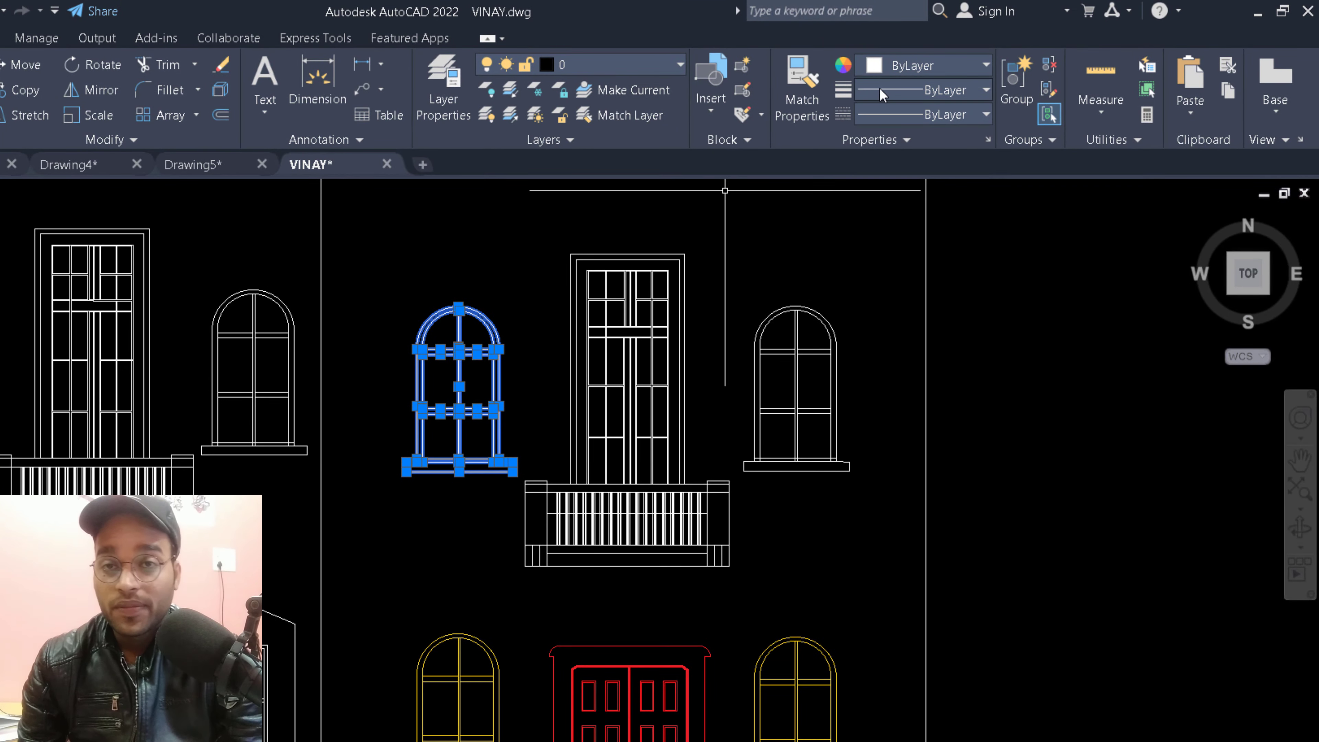
{"action": "left_click", "coordinate": [892, 67]}
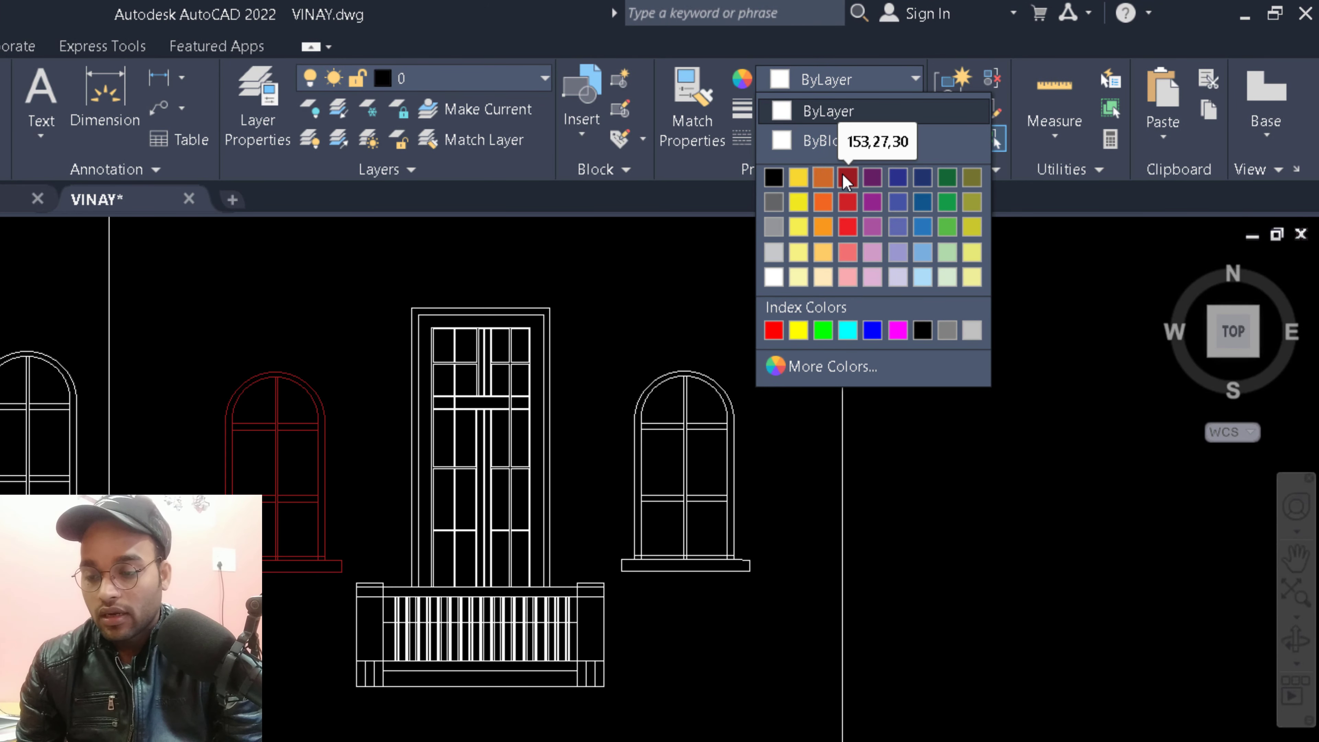
{"action": "left_click", "coordinate": [944, 179]}
{"action": "key", "text": "Escape"}
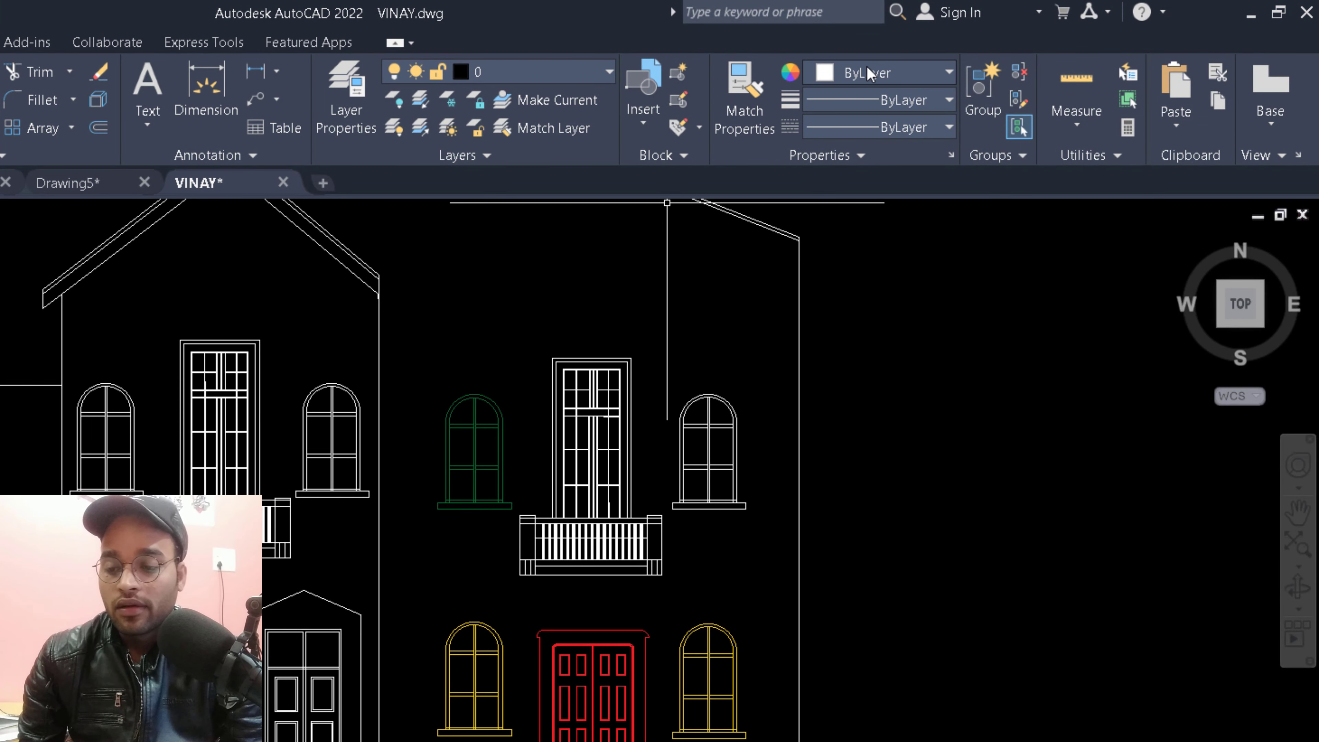
Step: Reset the current object colour to ByLayer
{"action": "left_click", "coordinate": [867, 73]}
{"action": "left_click", "coordinate": [873, 130]}
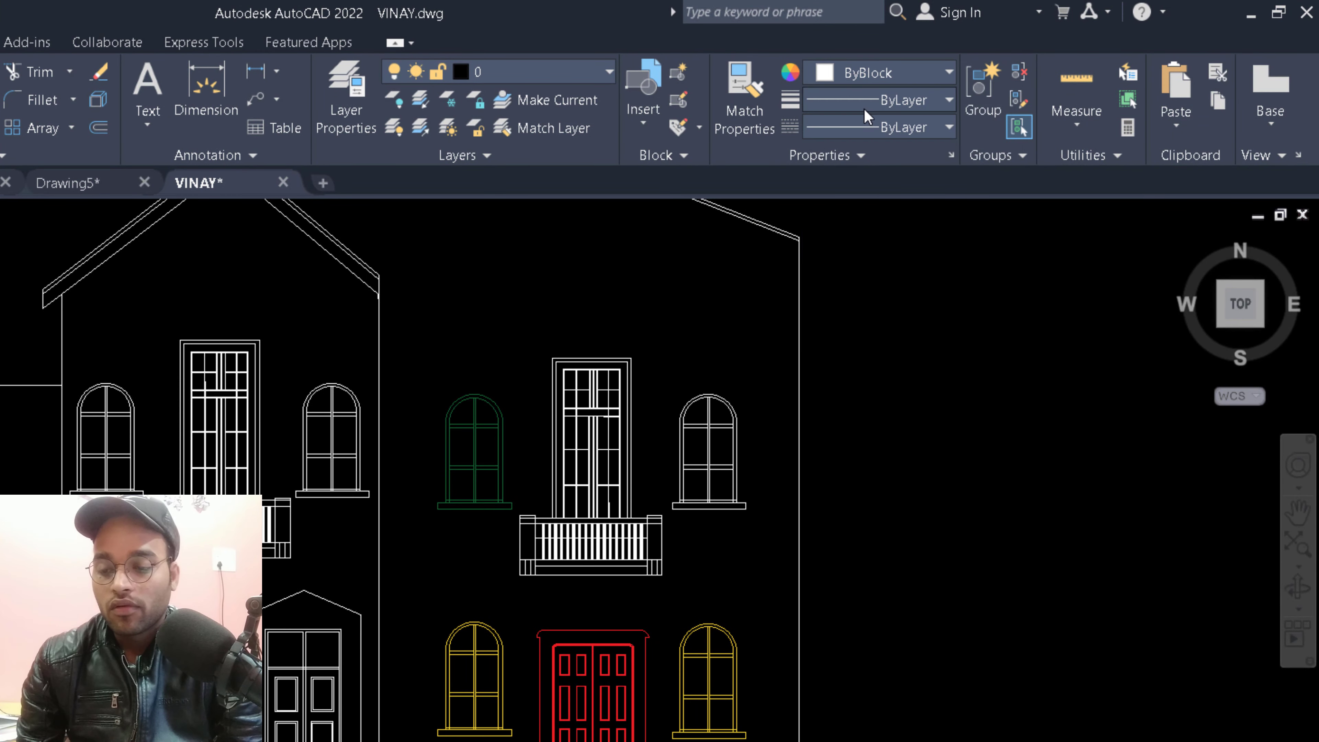
{"action": "left_click", "coordinate": [867, 76]}
{"action": "left_click", "coordinate": [869, 73]}
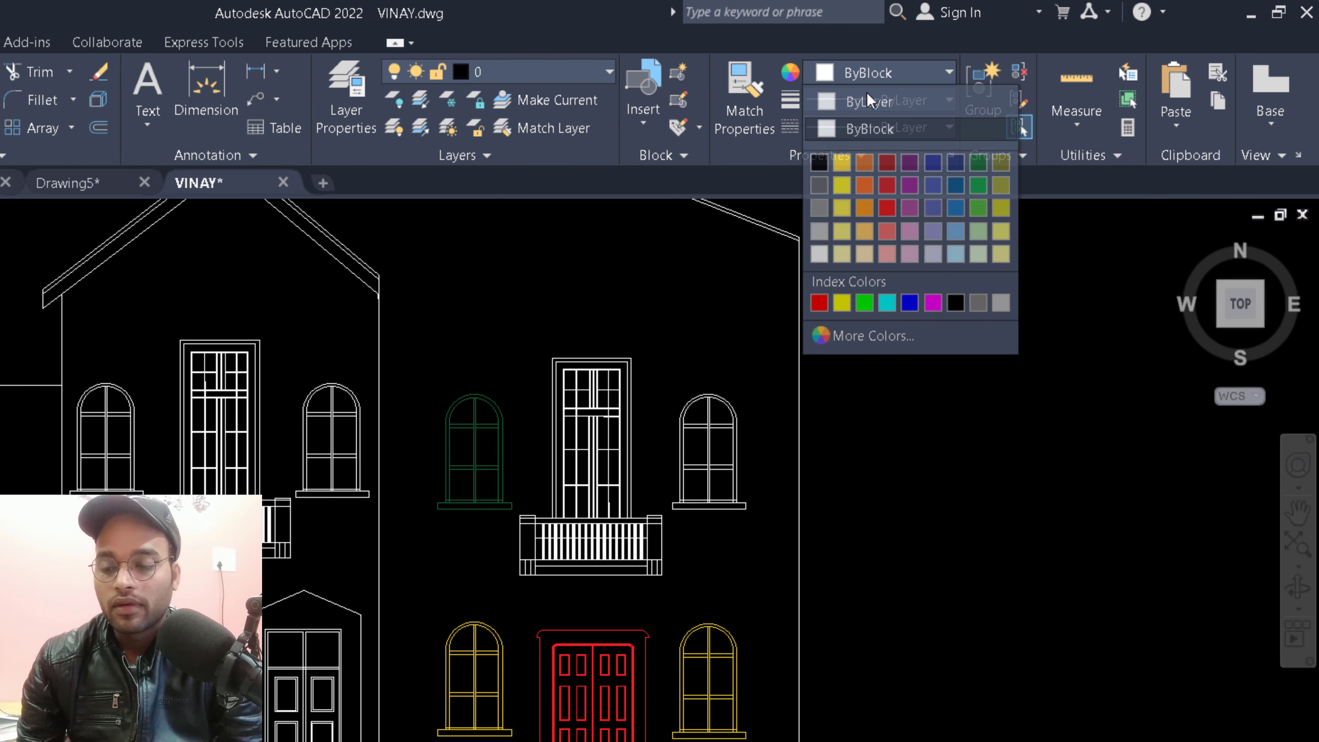
{"action": "left_click", "coordinate": [877, 79]}
{"action": "left_click", "coordinate": [886, 100]}
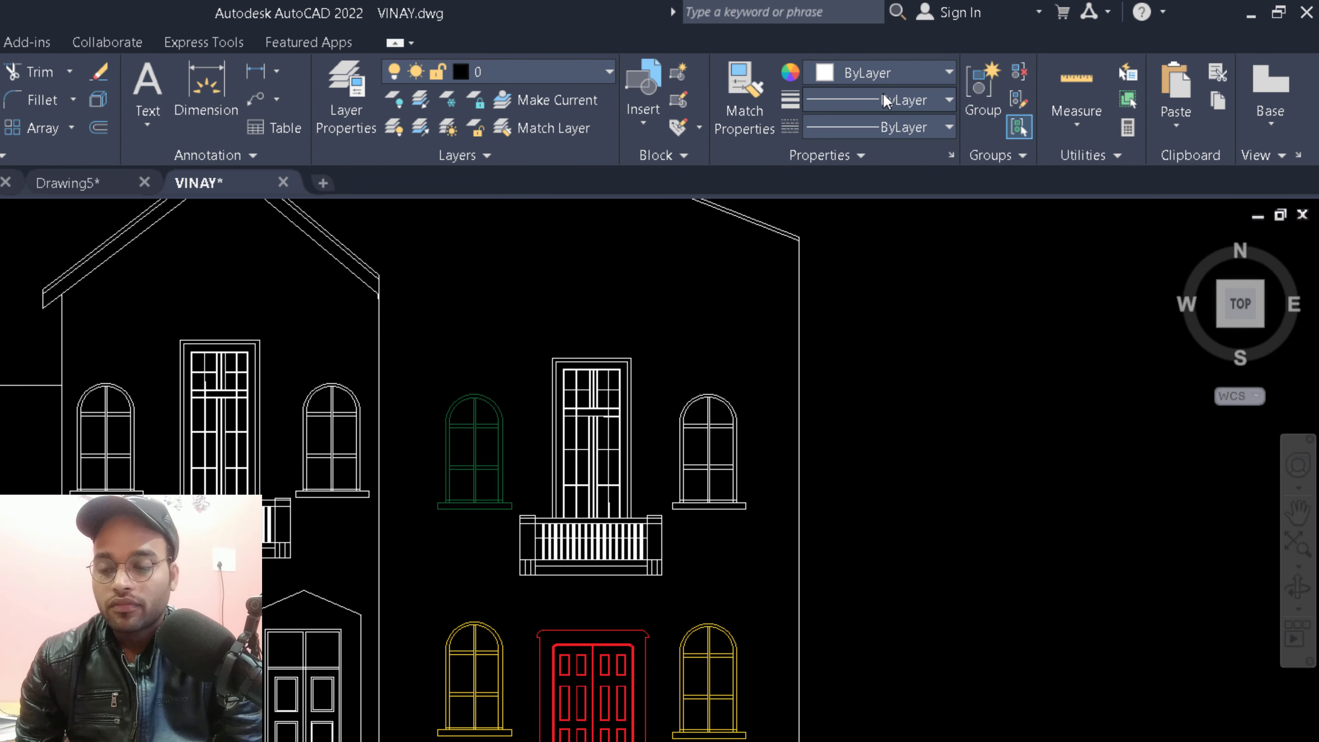
Step: Pan and zoom to show the whole house, then begin a selection window around it
{"action": "scroll", "coordinate": [392, 397], "scroll_direction": "down", "scroll_amount": 3}
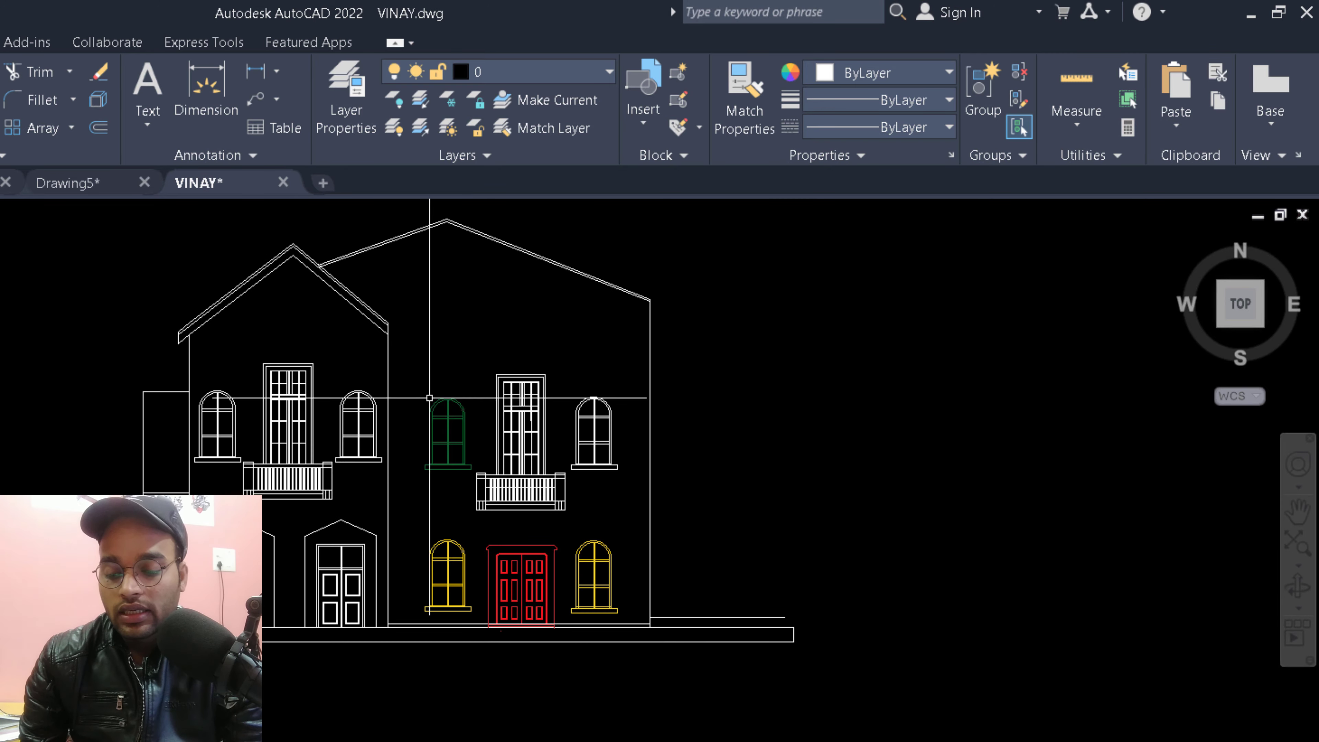
{"action": "middle_click_drag", "start_coordinate": [460, 461], "coordinate": [434, 438]}
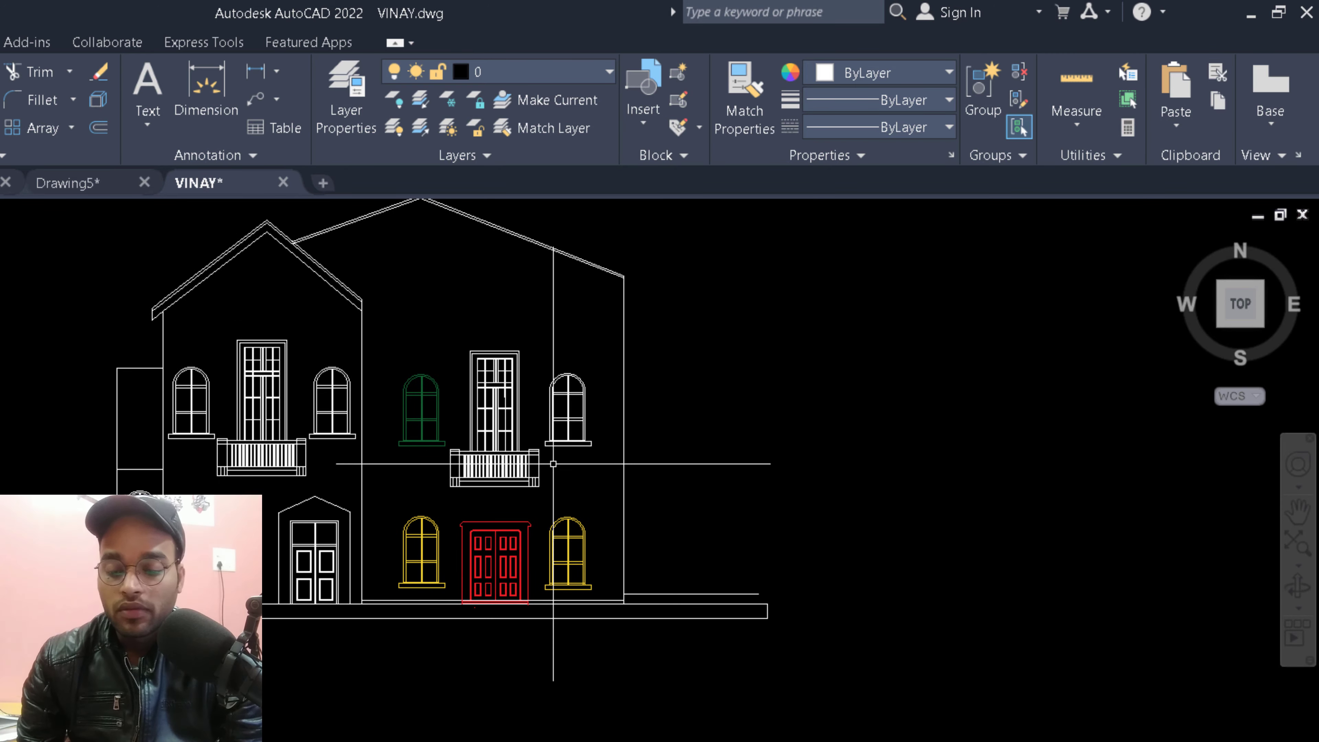
{"action": "scroll", "coordinate": [516, 400], "scroll_direction": "up", "scroll_amount": 2}
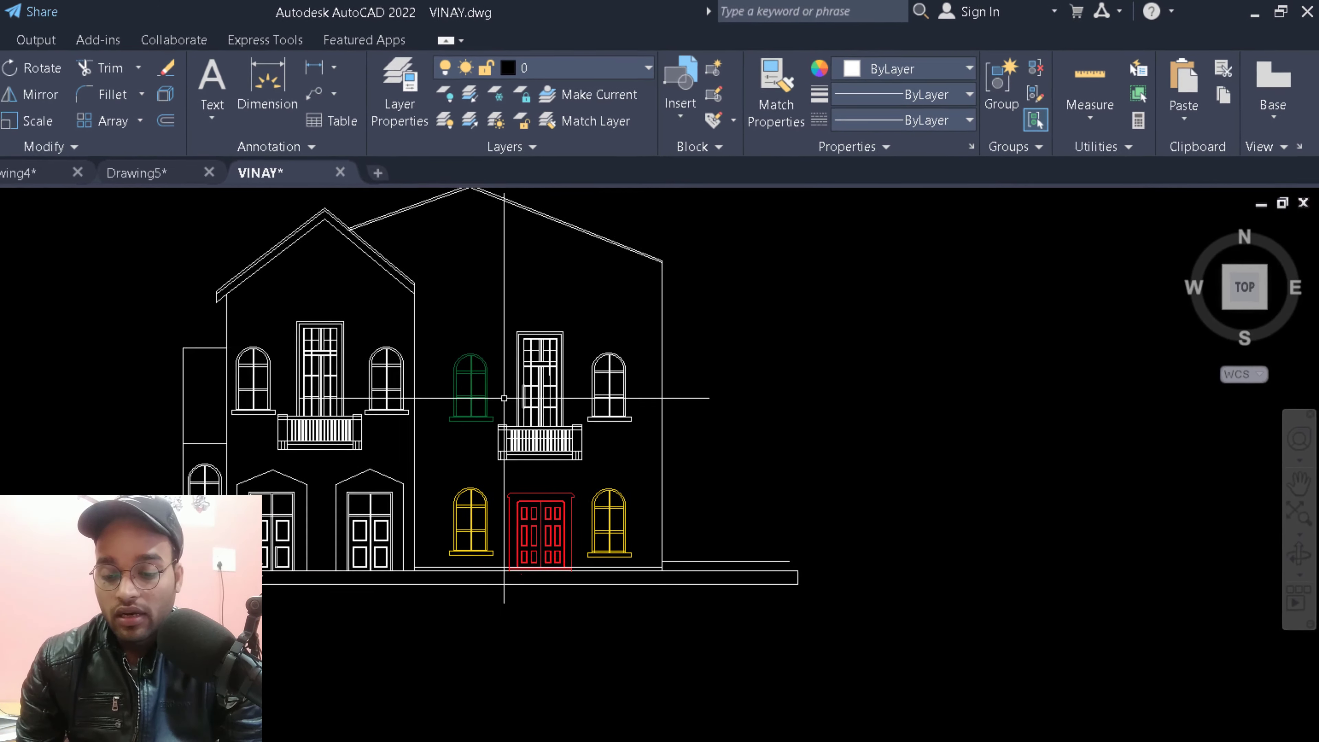
{"action": "scroll", "coordinate": [515, 401], "scroll_direction": "up", "scroll_amount": 2}
{"action": "middle_click_drag", "start_coordinate": [515, 401], "coordinate": [517, 436]}
{"action": "scroll", "coordinate": [474, 395], "scroll_direction": "down", "scroll_amount": 2}
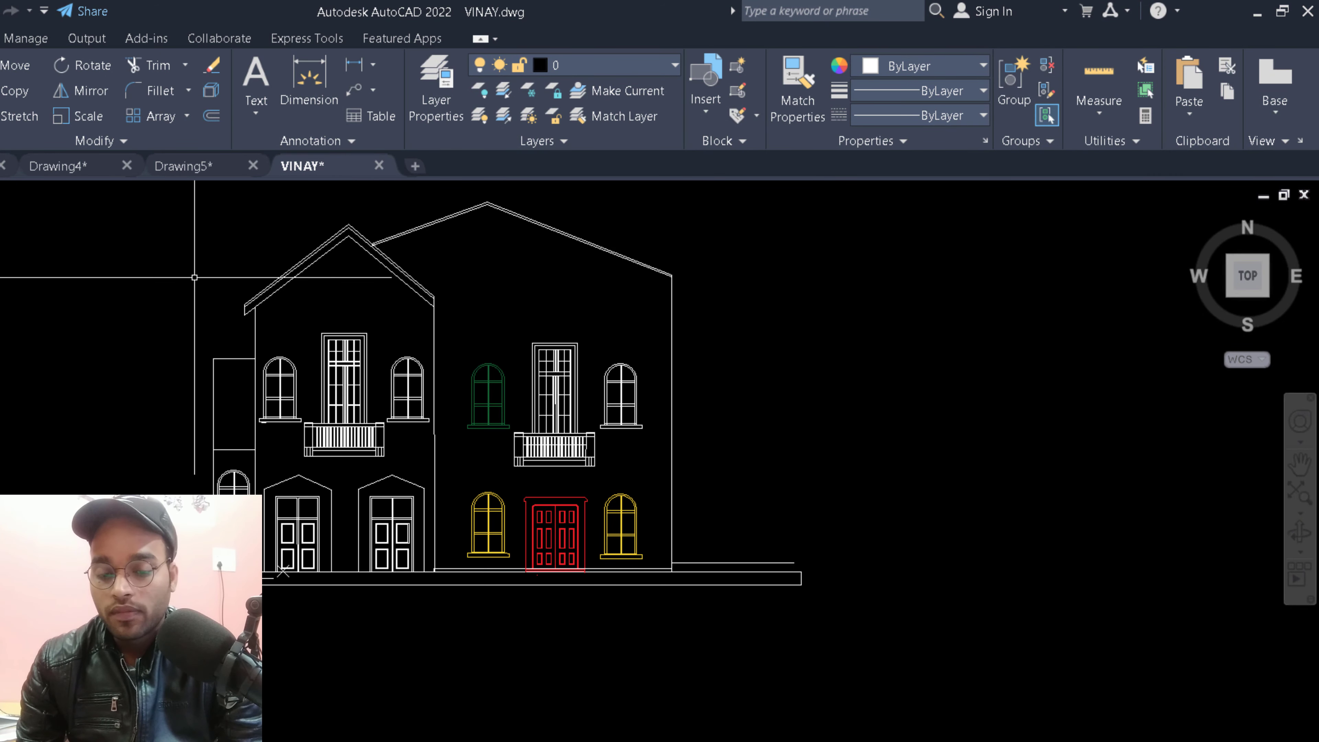
{"action": "scroll", "coordinate": [222, 308], "scroll_direction": "down", "scroll_amount": 2}
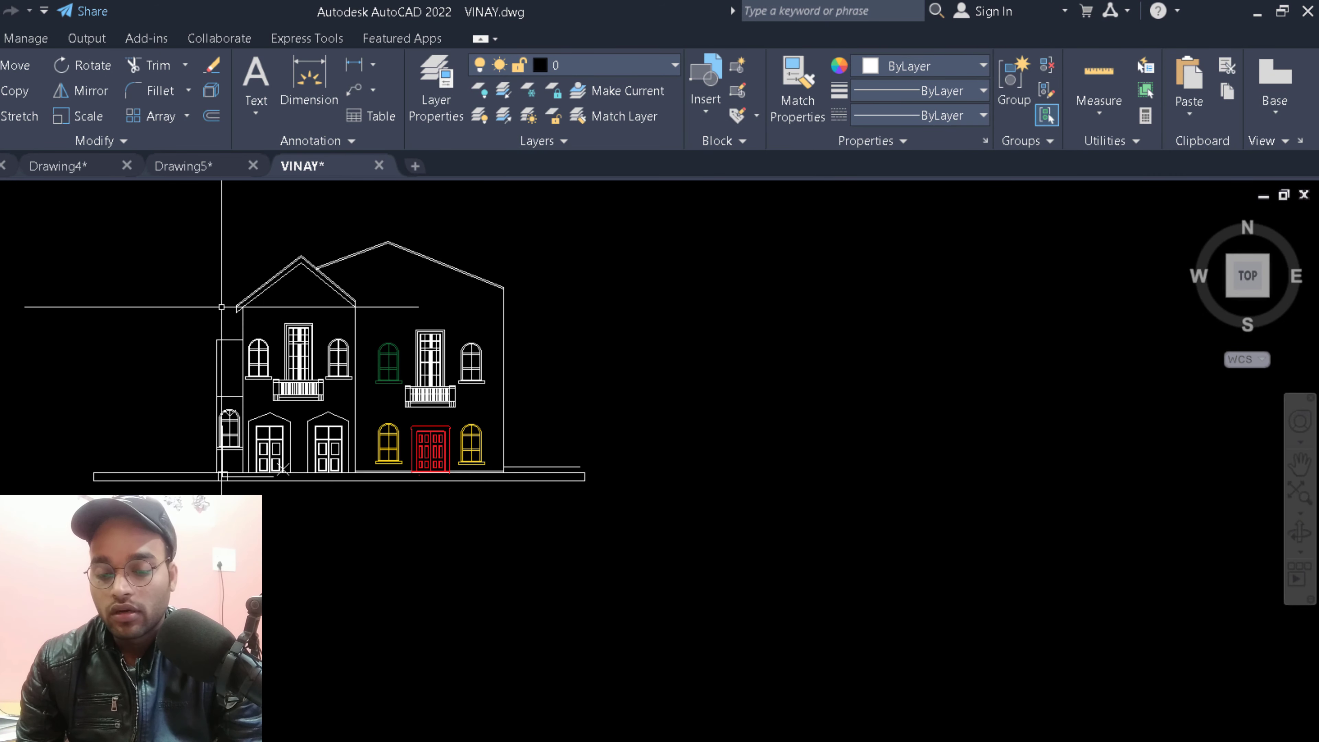
{"action": "left_click", "coordinate": [37, 240]}
Step: Colour the whole selected house elevation dark red and clear the selection
{"action": "left_click", "coordinate": [647, 539]}
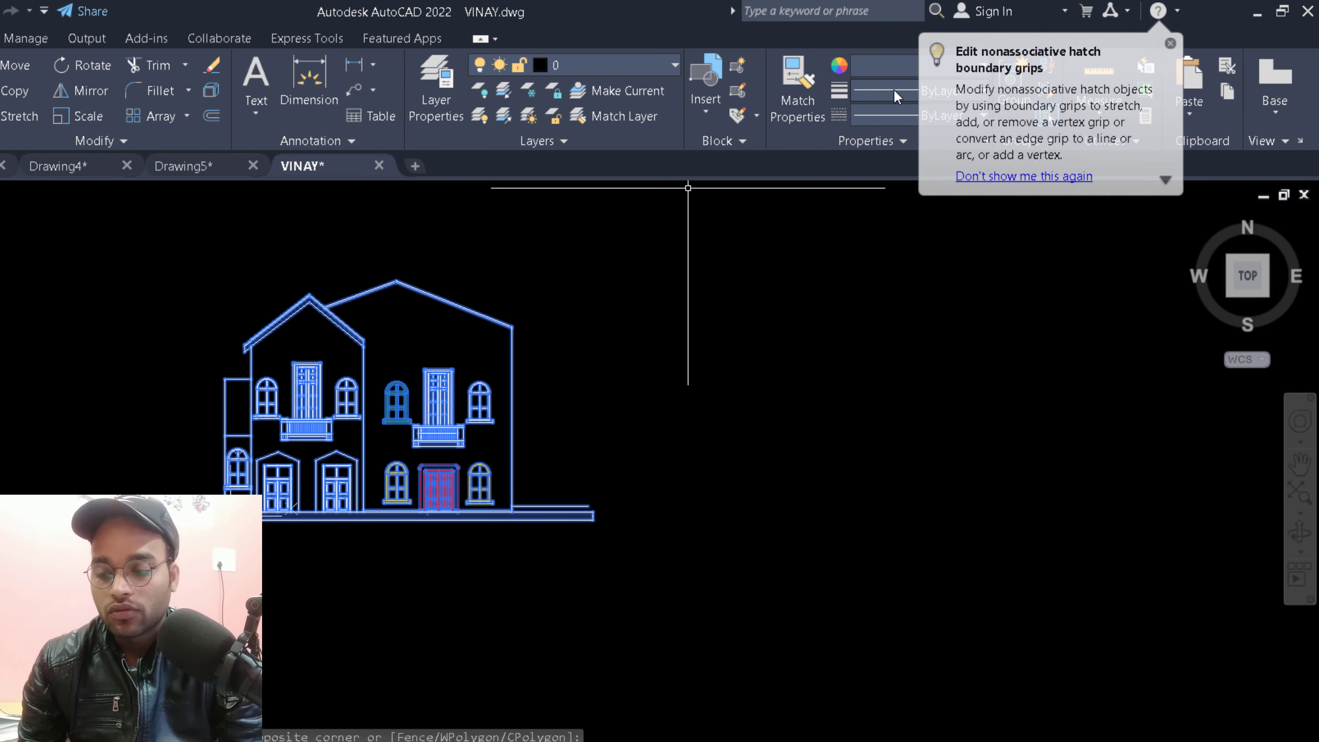
{"action": "left_click", "coordinate": [1171, 44]}
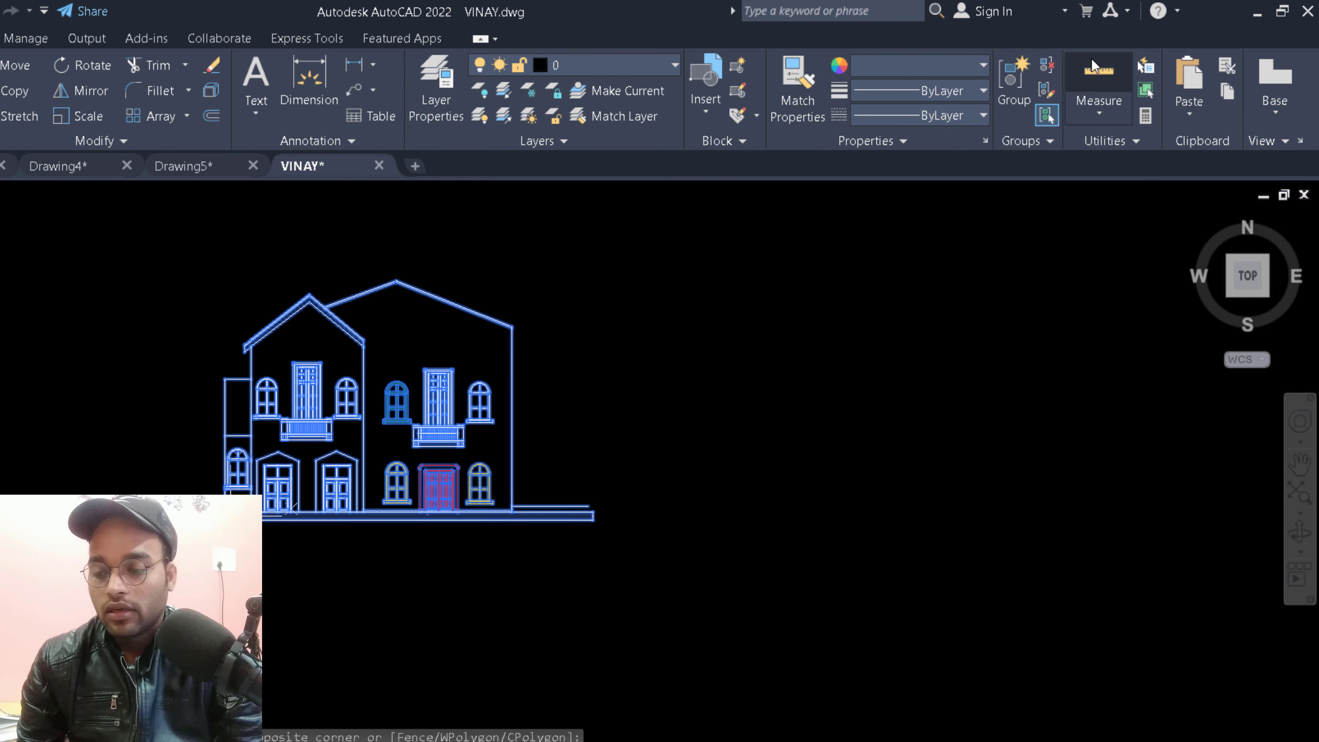
{"action": "left_click", "coordinate": [954, 73]}
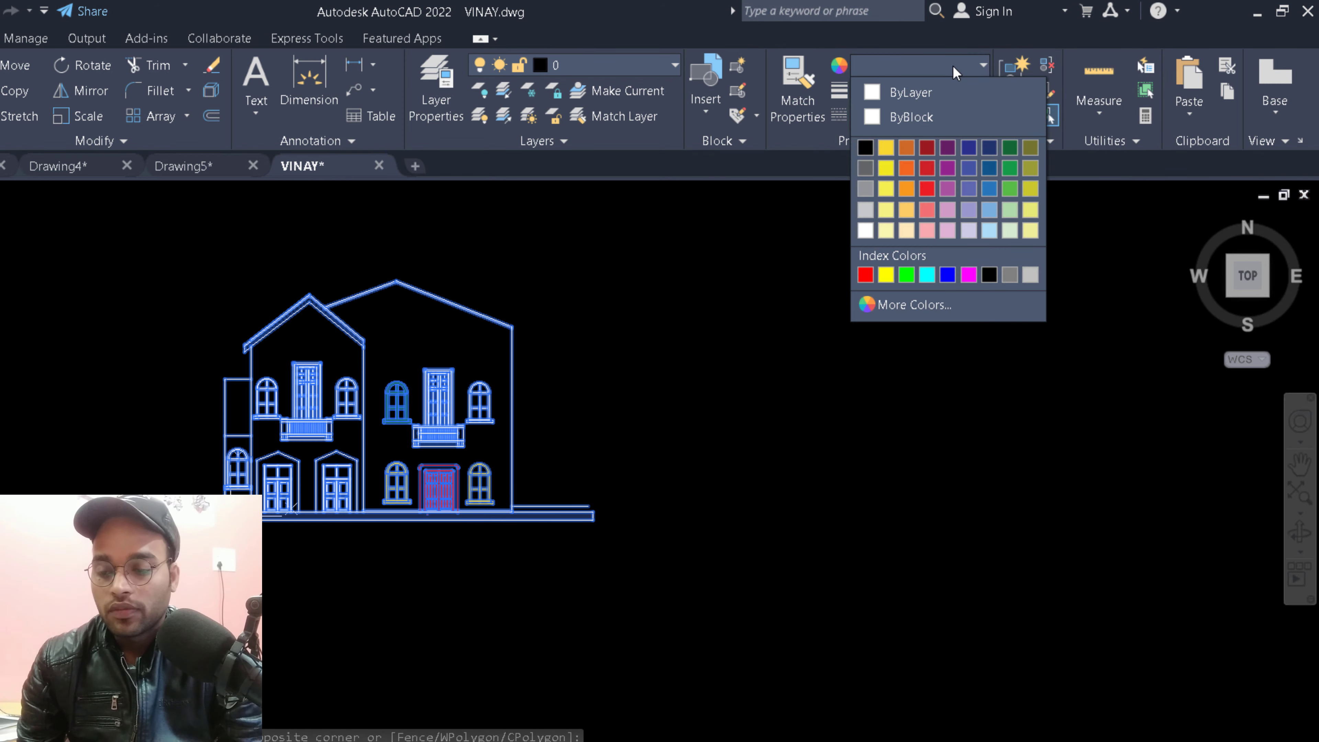
{"action": "left_click", "coordinate": [928, 151]}
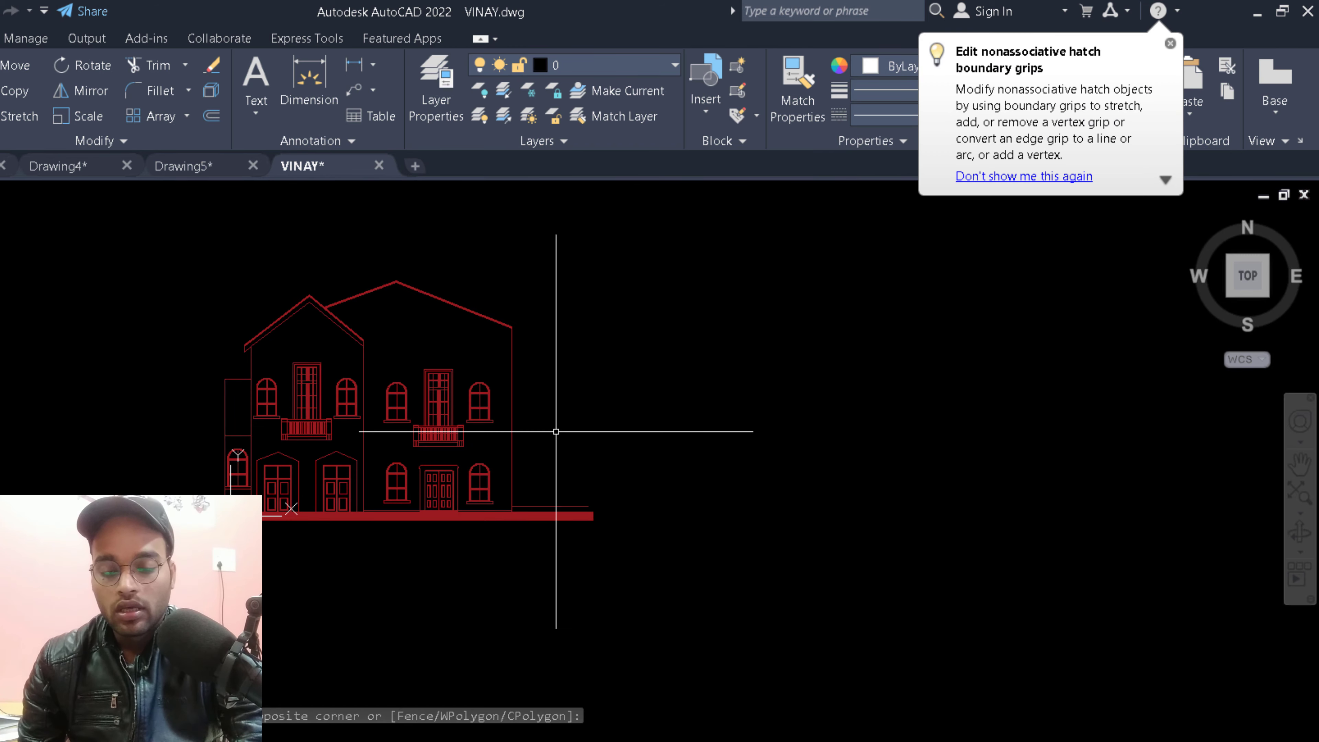
{"action": "scroll", "coordinate": [556, 431], "scroll_direction": "up", "scroll_amount": 4}
{"action": "mouse_move", "coordinate": [471, 436]}
{"action": "middle_mouse_down"}
{"action": "mouse_move", "coordinate": [736, 481]}
{"action": "mouse_move", "coordinate": [486, 433]}
{"action": "middle_mouse_up"}
{"action": "scroll", "coordinate": [736, 480], "scroll_direction": "down", "scroll_amount": 2}
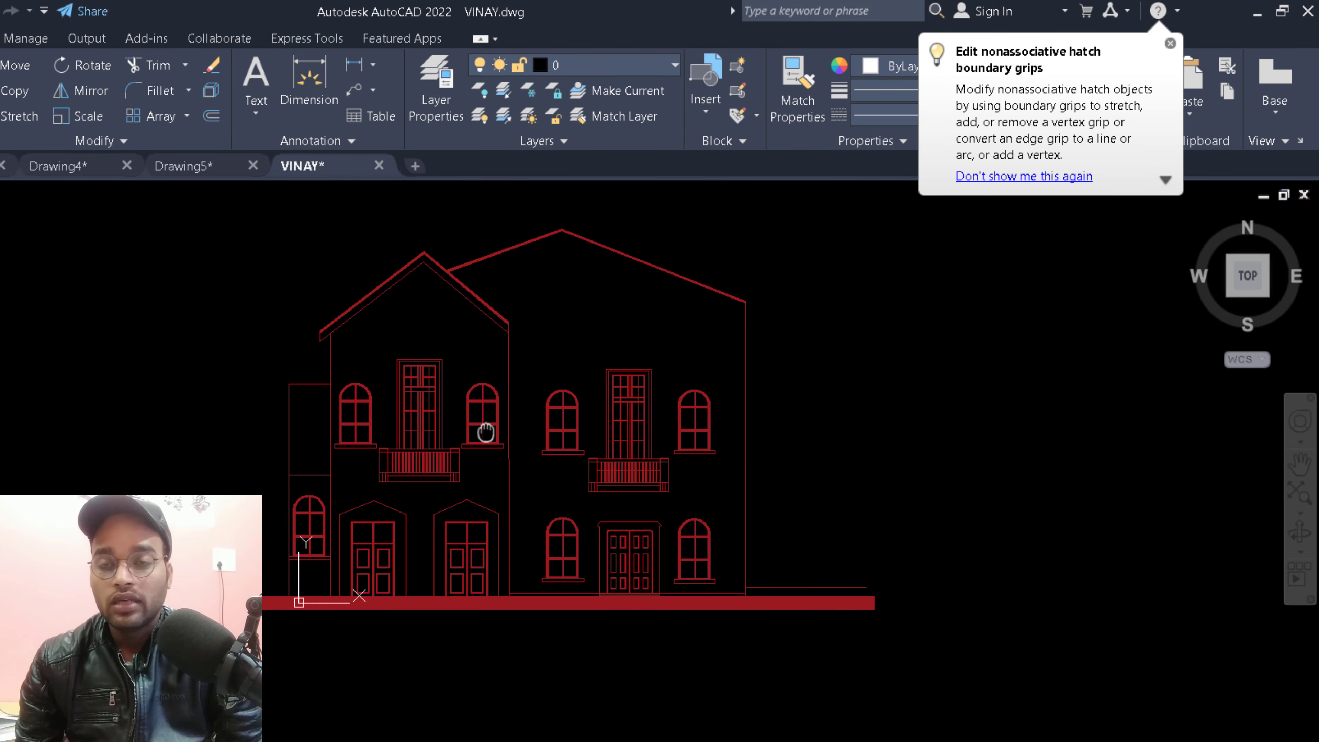
{"action": "key", "text": "Escape"}
Step: Start a new selection window around the house
{"action": "scroll", "coordinate": [436, 515], "scroll_direction": "up", "scroll_amount": 2}
{"action": "scroll", "coordinate": [451, 526], "scroll_direction": "down", "scroll_amount": 3}
{"action": "scroll", "coordinate": [274, 403], "scroll_direction": "up", "scroll_amount": 1}
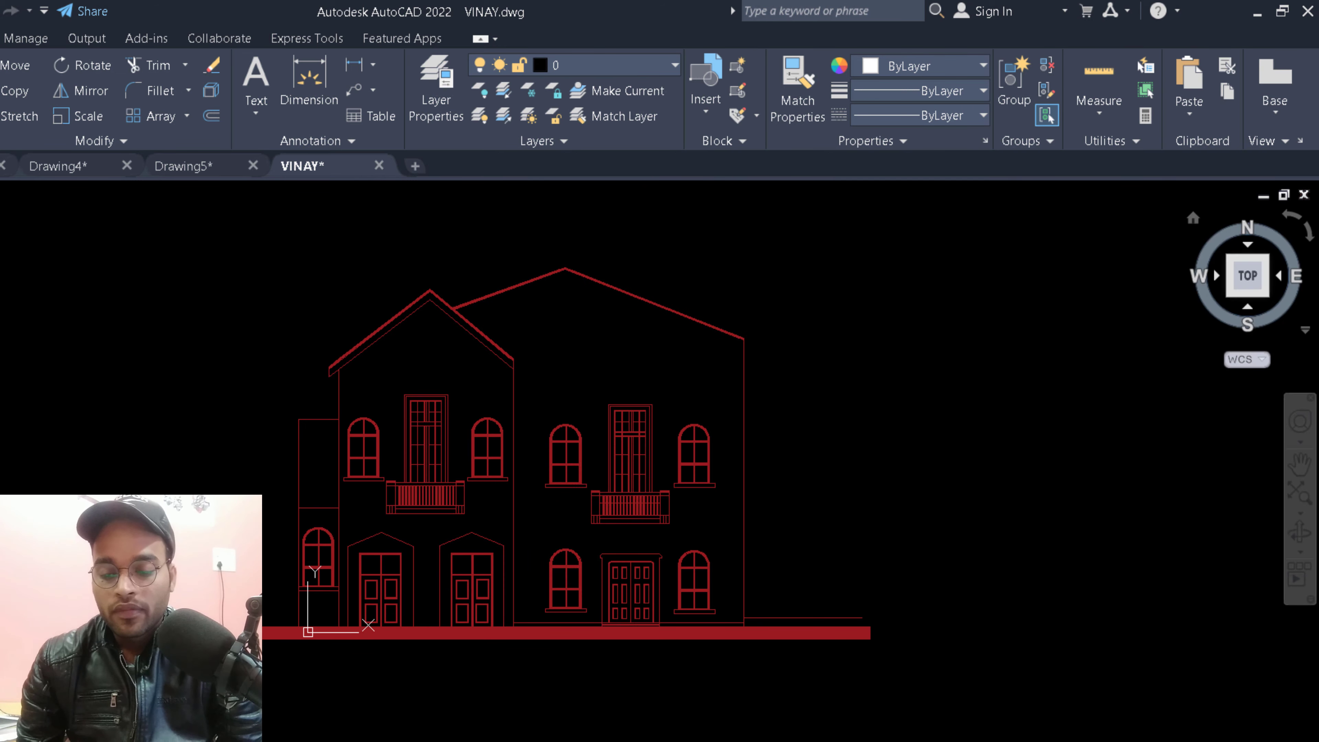
{"action": "left_click", "coordinate": [30, 288]}
{"action": "left_click", "coordinate": [45, 383]}
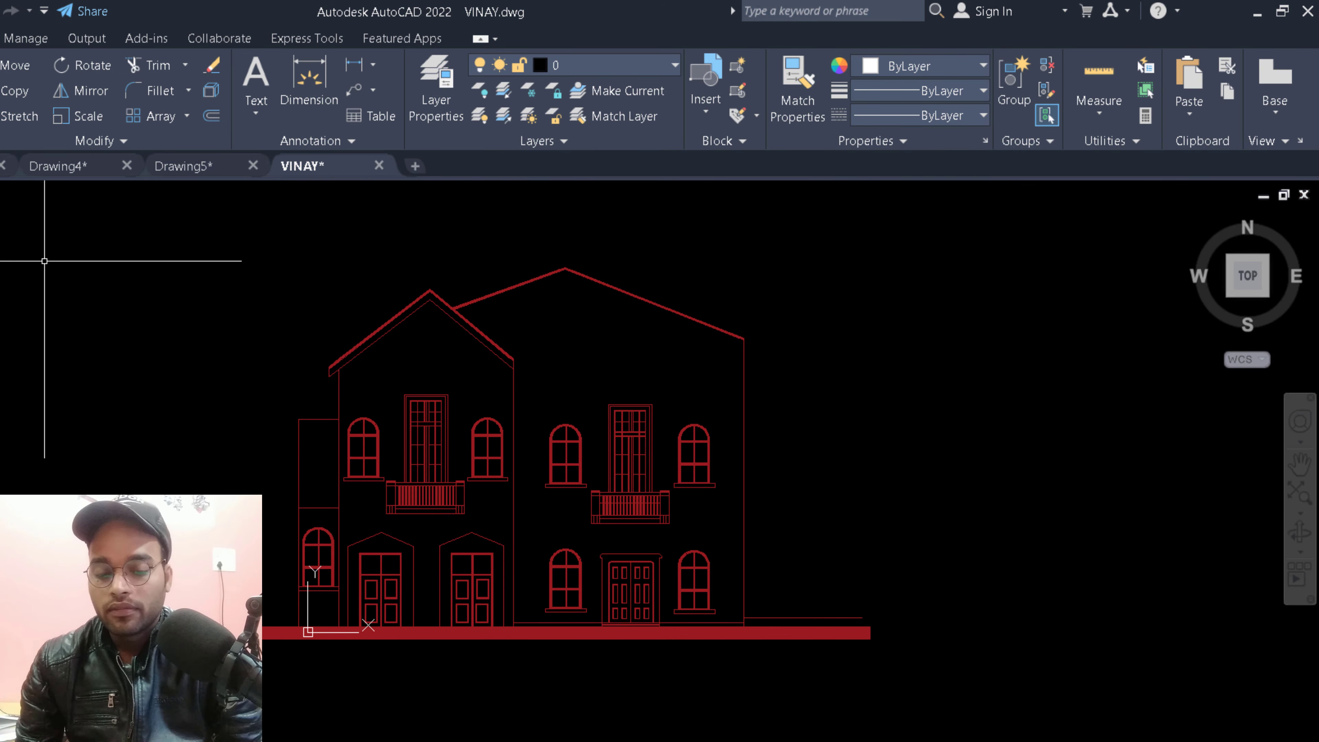
{"action": "left_click", "coordinate": [25, 197]}
{"action": "left_click", "coordinate": [918, 682]}
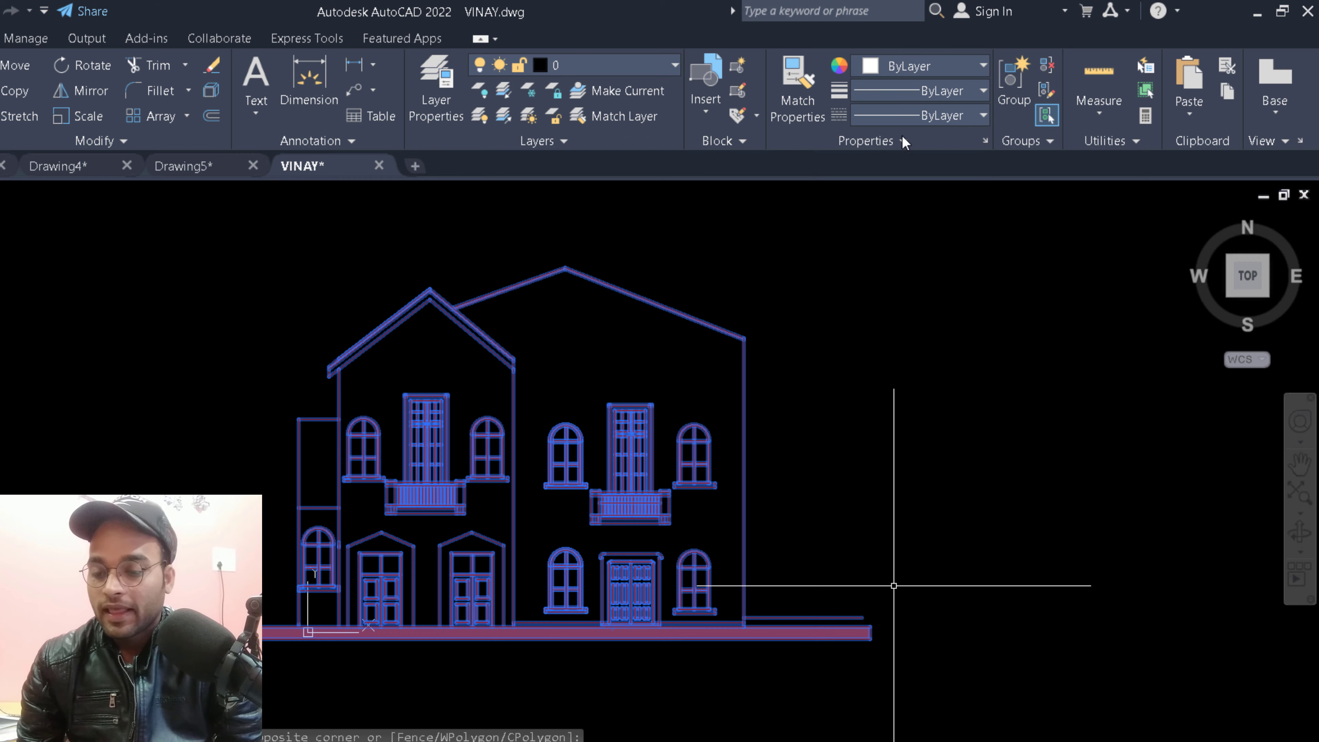
{"action": "left_click", "coordinate": [887, 71]}
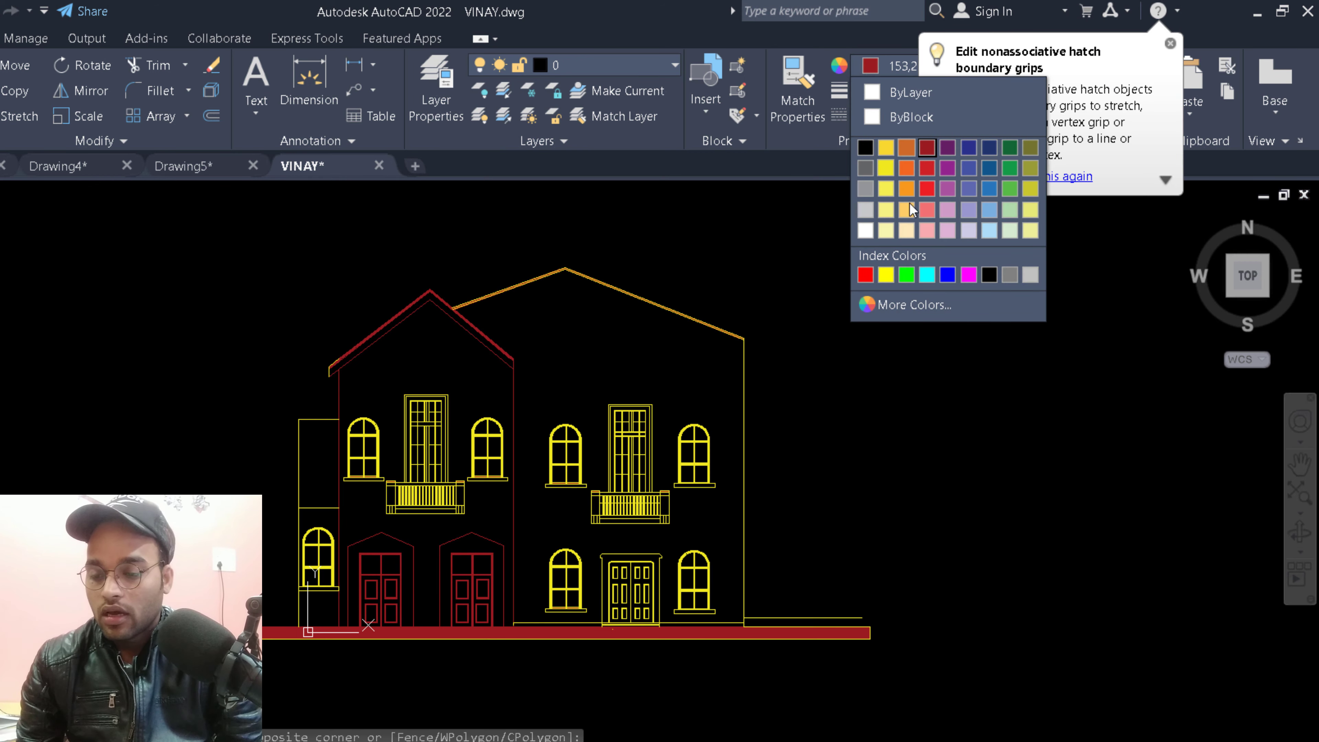
{"action": "left_click", "coordinate": [907, 274]}
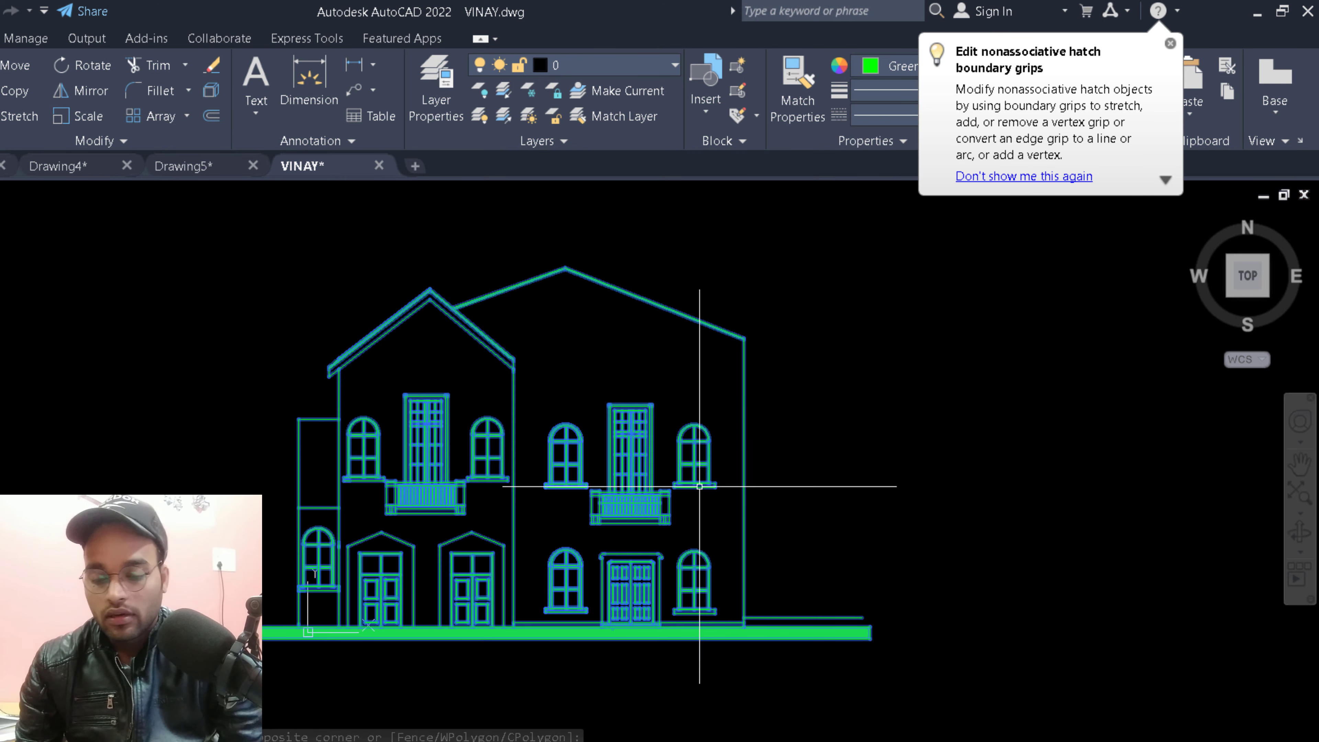
{"action": "key", "text": "Escape"}
{"action": "scroll", "coordinate": [711, 555], "scroll_direction": "up", "scroll_amount": 2}
{"action": "scroll", "coordinate": [711, 555], "scroll_direction": "up", "scroll_amount": 2}
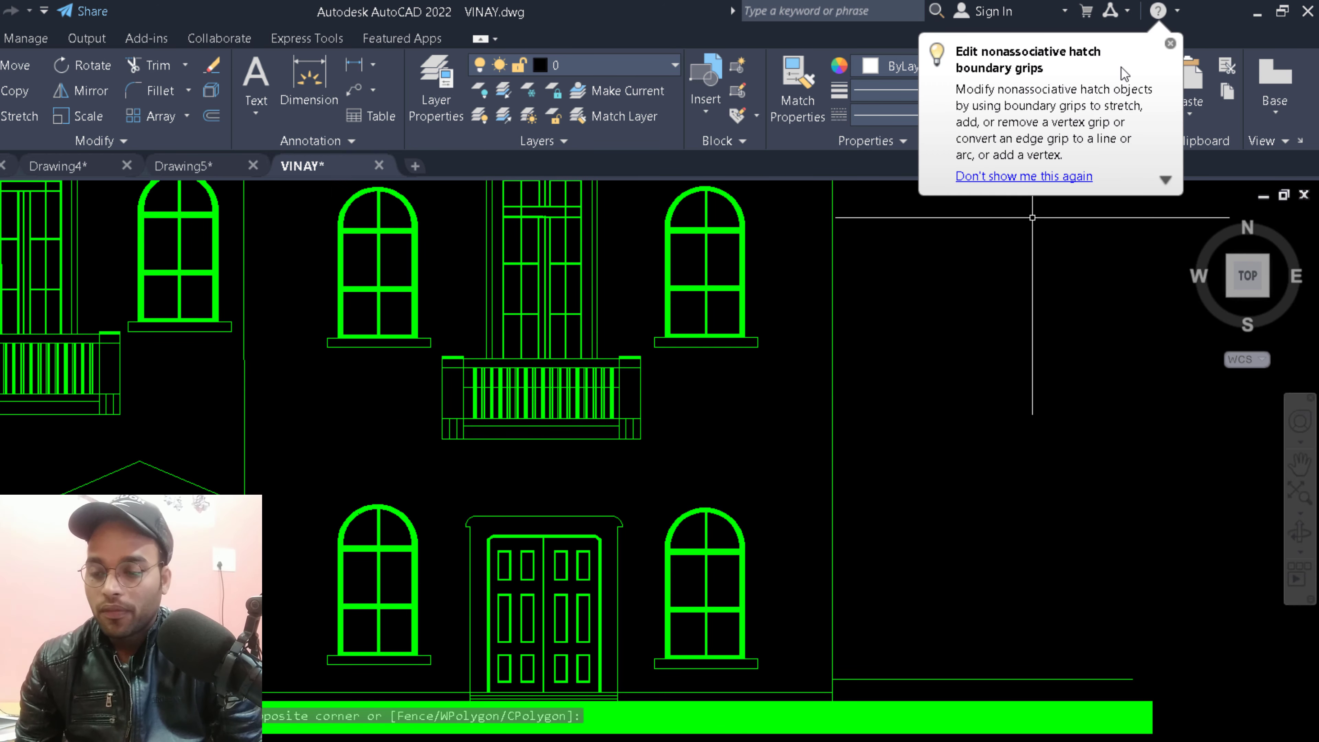
{"action": "left_click", "coordinate": [1170, 45]}
{"action": "scroll", "coordinate": [780, 400], "scroll_direction": "down", "scroll_amount": 3}
{"action": "scroll", "coordinate": [745, 427], "scroll_direction": "up", "scroll_amount": 1}
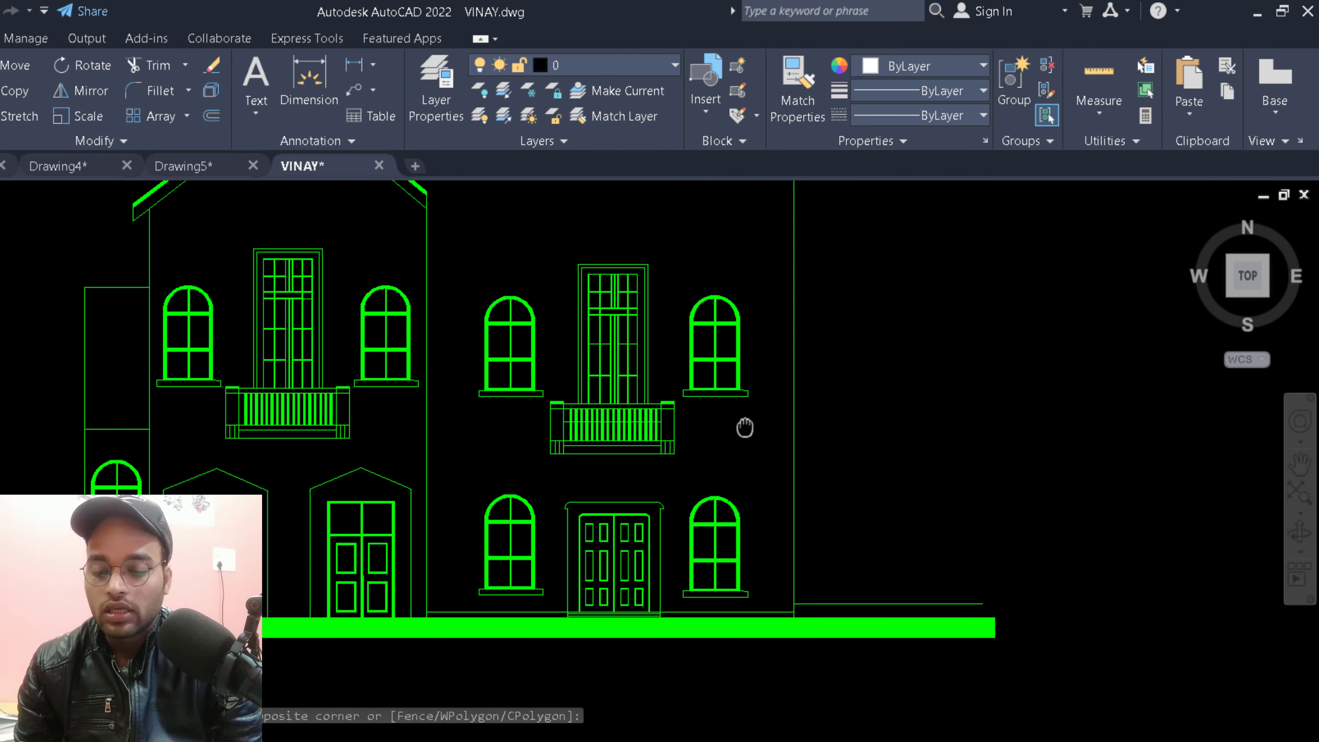
{"action": "scroll", "coordinate": [623, 430], "scroll_direction": "up", "scroll_amount": 1}
{"action": "scroll", "coordinate": [623, 430], "scroll_direction": "down", "scroll_amount": 3}
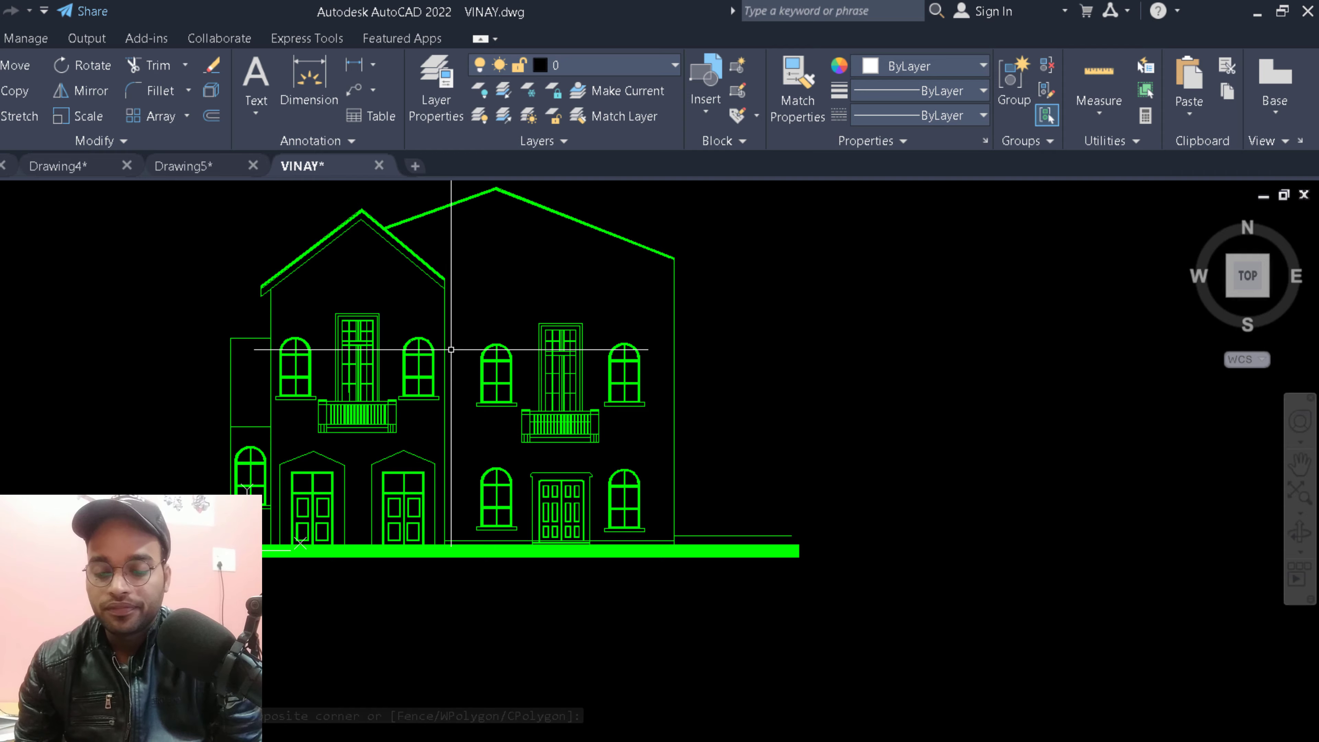
{"action": "scroll", "coordinate": [459, 406], "scroll_direction": "up", "scroll_amount": 4}
{"action": "middle_click_drag", "start_coordinate": [459, 405], "coordinate": [463, 432]}
{"action": "scroll", "coordinate": [733, 390], "scroll_direction": "up", "scroll_amount": 2}
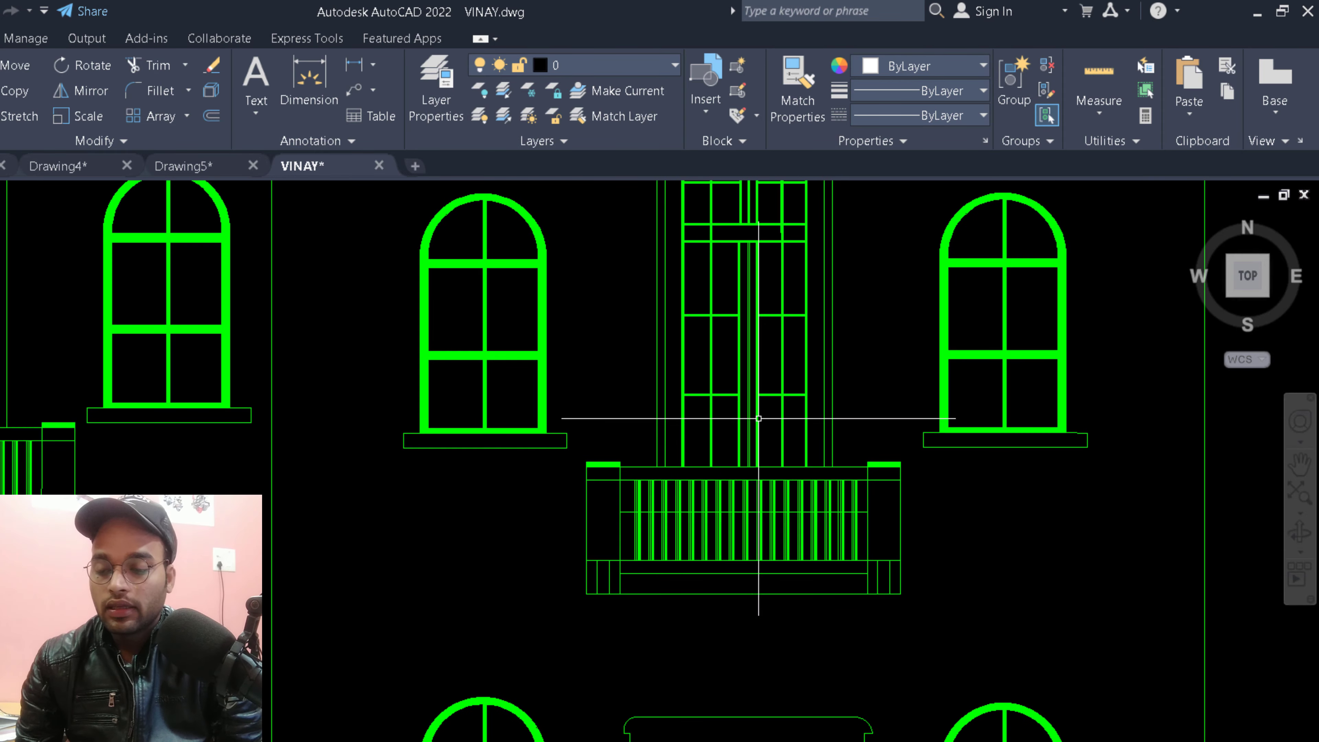
{"action": "scroll", "coordinate": [733, 389], "scroll_direction": "down", "scroll_amount": 4}
{"action": "scroll", "coordinate": [675, 379], "scroll_direction": "down", "scroll_amount": 1}
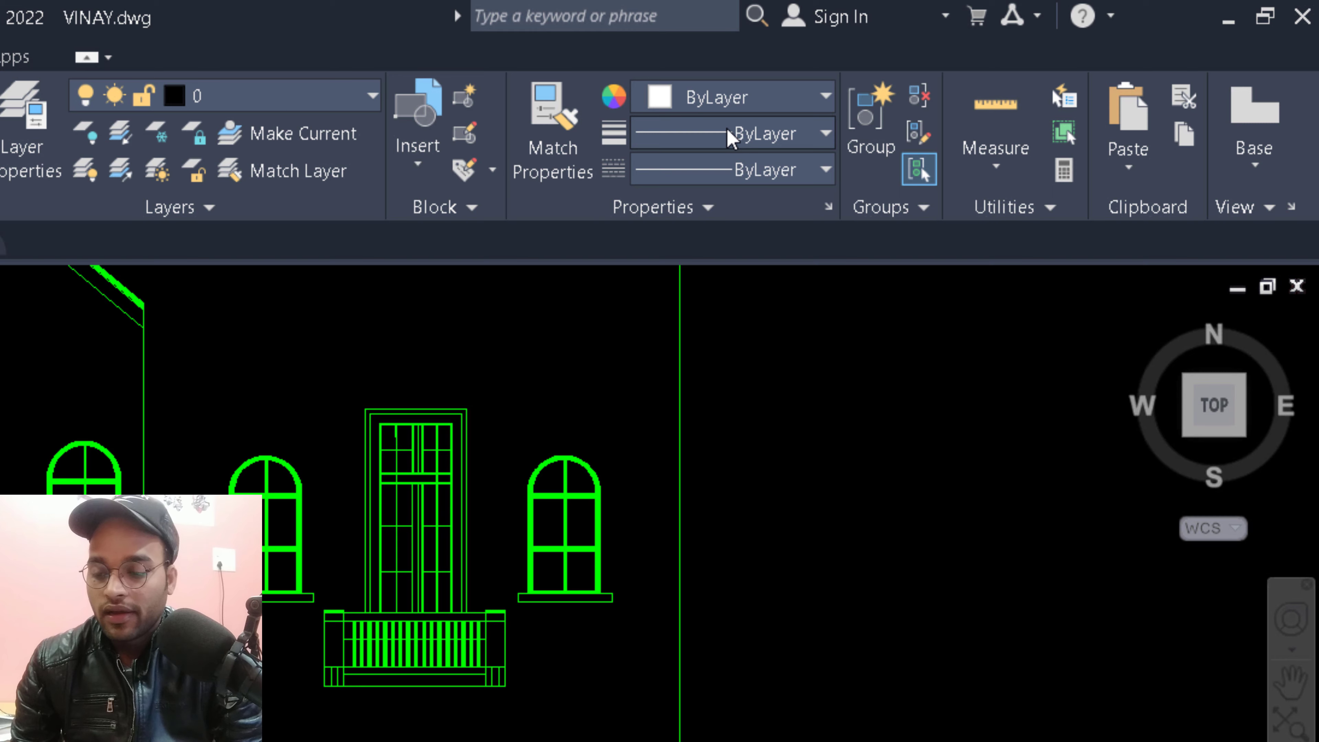
Step: Browse the lineweight list and close it without changing anything
{"action": "left_click", "coordinate": [727, 134]}
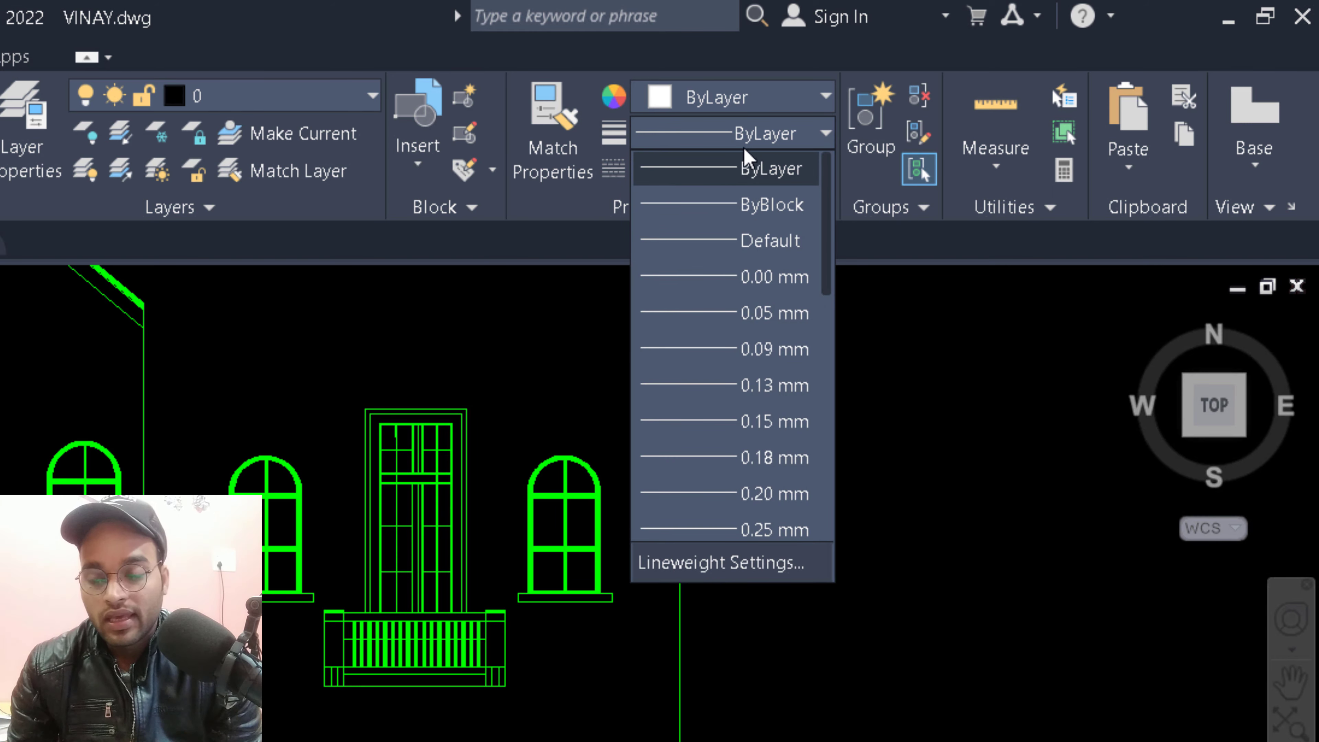
{"action": "scroll", "coordinate": [802, 493], "scroll_direction": "down", "scroll_amount": 3}
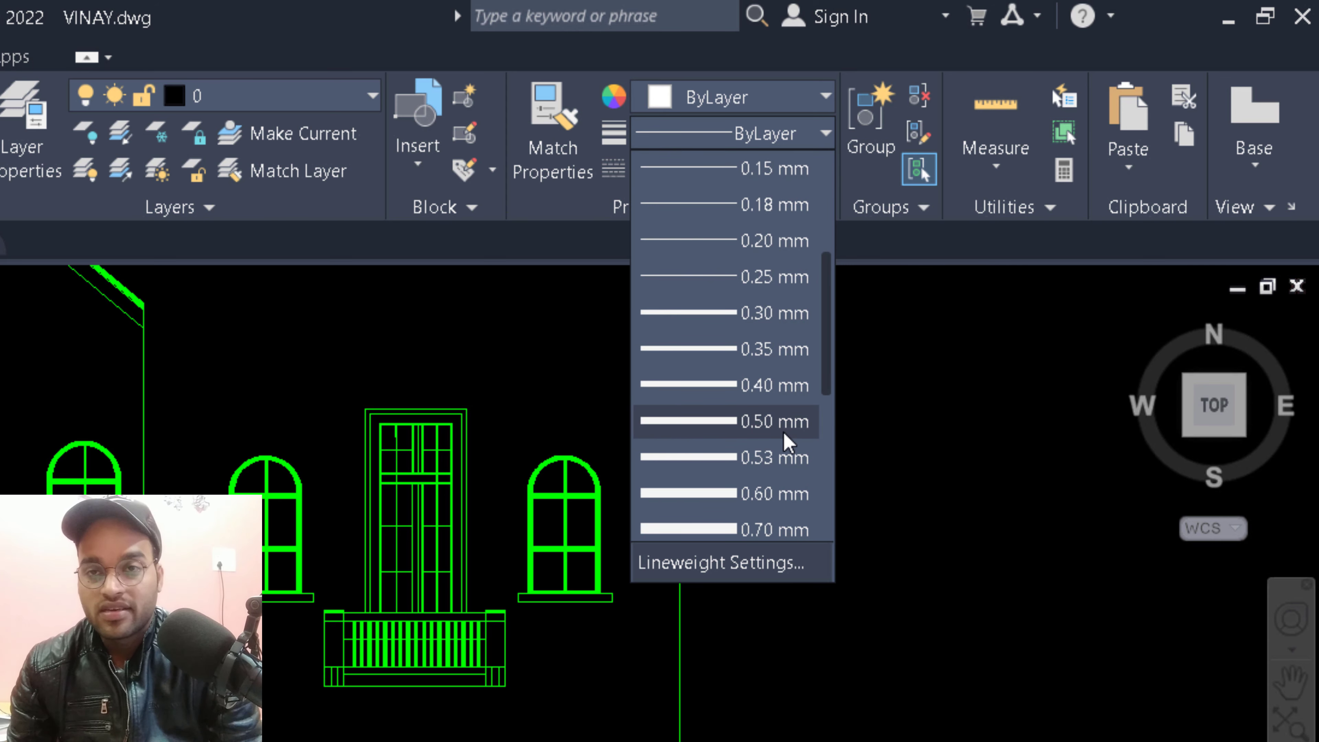
{"action": "scroll", "coordinate": [717, 364], "scroll_direction": "down", "scroll_amount": 1}
{"action": "scroll", "coordinate": [691, 301], "scroll_direction": "up", "scroll_amount": 4}
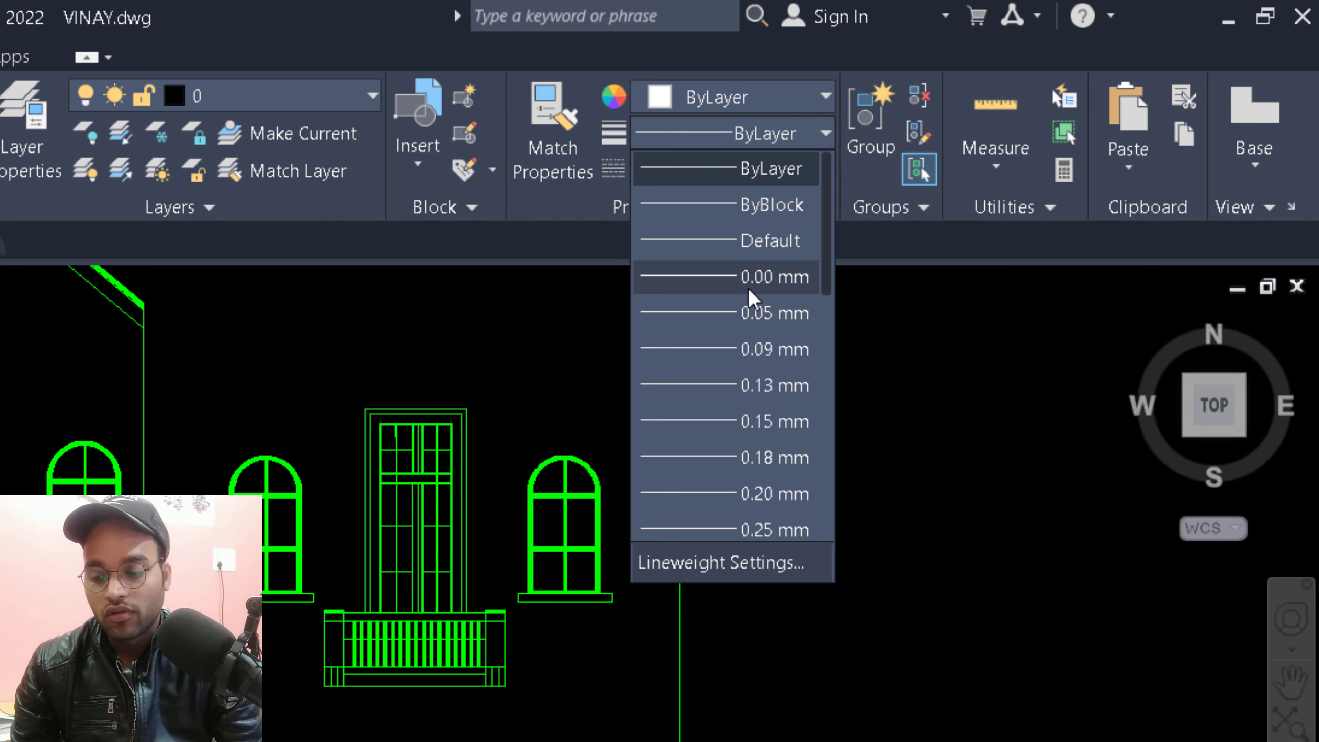
{"action": "scroll", "coordinate": [760, 351], "scroll_direction": "down", "scroll_amount": 2}
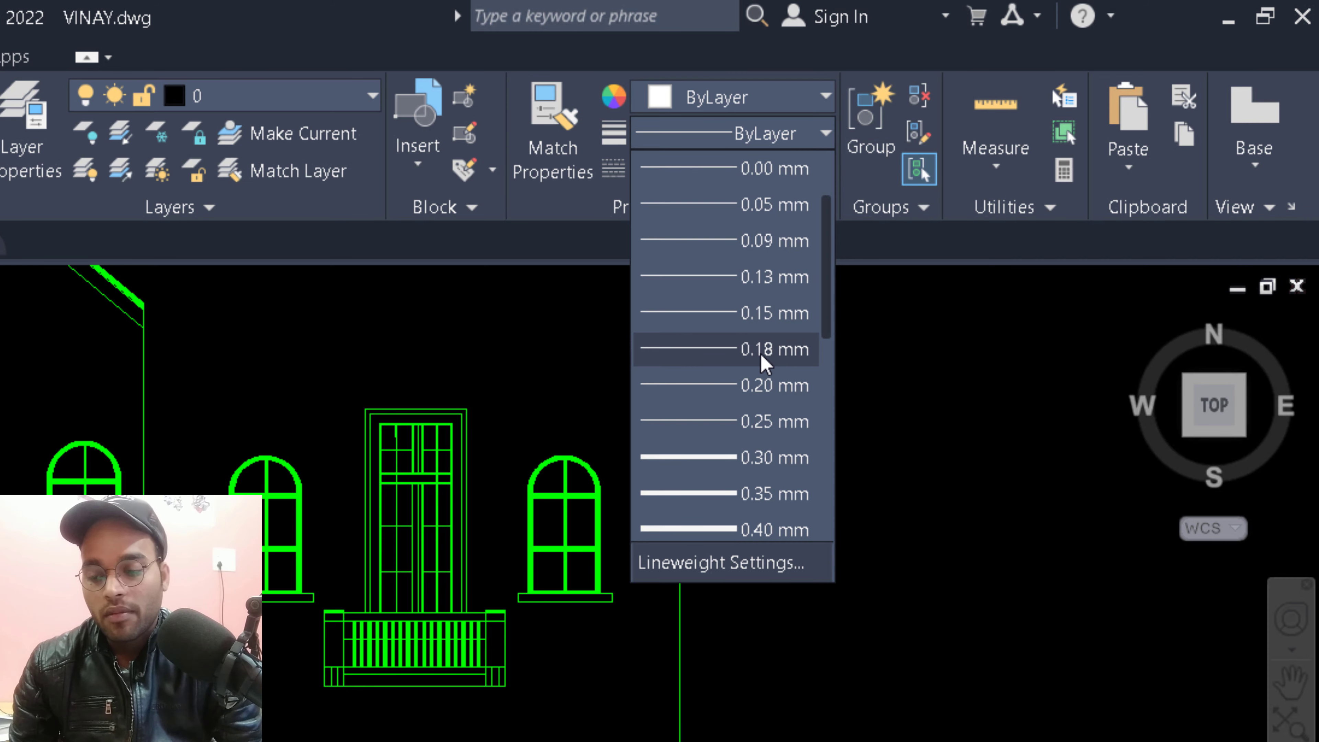
{"action": "scroll", "coordinate": [751, 416], "scroll_direction": "down", "scroll_amount": 1}
{"action": "scroll", "coordinate": [743, 478], "scroll_direction": "down", "scroll_amount": 3}
{"action": "scroll", "coordinate": [717, 442], "scroll_direction": "up", "scroll_amount": 3}
{"action": "scroll", "coordinate": [686, 413], "scroll_direction": "up", "scroll_amount": 2}
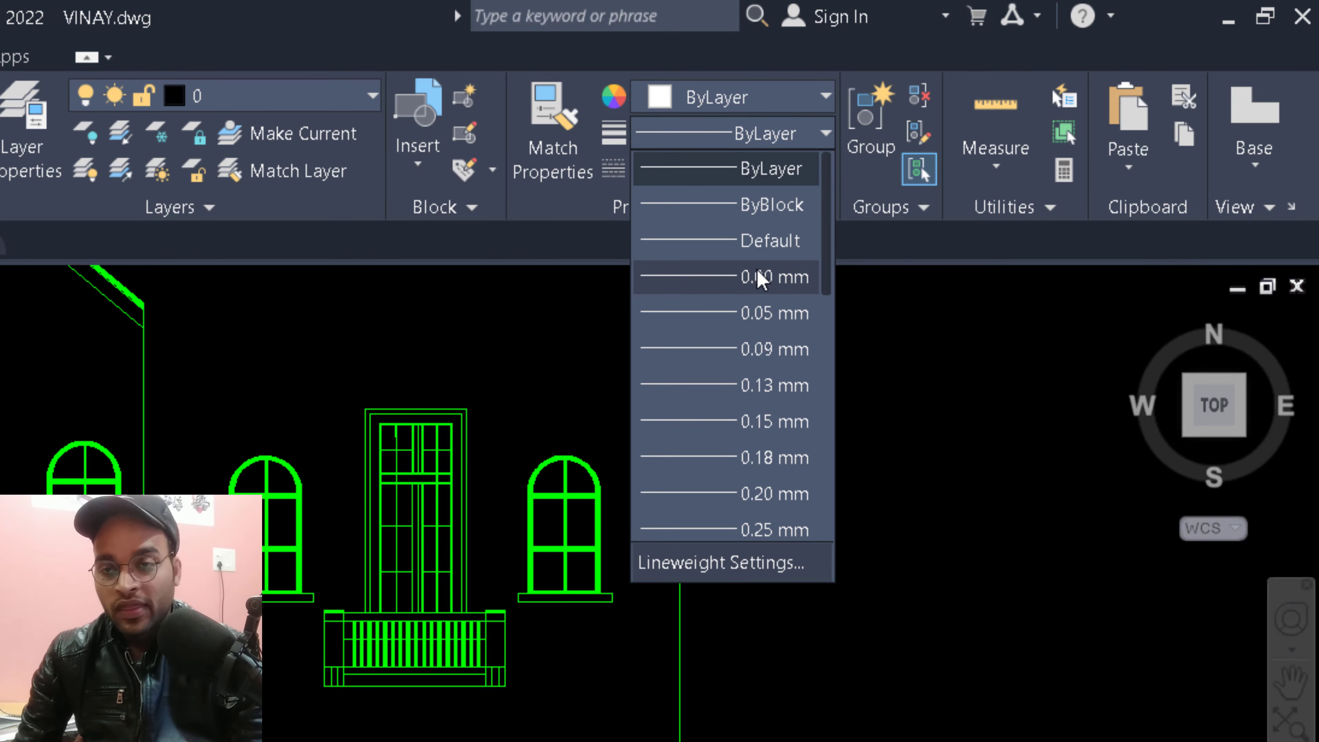
{"action": "scroll", "coordinate": [768, 364], "scroll_direction": "down", "scroll_amount": 3}
{"action": "scroll", "coordinate": [796, 419], "scroll_direction": "down", "scroll_amount": 2}
{"action": "scroll", "coordinate": [507, 427], "scroll_direction": "up", "scroll_amount": 3}
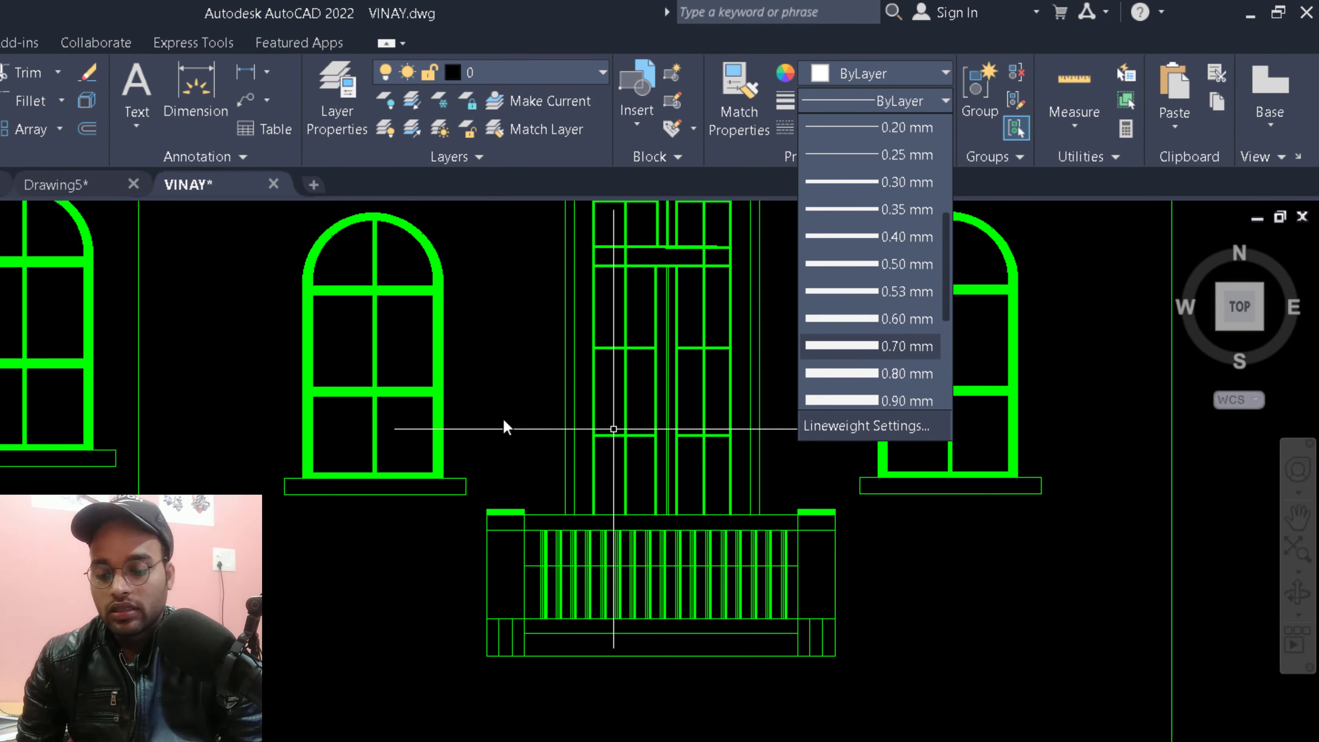
{"action": "scroll", "coordinate": [296, 471], "scroll_direction": "down", "scroll_amount": 2}
{"action": "scroll", "coordinate": [265, 403], "scroll_direction": "down", "scroll_amount": 1}
{"action": "key", "text": "Up"}
{"action": "key", "text": "Up"}
{"action": "key", "text": "Up"}
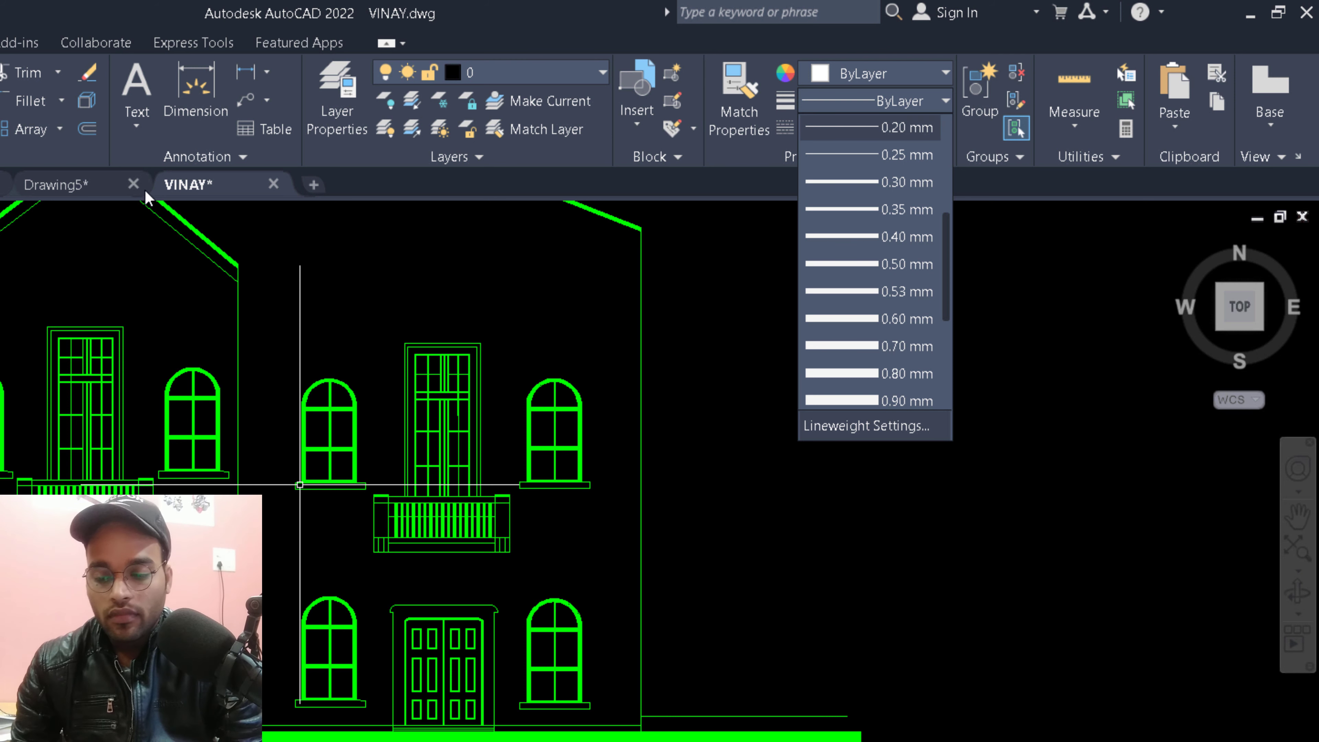
{"action": "left_click", "coordinate": [622, 325]}
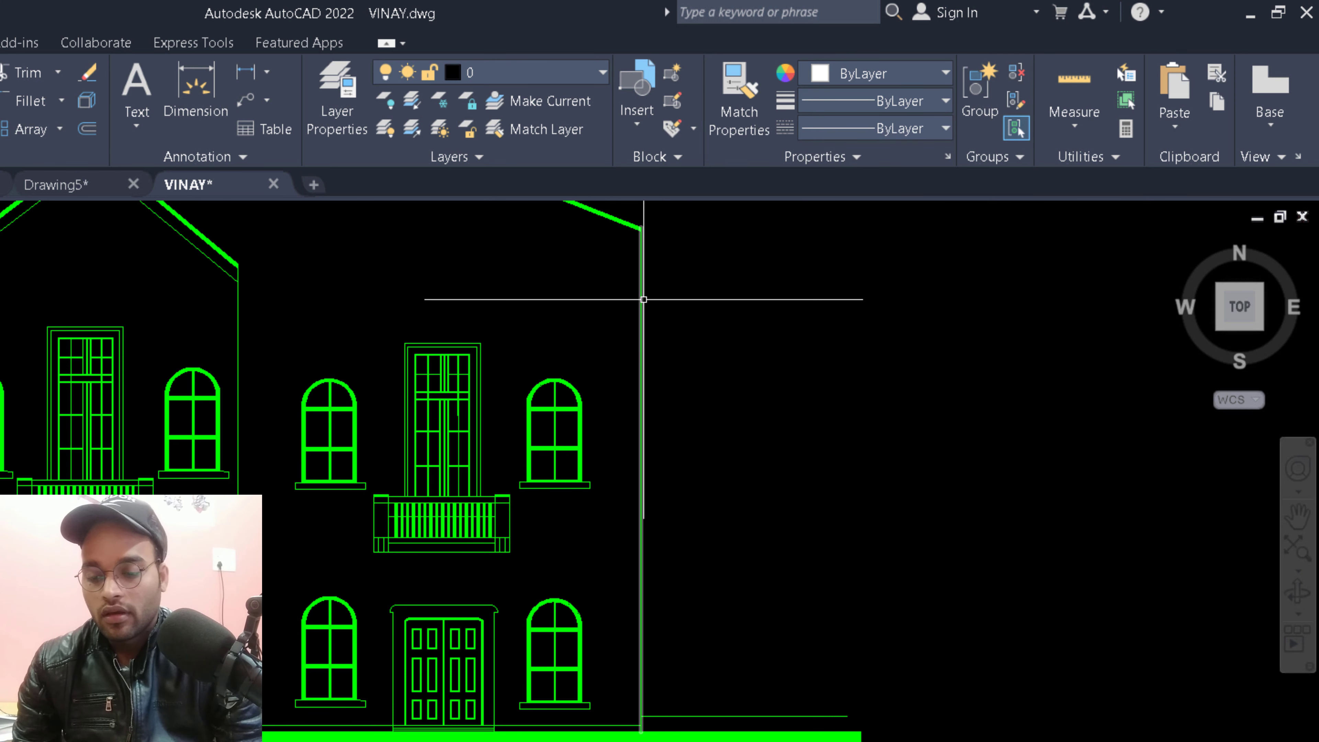
Step: Apply a 1.06 mm lineweight to the right wall line, then pan to empty space
{"action": "left_click", "coordinate": [829, 102]}
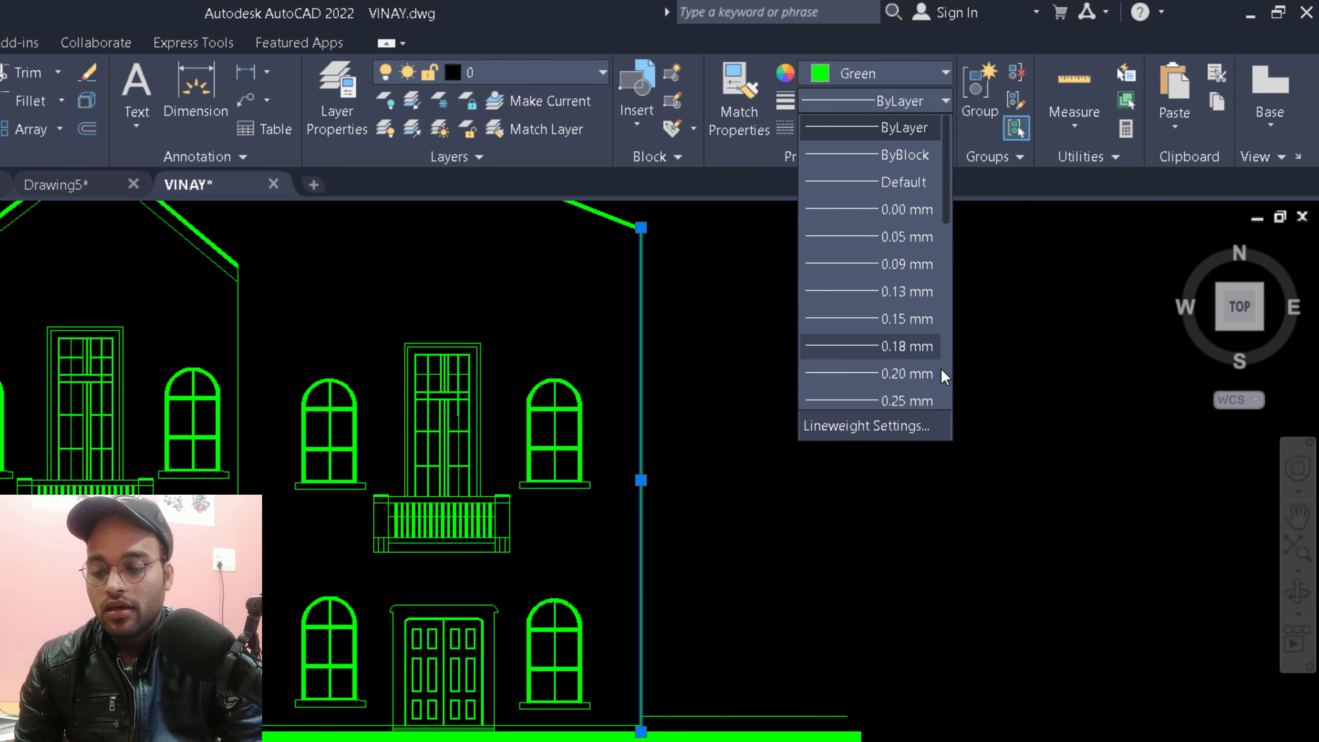
{"action": "scroll", "coordinate": [868, 375], "scroll_direction": "down", "scroll_amount": 4}
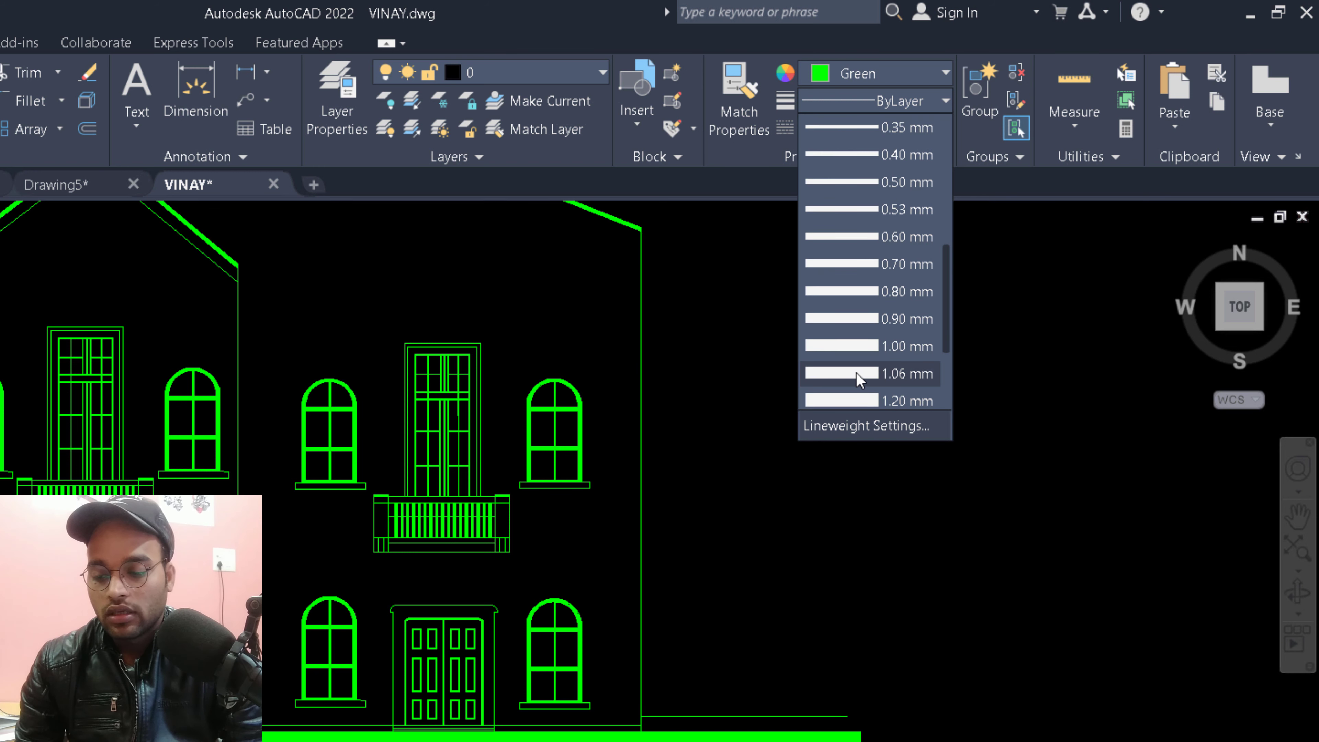
{"action": "left_click", "coordinate": [858, 374]}
{"action": "key", "text": "Escape"}
{"action": "scroll", "coordinate": [648, 398], "scroll_direction": "up", "scroll_amount": 3}
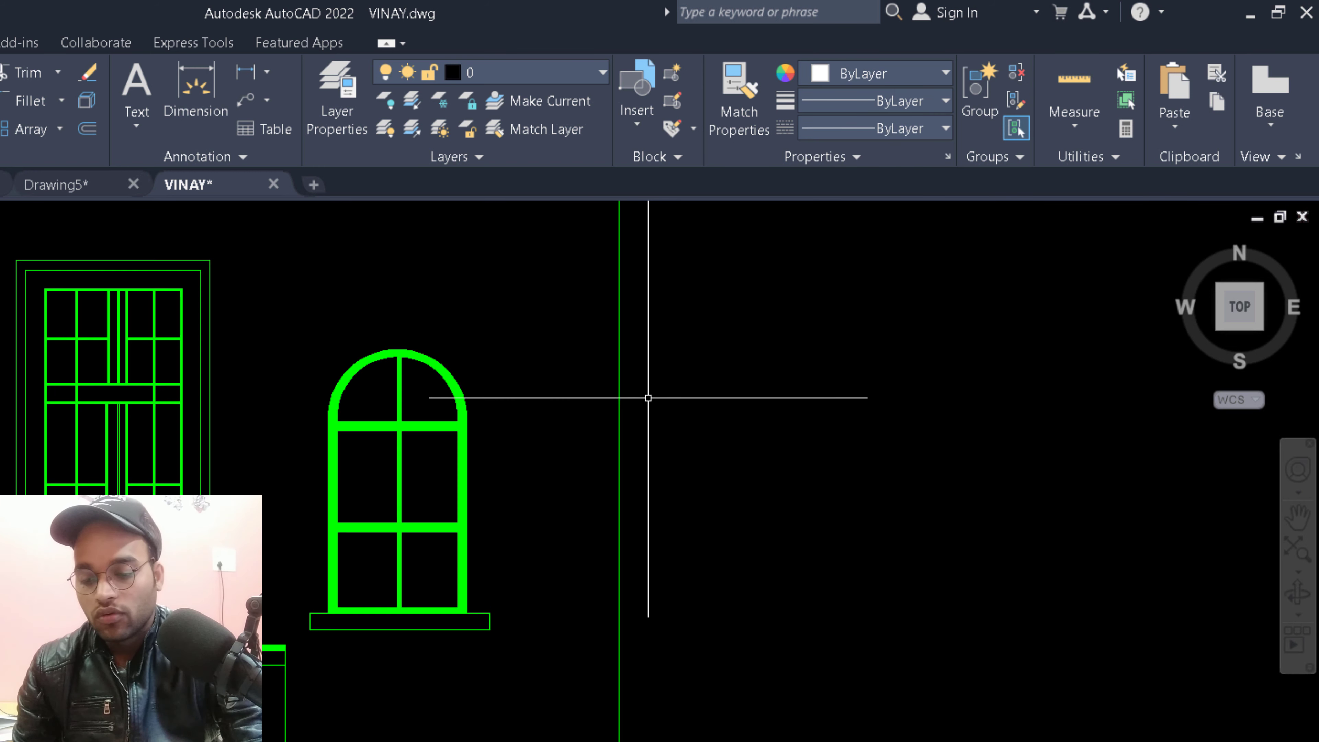
{"action": "scroll", "coordinate": [649, 398], "scroll_direction": "down", "scroll_amount": 4}
{"action": "middle_click_drag", "start_coordinate": [613, 390], "coordinate": [596, 417]}
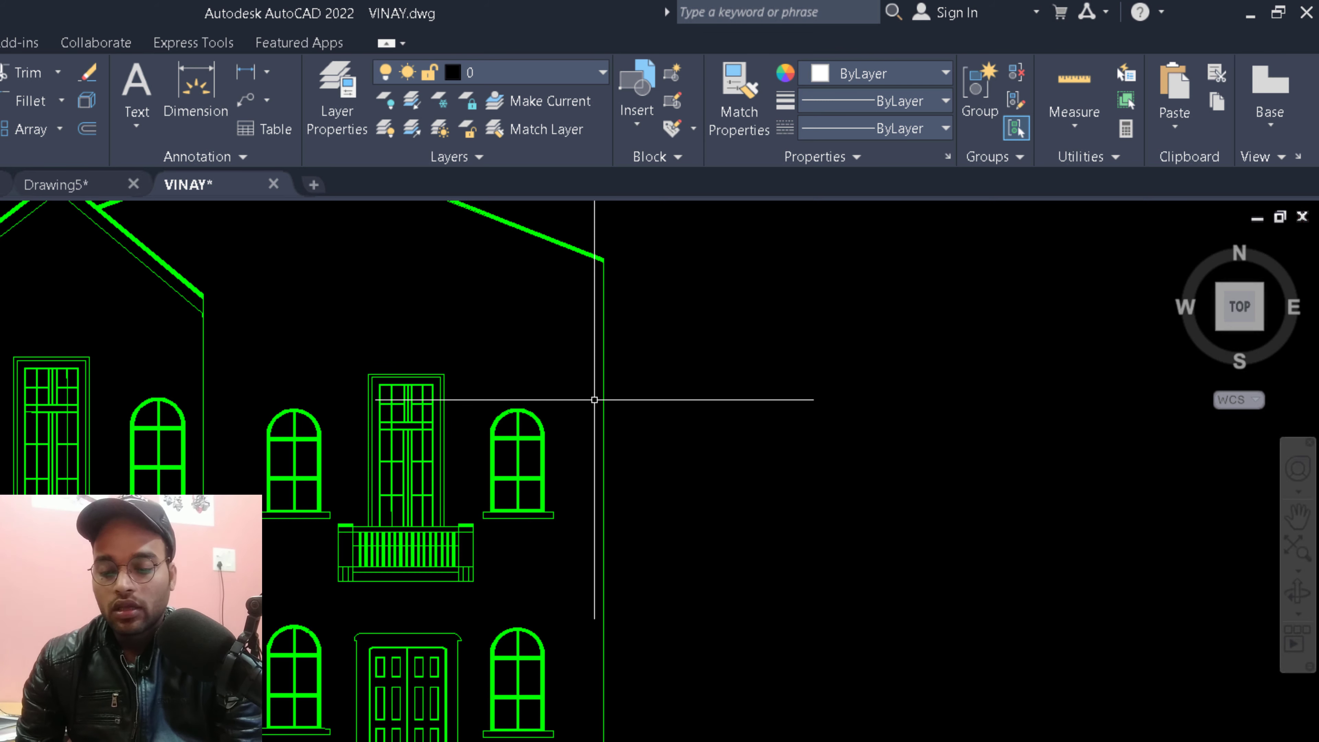
{"action": "scroll", "coordinate": [595, 399], "scroll_direction": "down", "scroll_amount": 2}
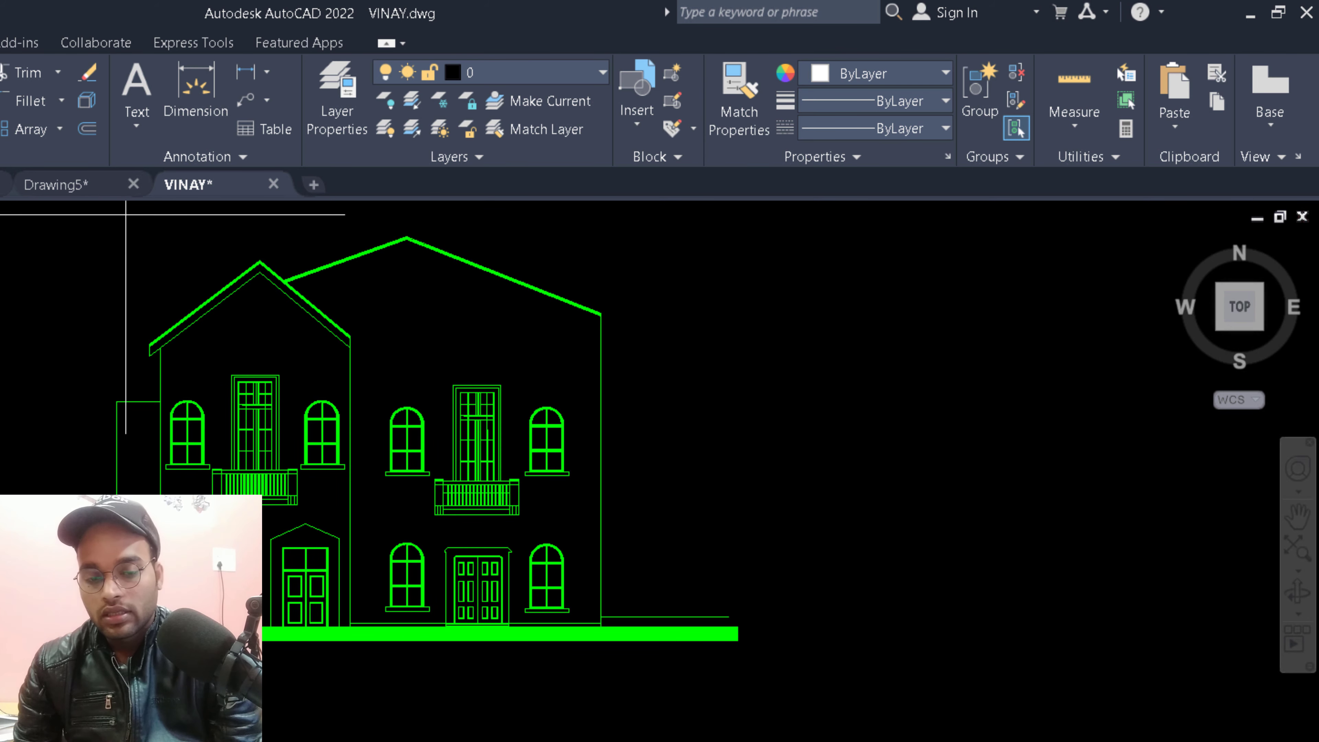
{"action": "middle_click_drag", "start_coordinate": [452, 337], "coordinate": [192, 339]}
Step: Draw a small circle, then a larger circle beside it
{"action": "type", "text": "c"}
{"action": "key", "text": "Return"}
{"action": "left_click", "coordinate": [625, 375]}
{"action": "left_click", "coordinate": [625, 478]}
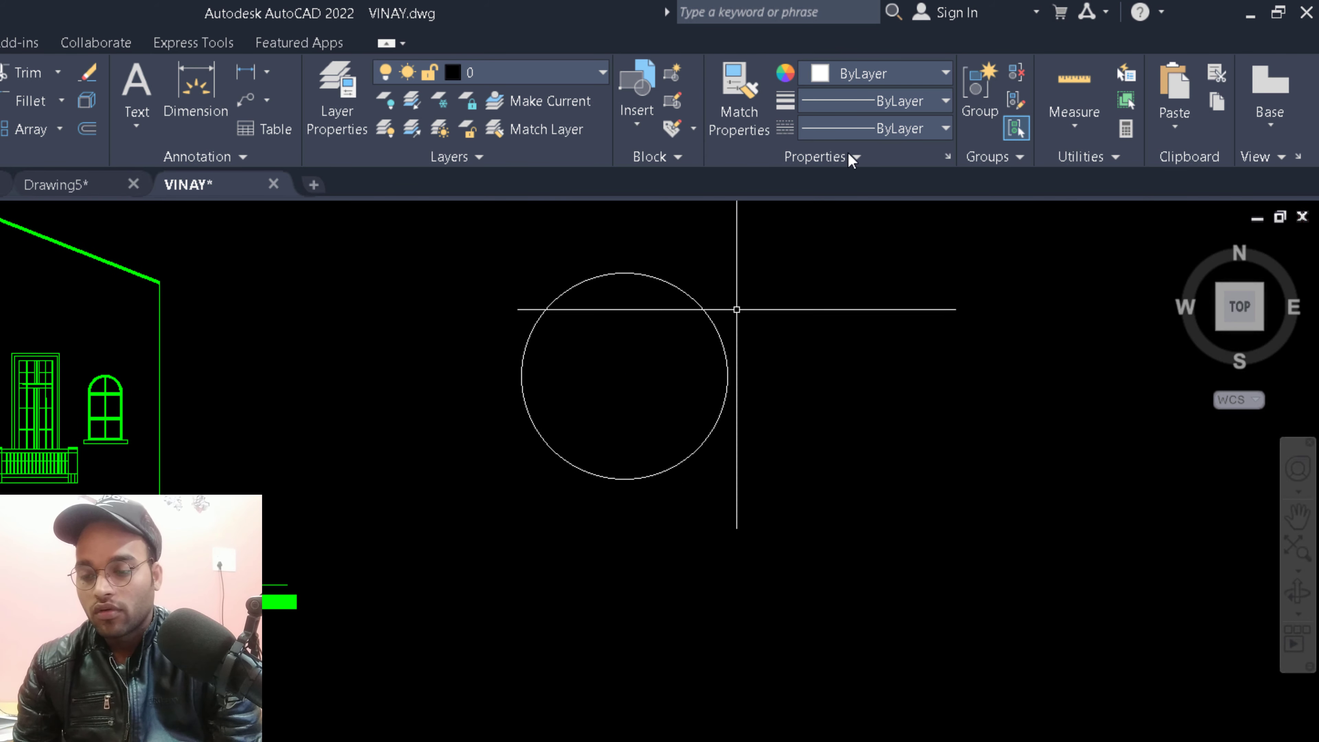
{"action": "middle_click_drag", "start_coordinate": [800, 219], "coordinate": [512, 238]}
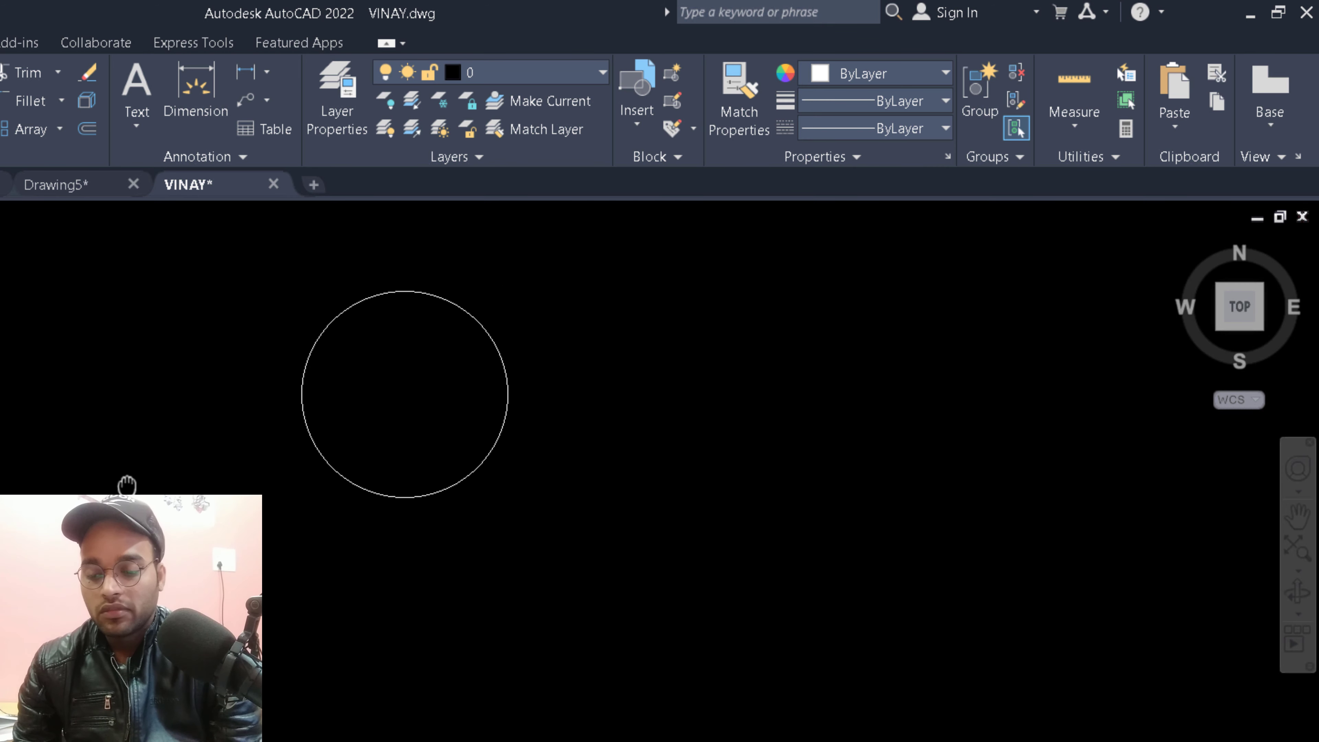
{"action": "type", "text": "c"}
{"action": "key", "text": "Return"}
{"action": "left_click", "coordinate": [620, 398]}
{"action": "left_click", "coordinate": [770, 398]}
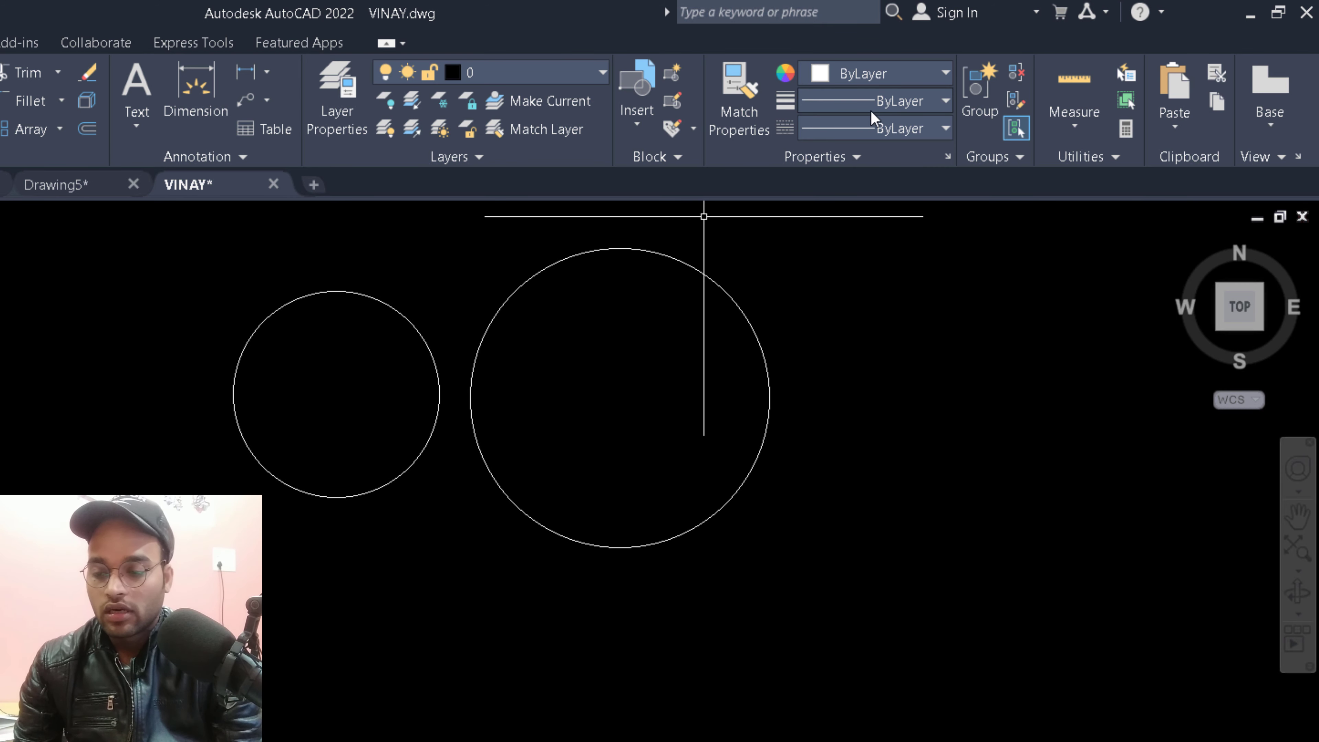
Step: Give the small circle a 0.05 mm lineweight
{"action": "left_click", "coordinate": [878, 129]}
{"action": "left_click", "coordinate": [837, 126]}
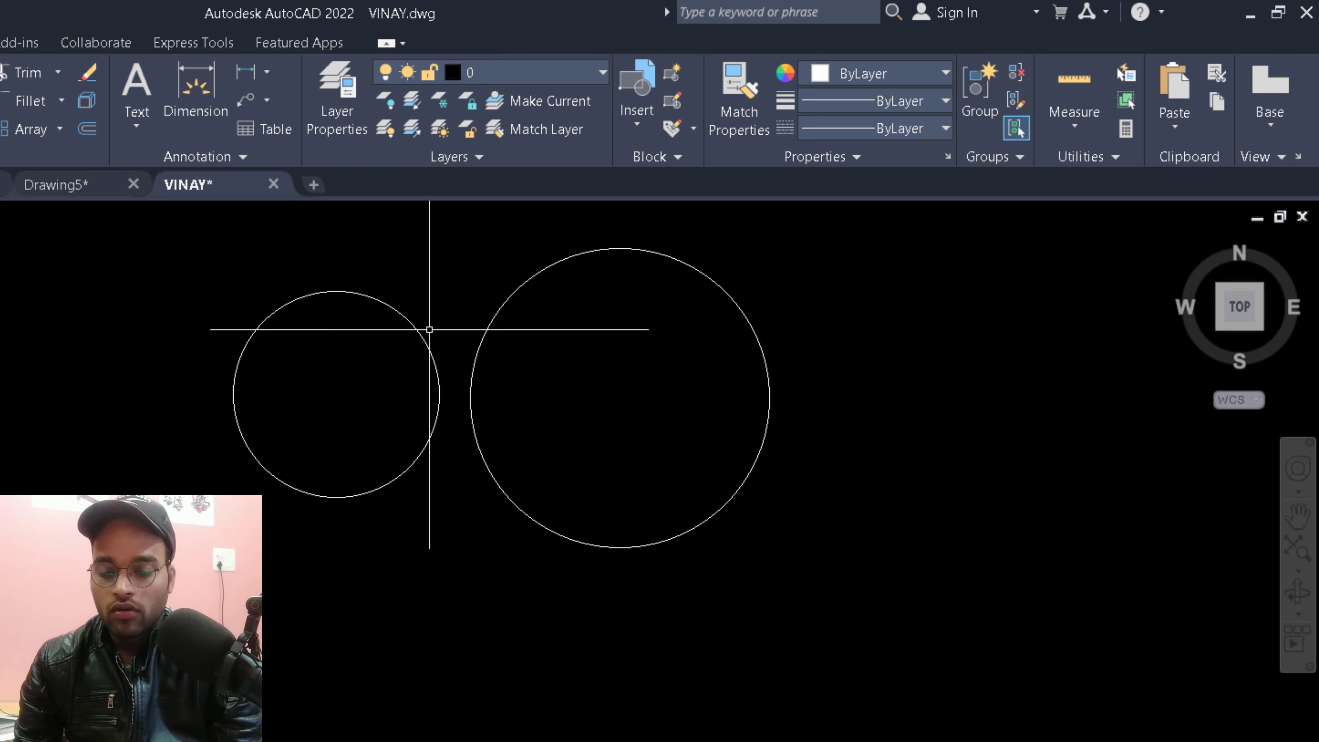
{"action": "left_click", "coordinate": [427, 343]}
{"action": "left_click", "coordinate": [932, 104]}
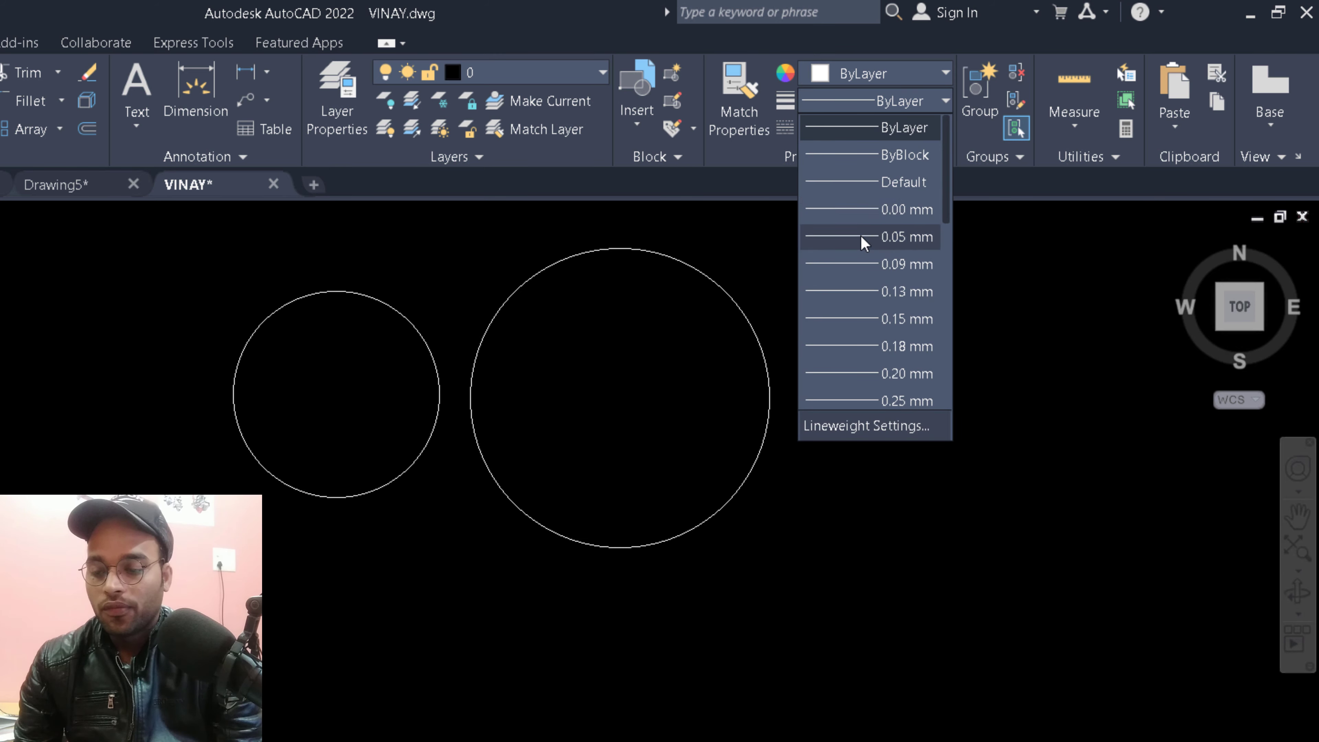
{"action": "left_click", "coordinate": [878, 237]}
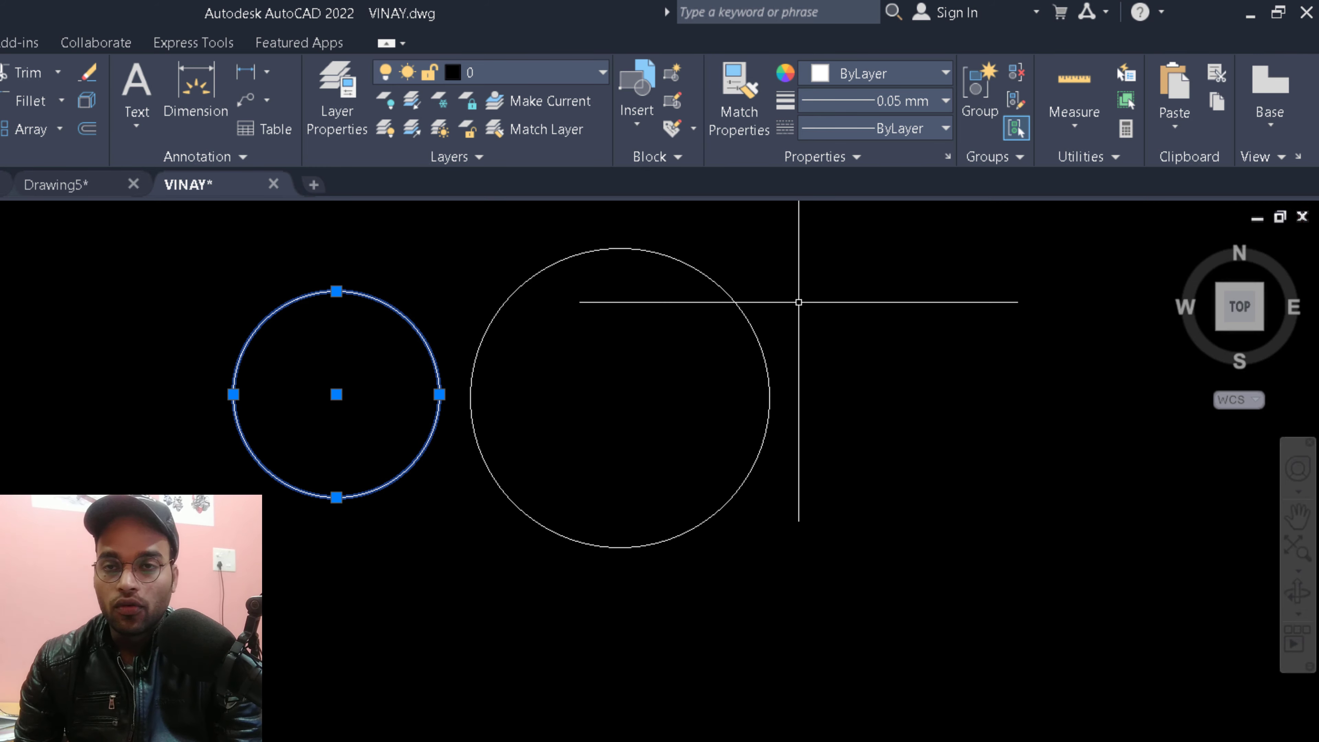
Step: Set both circles to a 2.11 mm lineweight and bring up the plot settings
{"action": "left_click", "coordinate": [690, 264]}
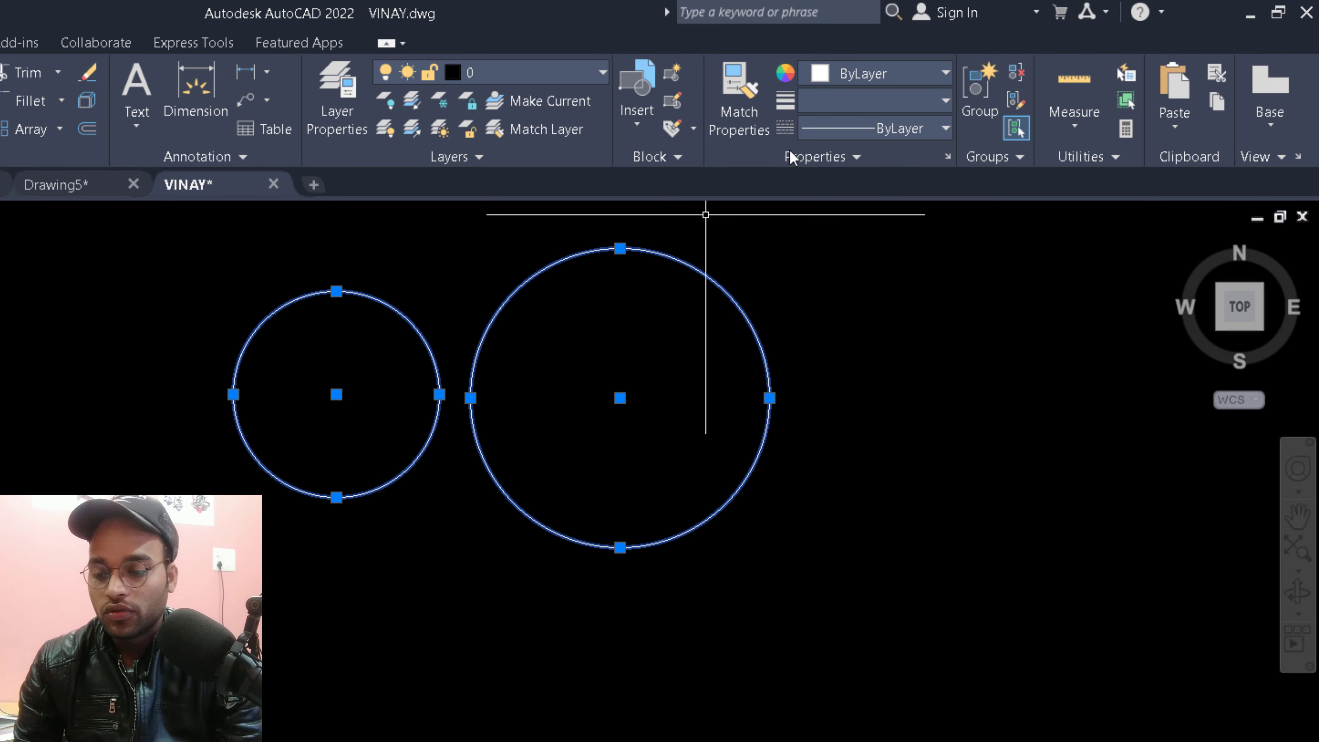
{"action": "left_click", "coordinate": [849, 105]}
{"action": "scroll", "coordinate": [877, 372], "scroll_direction": "down", "scroll_amount": 3}
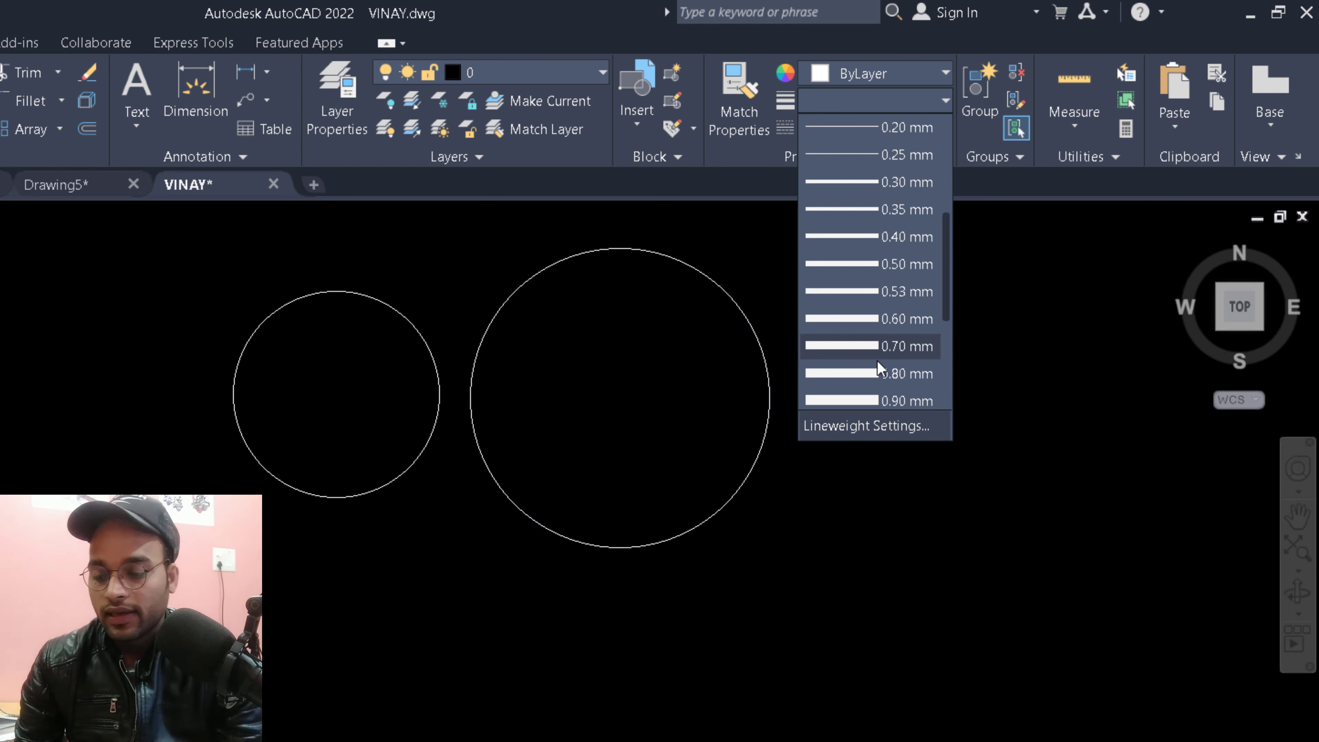
{"action": "scroll", "coordinate": [881, 405], "scroll_direction": "down", "scroll_amount": 1}
{"action": "scroll", "coordinate": [878, 402], "scroll_direction": "down", "scroll_amount": 2}
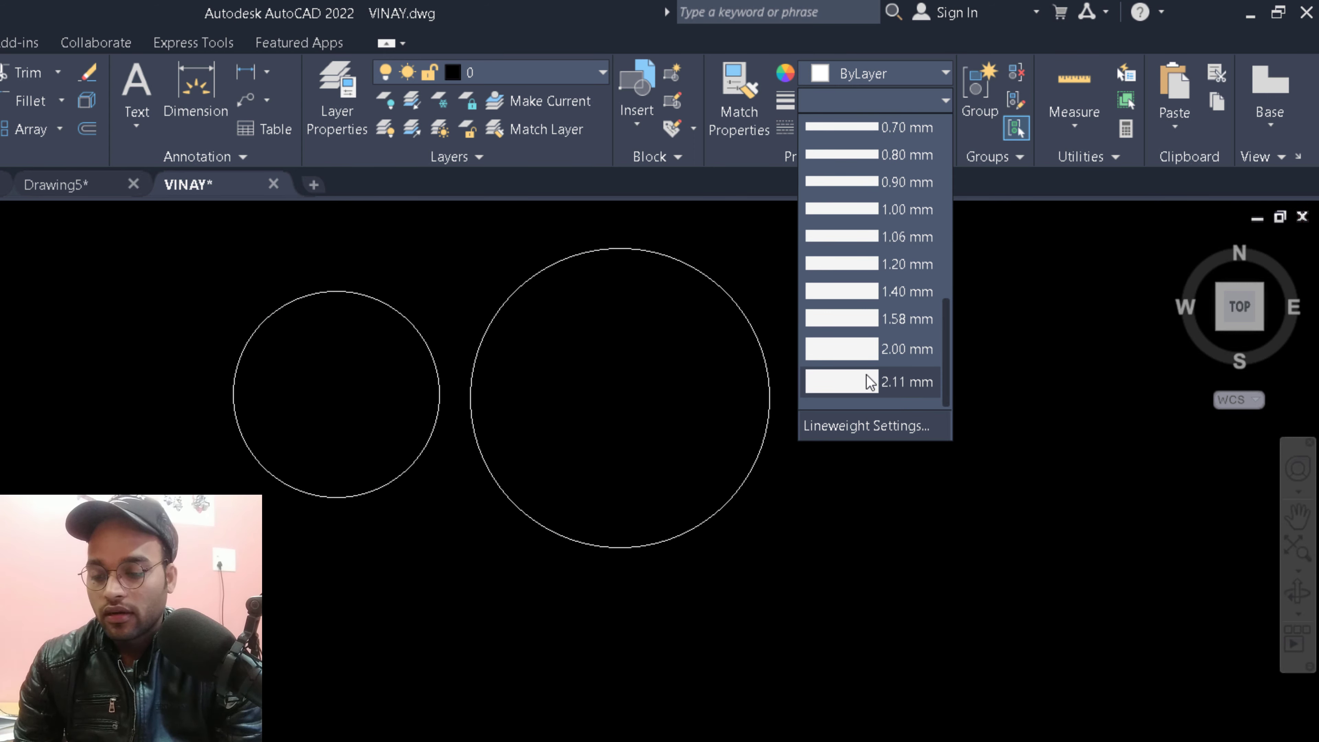
{"action": "left_click", "coordinate": [868, 385]}
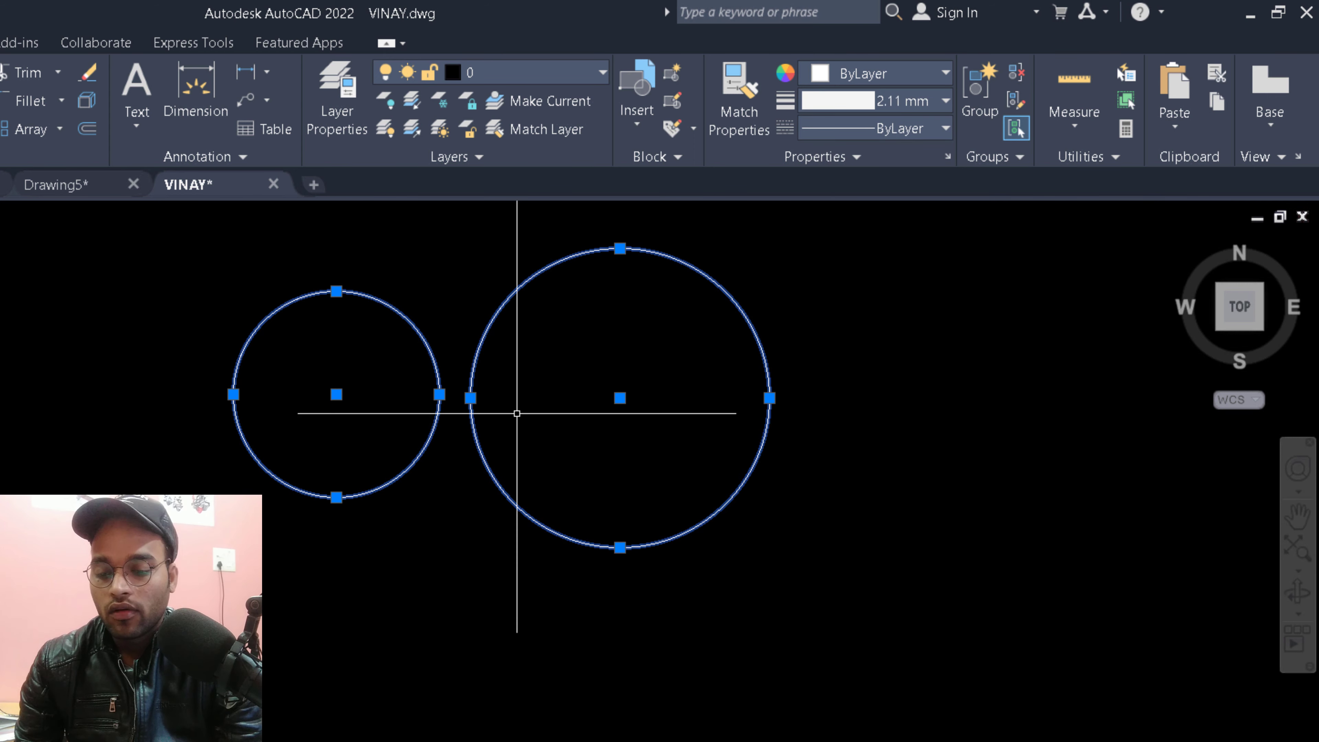
{"action": "middle_click_drag", "start_coordinate": [442, 462], "coordinate": [435, 540]}
{"action": "key", "text": "ctrl+p"}
Step: Plot a window enclosing both circles, centred on the paper, and preview it
{"action": "left_click", "coordinate": [391, 442]}
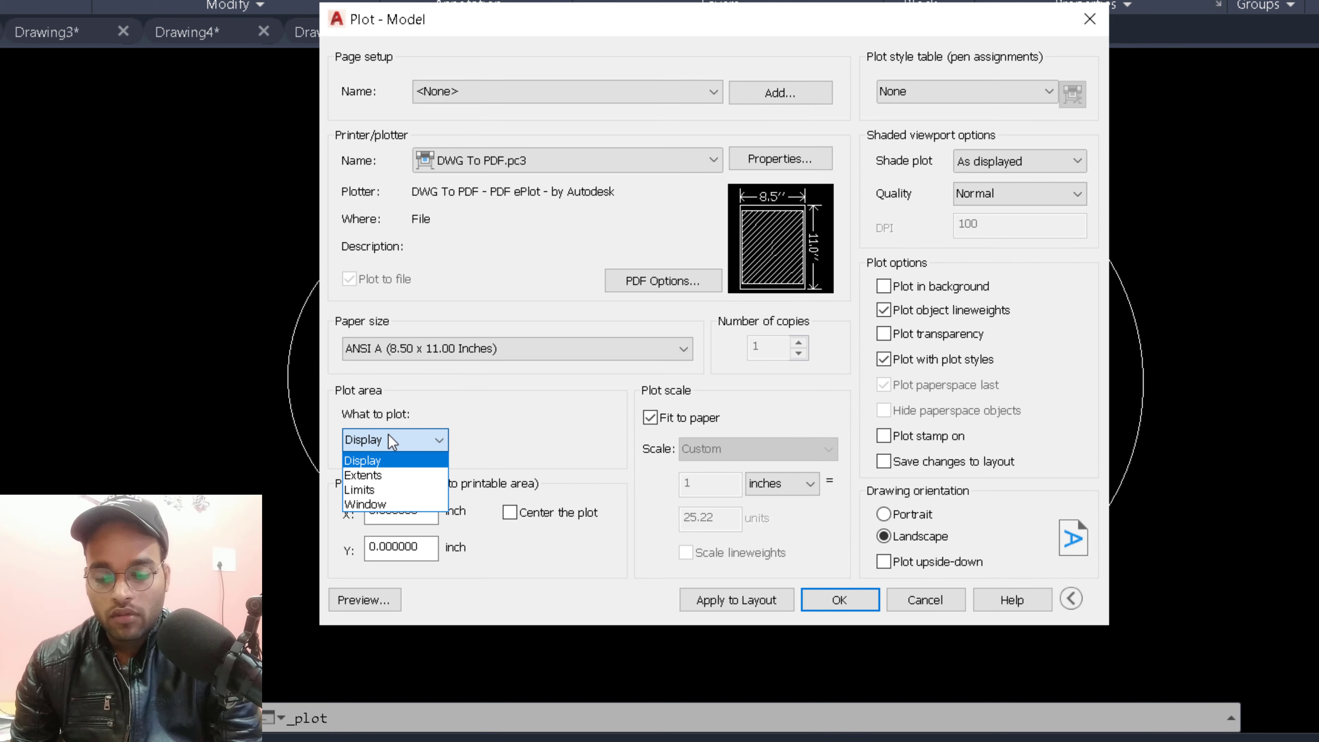
{"action": "left_click", "coordinate": [358, 505]}
{"action": "left_click", "coordinate": [248, 118]}
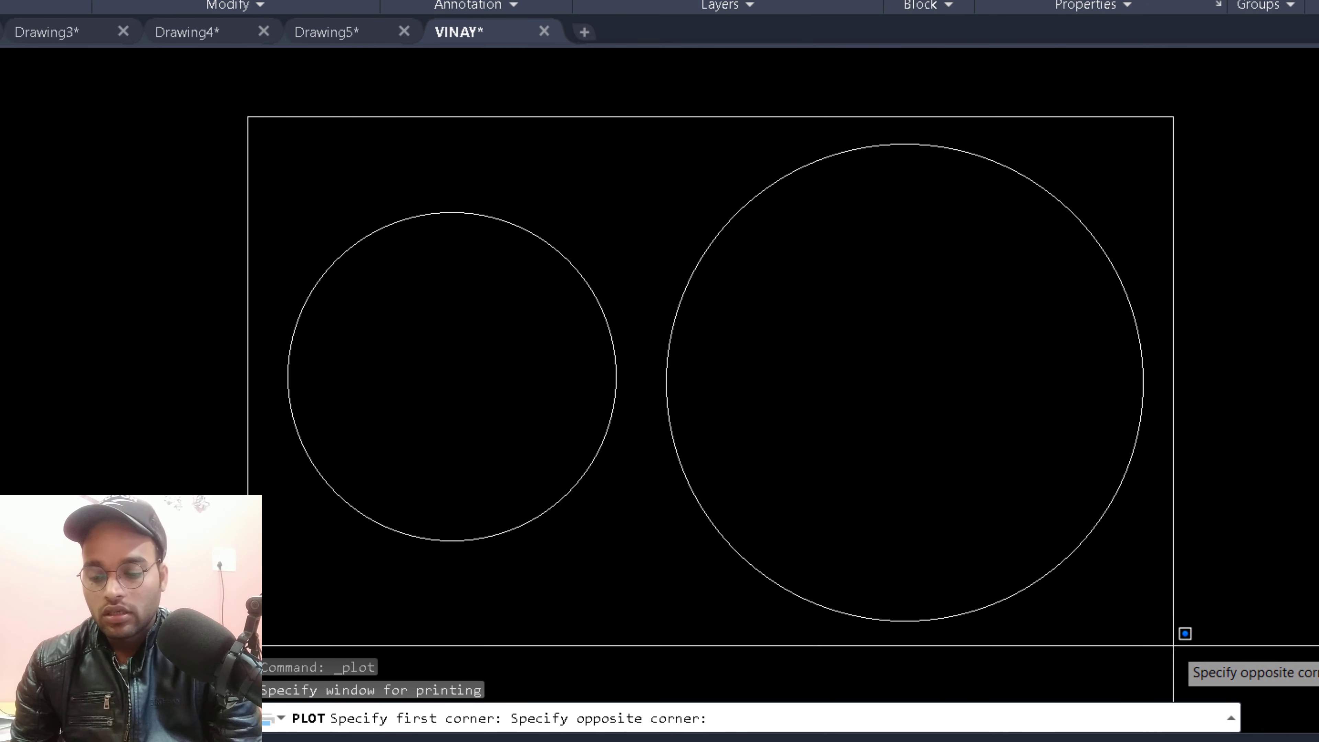
{"action": "left_click", "coordinate": [1174, 646]}
{"action": "left_click", "coordinate": [510, 513]}
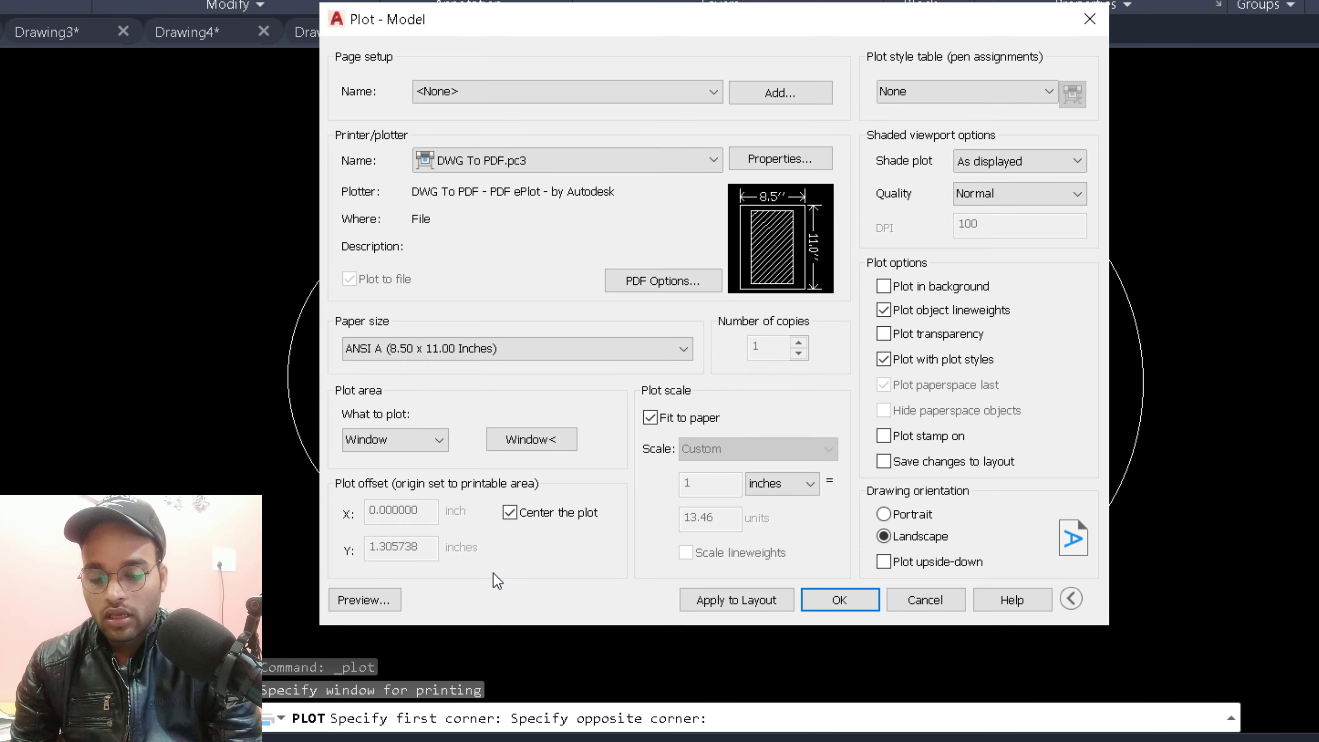
{"action": "left_click", "coordinate": [335, 601]}
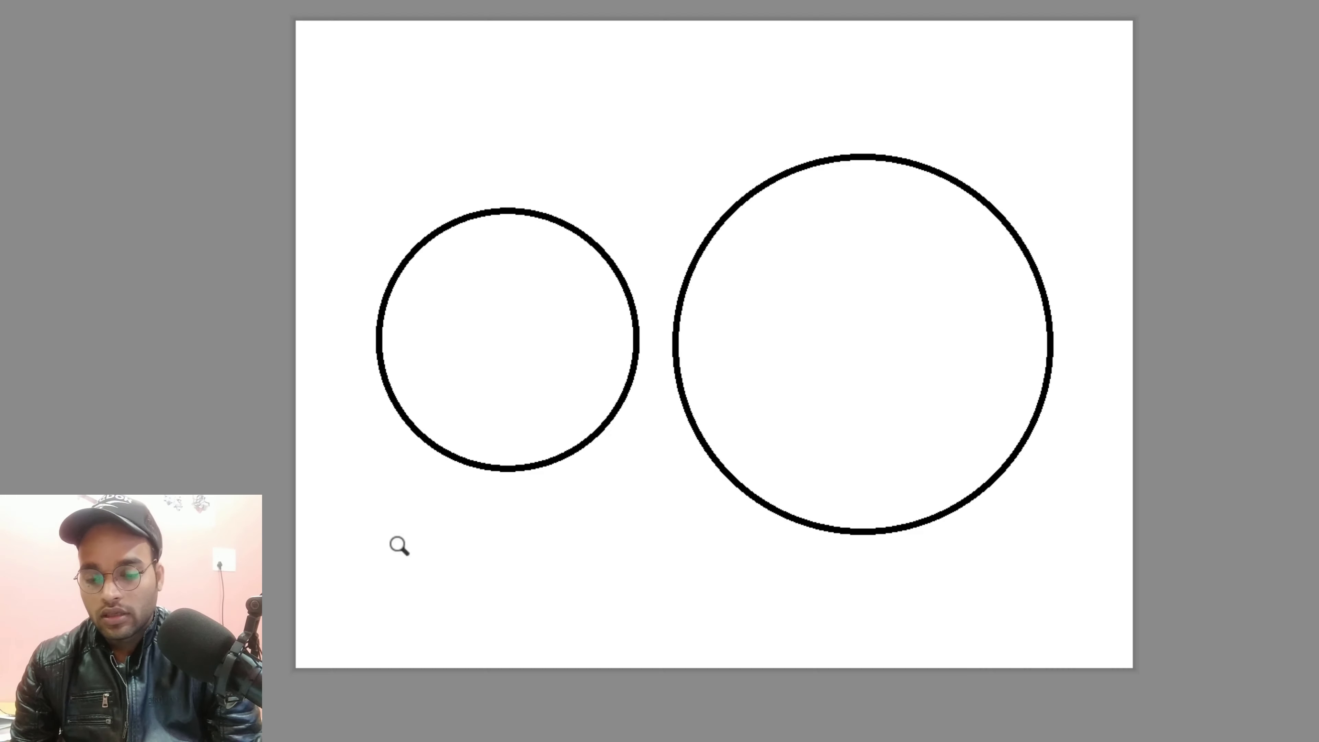
Step: Zoom and pan the preview to check both thick circles, then close it
{"action": "scroll", "coordinate": [491, 302], "scroll_direction": "up", "scroll_amount": 2}
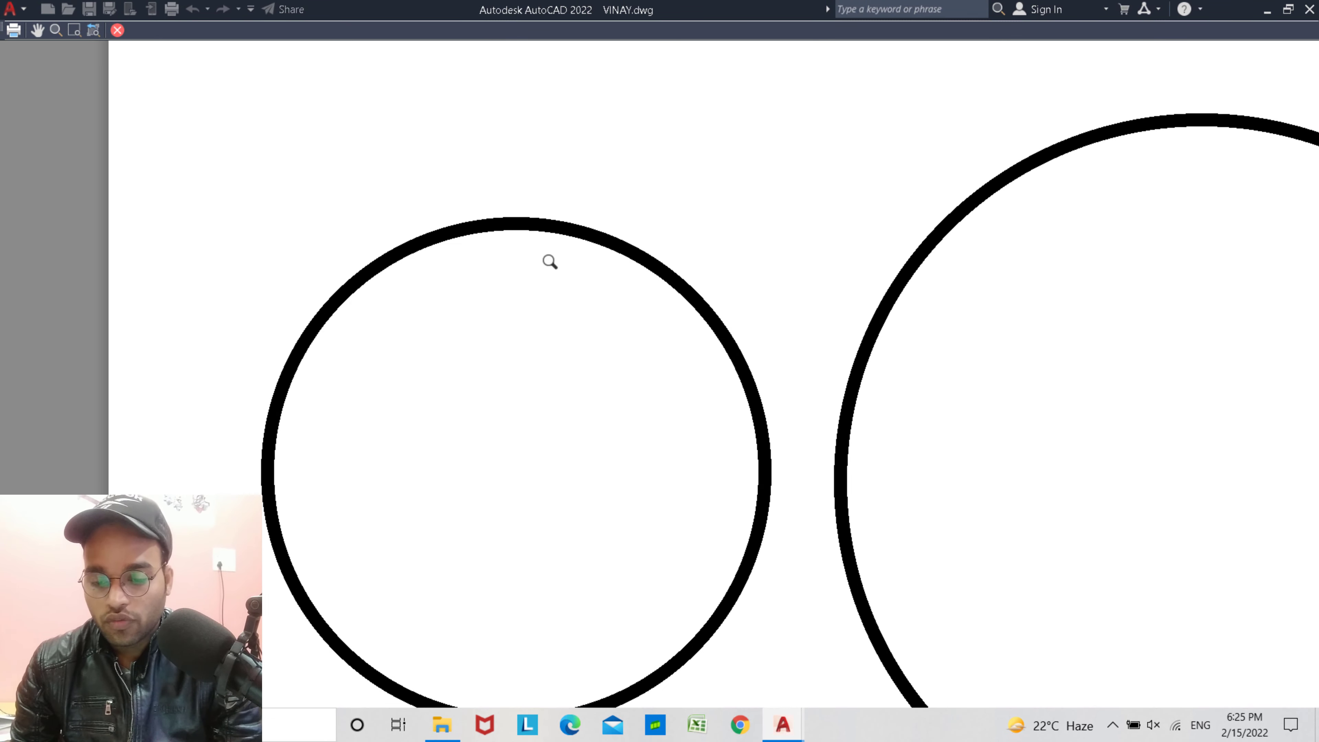
{"action": "scroll", "coordinate": [588, 276], "scroll_direction": "down", "scroll_amount": 2}
{"action": "middle_click_drag", "start_coordinate": [589, 277], "coordinate": [466, 274]}
{"action": "scroll", "coordinate": [823, 181], "scroll_direction": "up", "scroll_amount": 2}
{"action": "scroll", "coordinate": [824, 182], "scroll_direction": "up", "scroll_amount": 2}
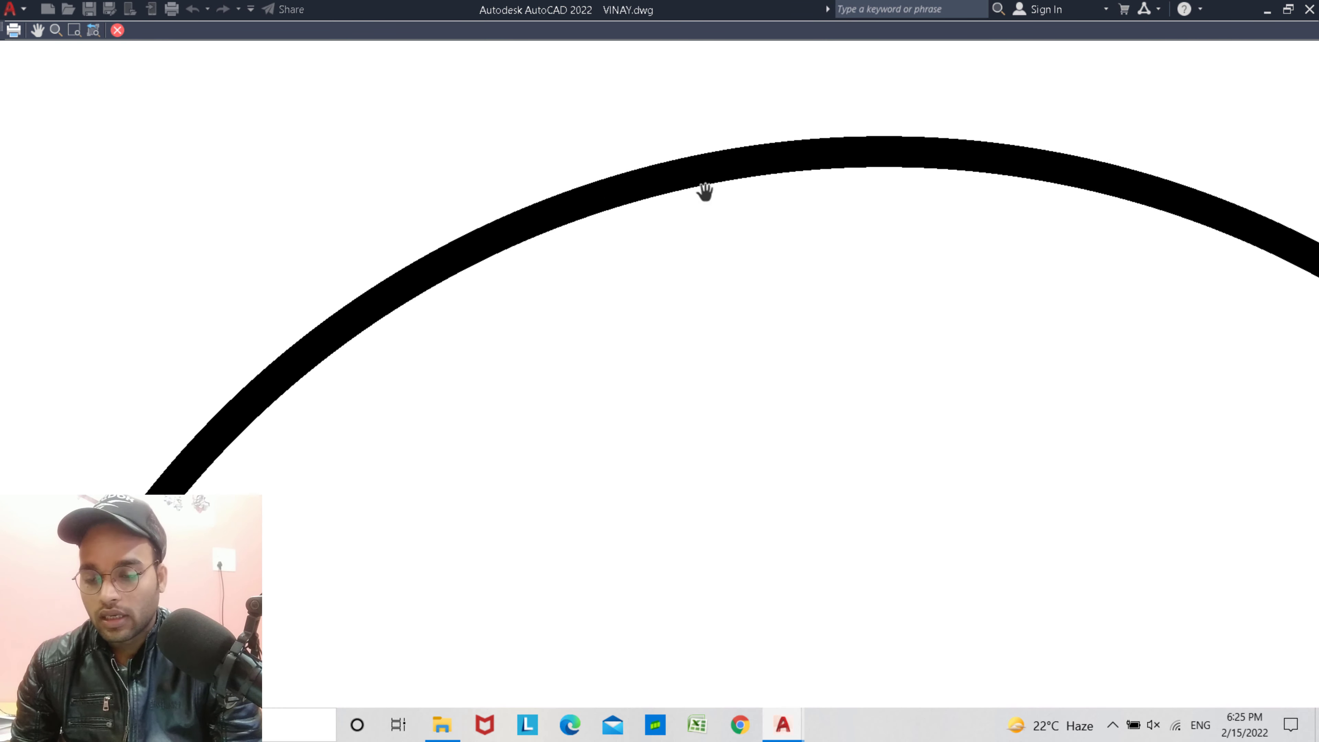
{"action": "mouse_move", "coordinate": [704, 192]}
{"action": "middle_mouse_down"}
{"action": "mouse_move", "coordinate": [857, 207]}
{"action": "mouse_move", "coordinate": [614, 252]}
{"action": "middle_mouse_up"}
{"action": "scroll", "coordinate": [863, 236], "scroll_direction": "down", "scroll_amount": 2}
{"action": "scroll", "coordinate": [615, 253], "scroll_direction": "down", "scroll_amount": 1}
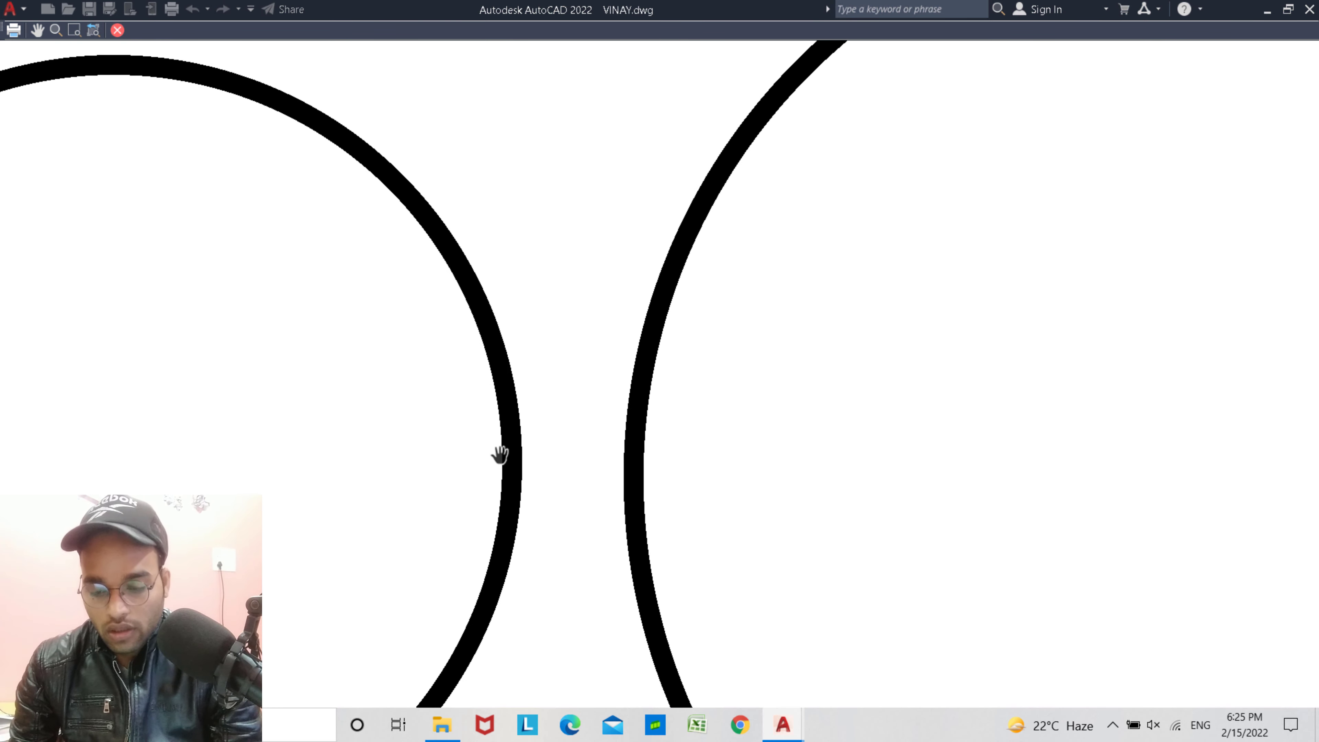
{"action": "scroll", "coordinate": [583, 457], "scroll_direction": "up", "scroll_amount": 2}
{"action": "scroll", "coordinate": [535, 452], "scroll_direction": "down", "scroll_amount": 4}
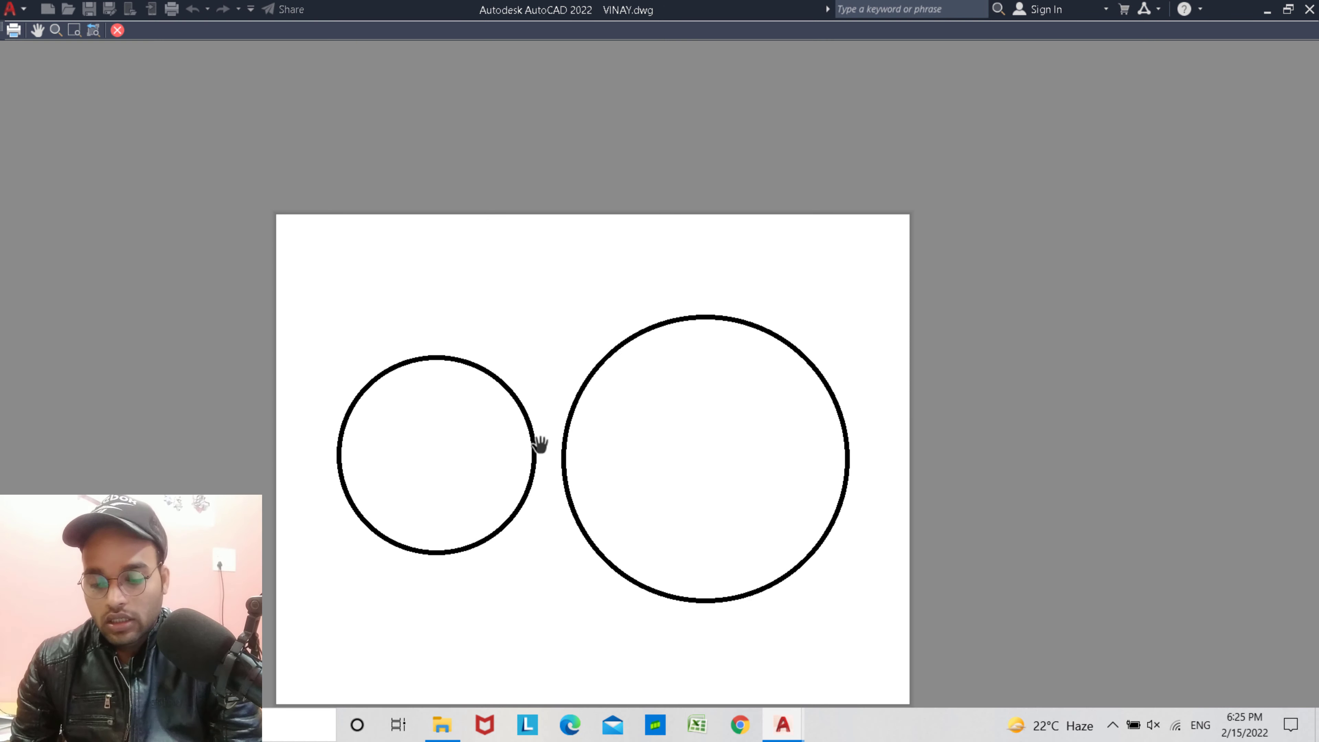
{"action": "scroll", "coordinate": [538, 441], "scroll_direction": "down", "scroll_amount": 1}
{"action": "scroll", "coordinate": [548, 471], "scroll_direction": "up", "scroll_amount": 1}
{"action": "scroll", "coordinate": [545, 416], "scroll_direction": "down", "scroll_amount": 2}
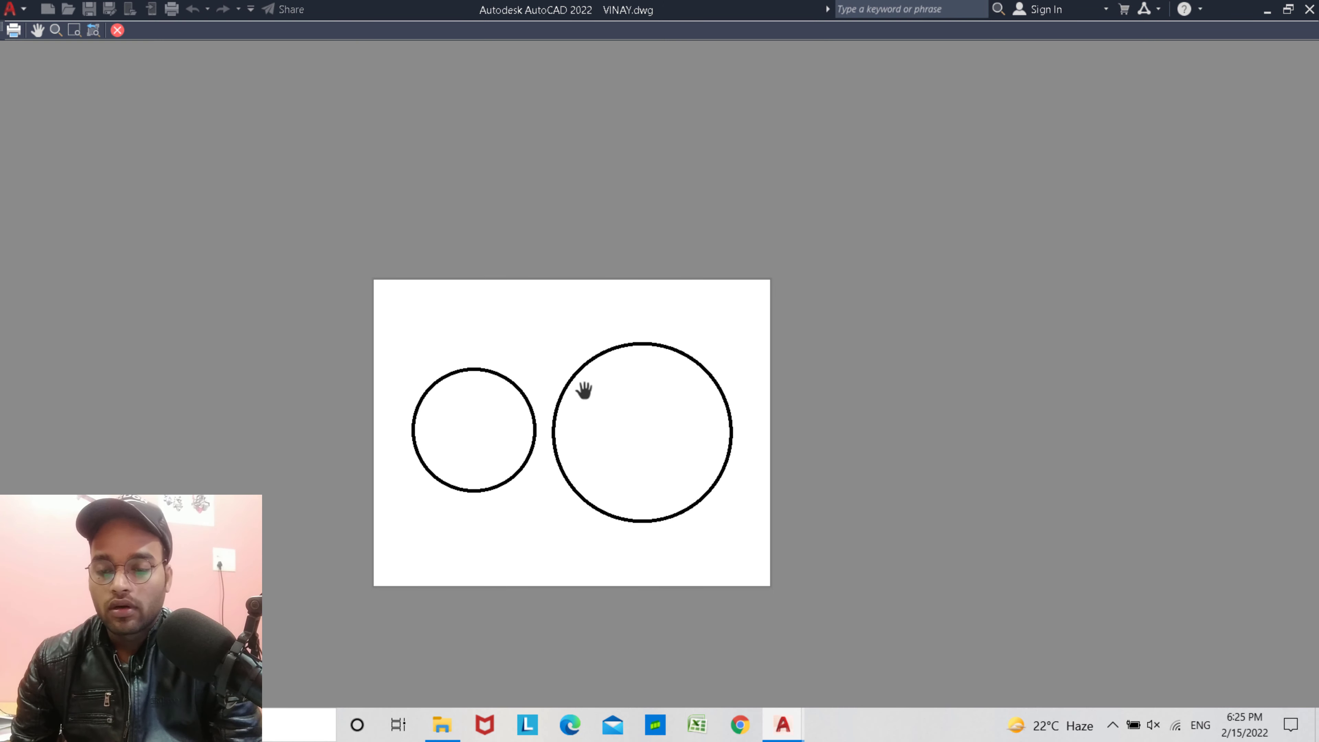
{"action": "left_click", "coordinate": [118, 29]}
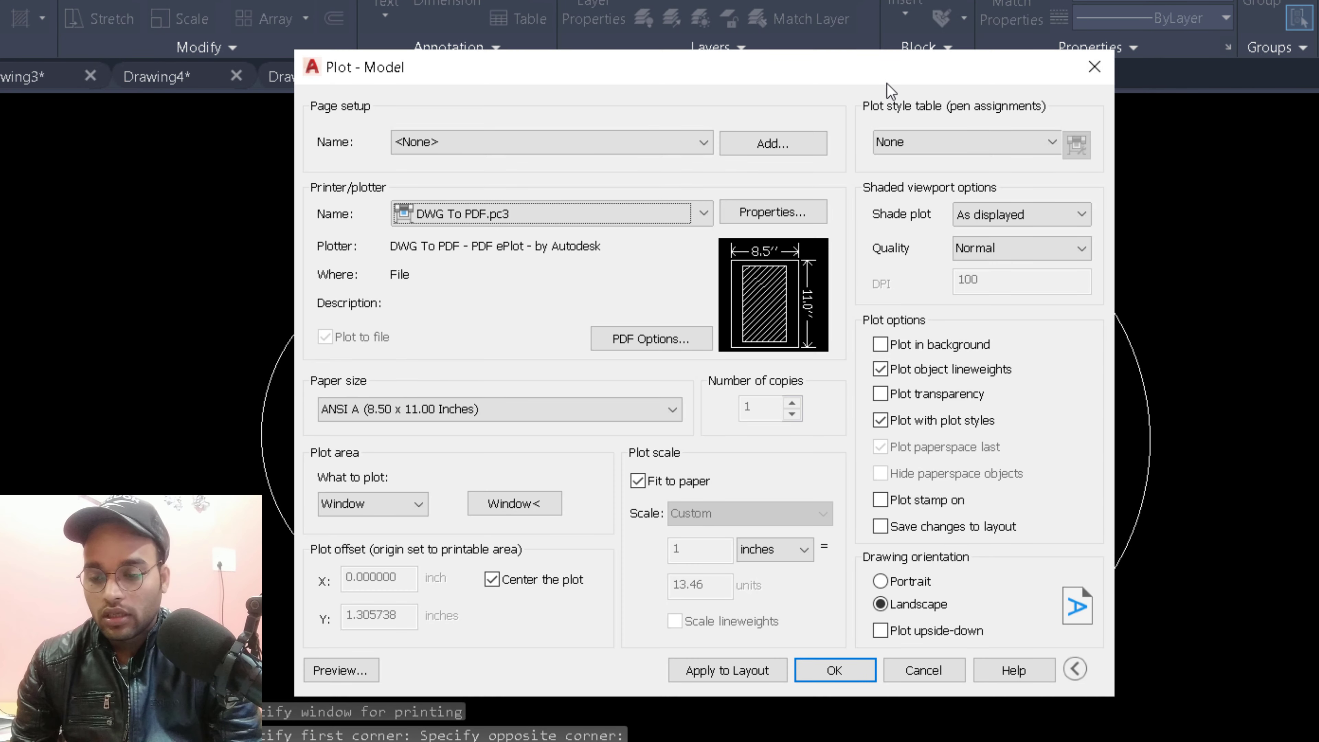
Step: Close the Plot dialog and draw a small circle inside the left circle
{"action": "left_click", "coordinate": [1088, 68]}
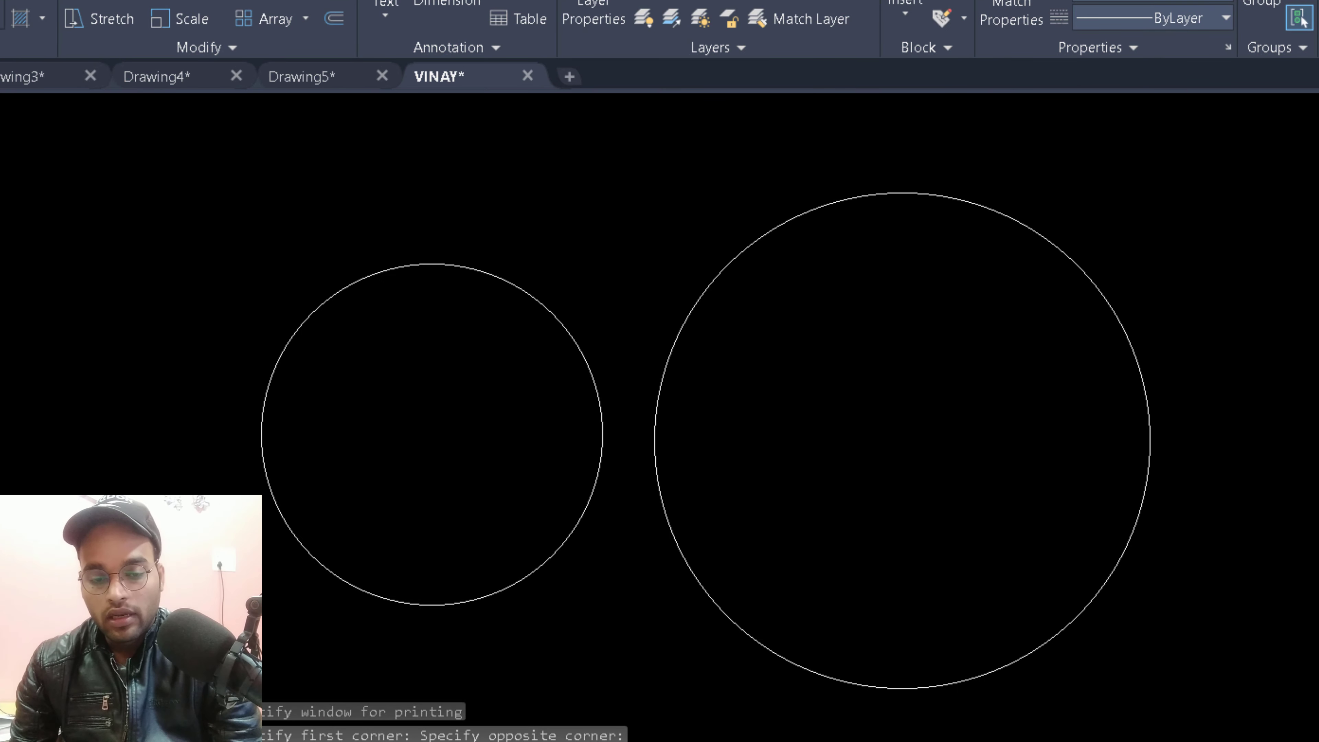
{"action": "type", "text": "c"}
{"action": "key", "text": "Return"}
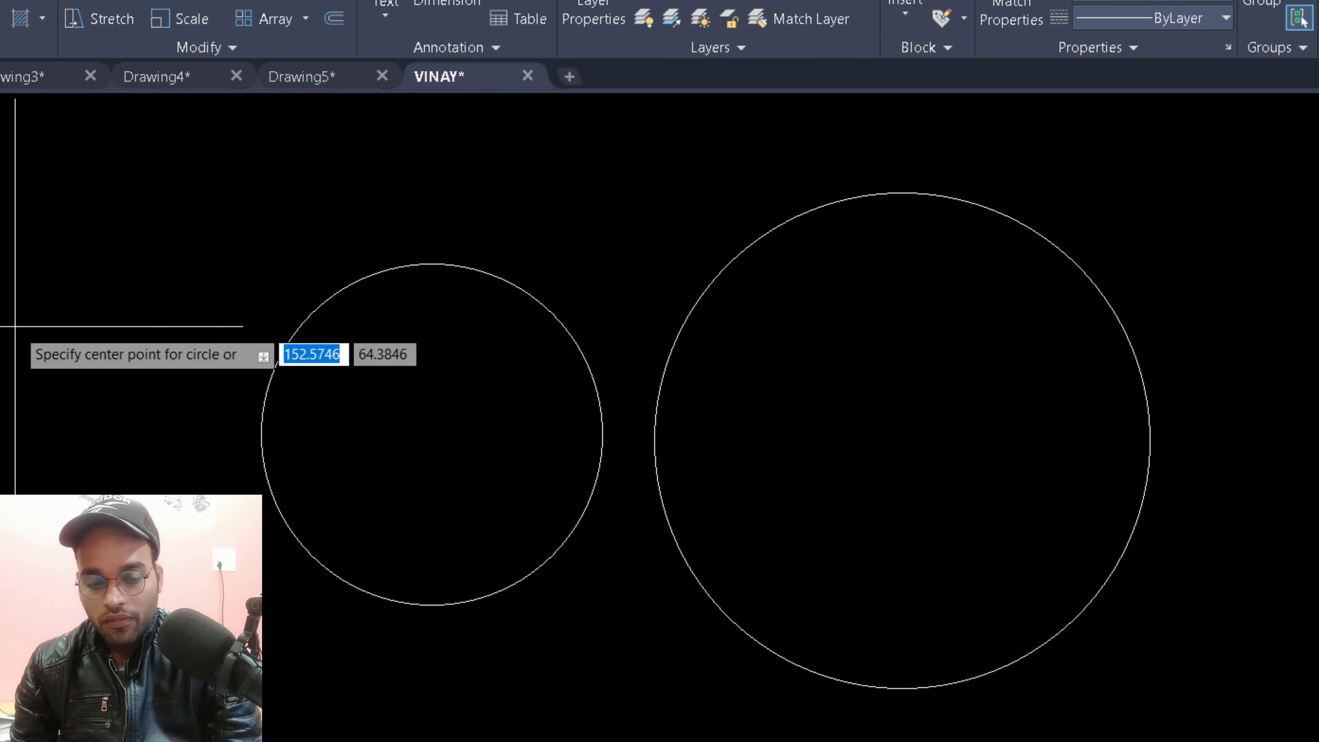
{"action": "left_click", "coordinate": [374, 391]}
{"action": "left_click", "coordinate": [438, 461]}
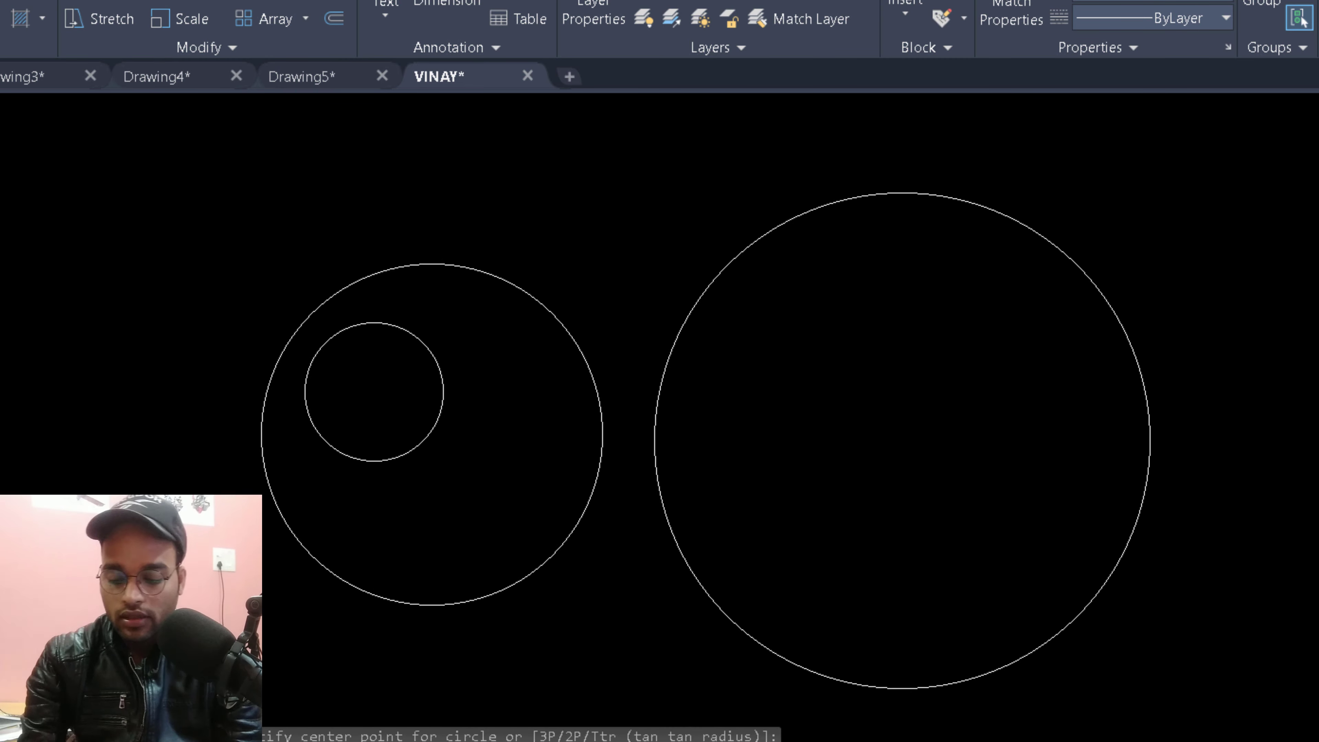
Step: Plot a single sheet with DWG To PDF, windowing around the circles, and preview it
{"action": "key", "text": "ctrl+p"}
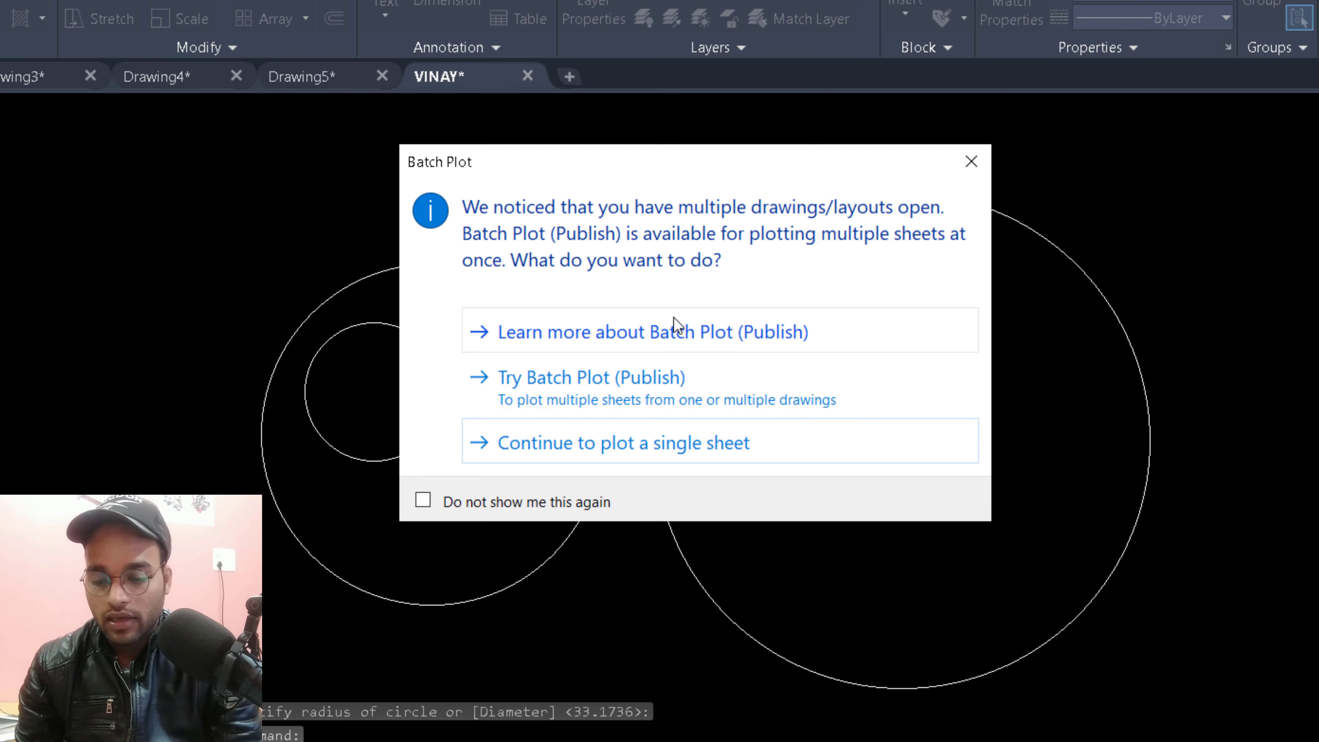
{"action": "left_click", "coordinate": [670, 445]}
{"action": "left_click", "coordinate": [494, 215]}
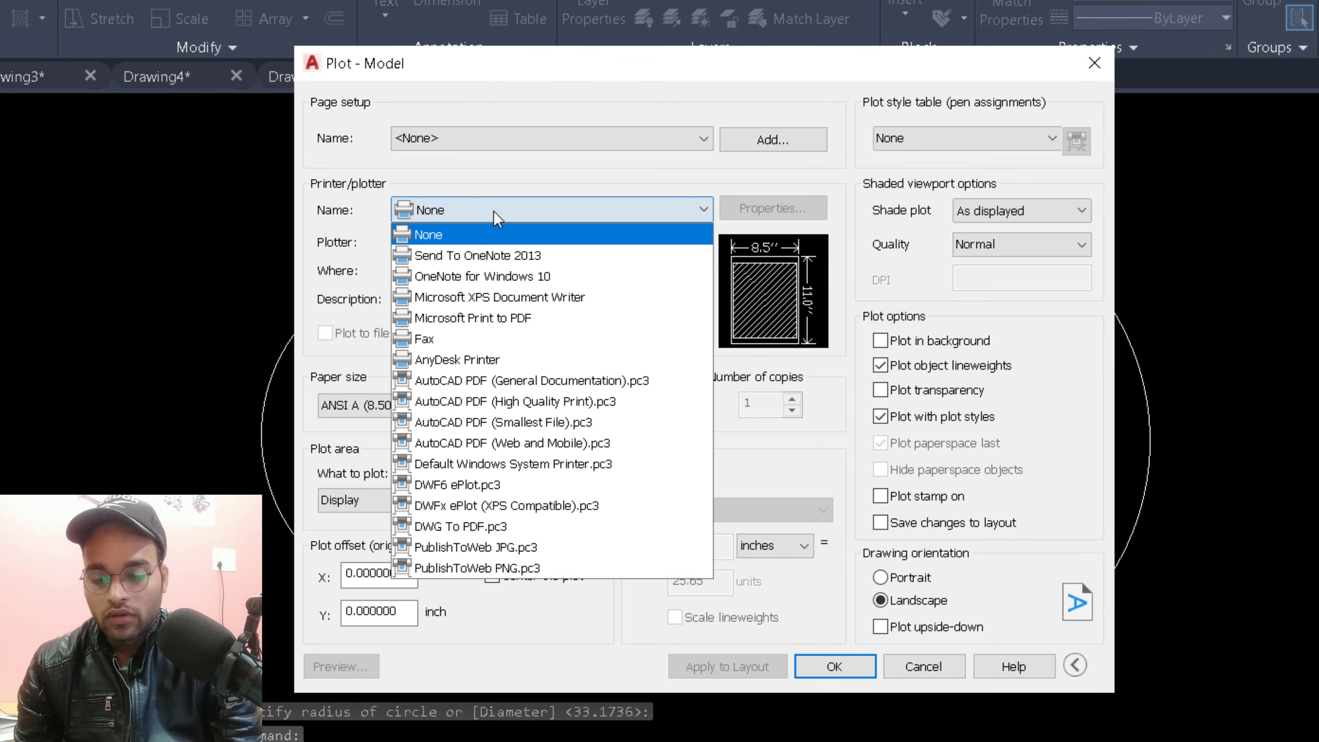
{"action": "left_click", "coordinate": [451, 526]}
{"action": "left_click", "coordinate": [372, 500]}
{"action": "left_click", "coordinate": [353, 587]}
{"action": "left_click", "coordinate": [291, 171]}
{"action": "left_click", "coordinate": [1013, 572]}
{"action": "left_click", "coordinate": [342, 667]}
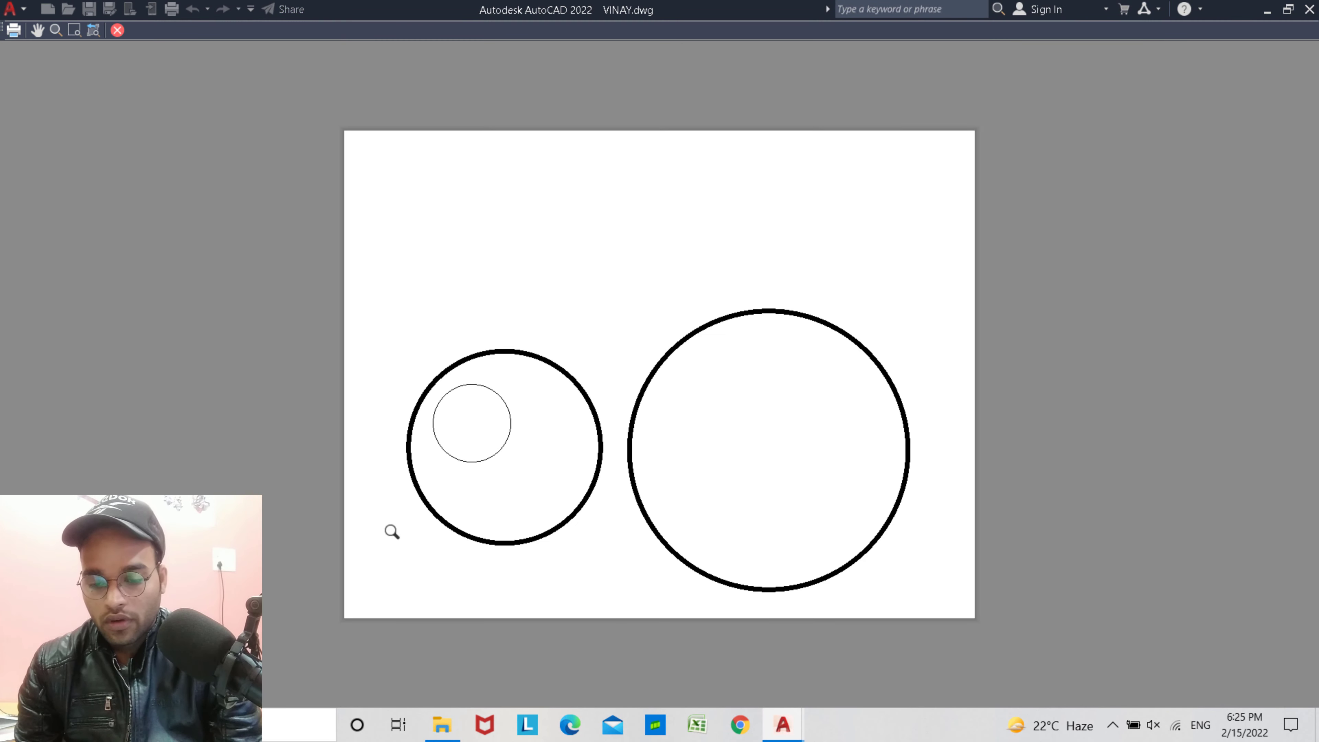
Step: Zoom around the preview to check the inner circle, then close it
{"action": "scroll", "coordinate": [530, 494], "scroll_direction": "up", "scroll_amount": 3}
{"action": "scroll", "coordinate": [585, 348], "scroll_direction": "down", "scroll_amount": 2}
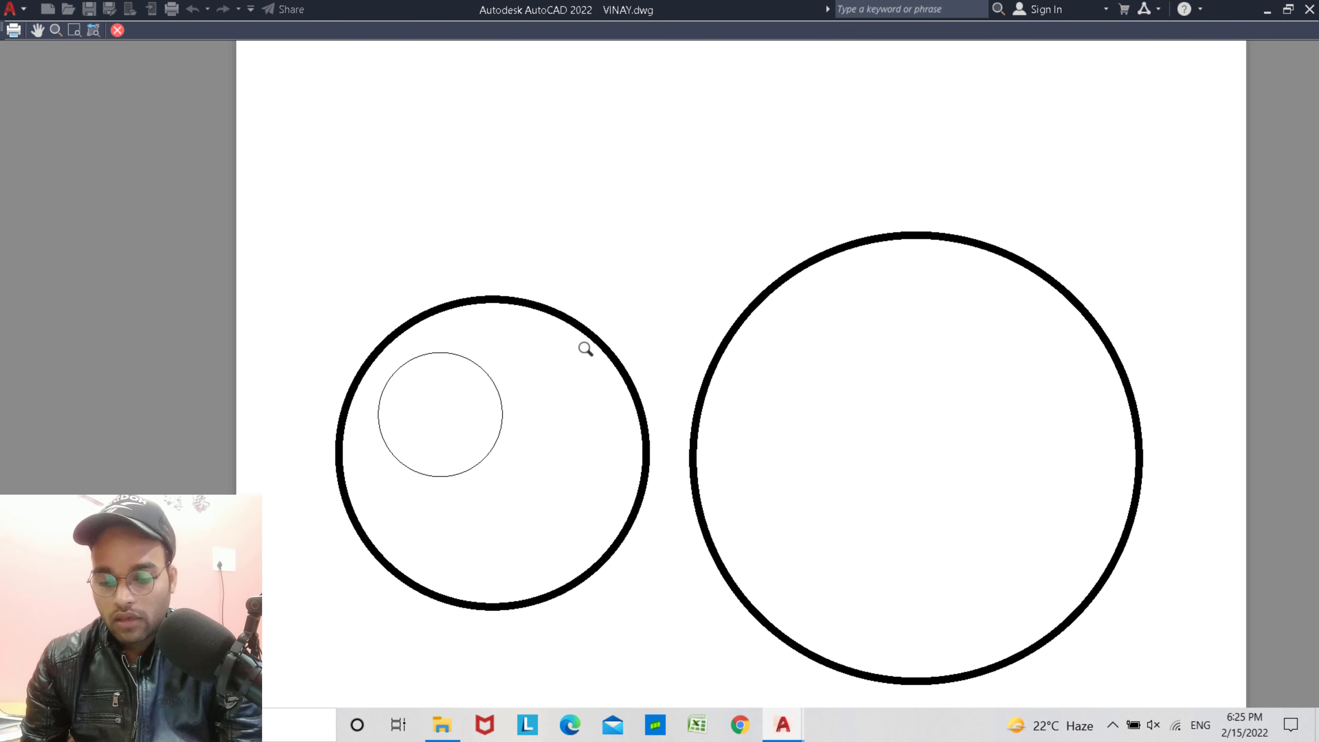
{"action": "scroll", "coordinate": [499, 391], "scroll_direction": "up", "scroll_amount": 2}
{"action": "scroll", "coordinate": [503, 395], "scroll_direction": "up", "scroll_amount": 2}
{"action": "scroll", "coordinate": [488, 410], "scroll_direction": "down", "scroll_amount": 2}
{"action": "scroll", "coordinate": [488, 415], "scroll_direction": "down", "scroll_amount": 2}
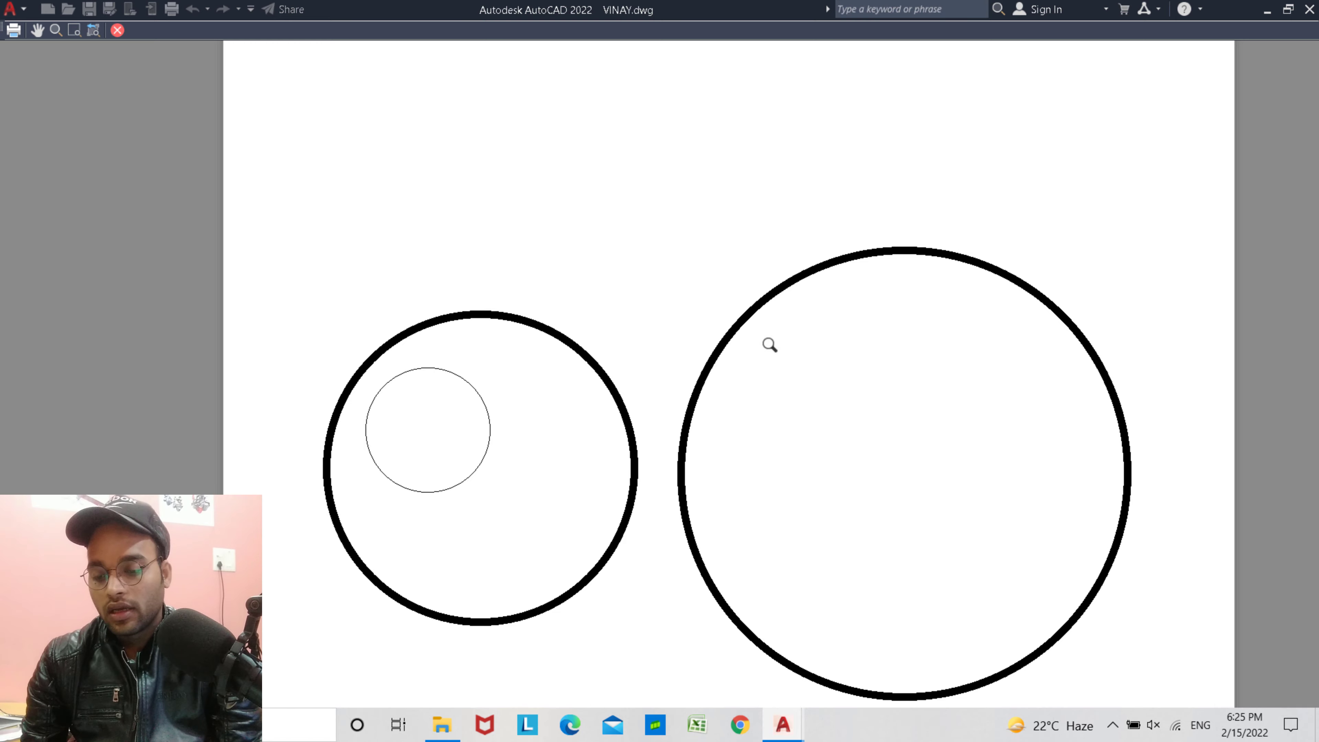
{"action": "scroll", "coordinate": [731, 354], "scroll_direction": "up", "scroll_amount": 3}
{"action": "scroll", "coordinate": [731, 355], "scroll_direction": "down", "scroll_amount": 5}
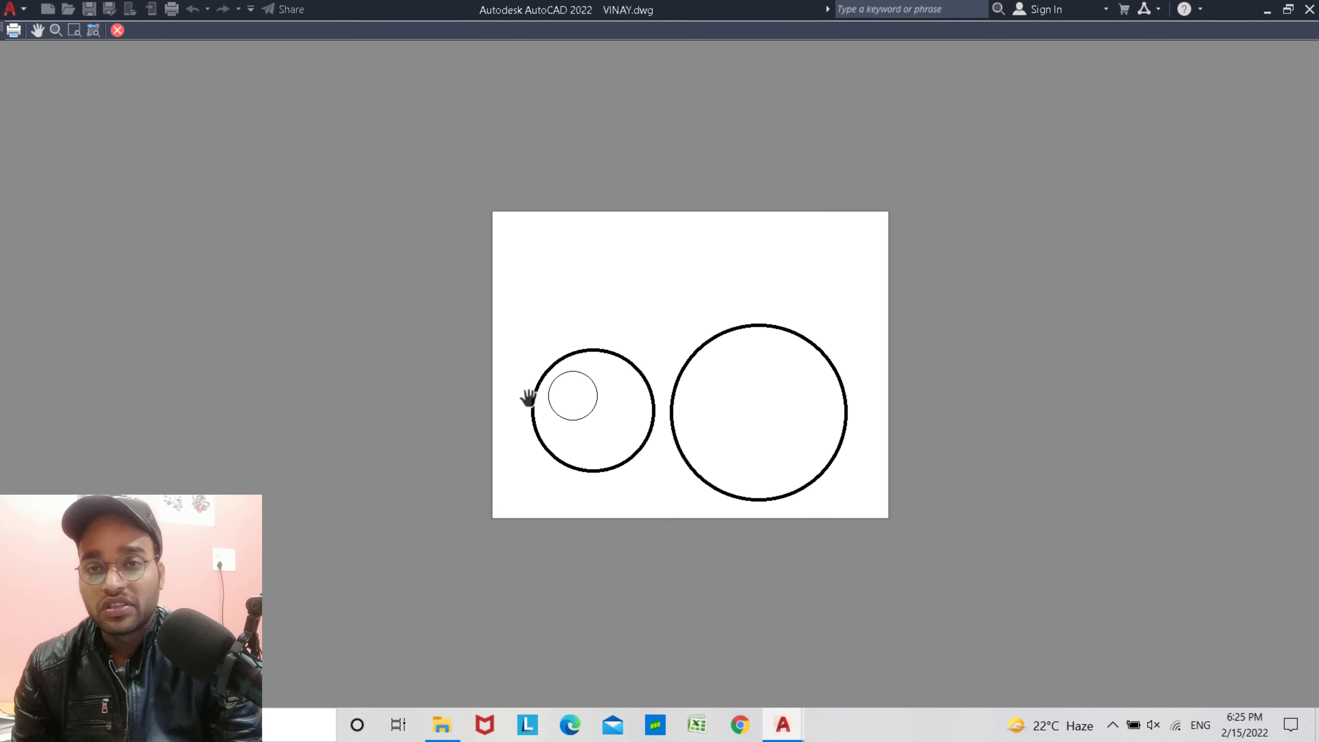
{"action": "key", "text": "Escape"}
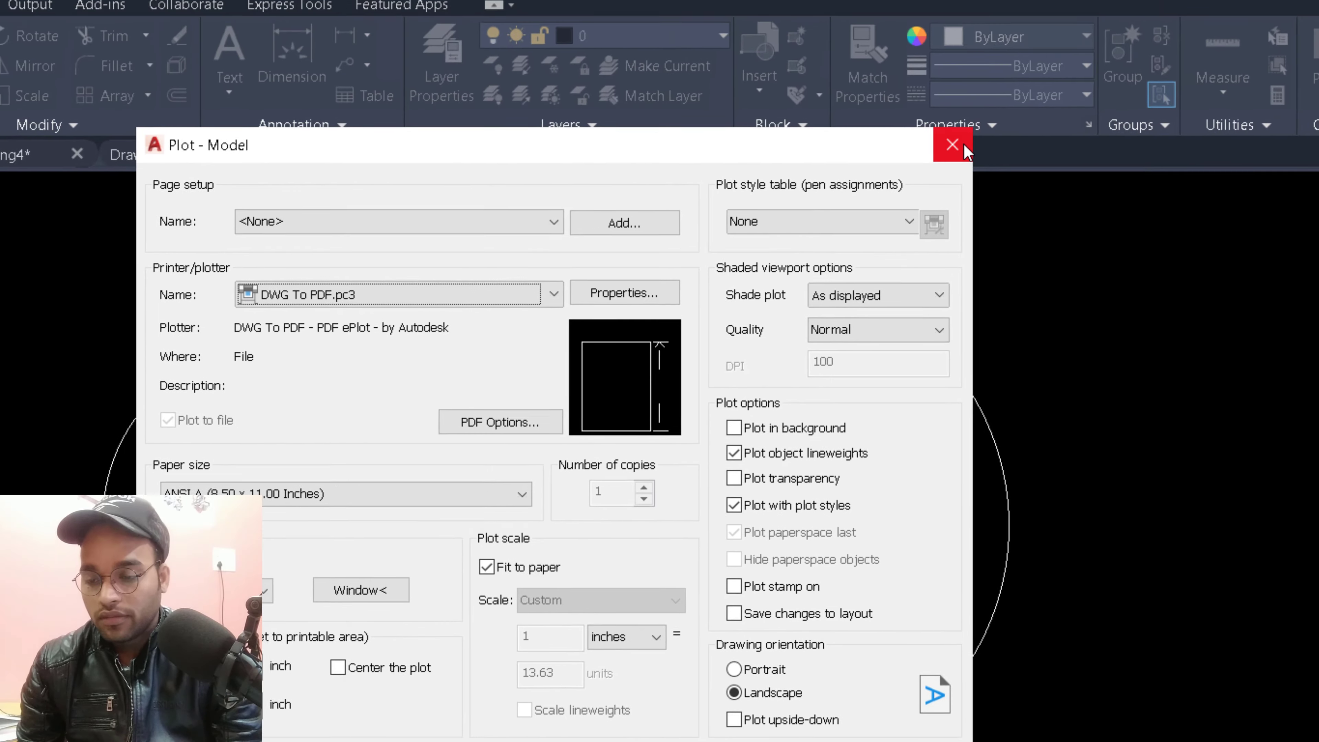
Step: Close the Plot dialog and pan the drawing left to clear space
{"action": "left_click", "coordinate": [963, 145]}
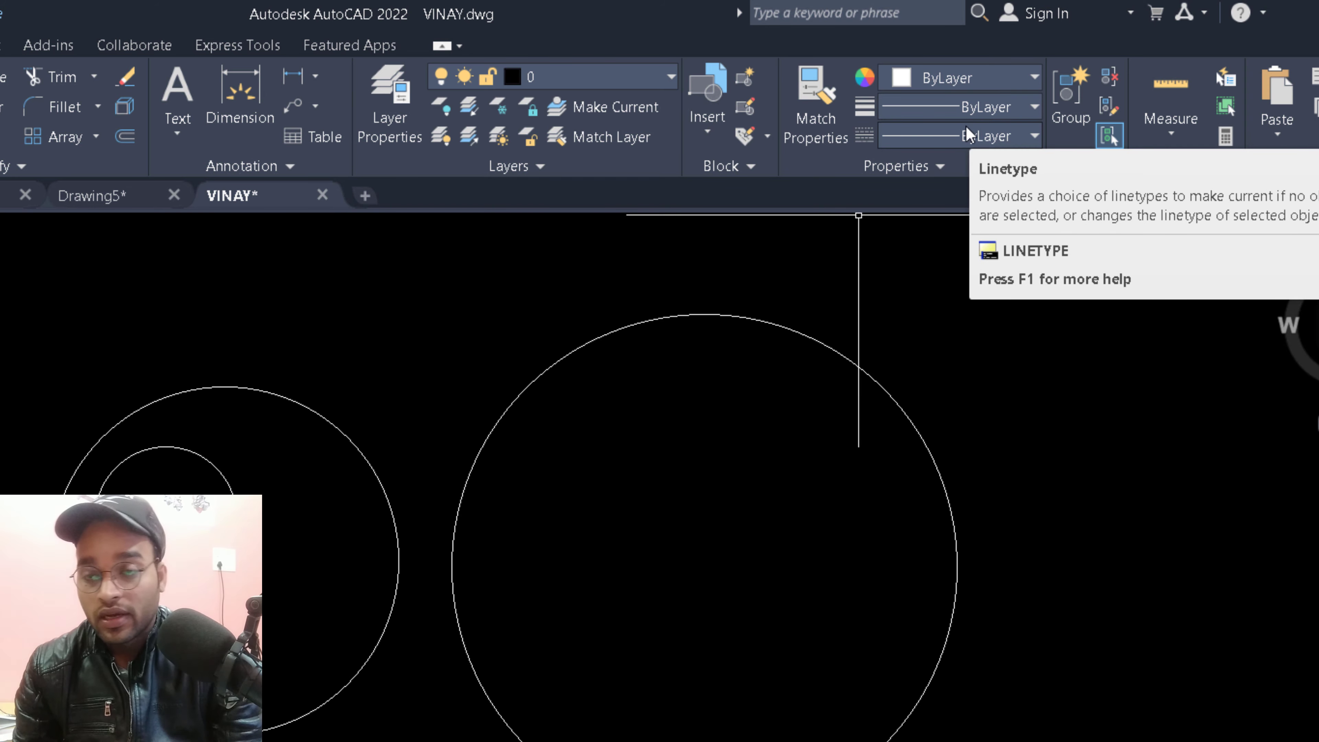
{"action": "middle_click_drag", "start_coordinate": [706, 404], "coordinate": [477, 422]}
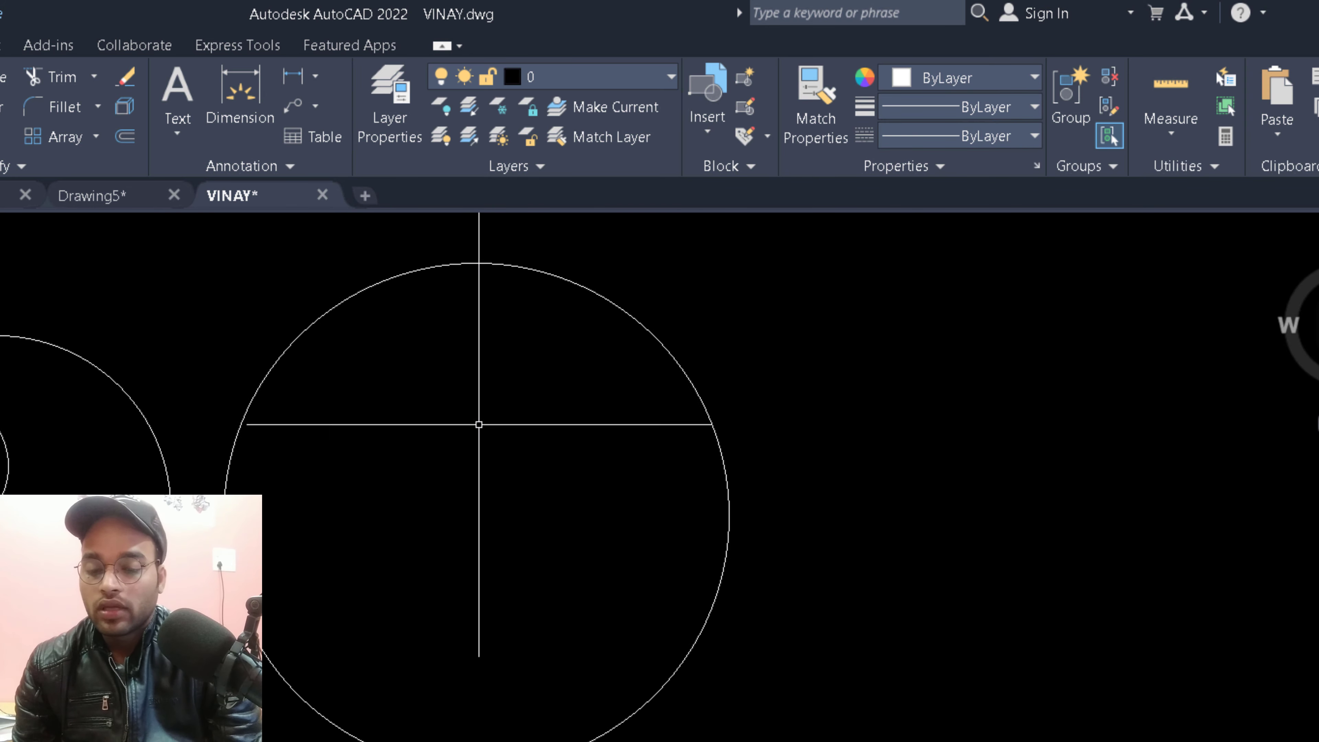
{"action": "scroll", "coordinate": [377, 372], "scroll_direction": "down", "scroll_amount": 3}
{"action": "scroll", "coordinate": [548, 312], "scroll_direction": "up", "scroll_amount": 2}
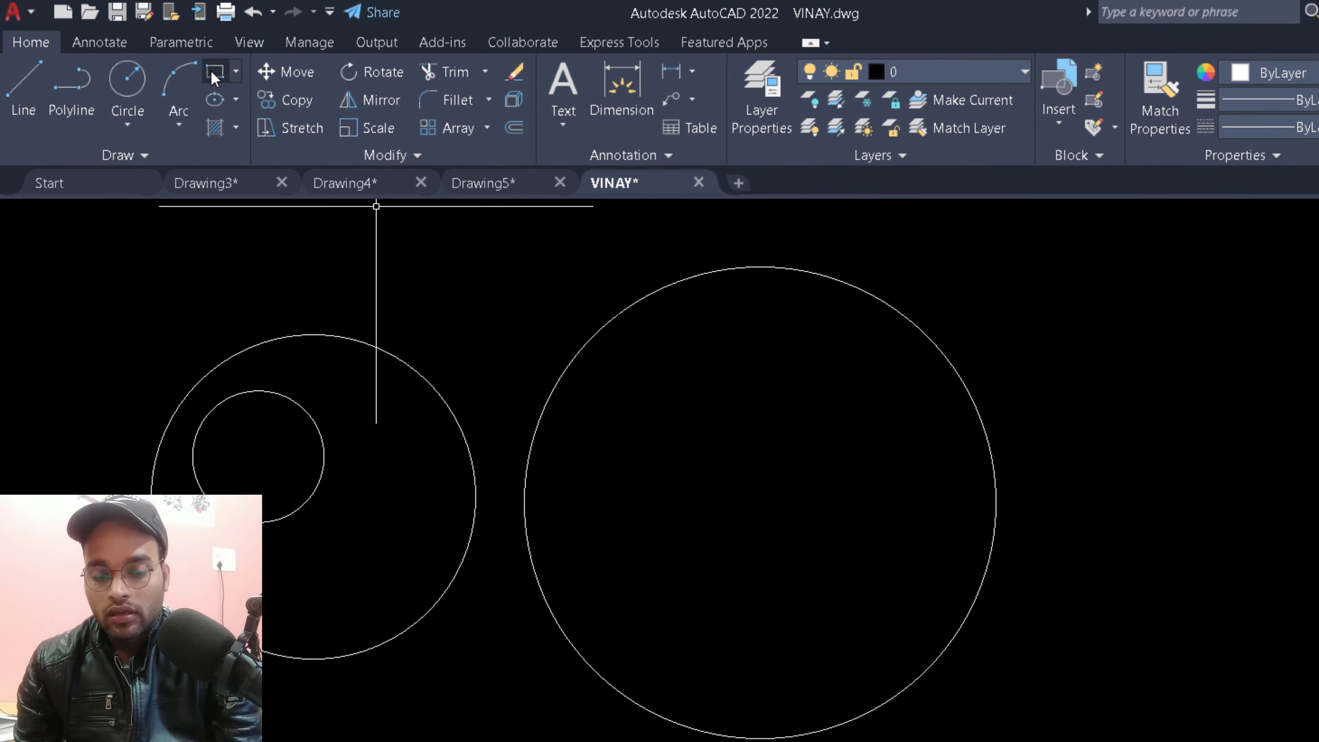
Step: Draw a rectangle by picking two corners in the empty space right of the circles
{"action": "left_click", "coordinate": [215, 72]}
{"action": "left_click", "coordinate": [778, 324]}
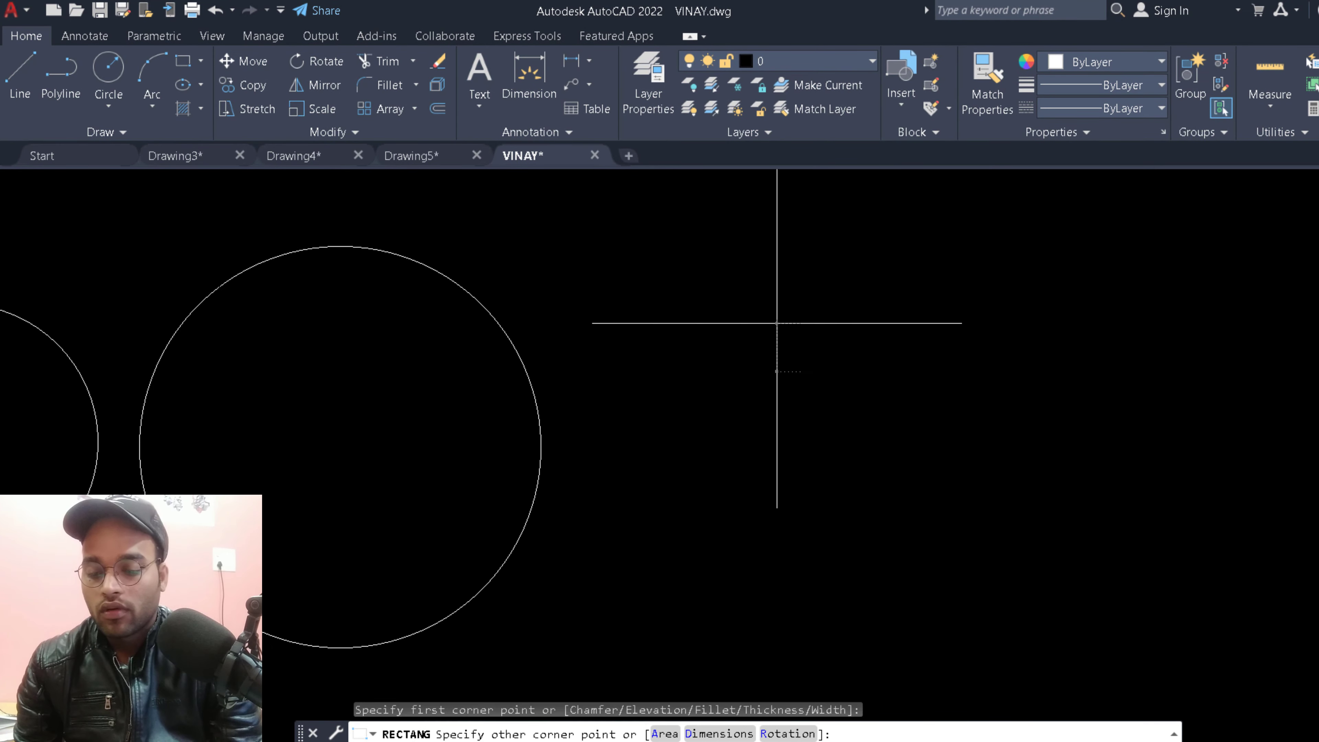
{"action": "left_click", "coordinate": [1008, 472]}
{"action": "left_click", "coordinate": [1109, 107]}
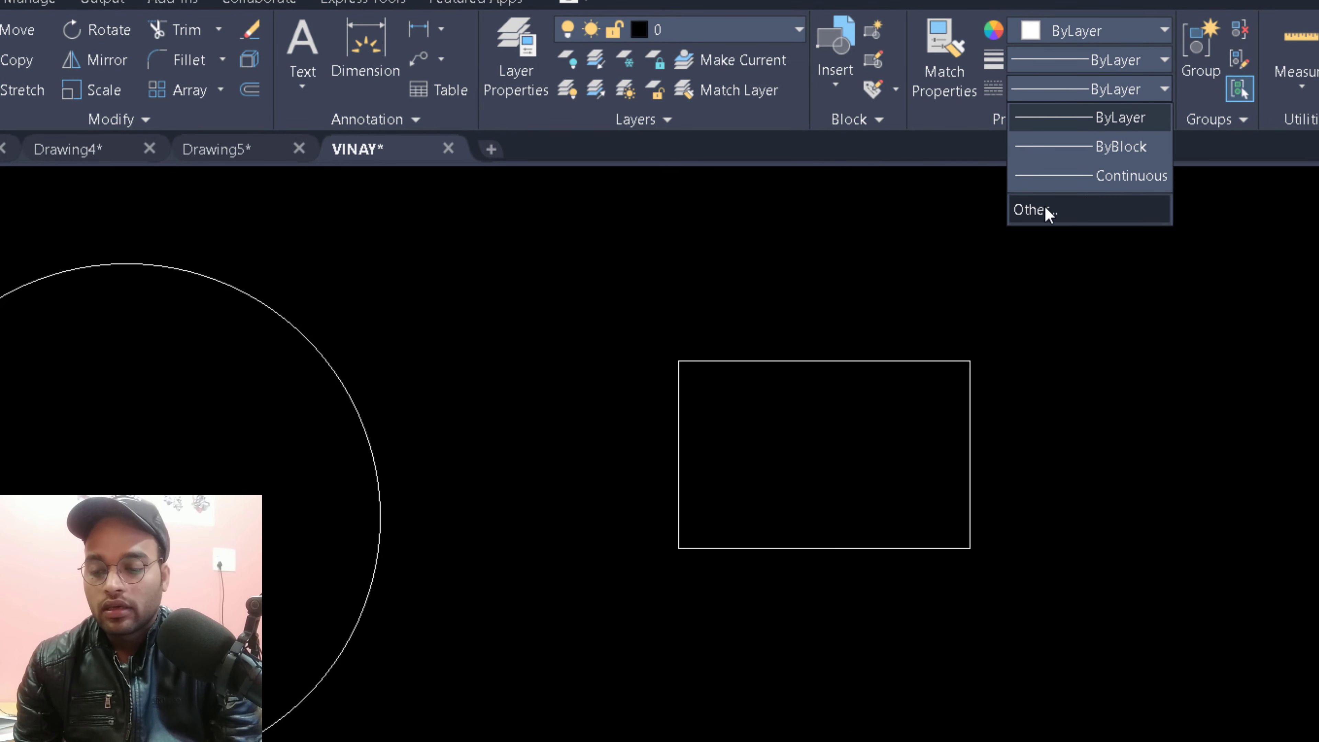
{"action": "left_click", "coordinate": [1056, 208]}
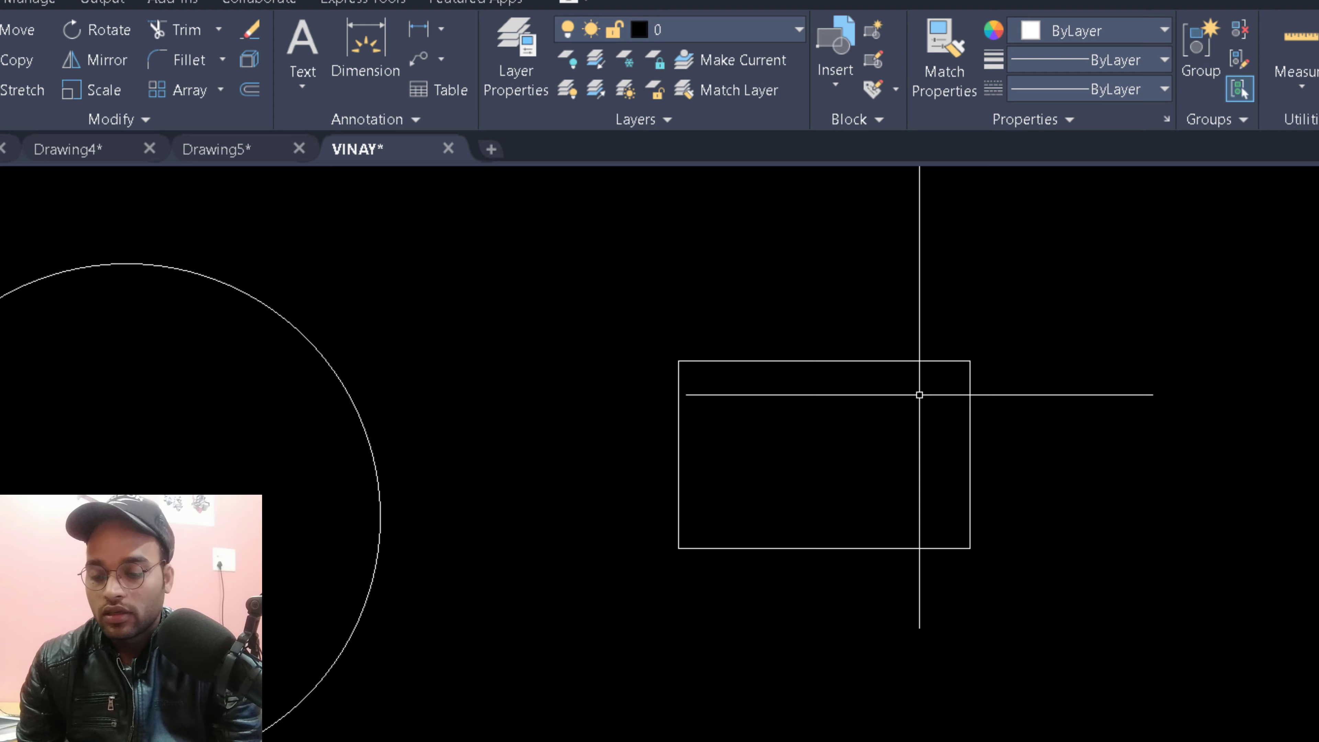
Step: With the rectangle selected, load BATTING through the Linetype Manager's Load list
{"action": "left_click", "coordinate": [939, 362]}
{"action": "left_click", "coordinate": [1106, 89]}
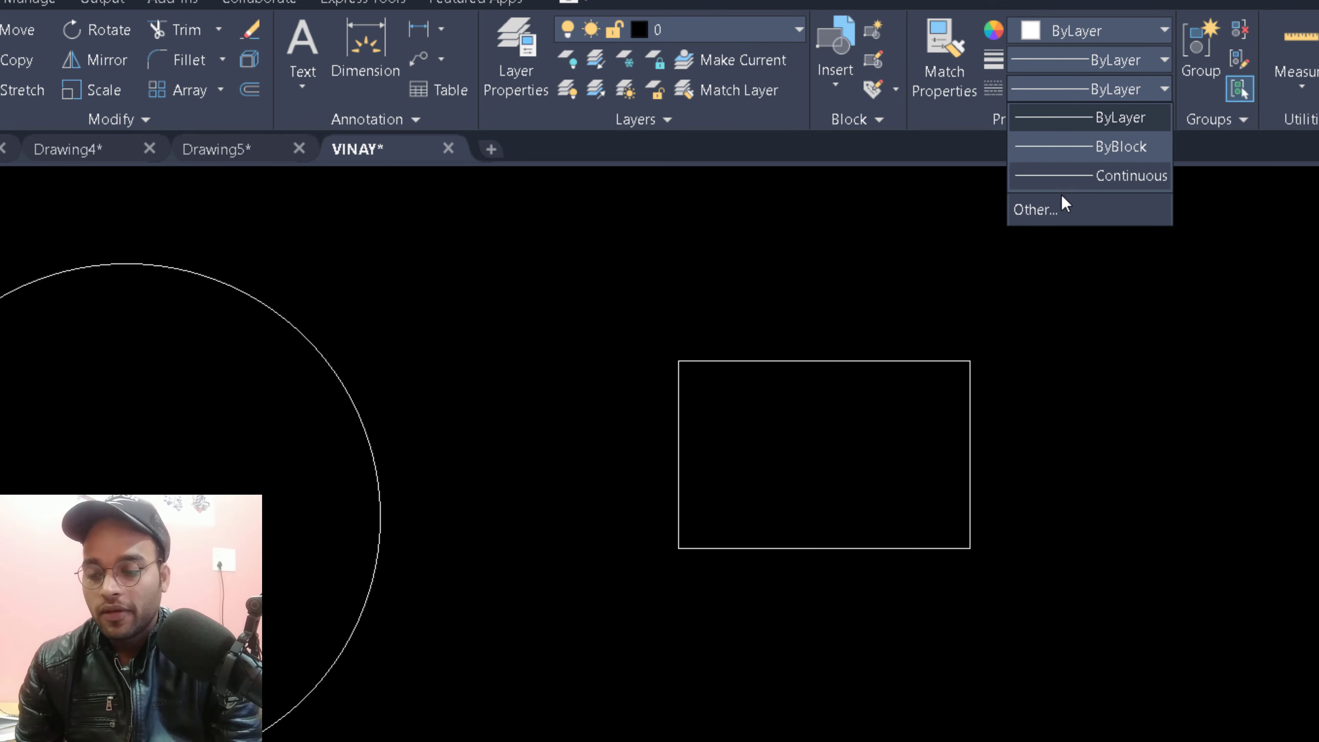
{"action": "left_click", "coordinate": [1034, 210]}
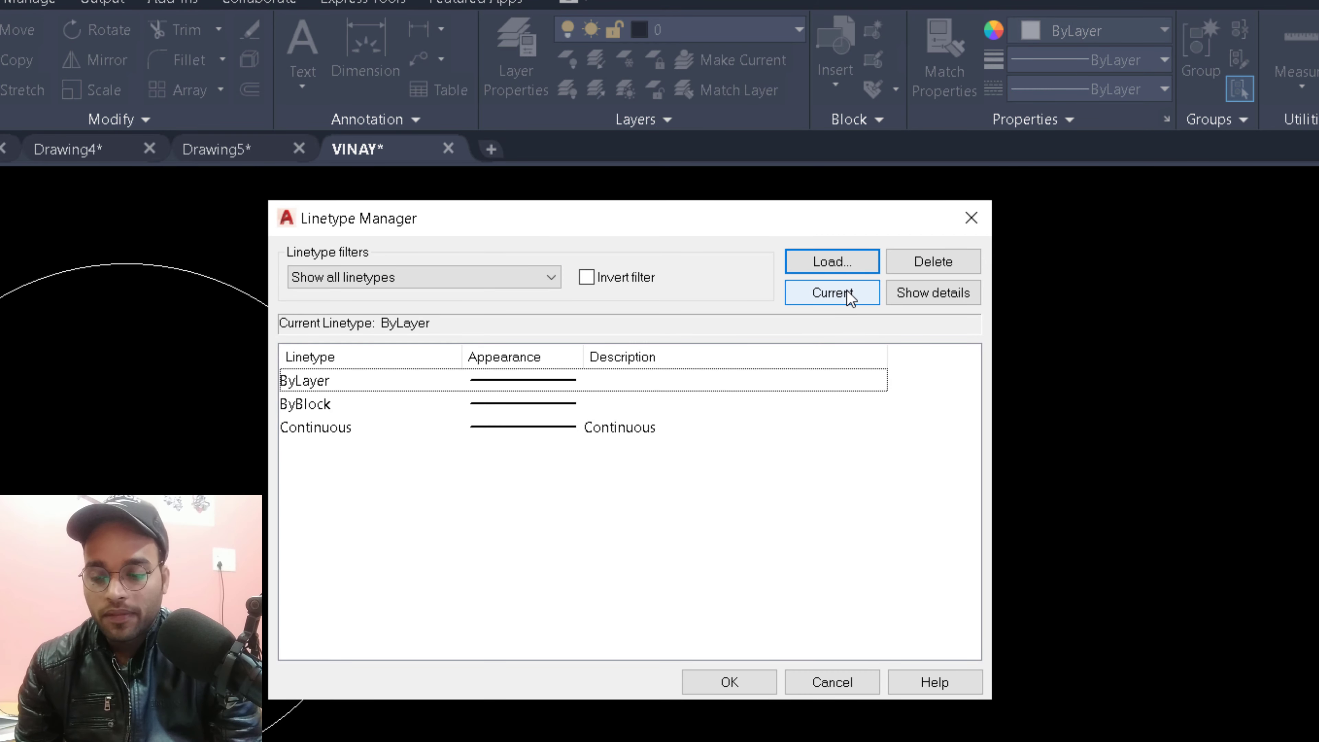
{"action": "left_click", "coordinate": [832, 261]}
{"action": "scroll", "coordinate": [670, 480], "scroll_direction": "down", "scroll_amount": 1}
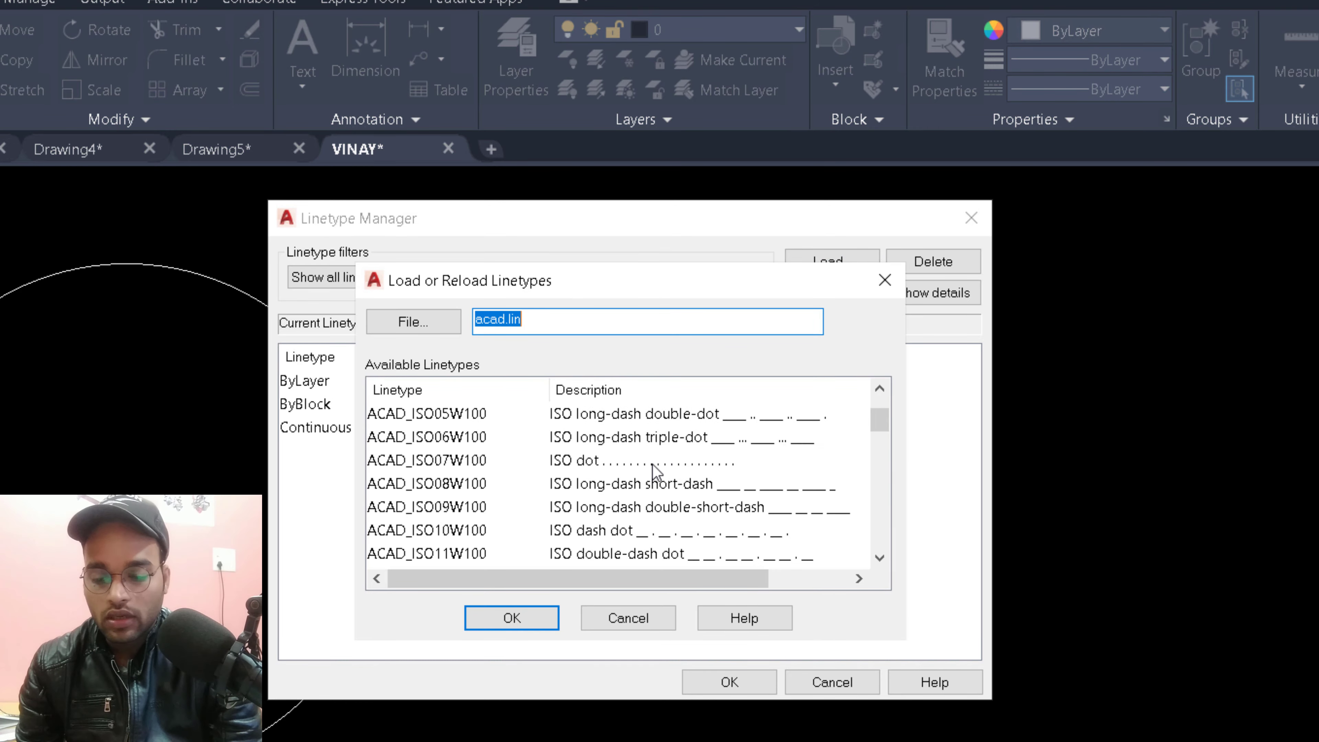
{"action": "scroll", "coordinate": [659, 527], "scroll_direction": "down", "scroll_amount": 2}
{"action": "scroll", "coordinate": [721, 507], "scroll_direction": "up", "scroll_amount": 2}
{"action": "scroll", "coordinate": [721, 506], "scroll_direction": "down", "scroll_amount": 4}
{"action": "scroll", "coordinate": [723, 467], "scroll_direction": "up", "scroll_amount": 1}
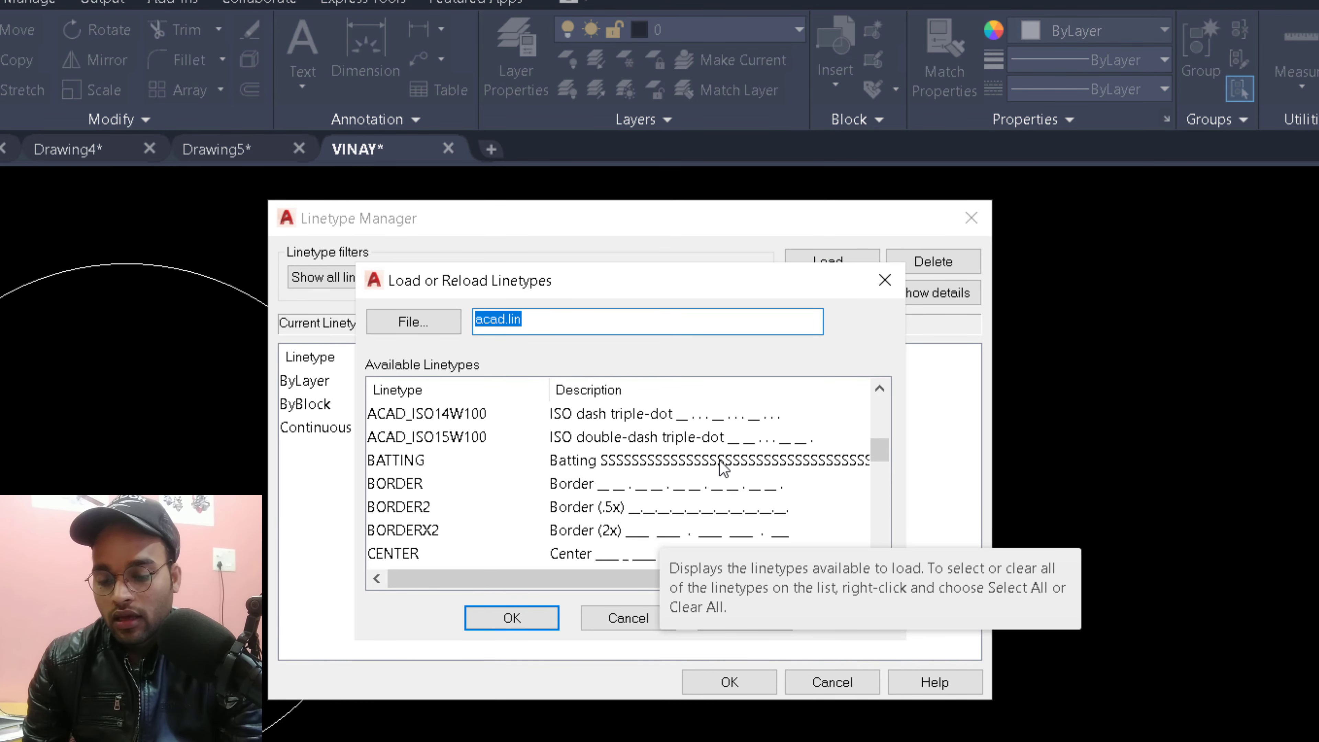
{"action": "left_click", "coordinate": [721, 462]}
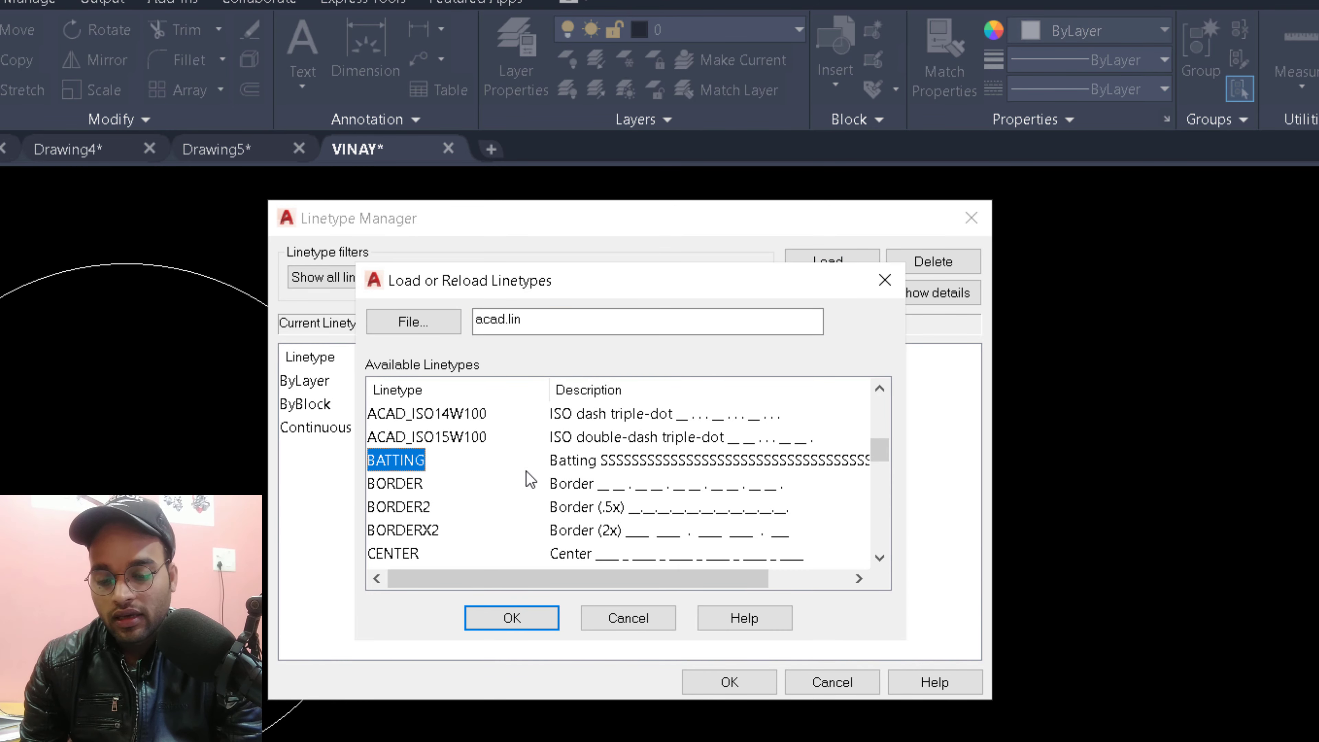
{"action": "left_click", "coordinate": [510, 621]}
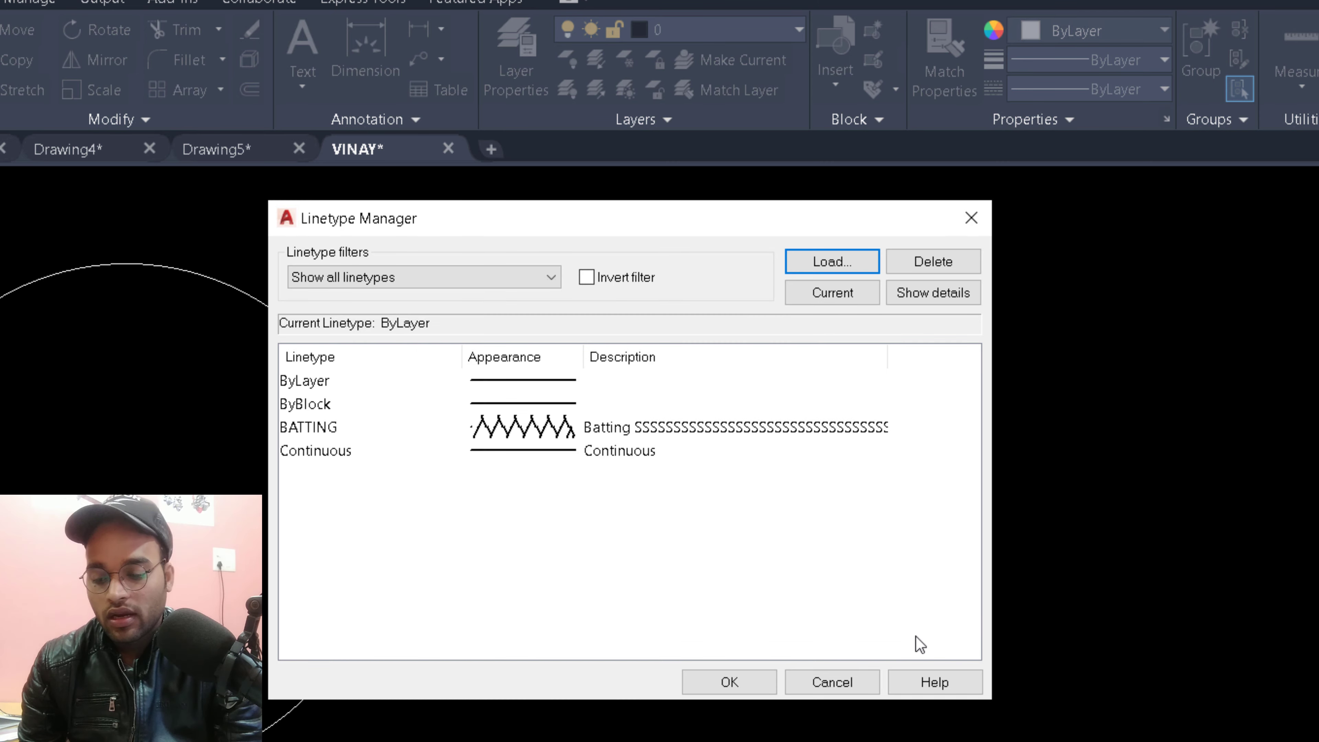
{"action": "left_click", "coordinate": [730, 682]}
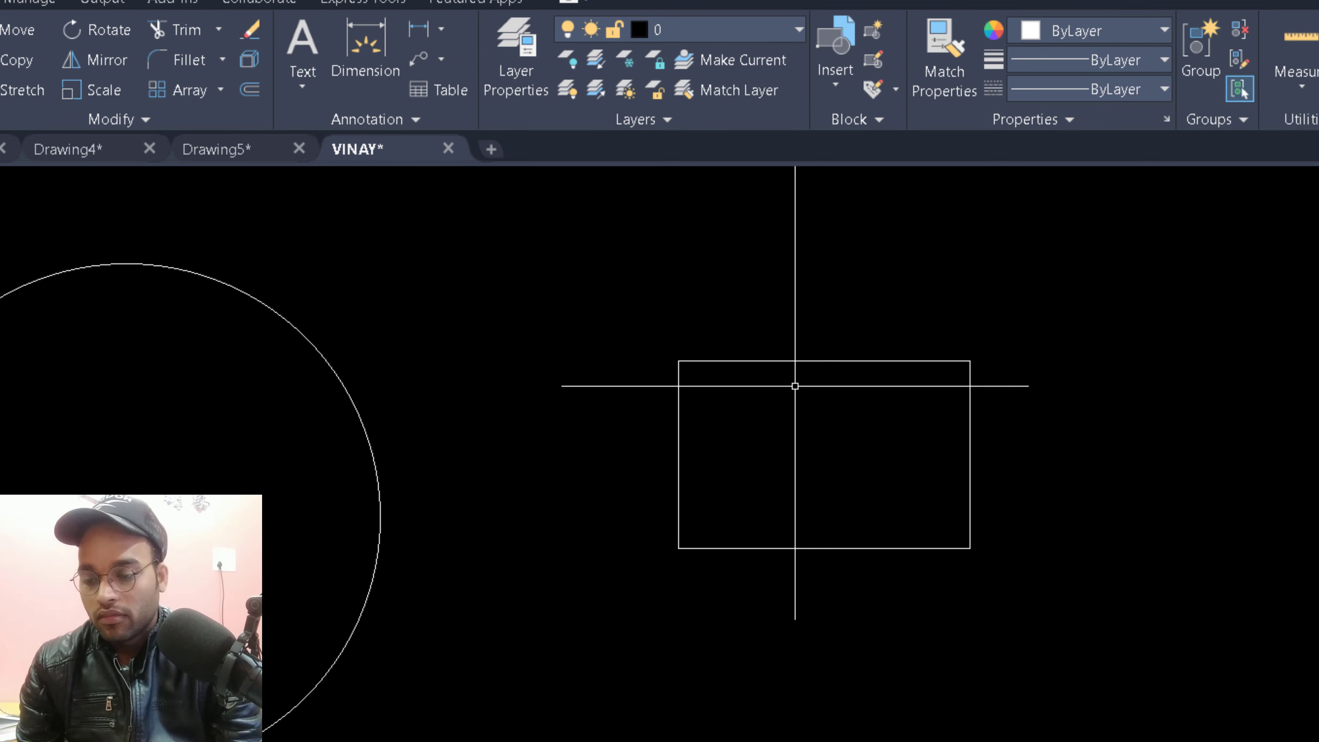
{"action": "left_click", "coordinate": [868, 359]}
{"action": "left_click", "coordinate": [1109, 90]}
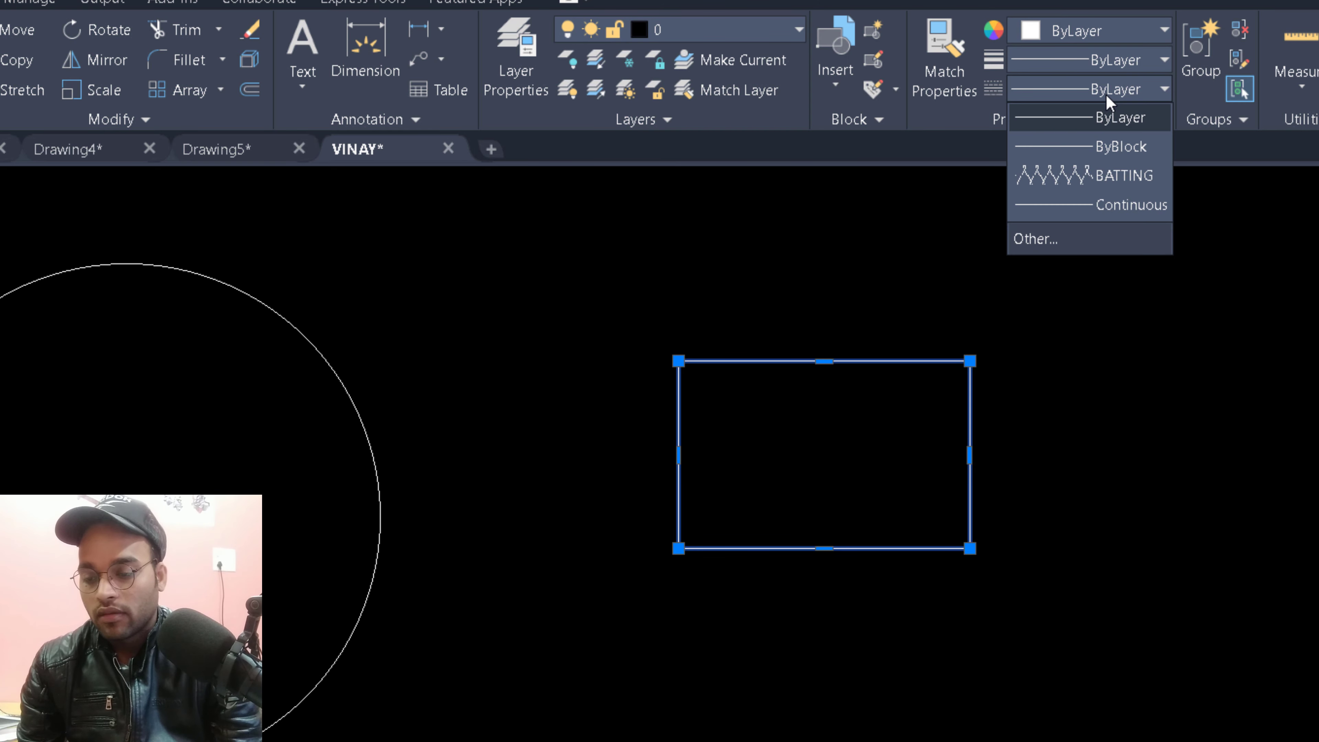
{"action": "left_click", "coordinate": [1091, 175]}
{"action": "key", "text": "Escape"}
{"action": "scroll", "coordinate": [824, 477], "scroll_direction": "up", "scroll_amount": 5}
{"action": "scroll", "coordinate": [898, 413], "scroll_direction": "up", "scroll_amount": 2}
{"action": "middle_click_drag", "start_coordinate": [850, 519], "coordinate": [780, 381]}
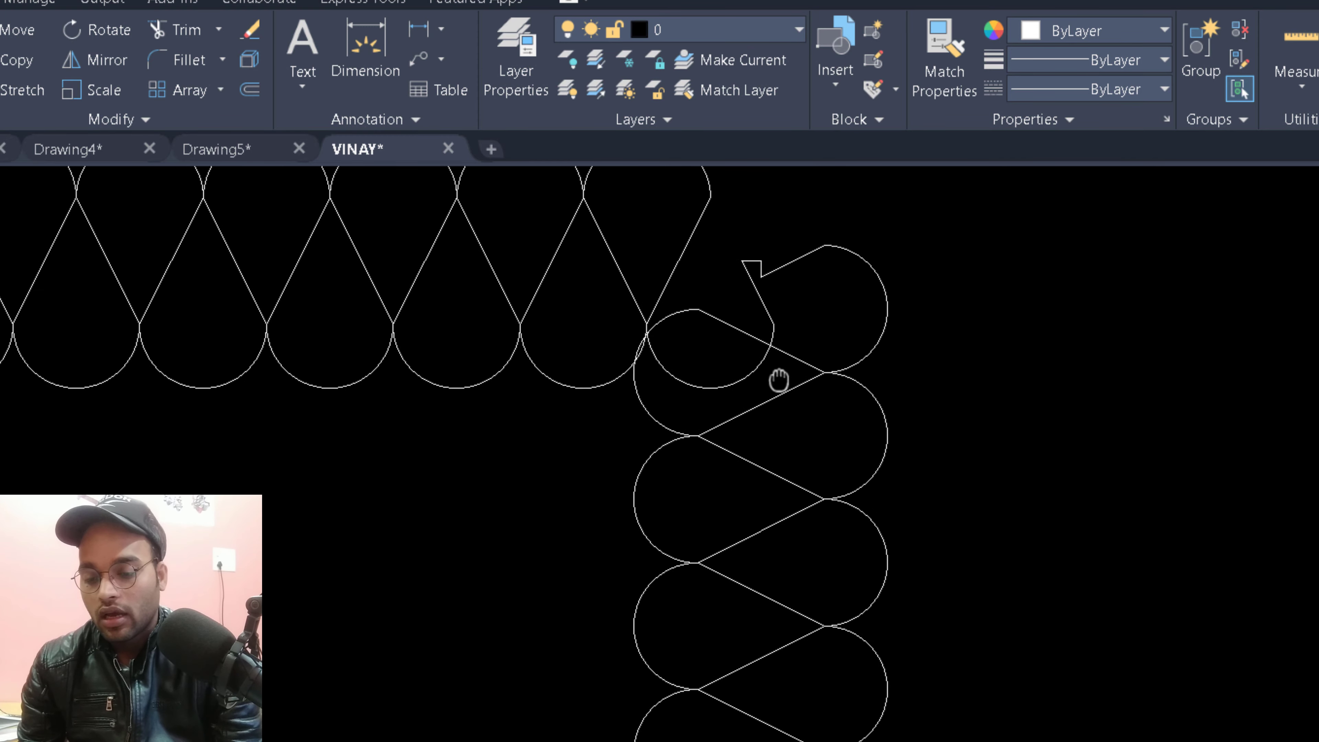
{"action": "scroll", "coordinate": [779, 381], "scroll_direction": "down", "scroll_amount": 1}
{"action": "scroll", "coordinate": [721, 398], "scroll_direction": "up", "scroll_amount": 2}
{"action": "scroll", "coordinate": [795, 472], "scroll_direction": "down", "scroll_amount": 1}
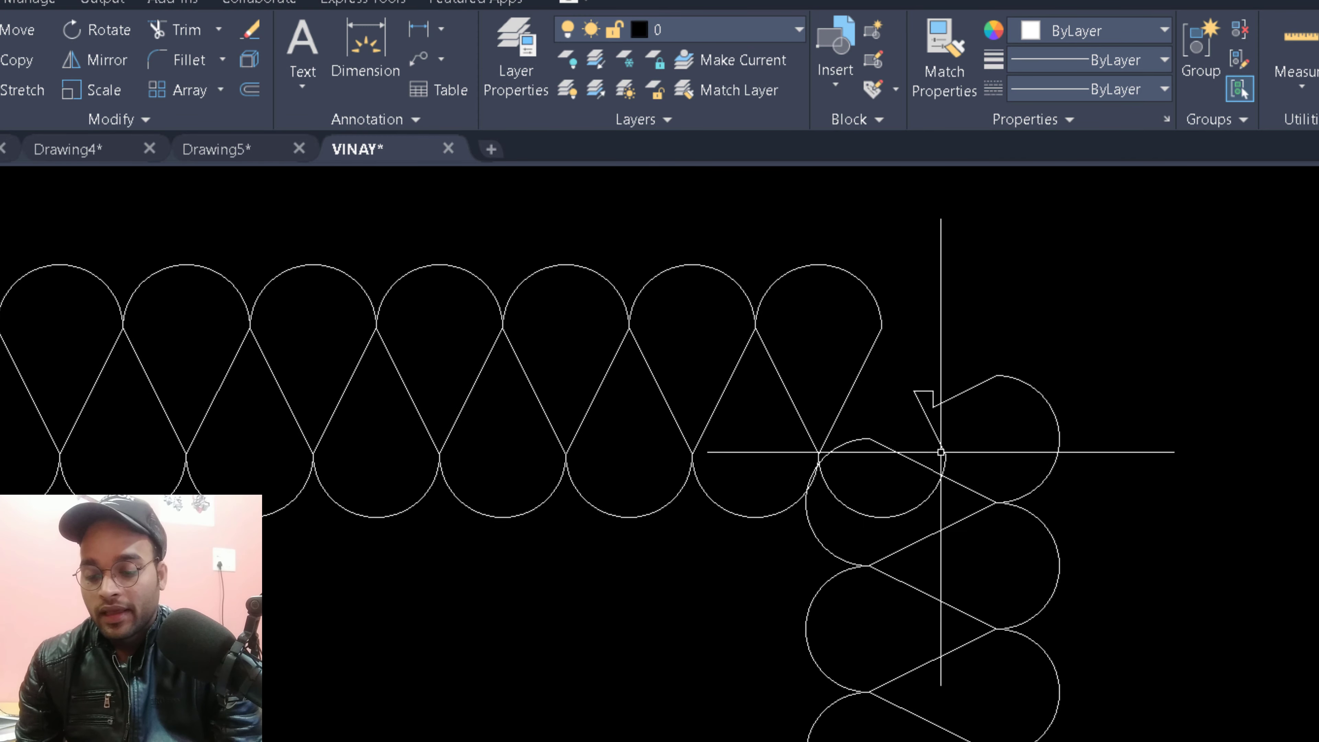
{"action": "scroll", "coordinate": [940, 453], "scroll_direction": "down", "scroll_amount": 2}
{"action": "middle_click_drag", "start_coordinate": [862, 448], "coordinate": [983, 369]}
{"action": "scroll", "coordinate": [945, 368], "scroll_direction": "down", "scroll_amount": 3}
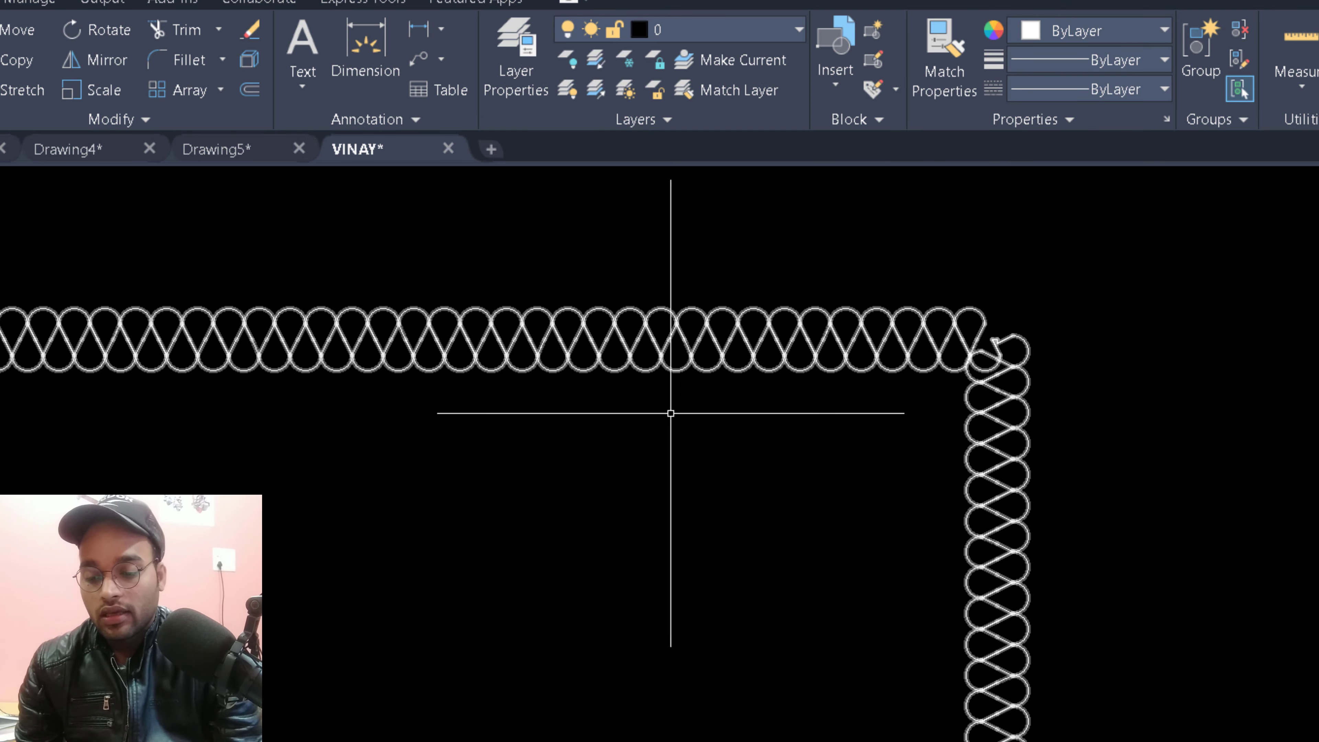
{"action": "middle_click_drag", "start_coordinate": [671, 413], "coordinate": [957, 237]}
{"action": "scroll", "coordinate": [836, 468], "scroll_direction": "down", "scroll_amount": 3}
{"action": "scroll", "coordinate": [798, 472], "scroll_direction": "down", "scroll_amount": 1}
{"action": "scroll", "coordinate": [559, 409], "scroll_direction": "up", "scroll_amount": 3}
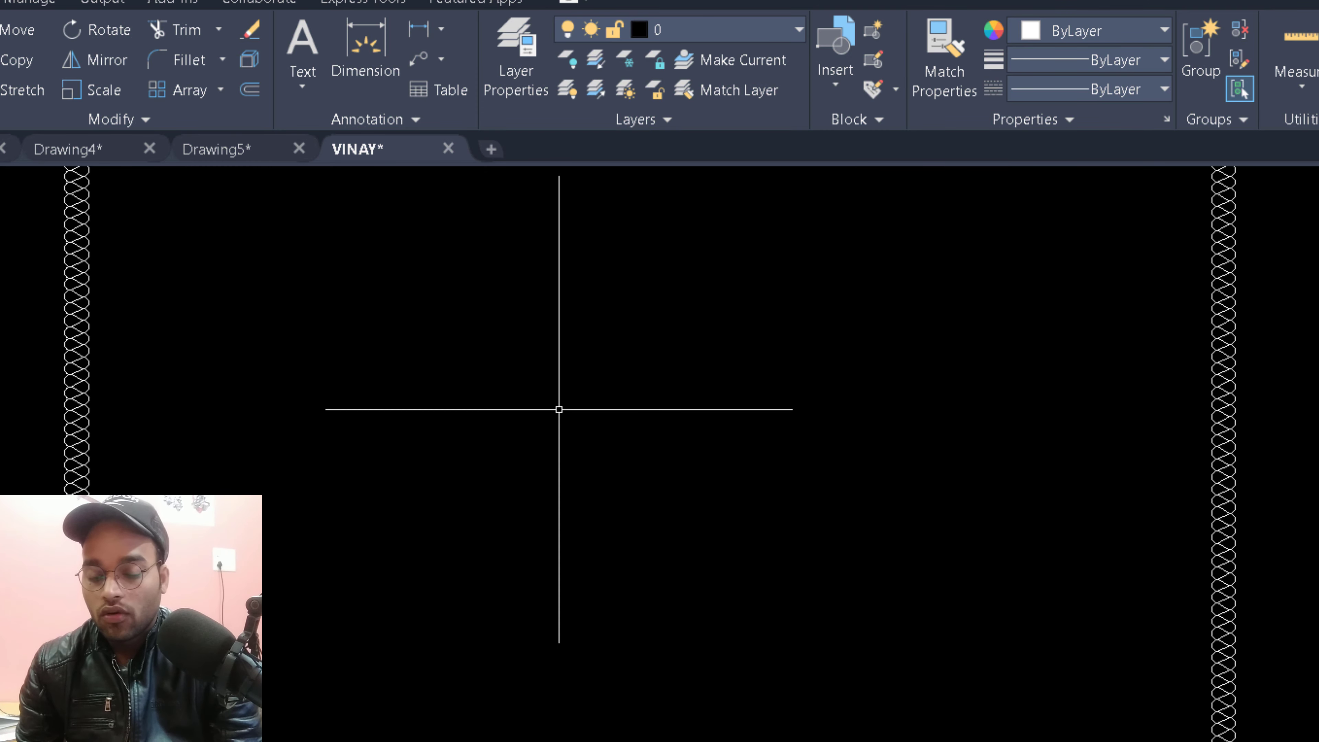
{"action": "scroll", "coordinate": [559, 409], "scroll_direction": "down", "scroll_amount": 3}
{"action": "scroll", "coordinate": [230, 295], "scroll_direction": "up", "scroll_amount": 2}
{"action": "middle_click_drag", "start_coordinate": [230, 294], "coordinate": [292, 302]}
{"action": "scroll", "coordinate": [314, 300], "scroll_direction": "up", "scroll_amount": 1}
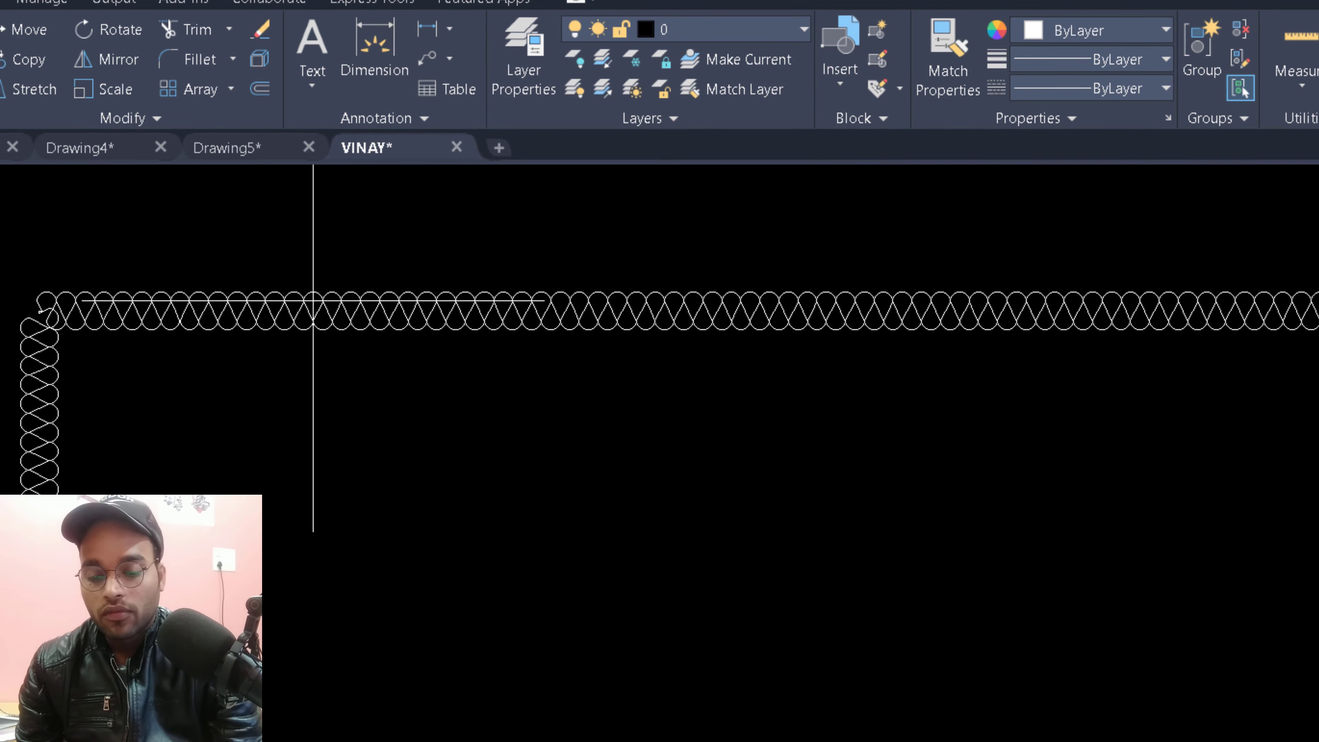
{"action": "left_click", "coordinate": [313, 300]}
{"action": "scroll", "coordinate": [532, 382], "scroll_direction": "down", "scroll_amount": 3}
{"action": "key", "text": "Escape"}
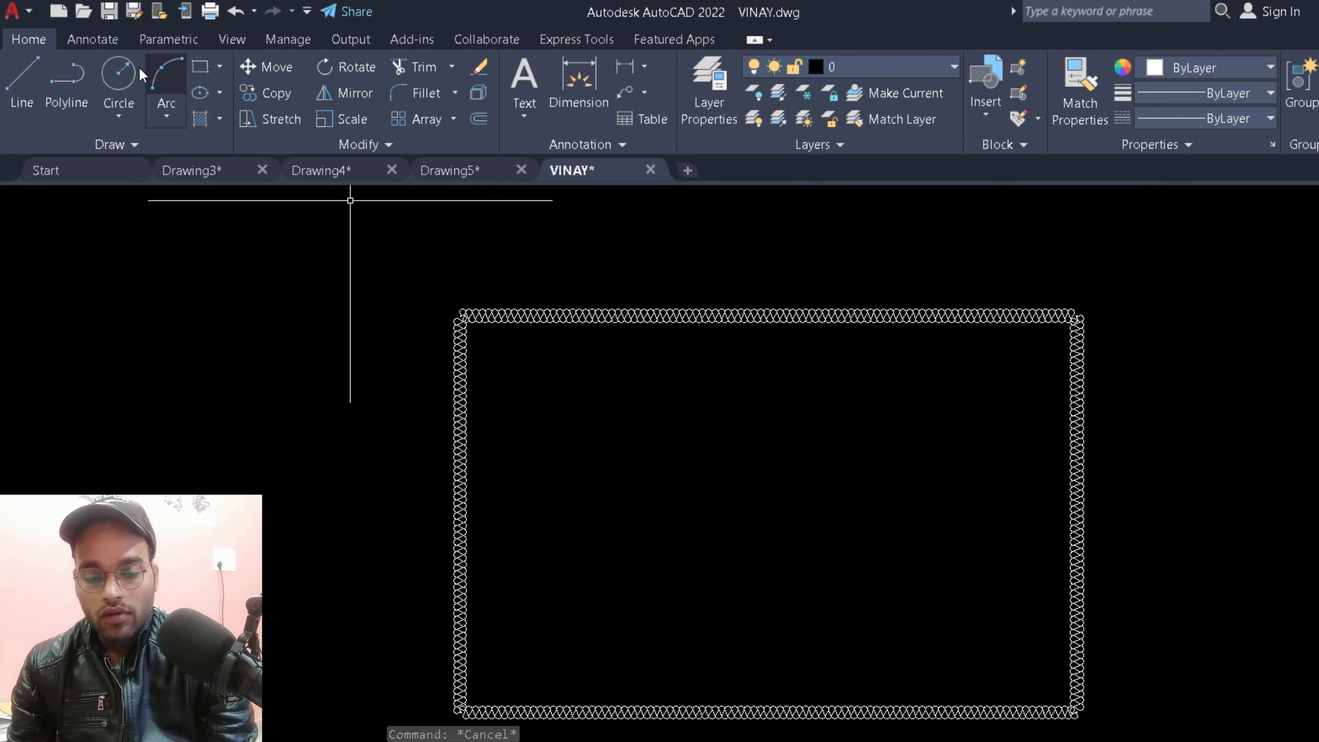
Step: Draw a circle centred inside the rectangle, restarting after a cancelled first attempt
{"action": "type", "text": "c"}
{"action": "key", "text": "Return"}
{"action": "left_click", "coordinate": [695, 394]}
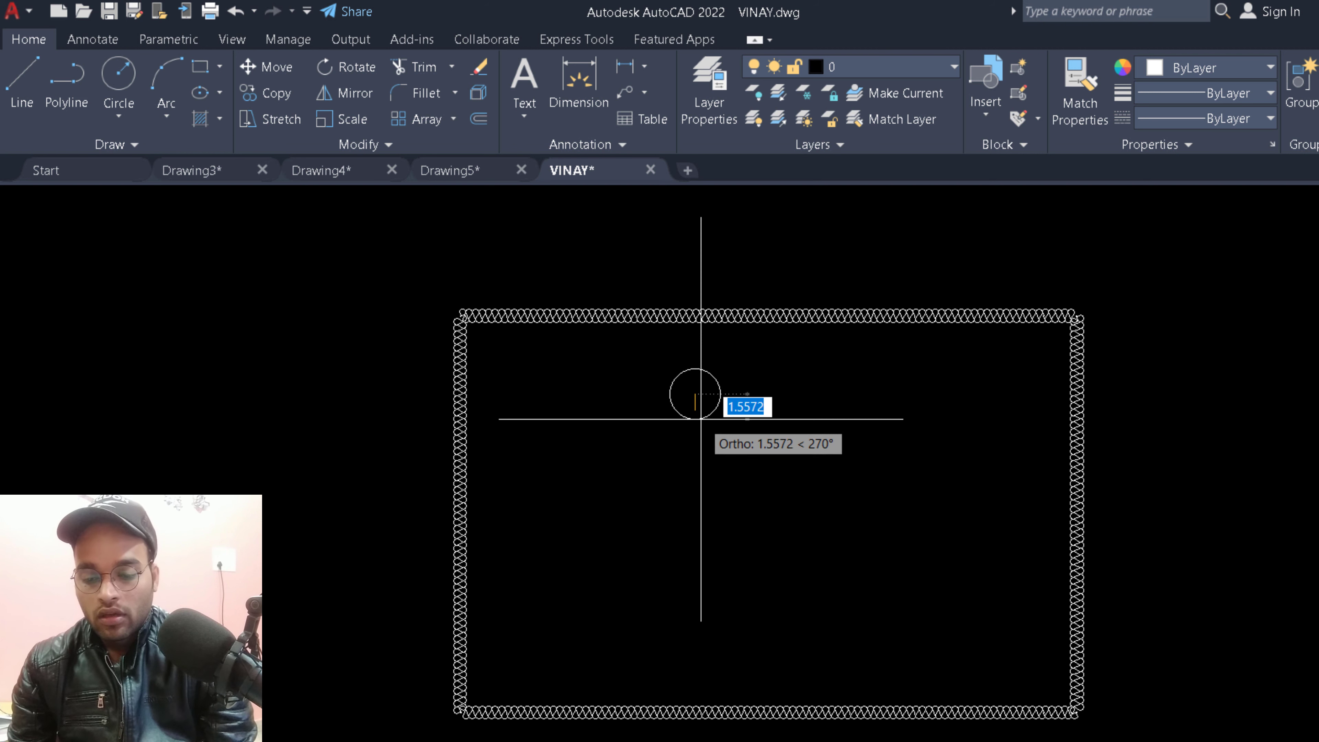
{"action": "key", "text": "Escape"}
{"action": "left_click", "coordinate": [118, 78]}
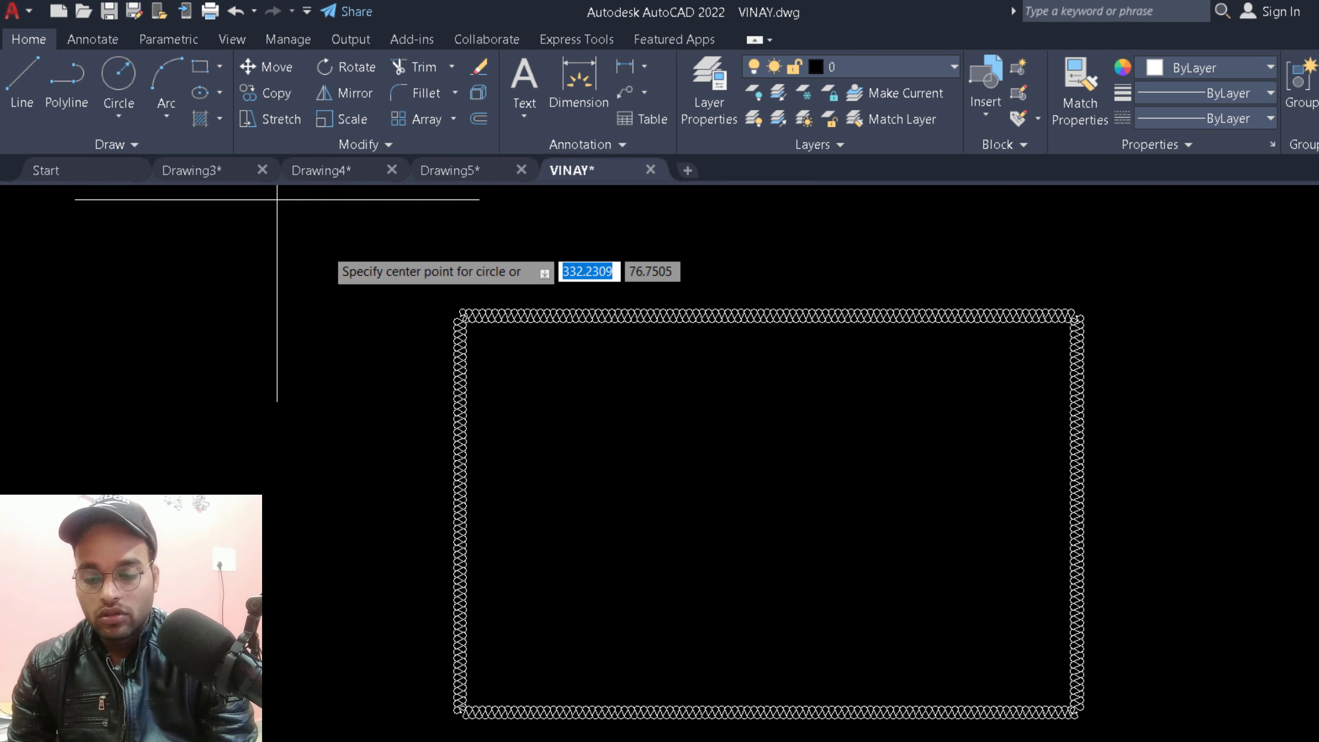
{"action": "left_click", "coordinate": [753, 476]}
{"action": "left_click", "coordinate": [753, 567]}
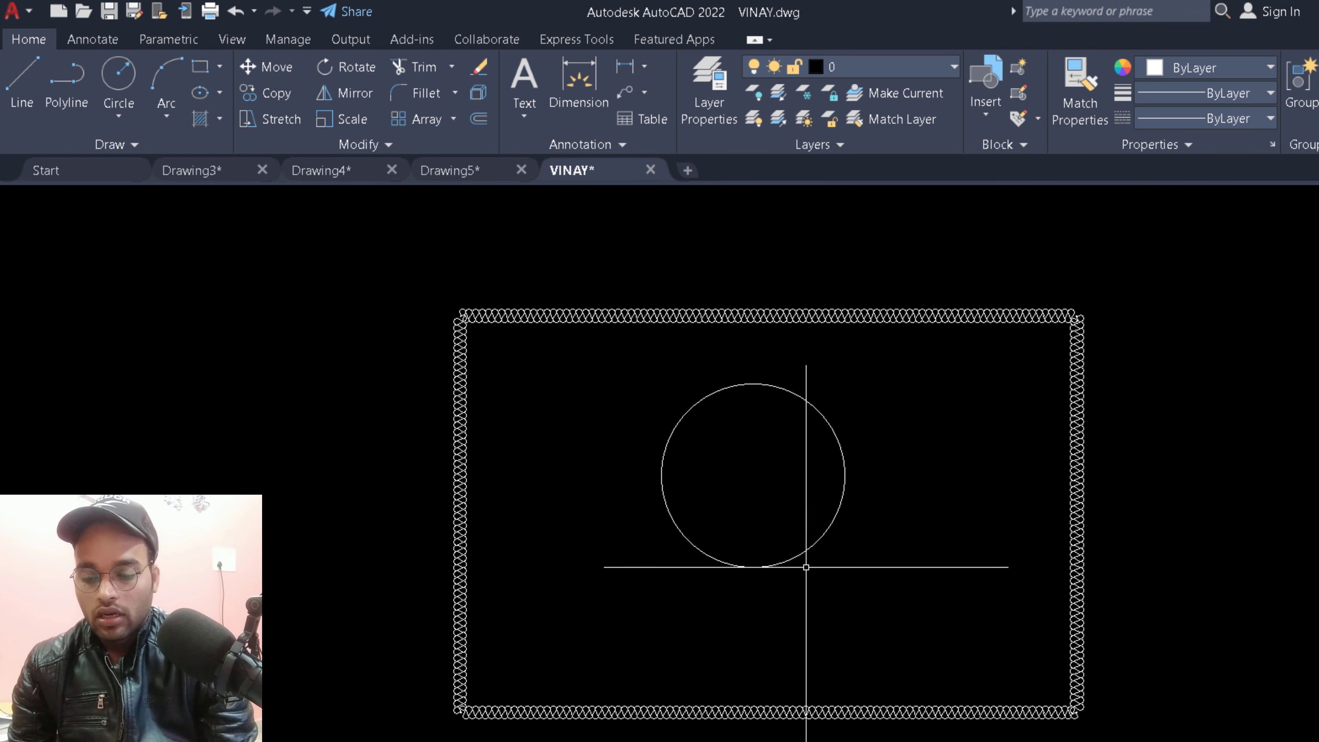
Step: Apply the BATTING linetype to the new circle
{"action": "left_click", "coordinate": [1214, 132]}
{"action": "left_click", "coordinate": [1187, 203]}
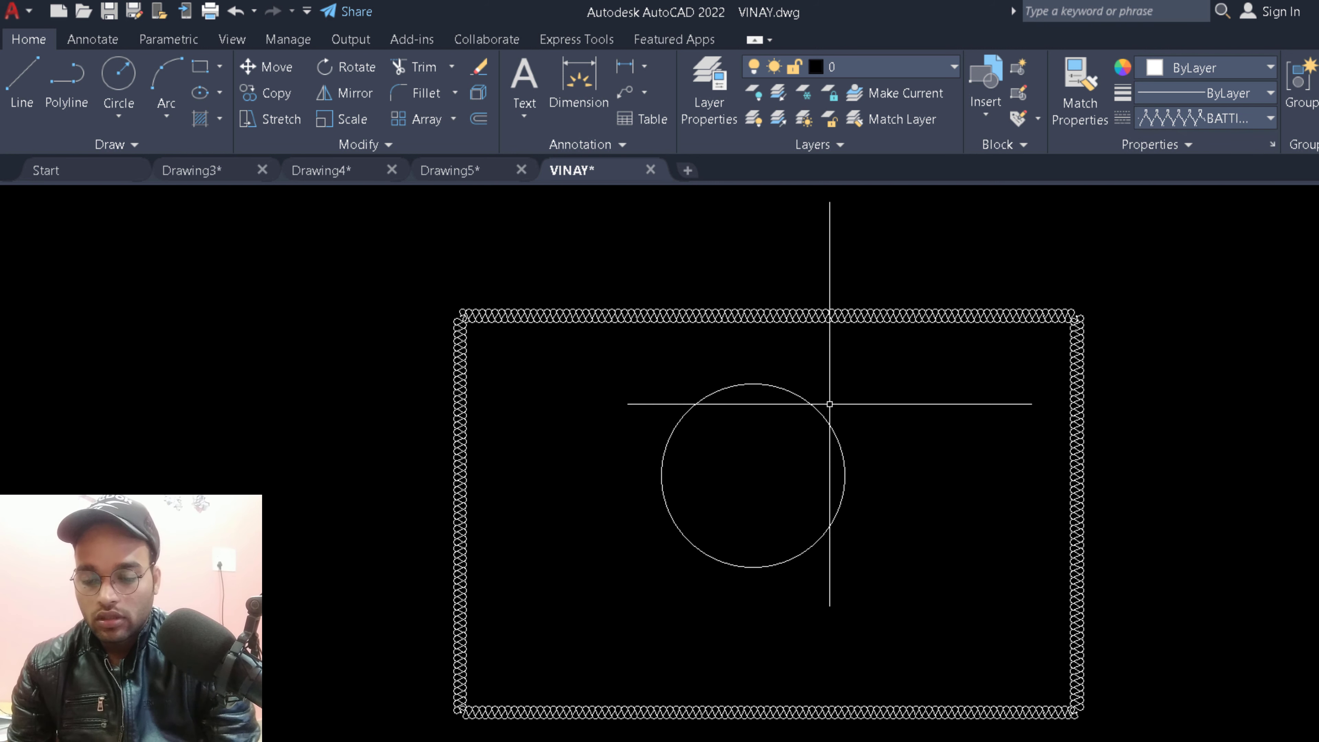
{"action": "left_click", "coordinate": [810, 405]}
{"action": "left_click", "coordinate": [1214, 119]}
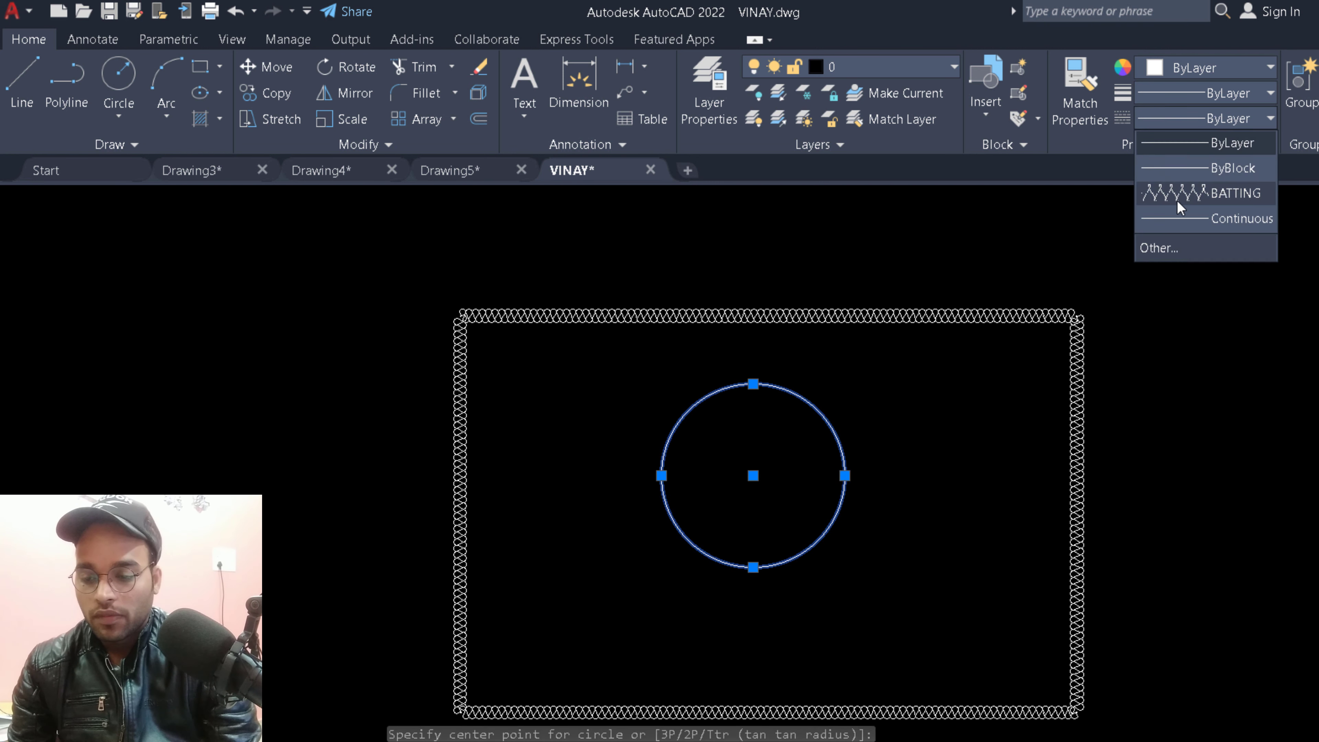
{"action": "left_click", "coordinate": [1184, 194]}
{"action": "left_click", "coordinate": [773, 432]}
{"action": "key", "text": "Escape"}
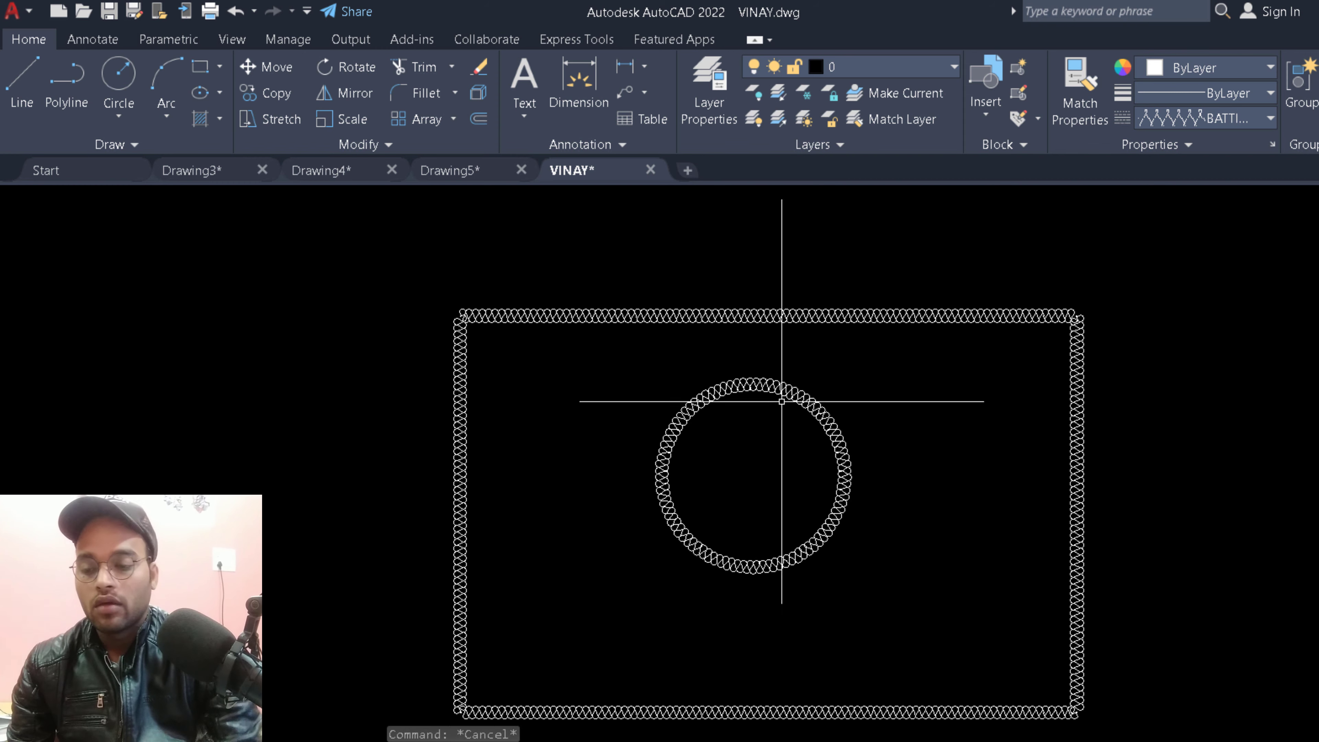
Step: Cancel an extra circle, reset the default linetype to ByLayer, and restart the circle command
{"action": "scroll", "coordinate": [735, 405], "scroll_direction": "up", "scroll_amount": 3}
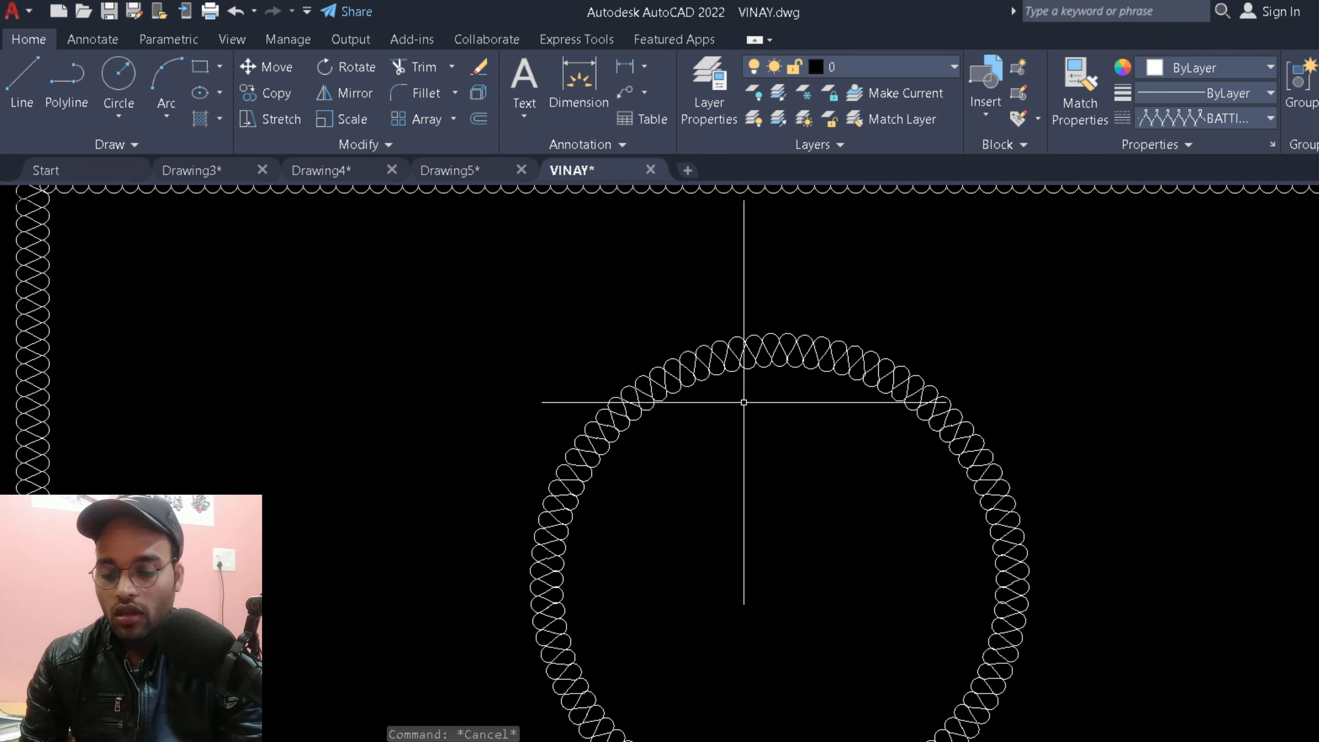
{"action": "scroll", "coordinate": [744, 401], "scroll_direction": "down", "scroll_amount": 2}
{"action": "scroll", "coordinate": [708, 354], "scroll_direction": "down", "scroll_amount": 2}
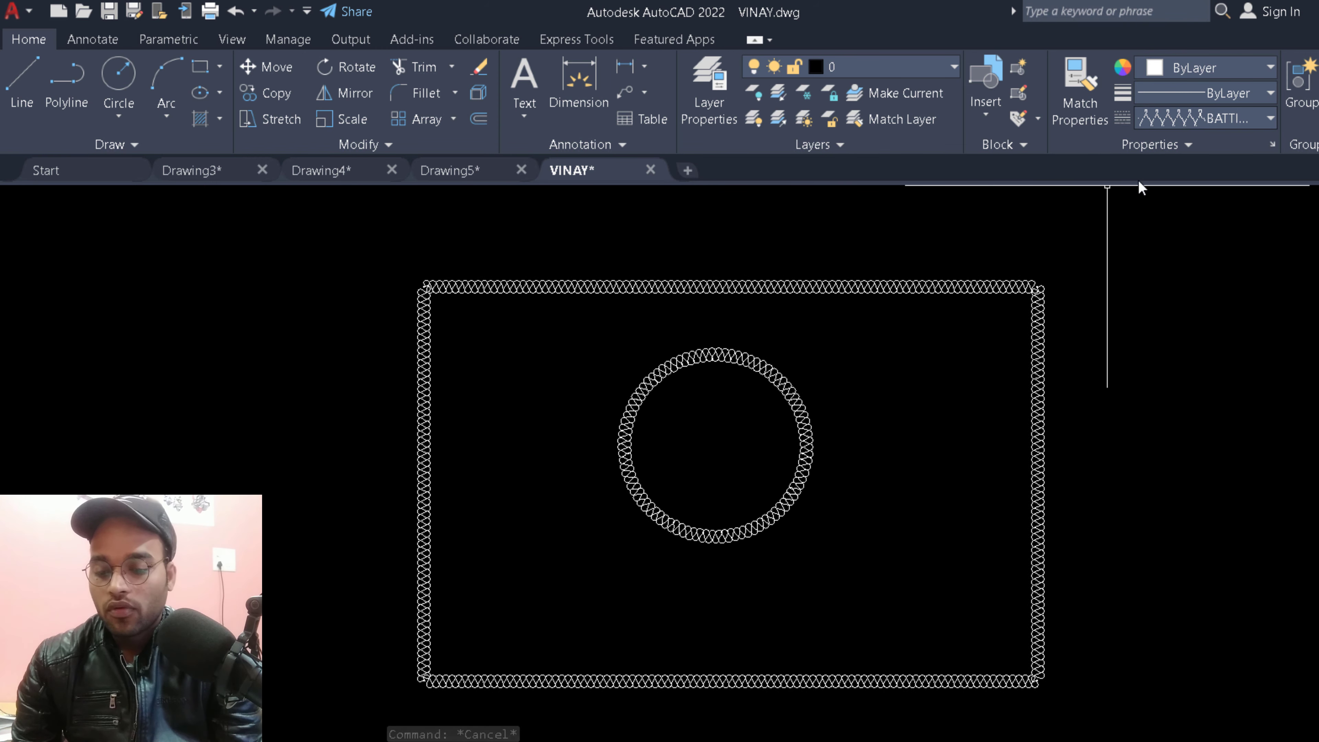
{"action": "key", "text": "Return"}
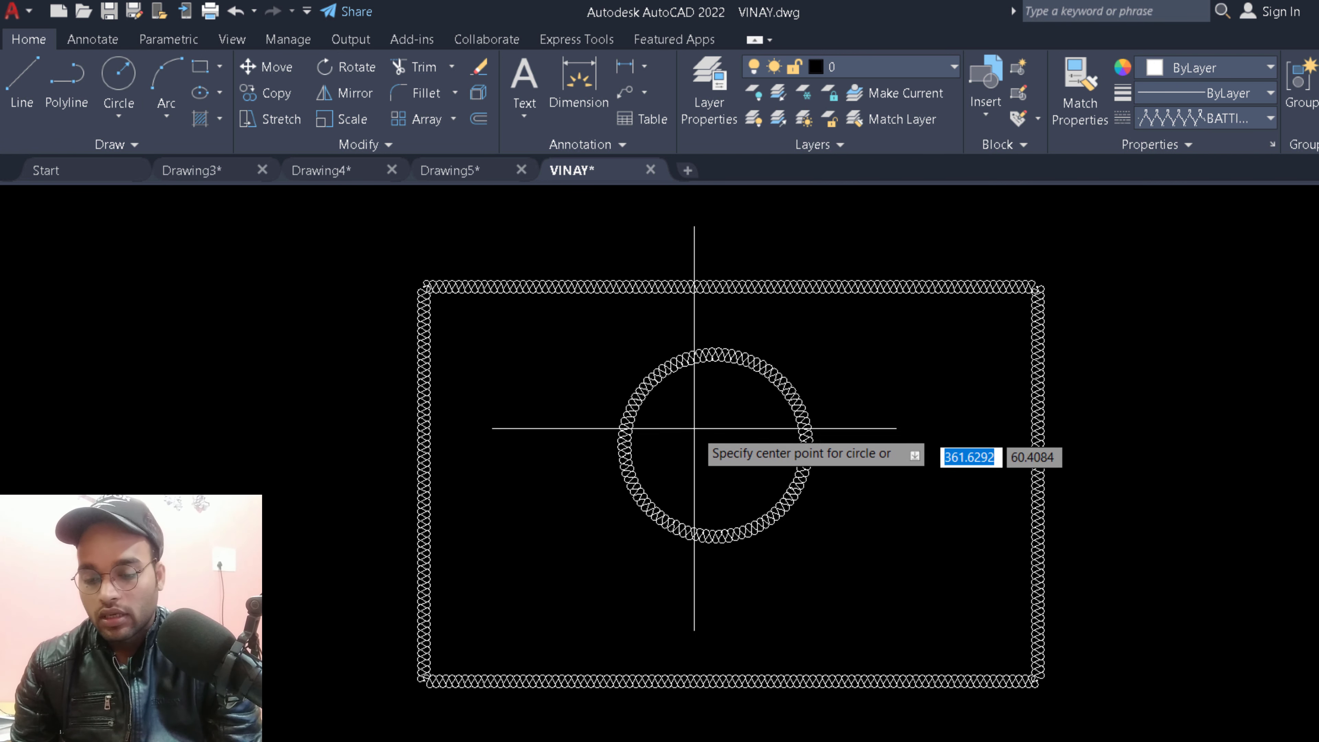
{"action": "left_click", "coordinate": [696, 433]}
{"action": "key", "text": "Escape"}
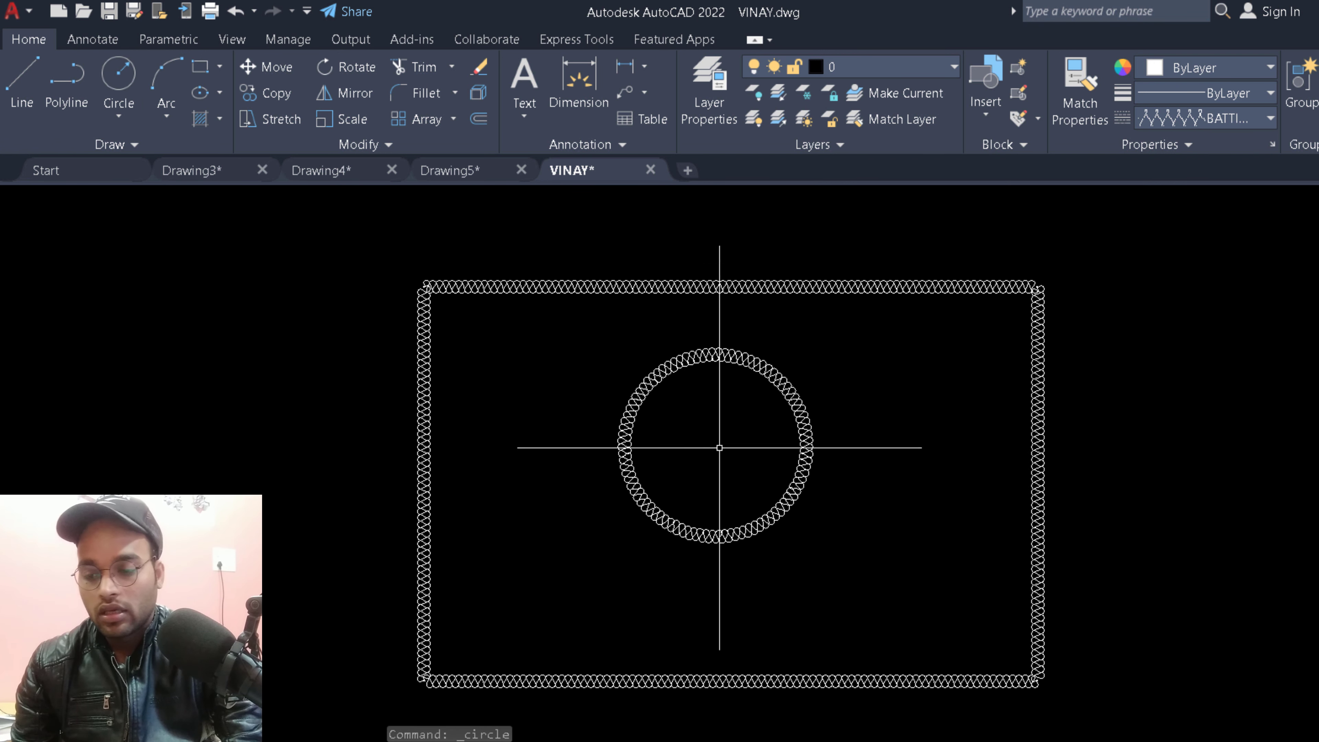
{"action": "left_click", "coordinate": [1190, 120]}
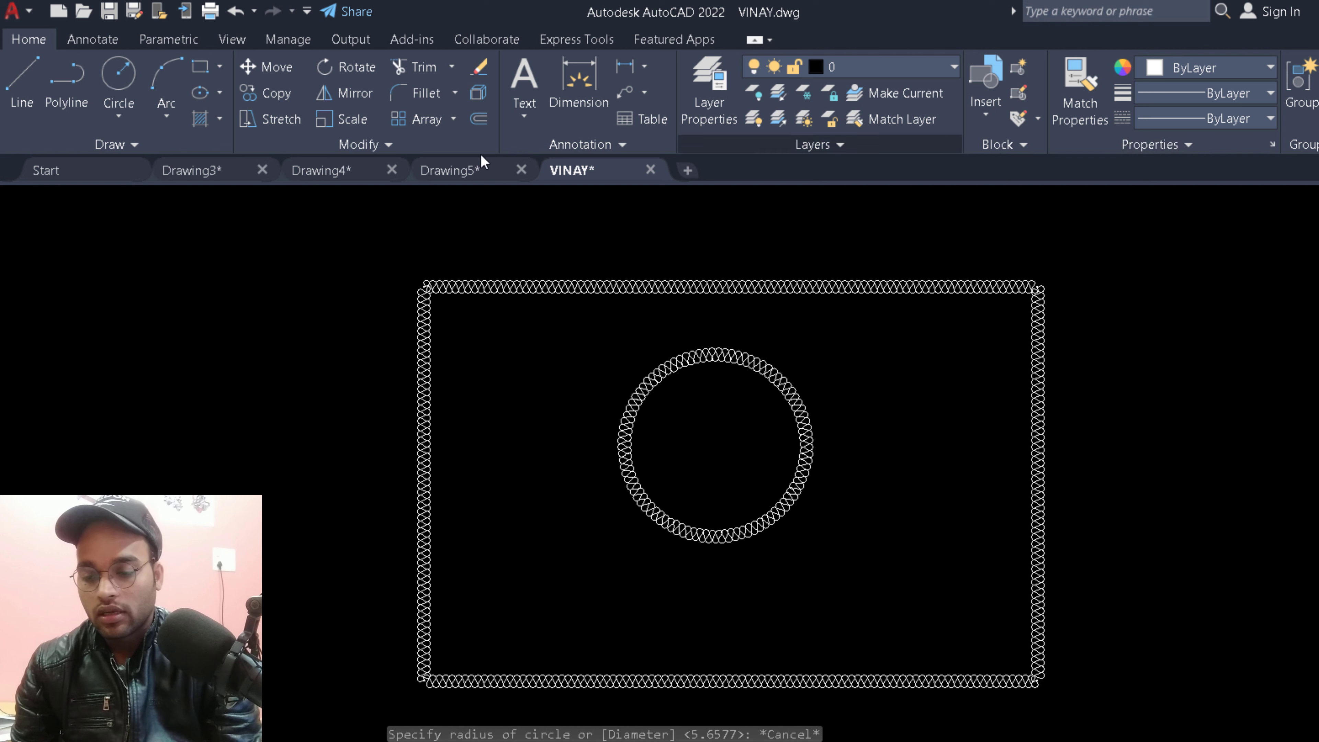
{"action": "key", "text": "Return"}
Step: Draw a second plain circle to the right of the batting circle
{"action": "middle_click_drag", "start_coordinate": [980, 442], "coordinate": [844, 408]}
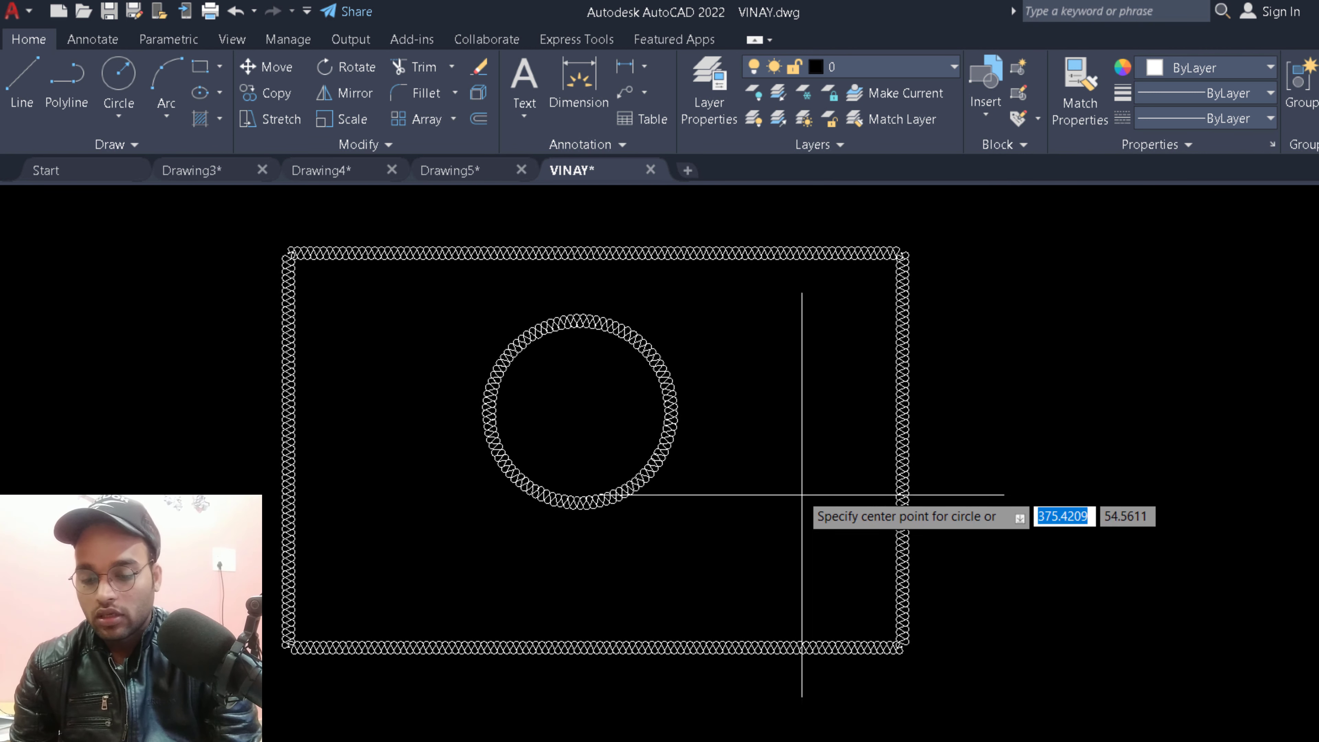
{"action": "left_click", "coordinate": [794, 483]}
{"action": "left_click", "coordinate": [844, 535]}
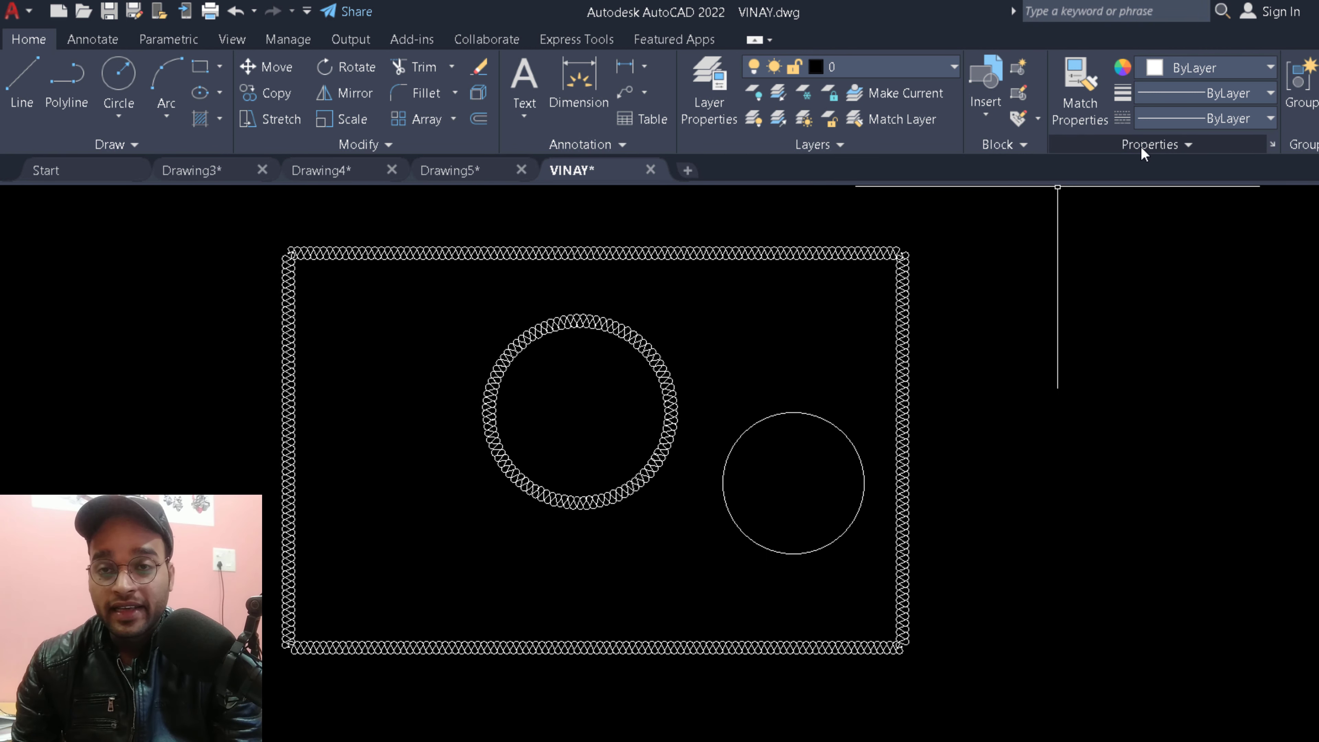
Step: Load the GAS_LINE linetype through the Linetype Manager
{"action": "left_click", "coordinate": [1206, 117]}
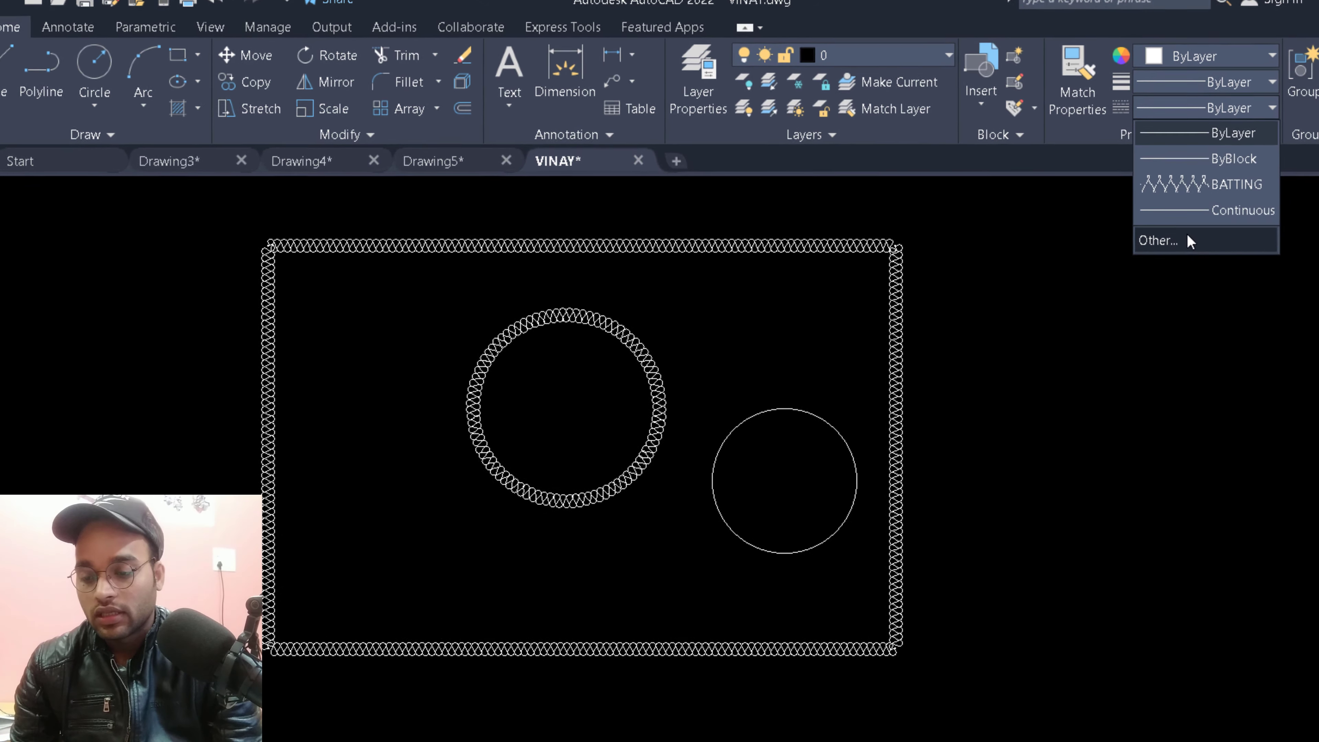
{"action": "left_click", "coordinate": [1187, 245]}
{"action": "left_click", "coordinate": [949, 176]}
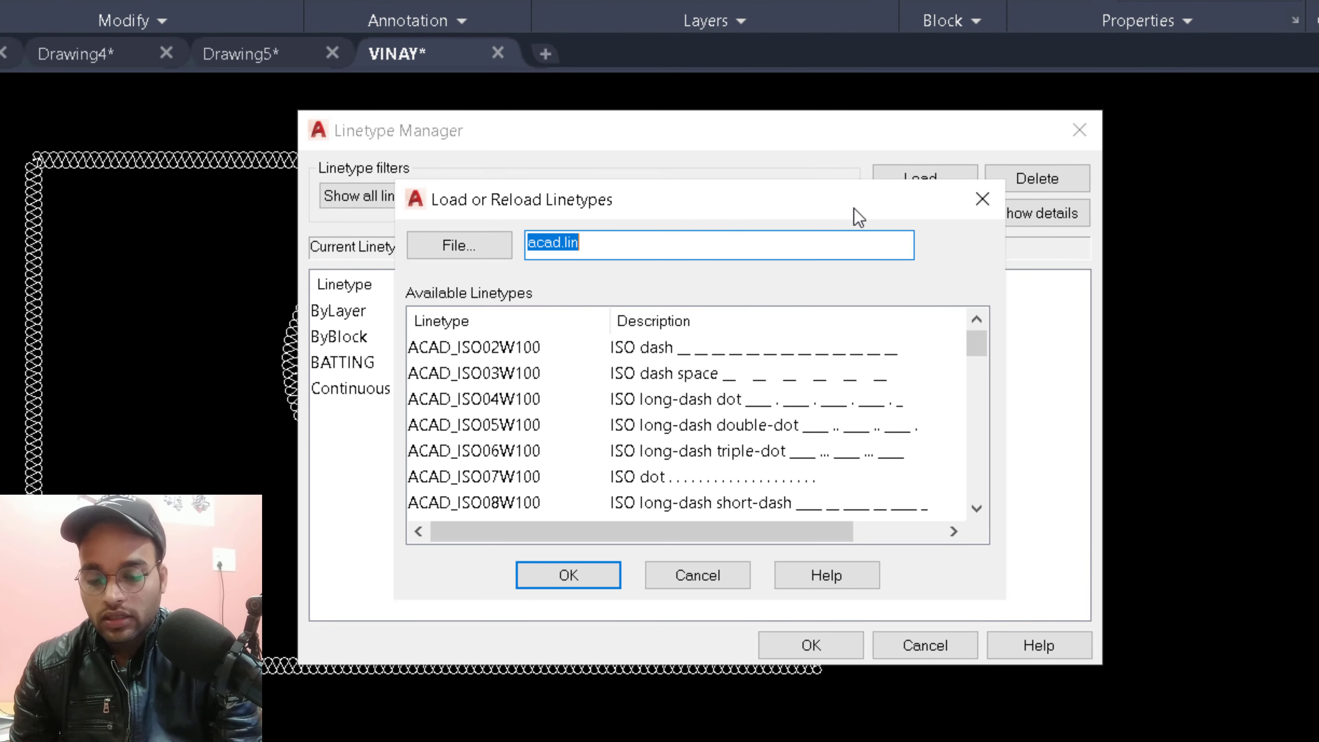
{"action": "scroll", "coordinate": [738, 488], "scroll_direction": "down", "scroll_amount": 2}
{"action": "scroll", "coordinate": [753, 477], "scroll_direction": "down", "scroll_amount": 1}
{"action": "scroll", "coordinate": [774, 476], "scroll_direction": "down", "scroll_amount": 2}
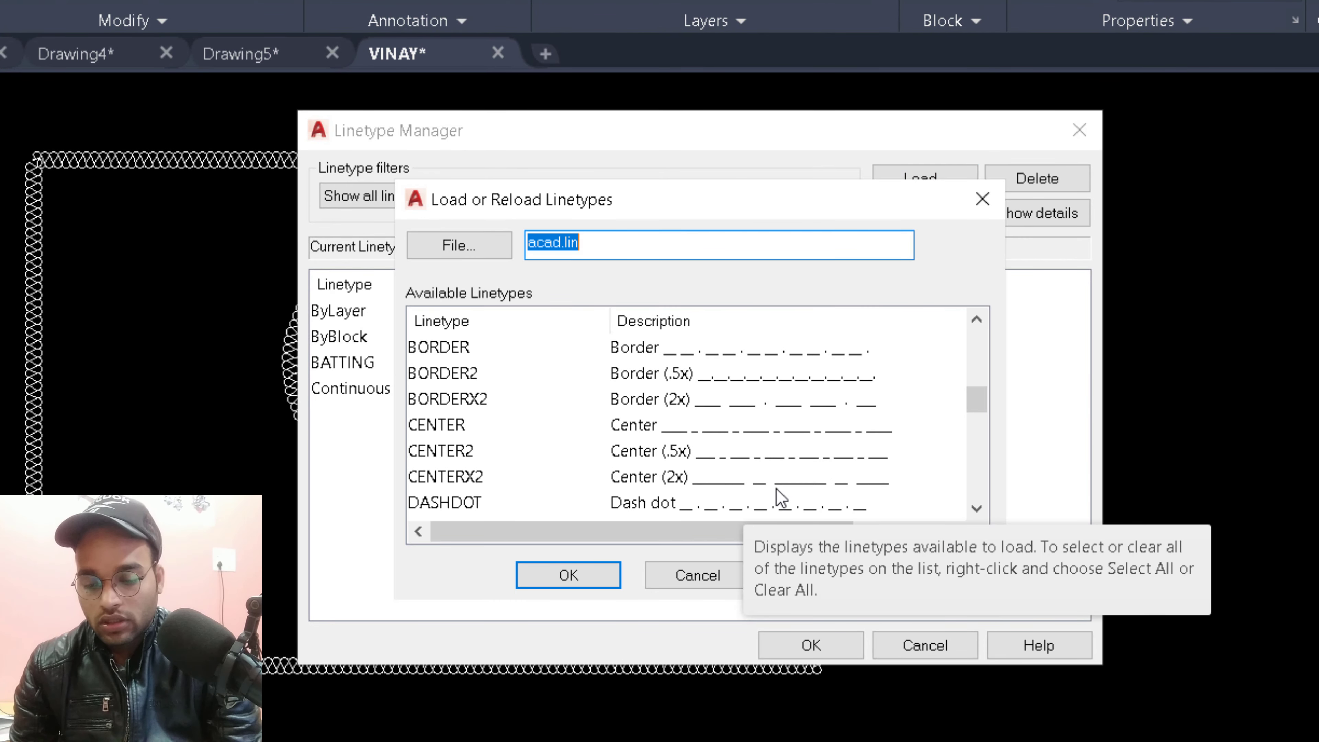
{"action": "scroll", "coordinate": [776, 483], "scroll_direction": "down", "scroll_amount": 3}
{"action": "scroll", "coordinate": [738, 447], "scroll_direction": "down", "scroll_amount": 2}
{"action": "scroll", "coordinate": [735, 435], "scroll_direction": "down", "scroll_amount": 1}
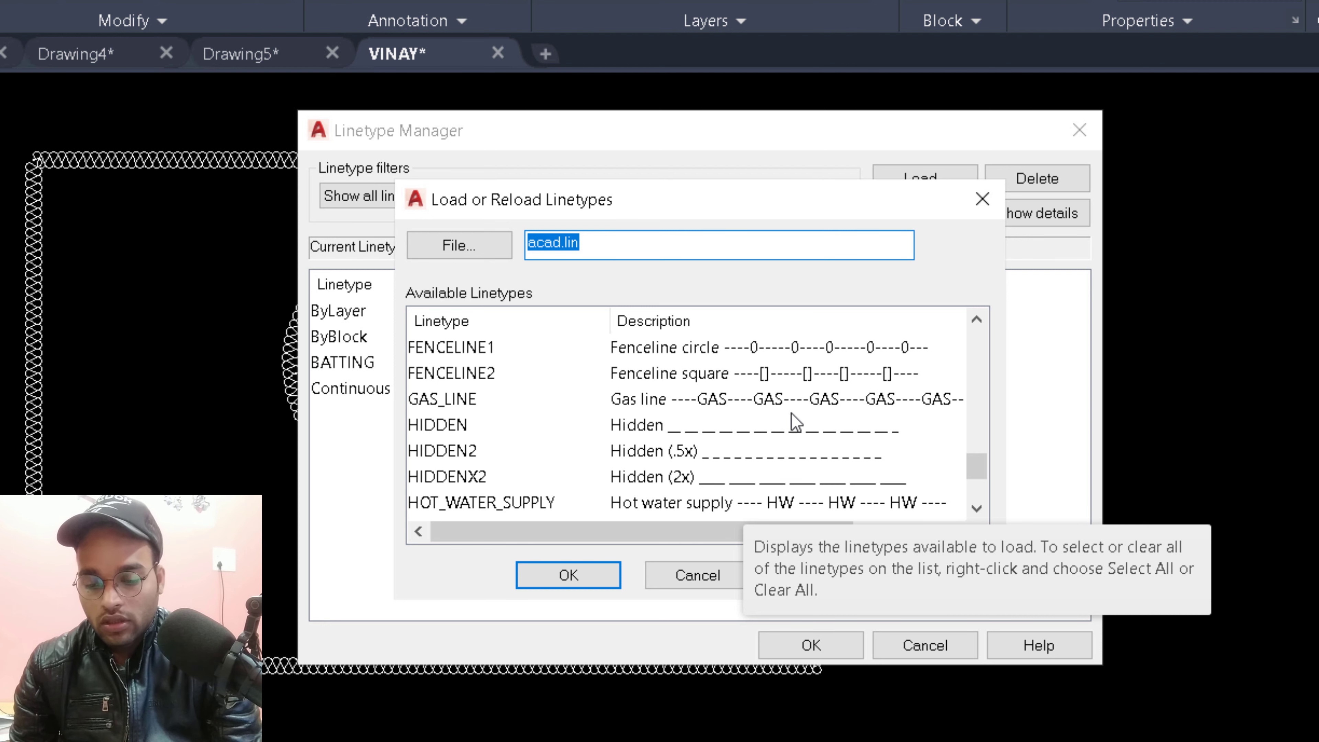
{"action": "left_click", "coordinate": [750, 395]}
{"action": "left_click", "coordinate": [579, 581]}
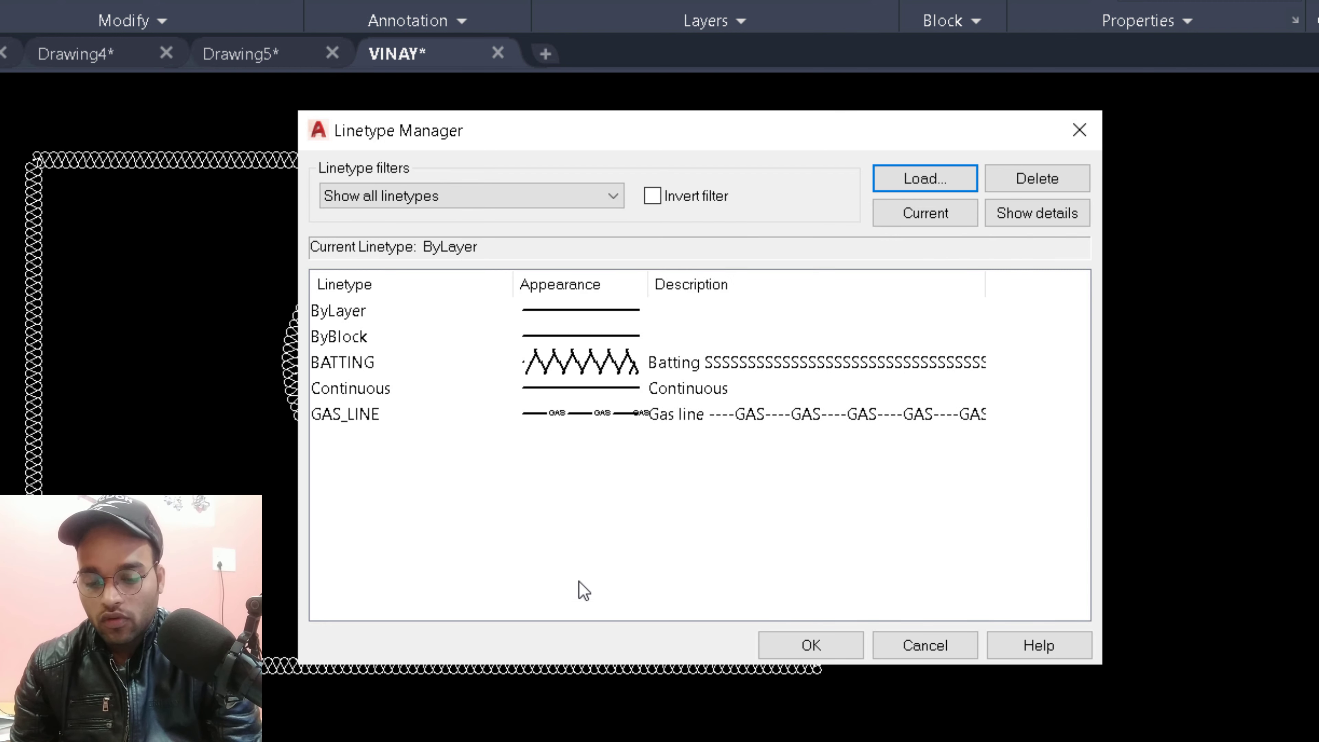
{"action": "left_click", "coordinate": [825, 644]}
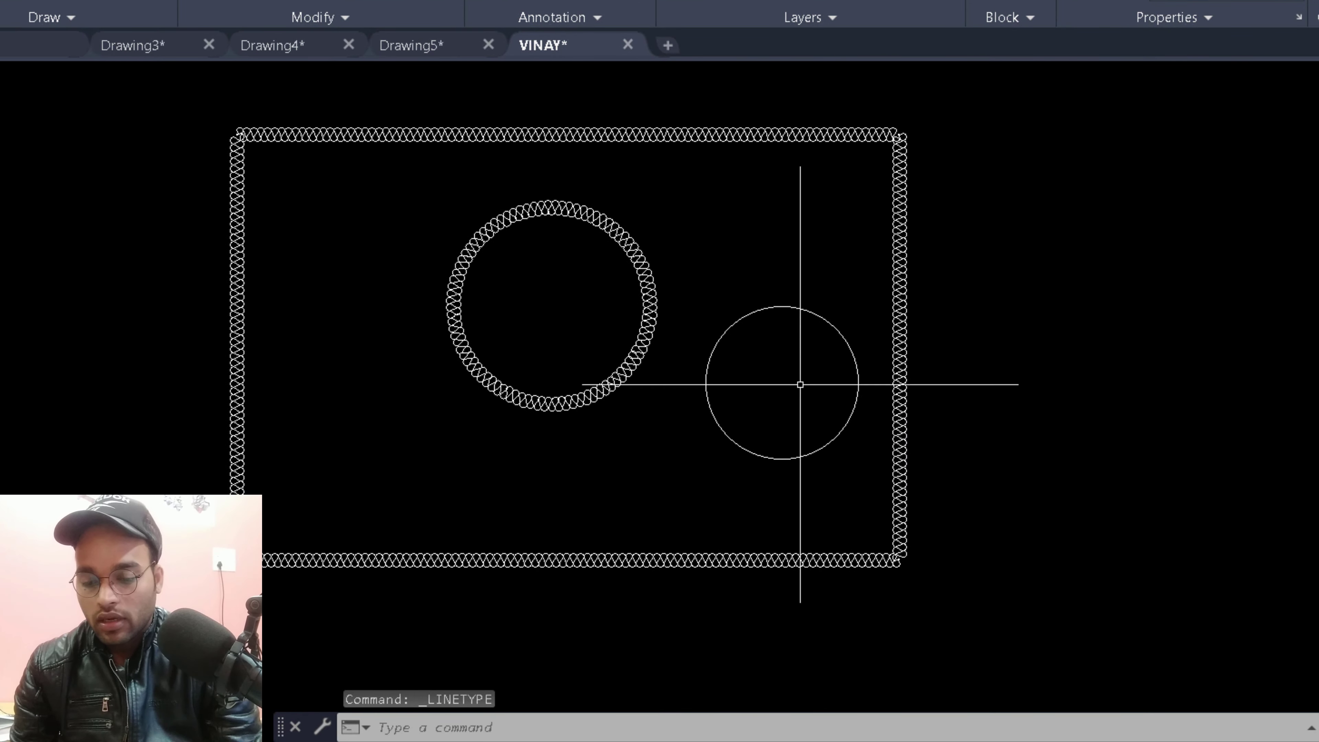
Step: Apply GAS_LINE to the second circle and deselect it
{"action": "left_click", "coordinate": [817, 322]}
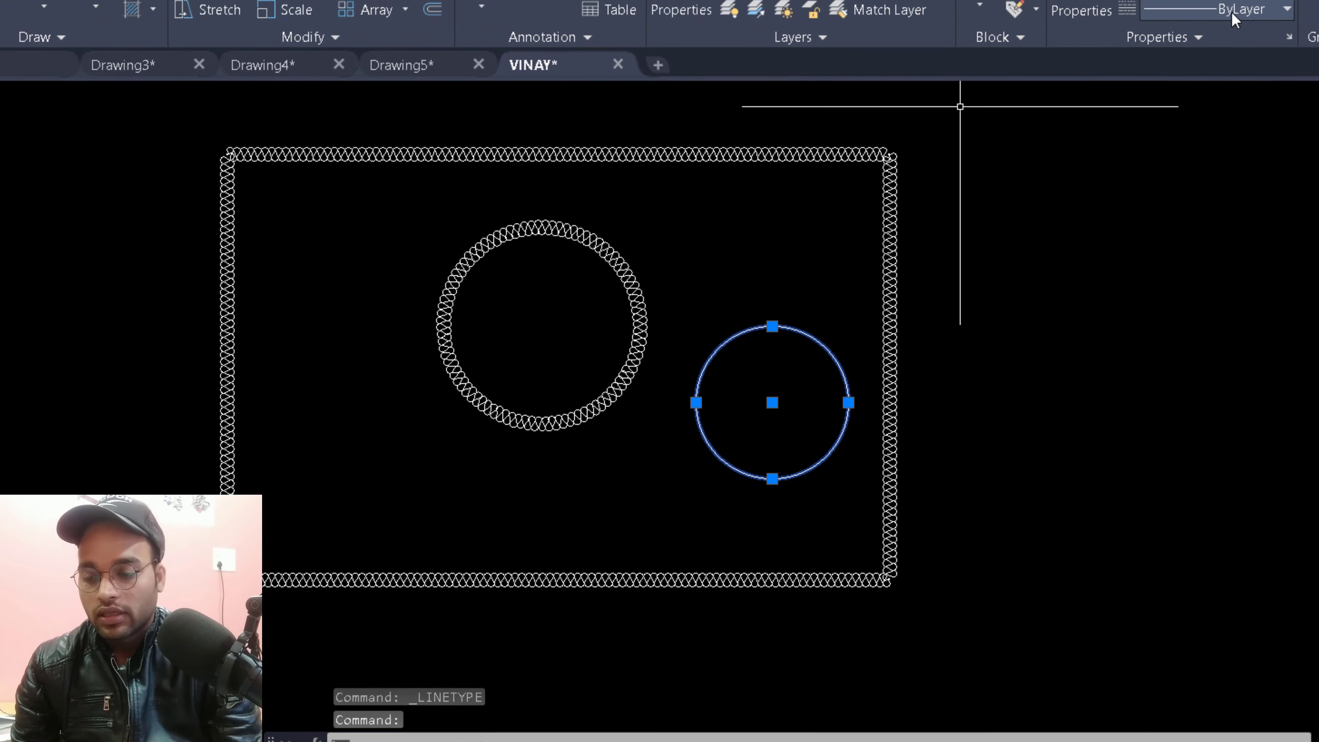
{"action": "left_click", "coordinate": [1182, 121]}
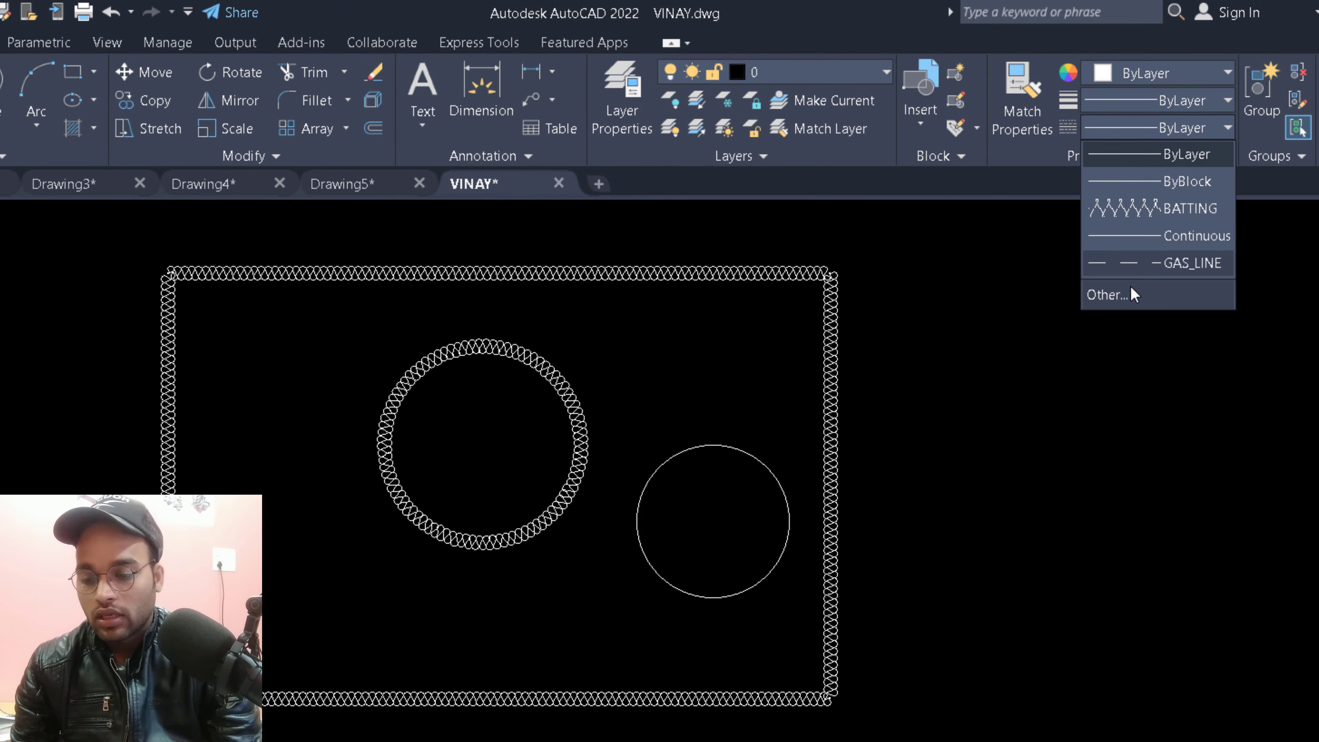
{"action": "left_click", "coordinate": [1157, 264]}
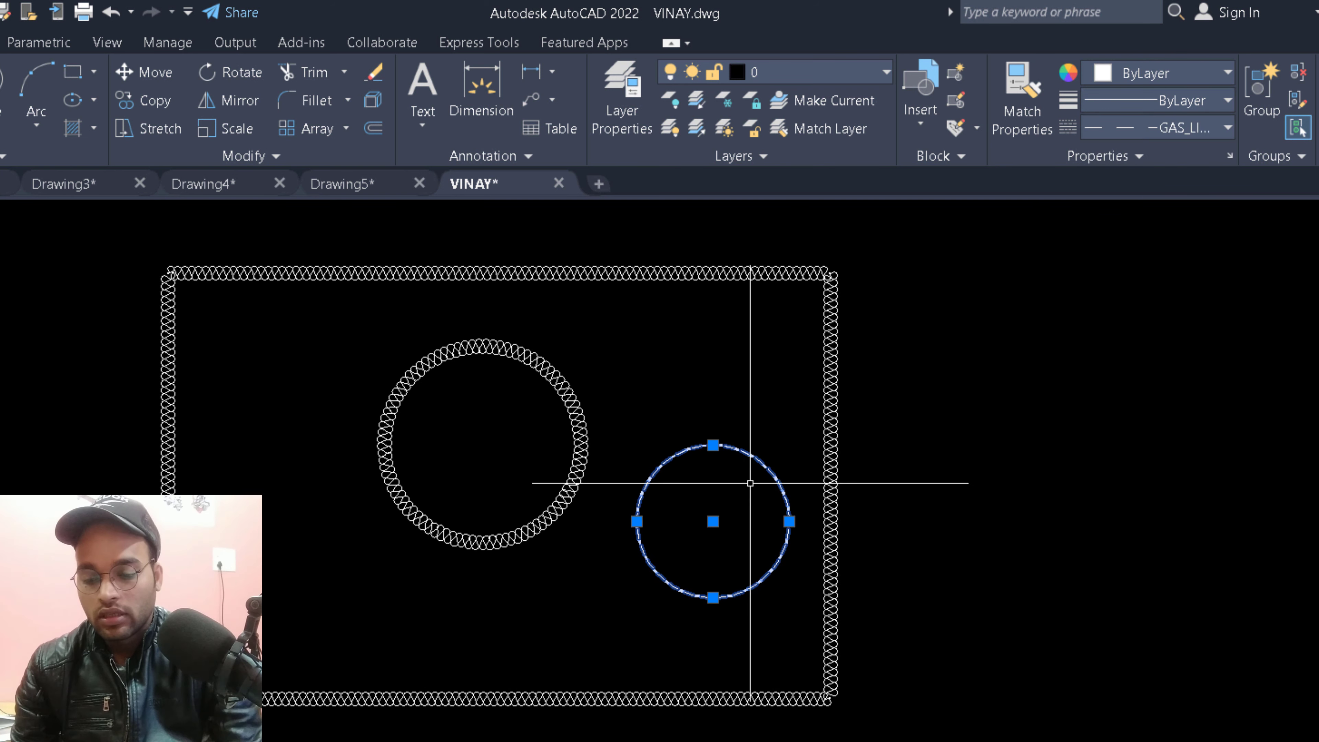
{"action": "key", "text": "Escape"}
Step: Zoom in on the GAS circle and check its linetype in Quick Properties
{"action": "scroll", "coordinate": [751, 485], "scroll_direction": "up", "scroll_amount": 3}
{"action": "scroll", "coordinate": [748, 448], "scroll_direction": "up", "scroll_amount": 3}
{"action": "scroll", "coordinate": [646, 442], "scroll_direction": "up", "scroll_amount": 2}
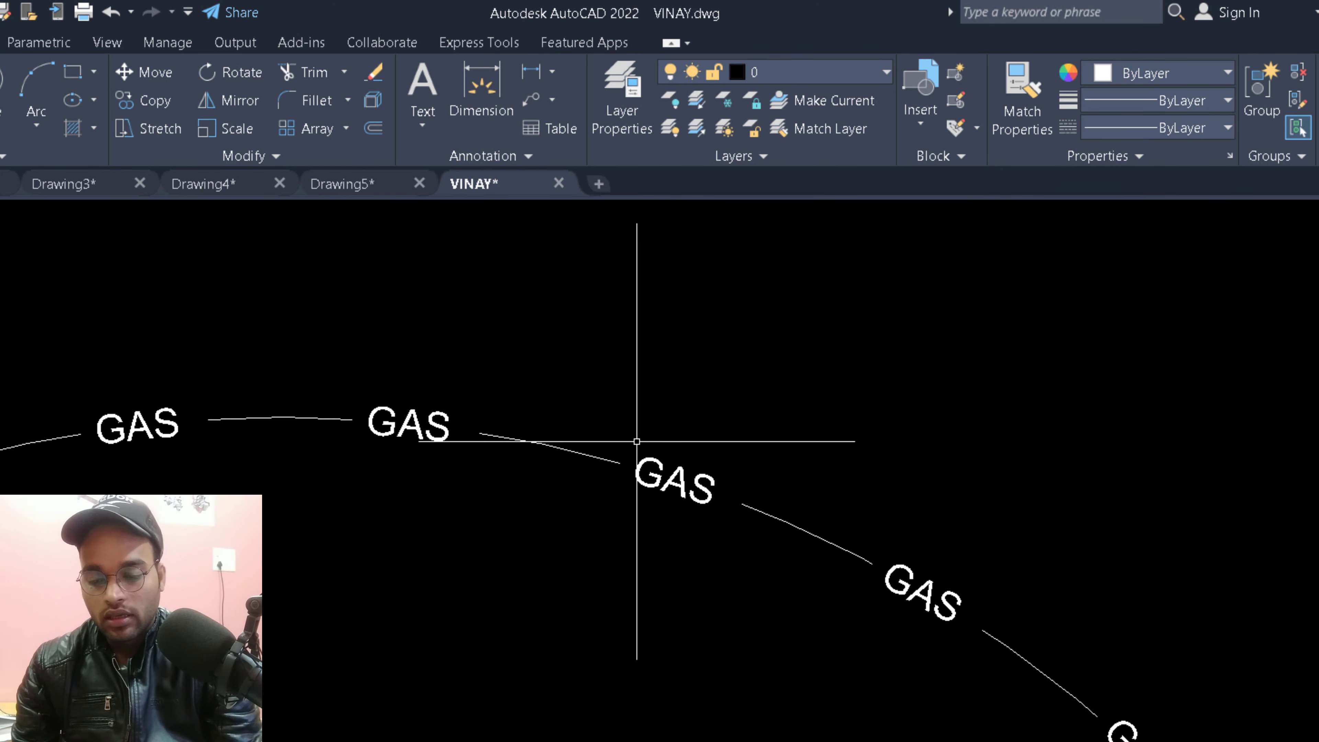
{"action": "scroll", "coordinate": [636, 442], "scroll_direction": "down", "scroll_amount": 2}
{"action": "scroll", "coordinate": [667, 426], "scroll_direction": "down", "scroll_amount": 3}
{"action": "scroll", "coordinate": [295, 472], "scroll_direction": "up", "scroll_amount": 5}
{"action": "scroll", "coordinate": [206, 295], "scroll_direction": "up", "scroll_amount": 1}
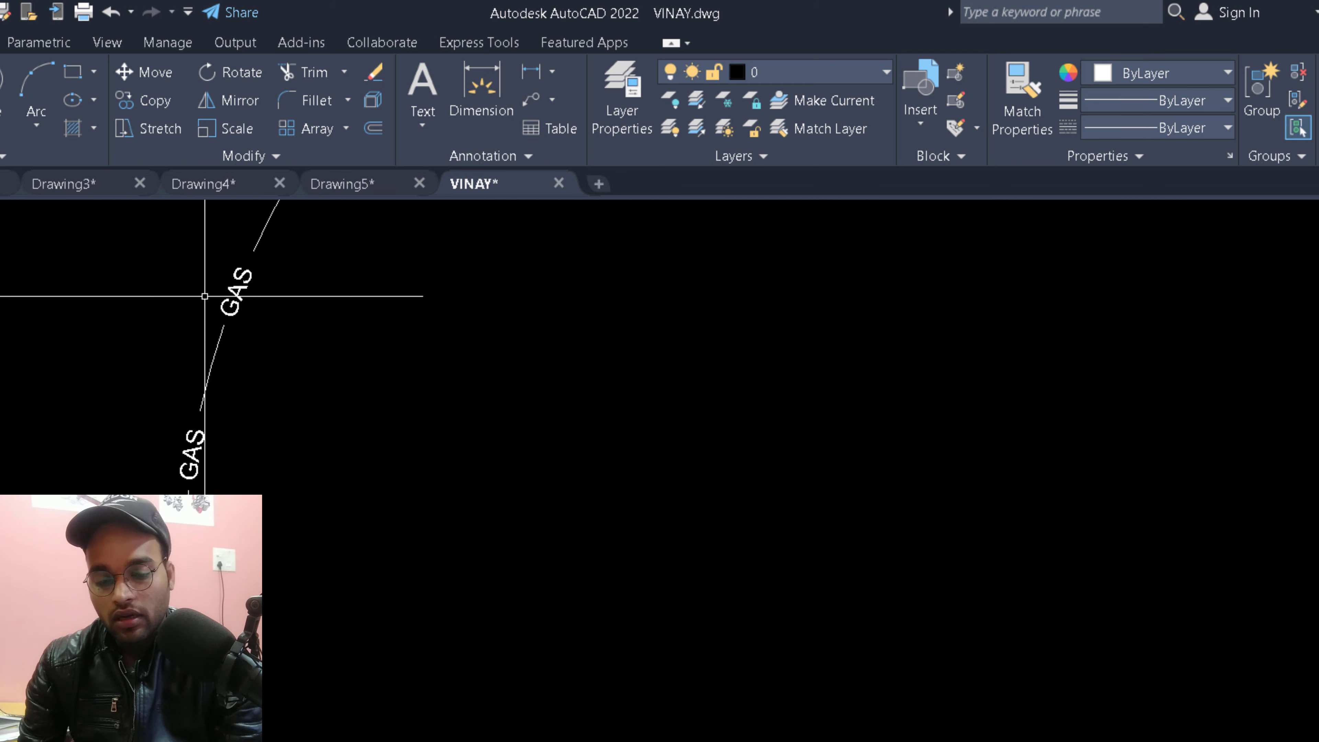
{"action": "left_click", "coordinate": [235, 287]}
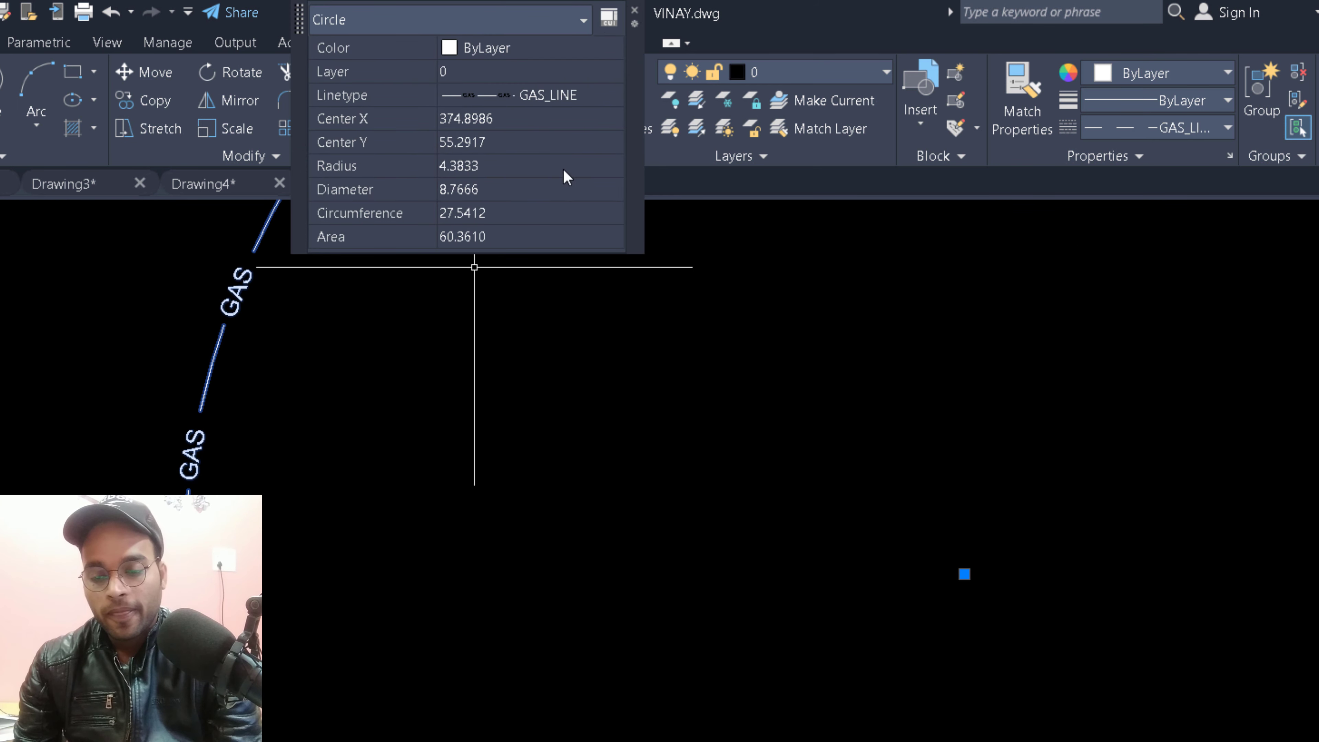
{"action": "left_click", "coordinate": [635, 9]}
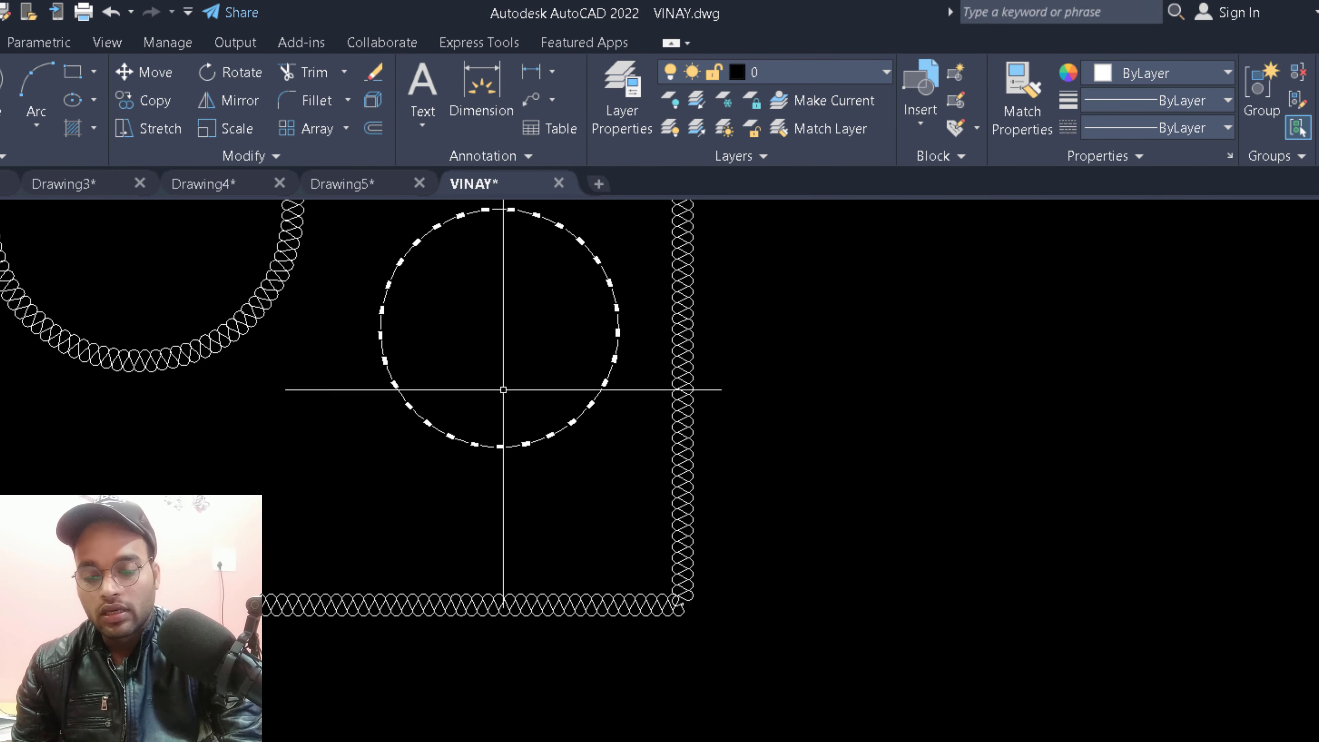
Step: Color the large zigzag BATTING circle dark red from the Properties panel
{"action": "middle_click_drag", "start_coordinate": [503, 314], "coordinate": [478, 538]}
{"action": "left_click", "coordinate": [285, 396]}
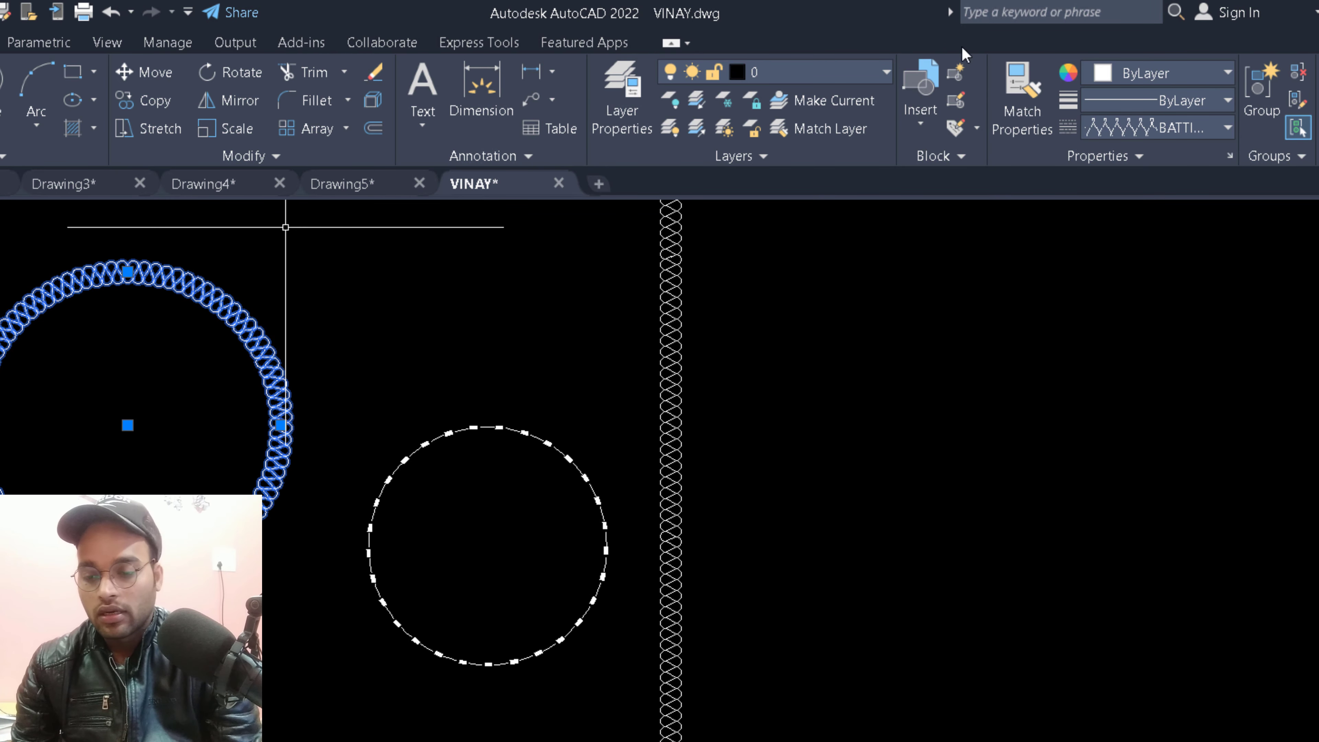
{"action": "left_click", "coordinate": [1198, 73]}
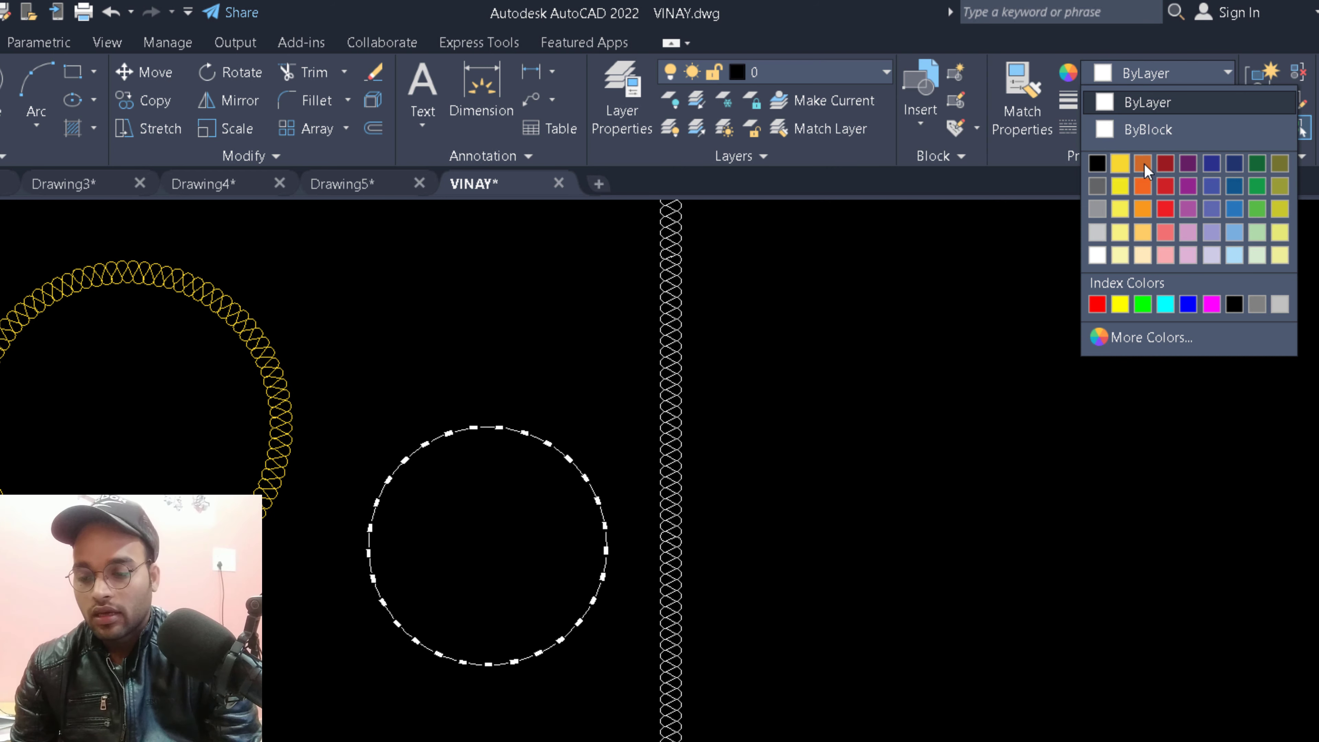
{"action": "left_click", "coordinate": [1167, 165]}
{"action": "key", "text": "Escape"}
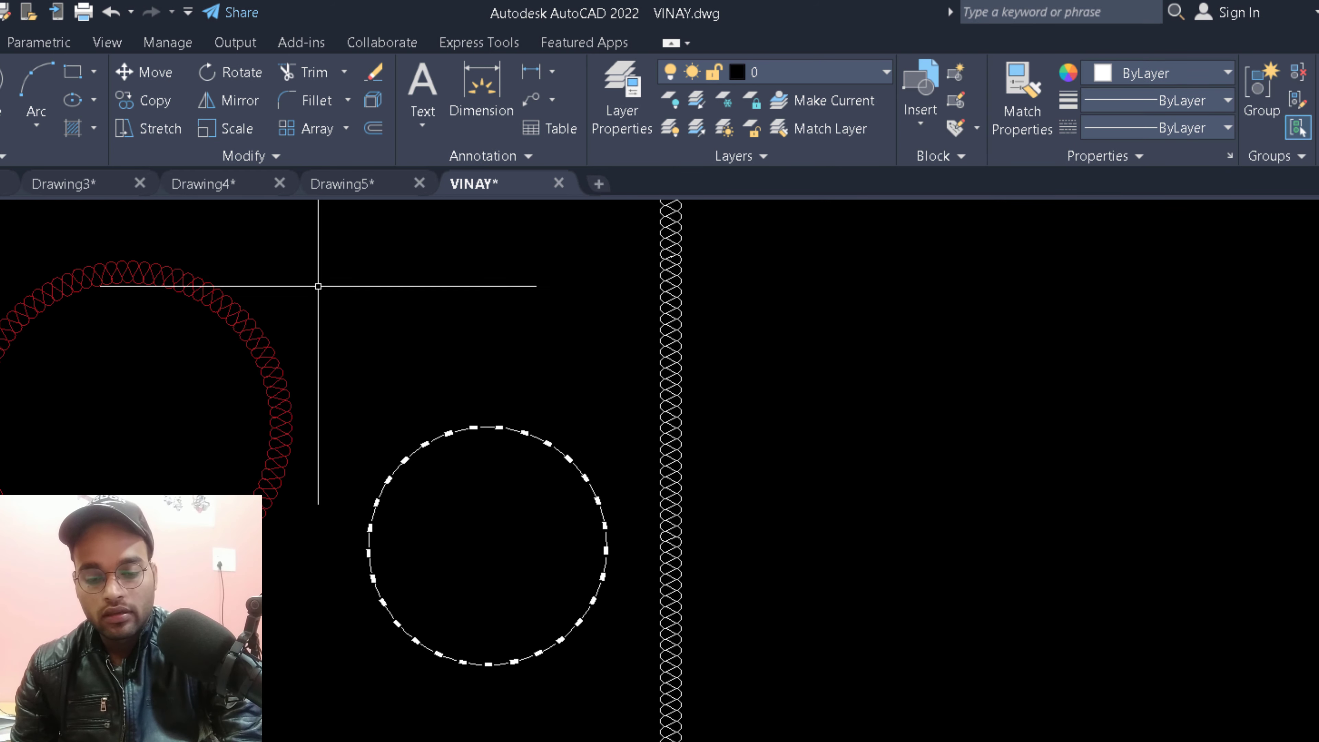
Step: Zoom around the drawing and glance at the linetype list without changing anything
{"action": "scroll", "coordinate": [233, 345], "scroll_direction": "up", "scroll_amount": 2}
{"action": "scroll", "coordinate": [291, 317], "scroll_direction": "up", "scroll_amount": 4}
{"action": "scroll", "coordinate": [308, 341], "scroll_direction": "up", "scroll_amount": 5}
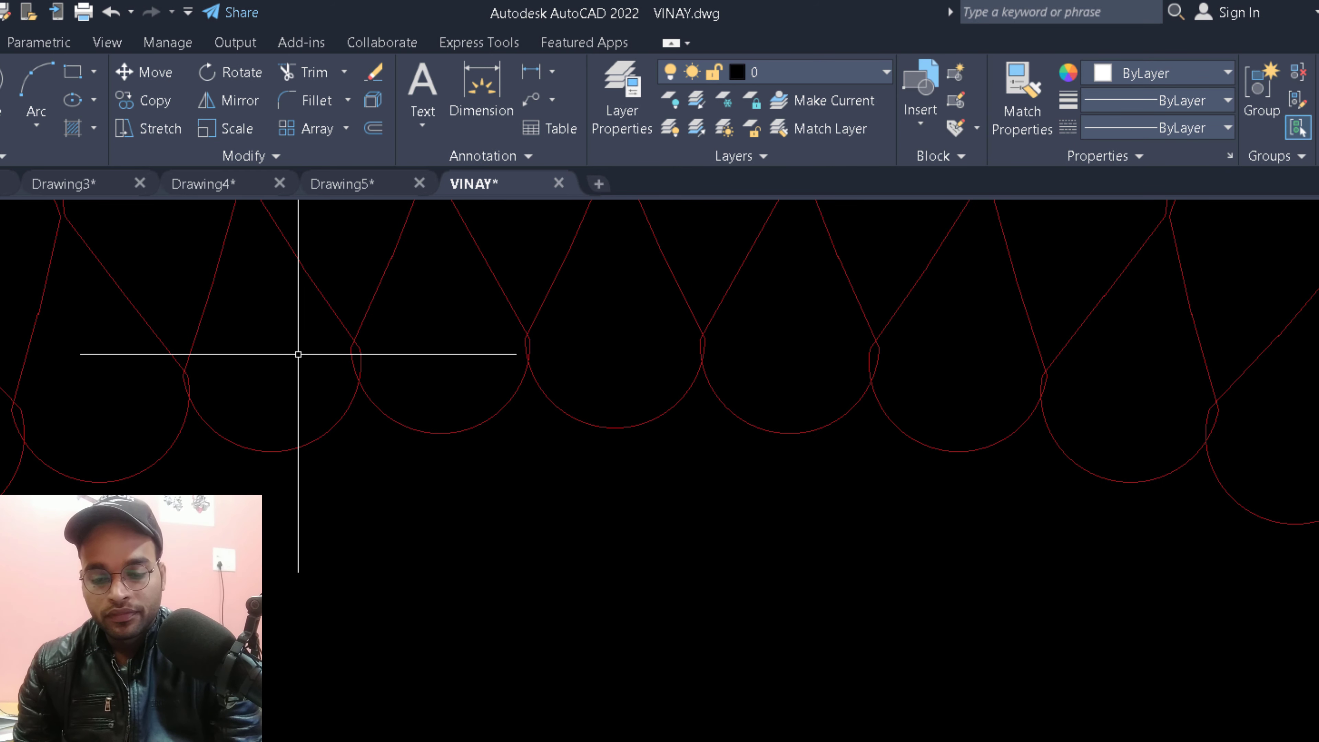
{"action": "scroll", "coordinate": [364, 416], "scroll_direction": "down", "scroll_amount": 5}
{"action": "scroll", "coordinate": [417, 394], "scroll_direction": "up", "scroll_amount": 9}
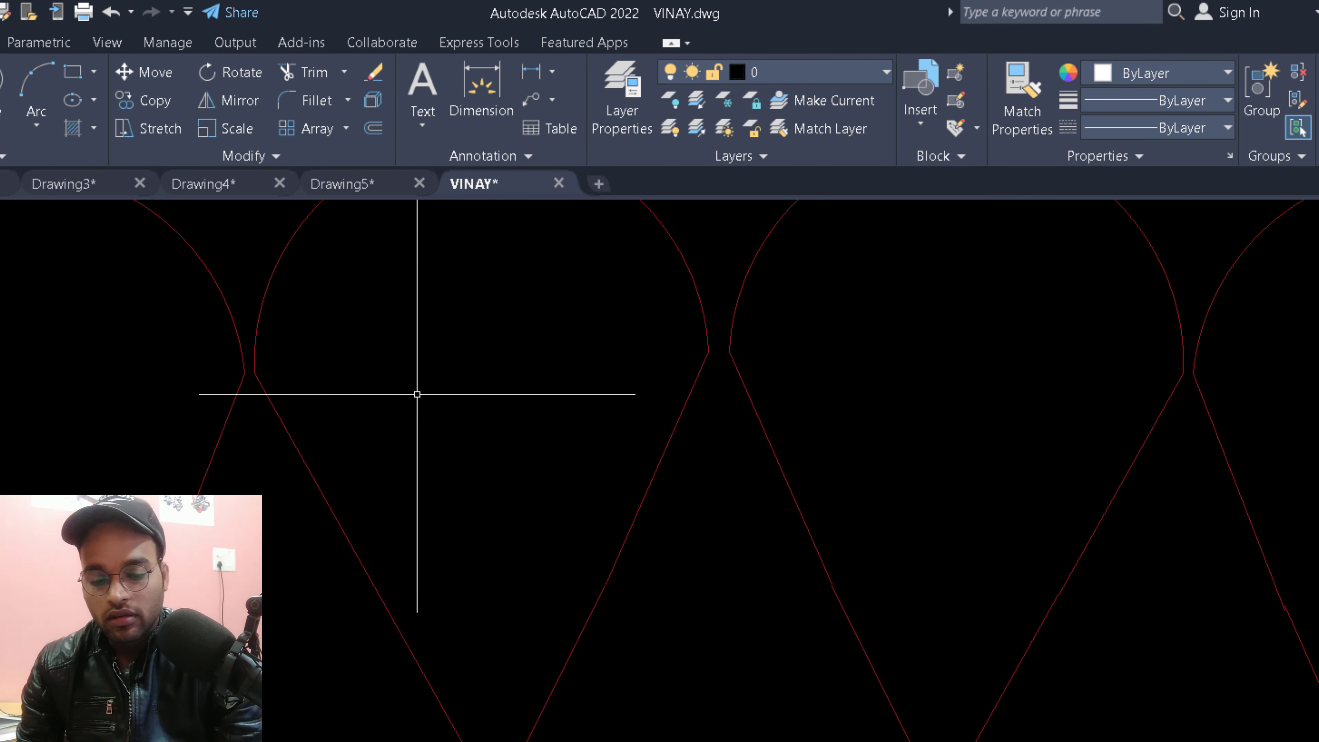
{"action": "scroll", "coordinate": [412, 530], "scroll_direction": "down", "scroll_amount": 3}
{"action": "scroll", "coordinate": [518, 403], "scroll_direction": "down", "scroll_amount": 3}
{"action": "scroll", "coordinate": [589, 451], "scroll_direction": "down", "scroll_amount": 3}
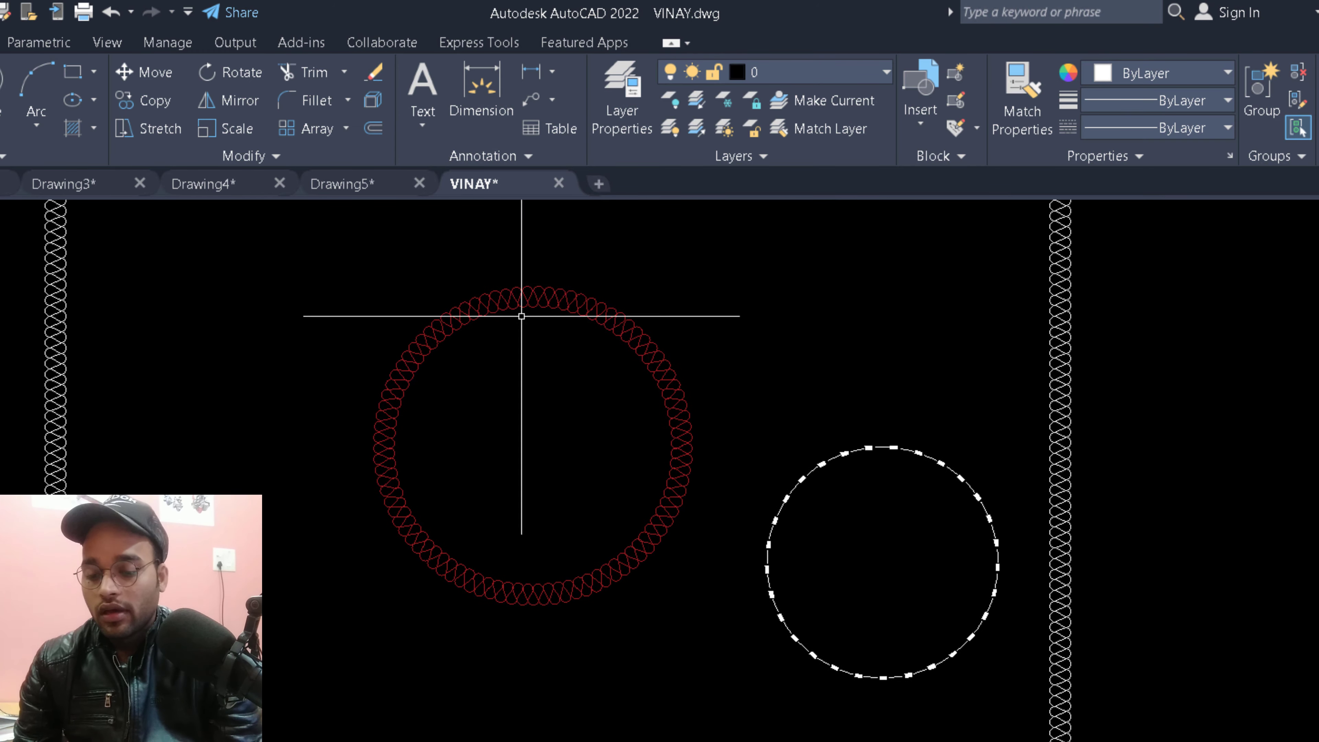
{"action": "scroll", "coordinate": [619, 492], "scroll_direction": "down", "scroll_amount": 1}
{"action": "scroll", "coordinate": [669, 589], "scroll_direction": "down", "scroll_amount": 1}
{"action": "scroll", "coordinate": [677, 576], "scroll_direction": "up", "scroll_amount": 4}
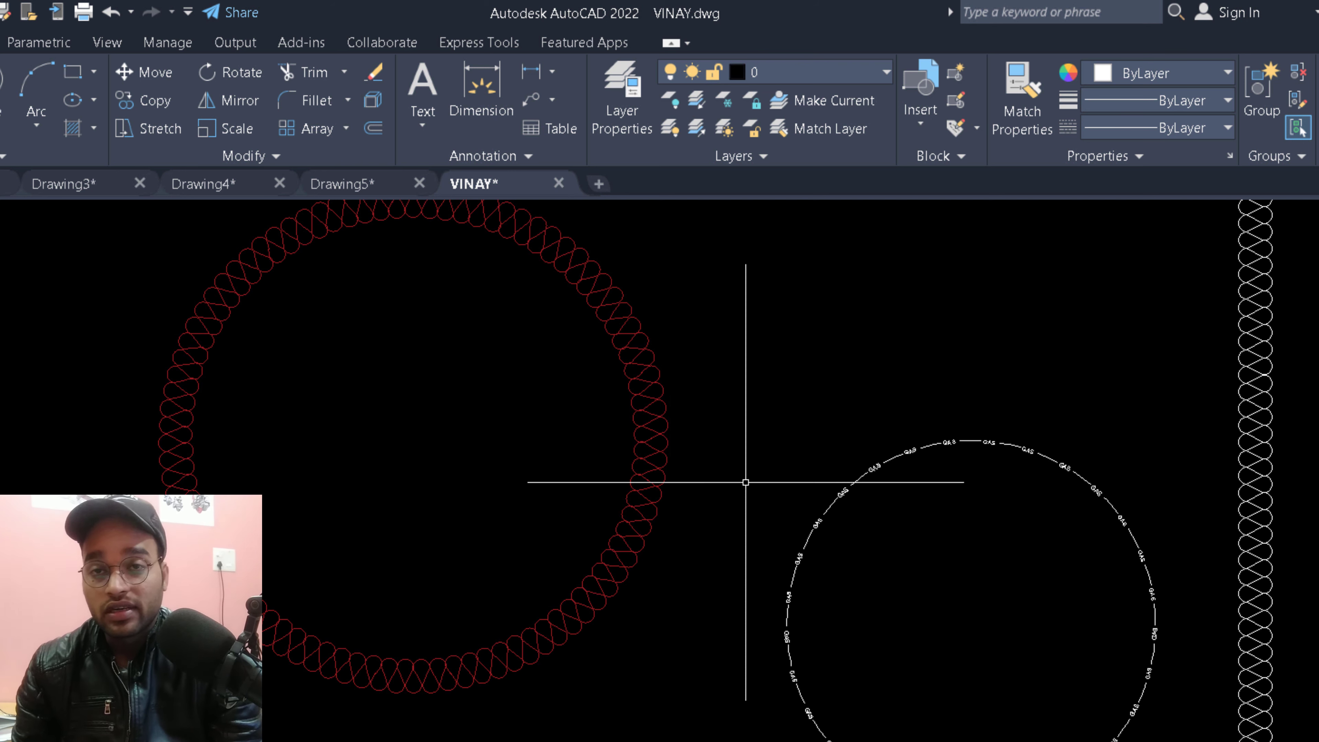
{"action": "left_click", "coordinate": [1155, 128]}
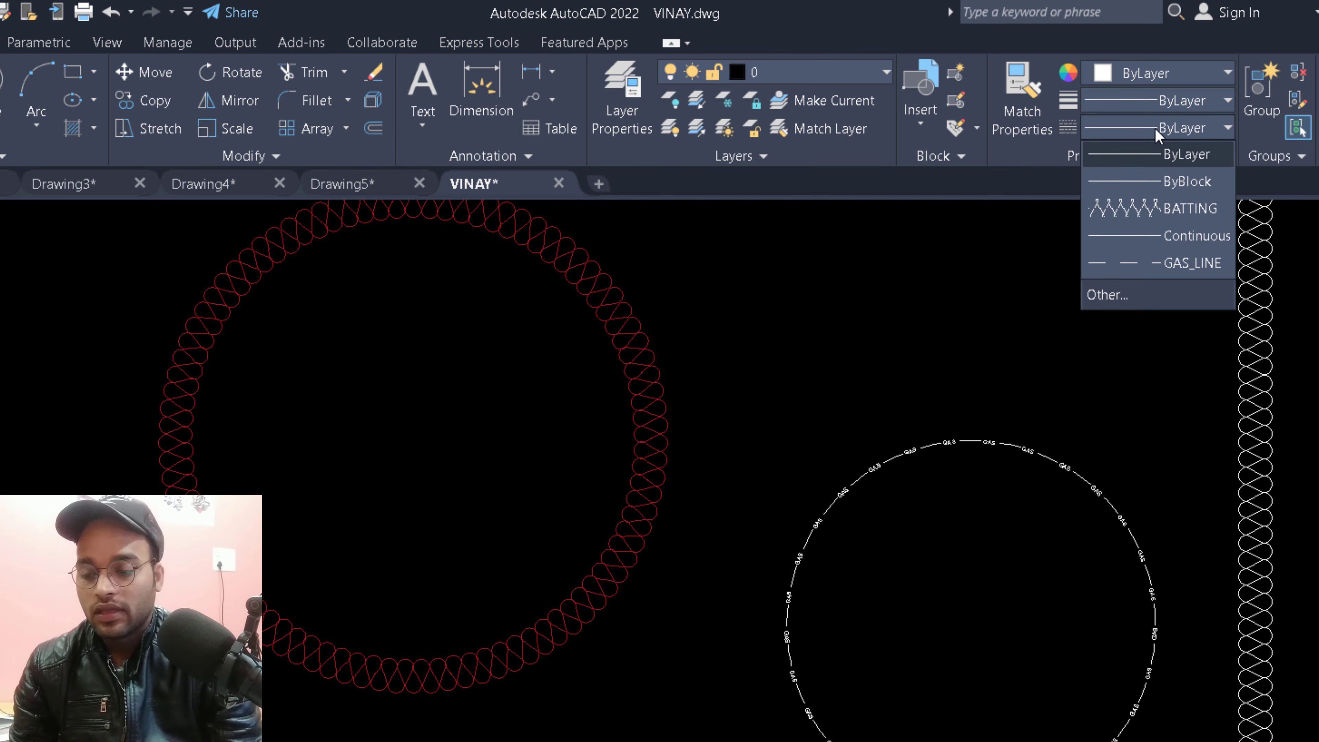
{"action": "left_click", "coordinate": [1155, 128]}
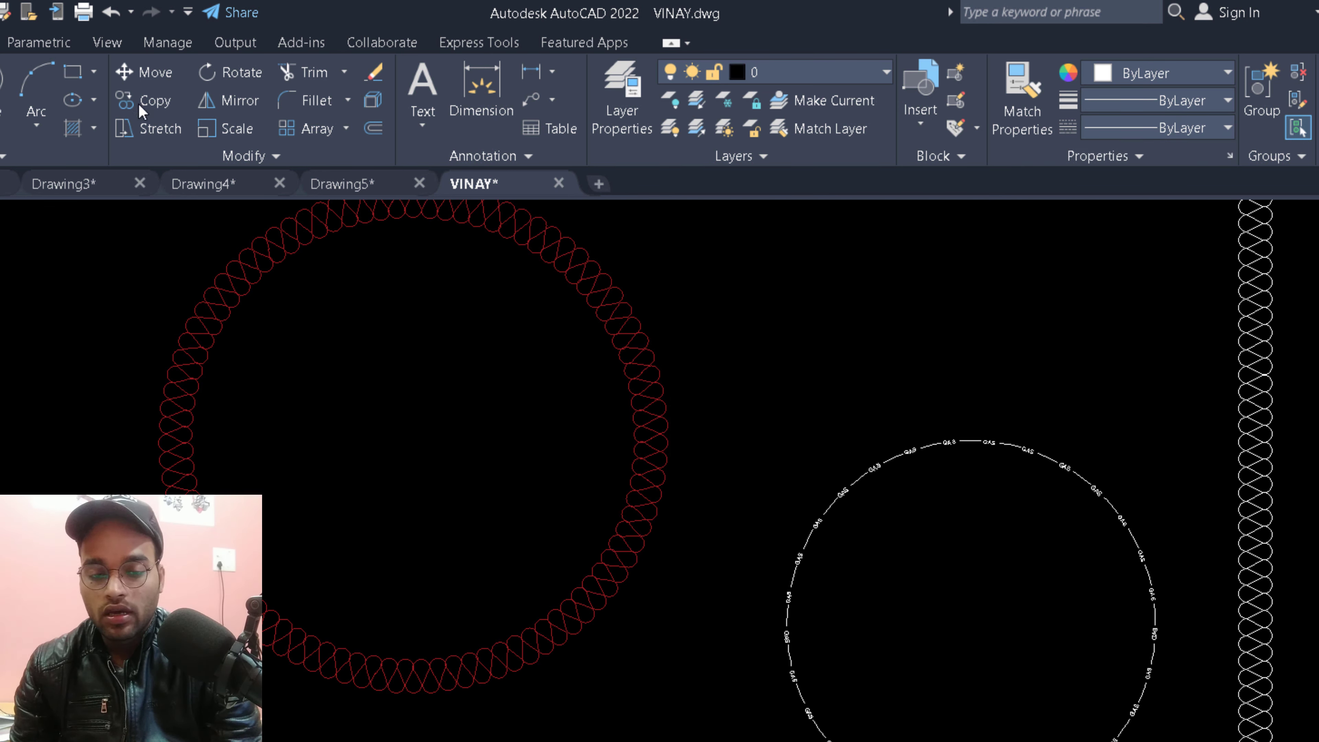
Step: Draw a small rectangle above the GAS circle
{"action": "left_click", "coordinate": [73, 72]}
{"action": "scroll", "coordinate": [371, 381], "scroll_direction": "down", "scroll_amount": 3}
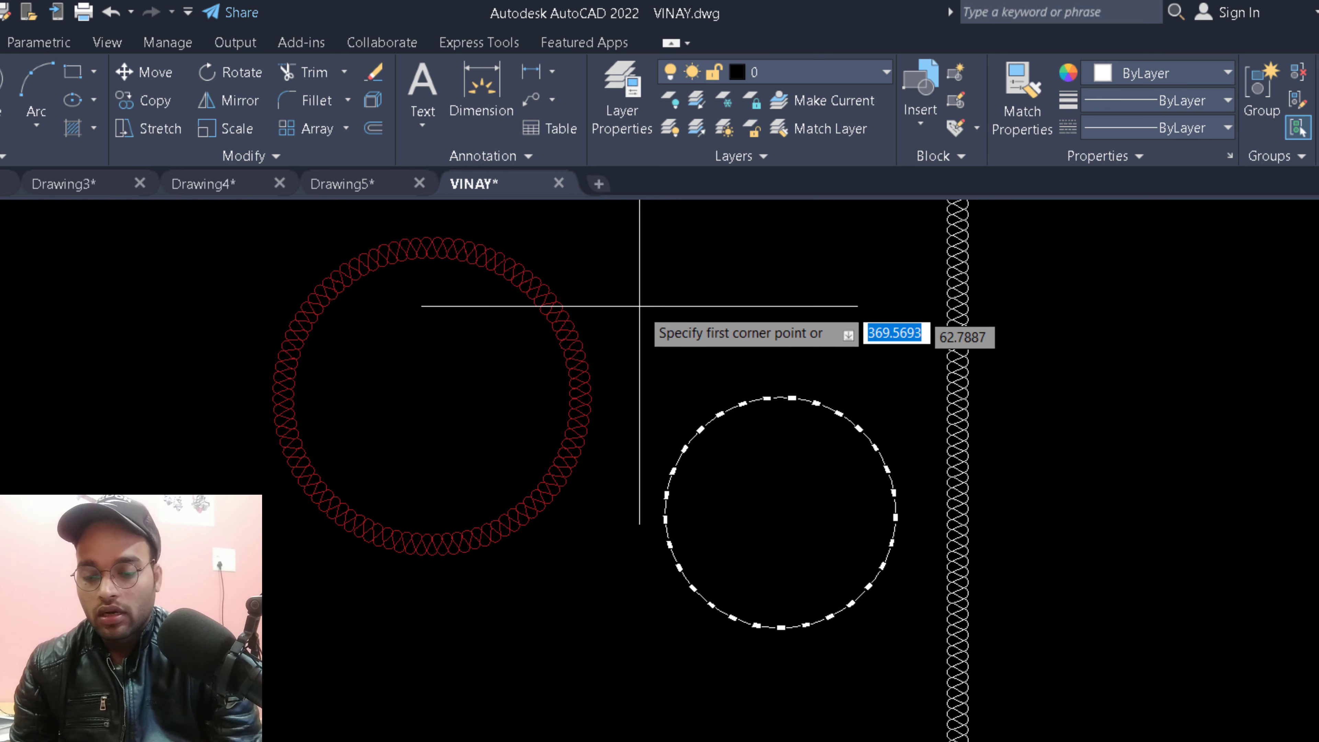
{"action": "scroll", "coordinate": [653, 397], "scroll_direction": "up", "scroll_amount": 2}
{"action": "left_click", "coordinate": [633, 332]}
{"action": "left_click", "coordinate": [789, 424]}
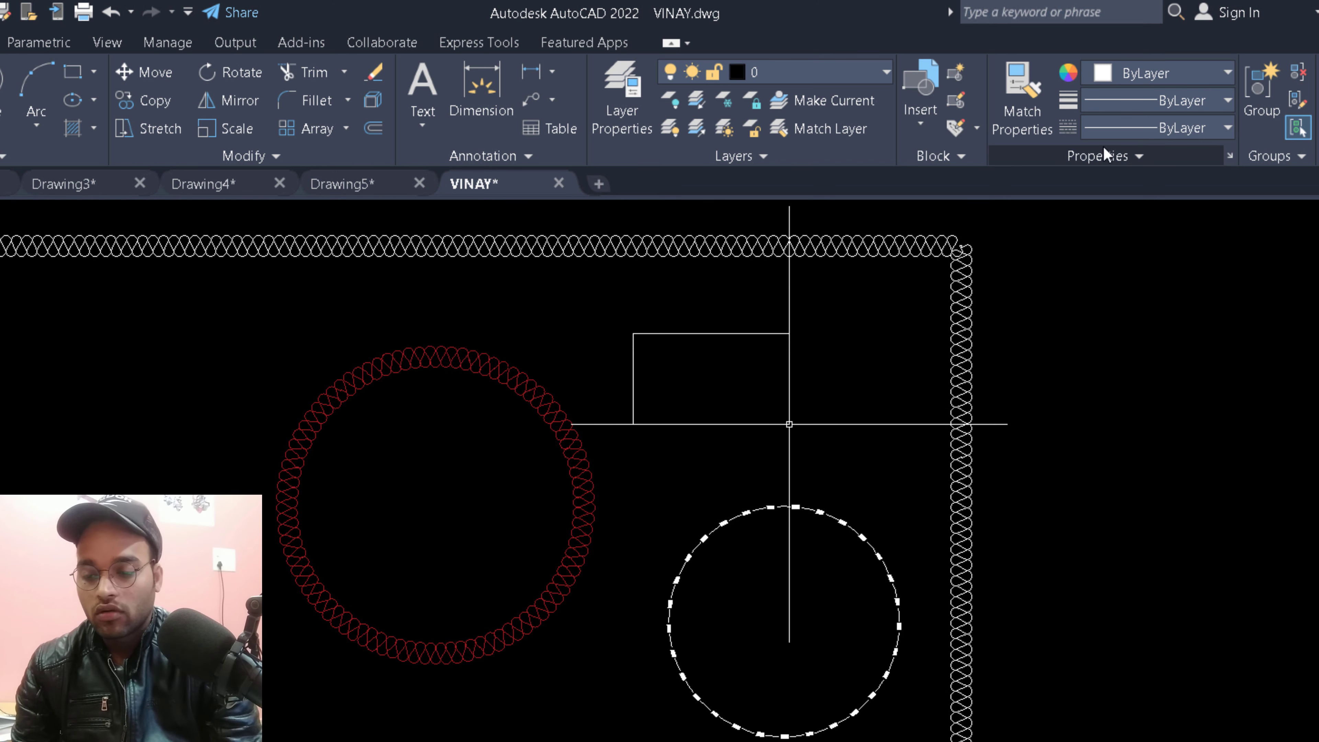
Step: Make GAS_LINE the current linetype and list the loadable linetypes from acad.lin
{"action": "left_click", "coordinate": [1196, 127]}
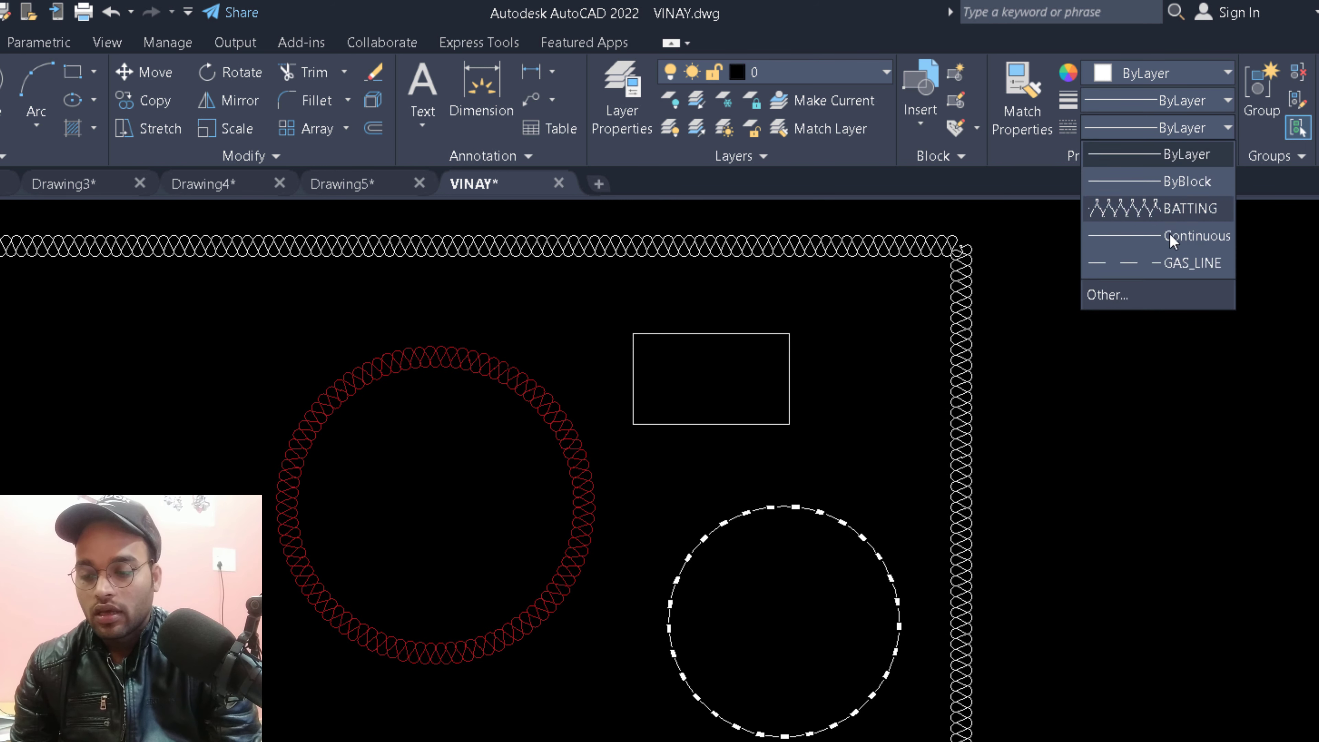
{"action": "left_click", "coordinate": [1150, 265]}
{"action": "left_click", "coordinate": [1118, 130]}
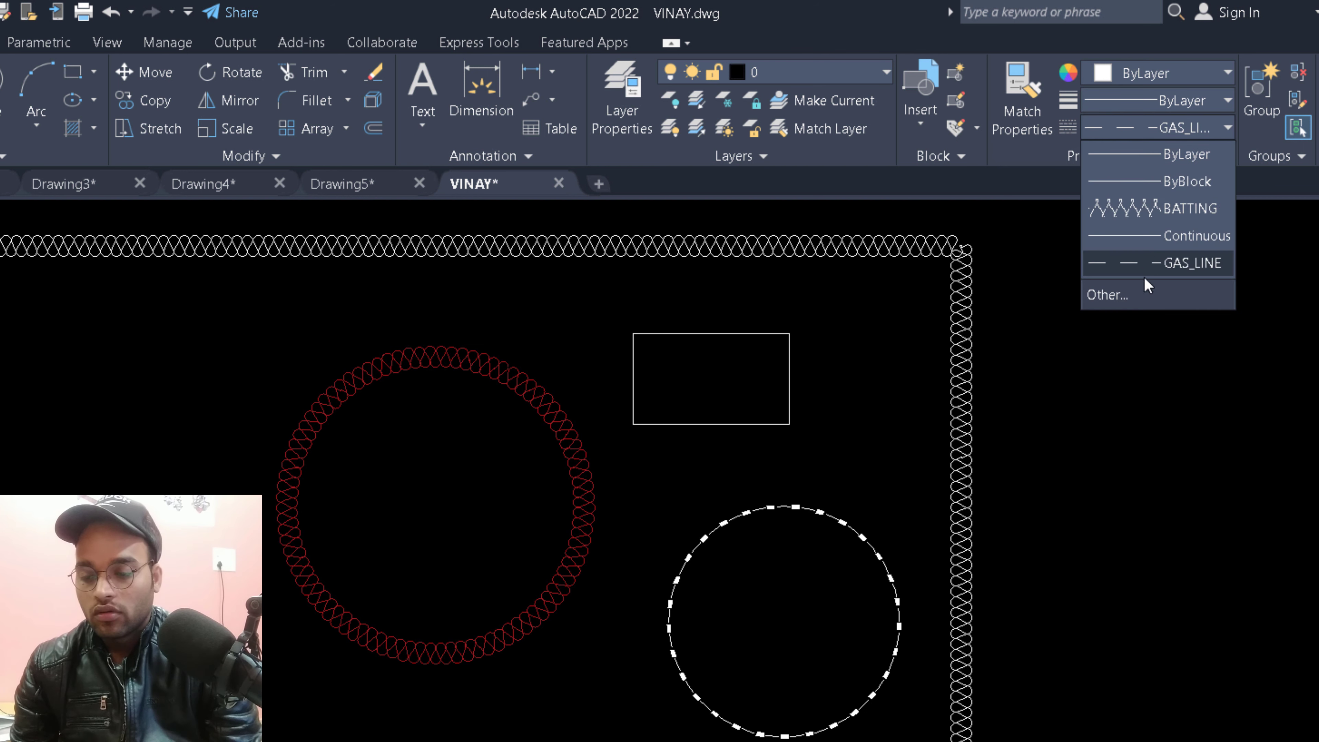
{"action": "left_click", "coordinate": [1132, 299]}
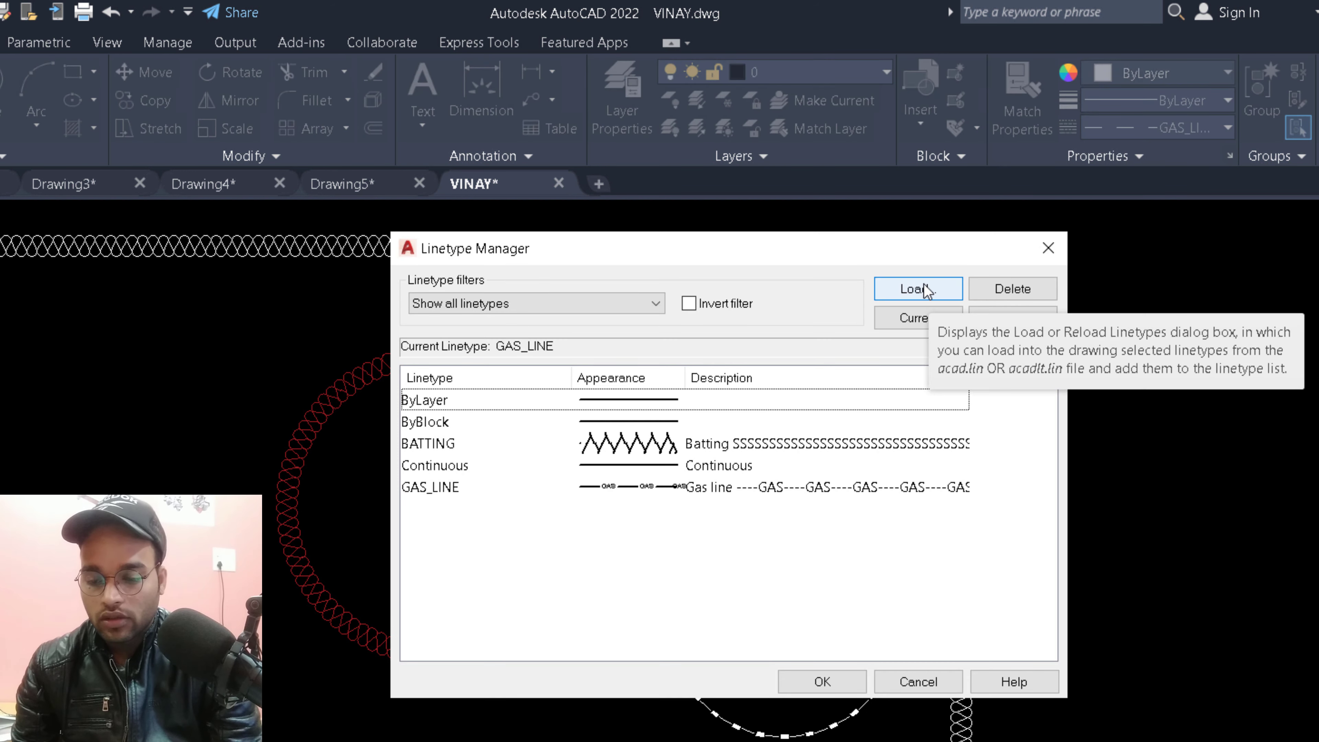
{"action": "left_click", "coordinate": [907, 294]}
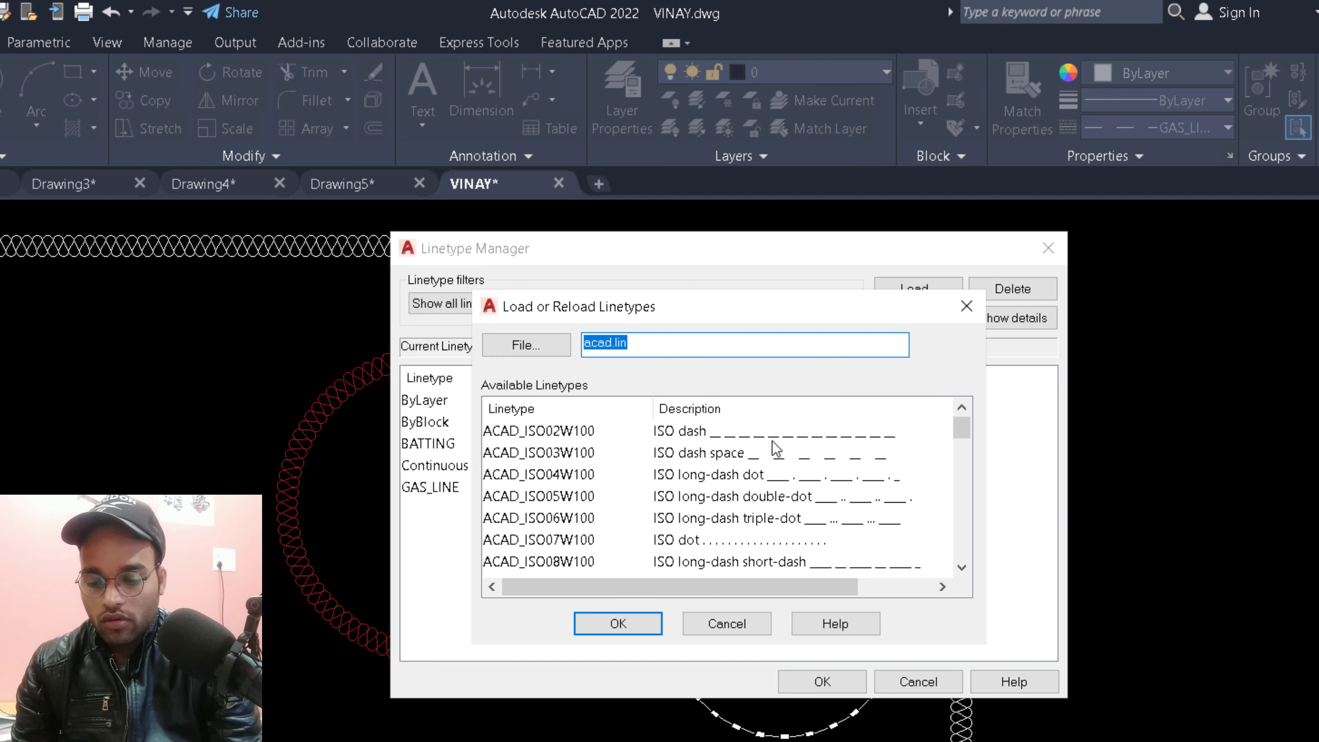
Step: Load the ACAD_ISO03W100 dash-space linetype into the drawing
{"action": "left_click", "coordinate": [780, 453]}
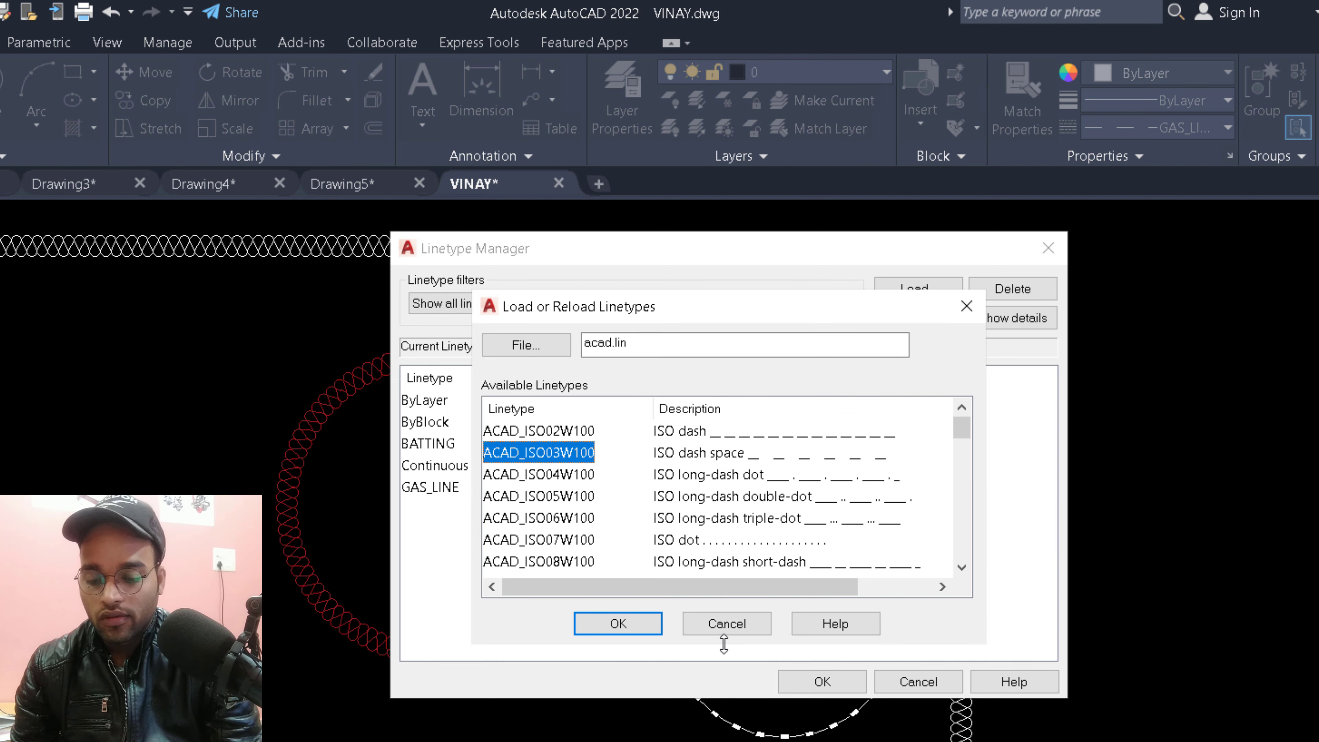
{"action": "left_click", "coordinate": [632, 629]}
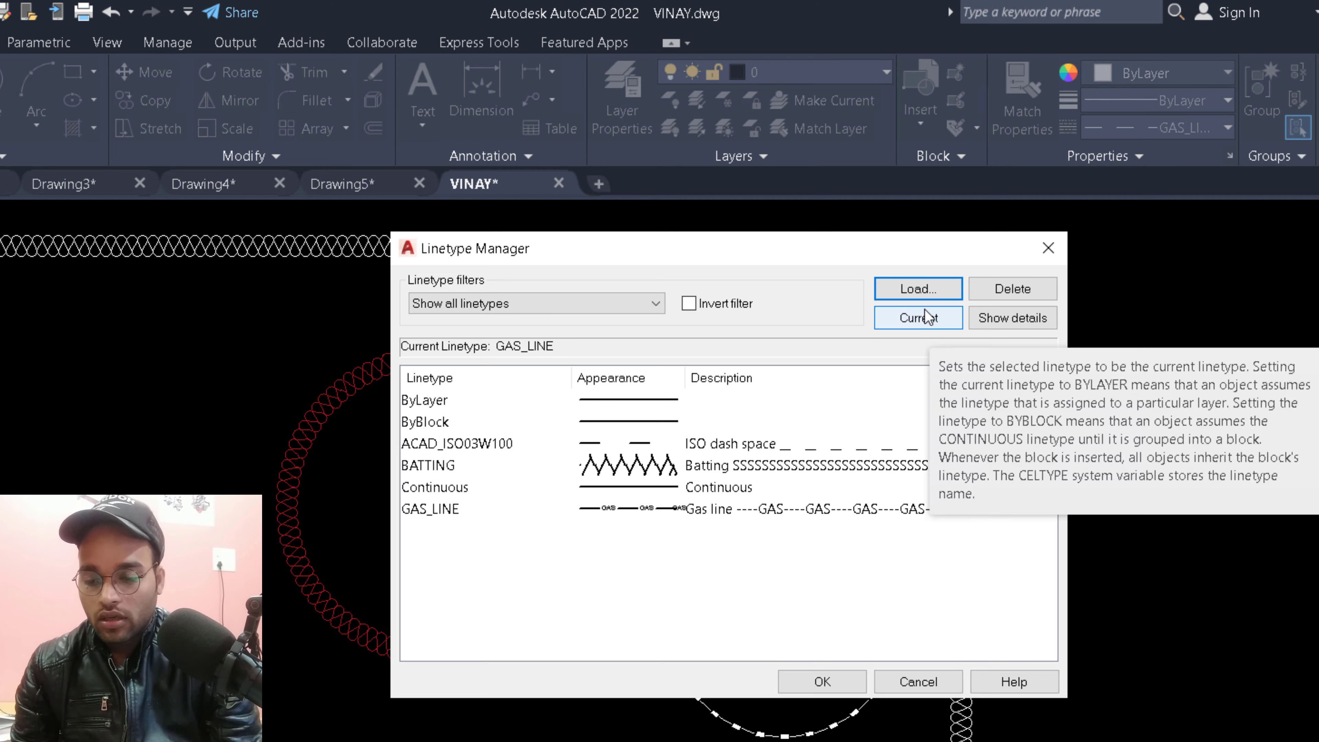
{"action": "left_click", "coordinate": [837, 691]}
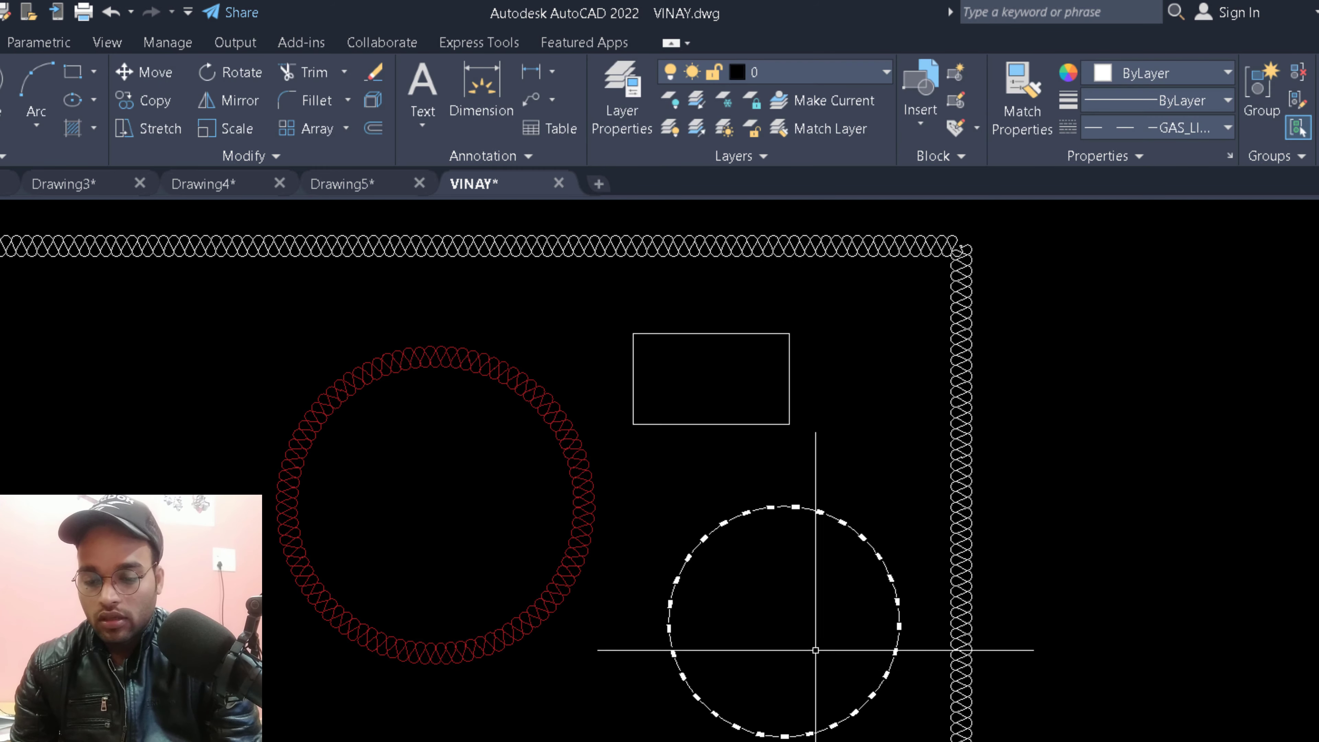
Step: Give the new rectangle the ACAD_ISO03W100 linetype, replacing a brief GAS_LINE trial
{"action": "left_click", "coordinate": [745, 334]}
{"action": "left_click", "coordinate": [1148, 130]}
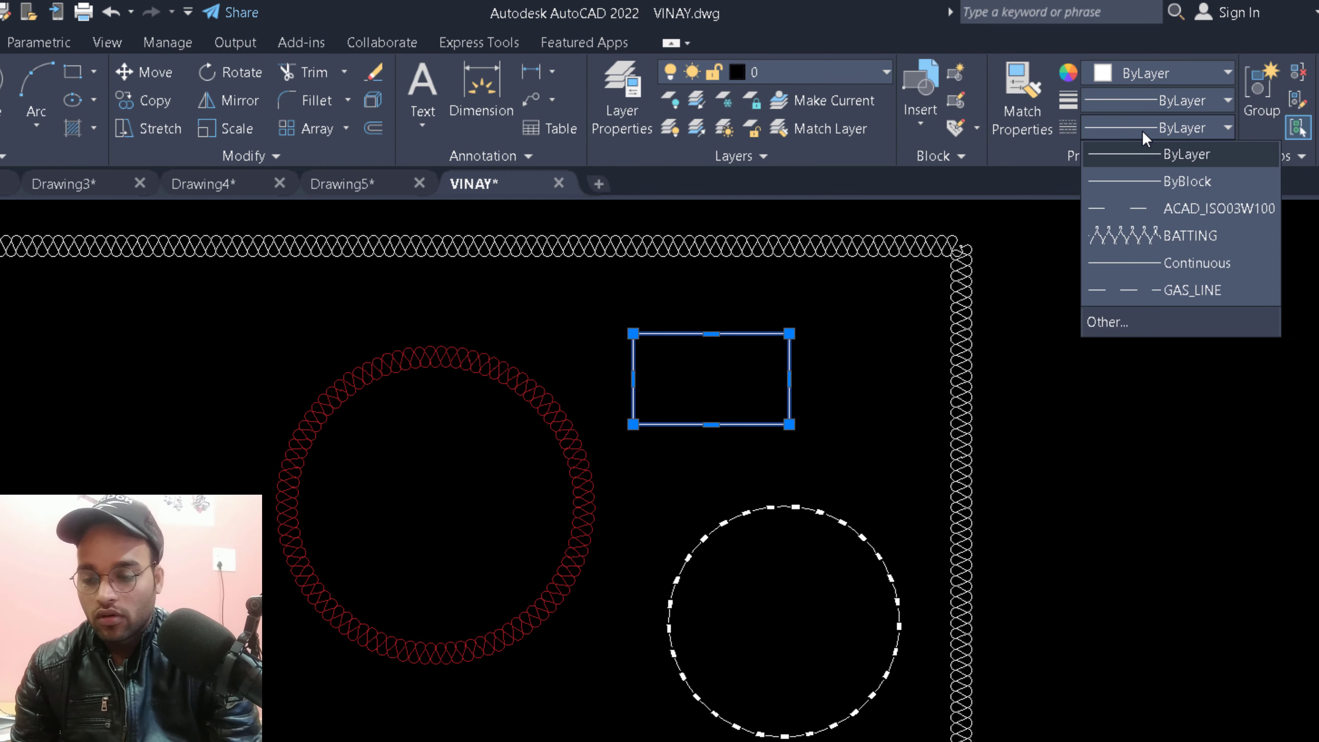
{"action": "left_click", "coordinate": [1130, 290]}
{"action": "scroll", "coordinate": [770, 396], "scroll_direction": "up", "scroll_amount": 8}
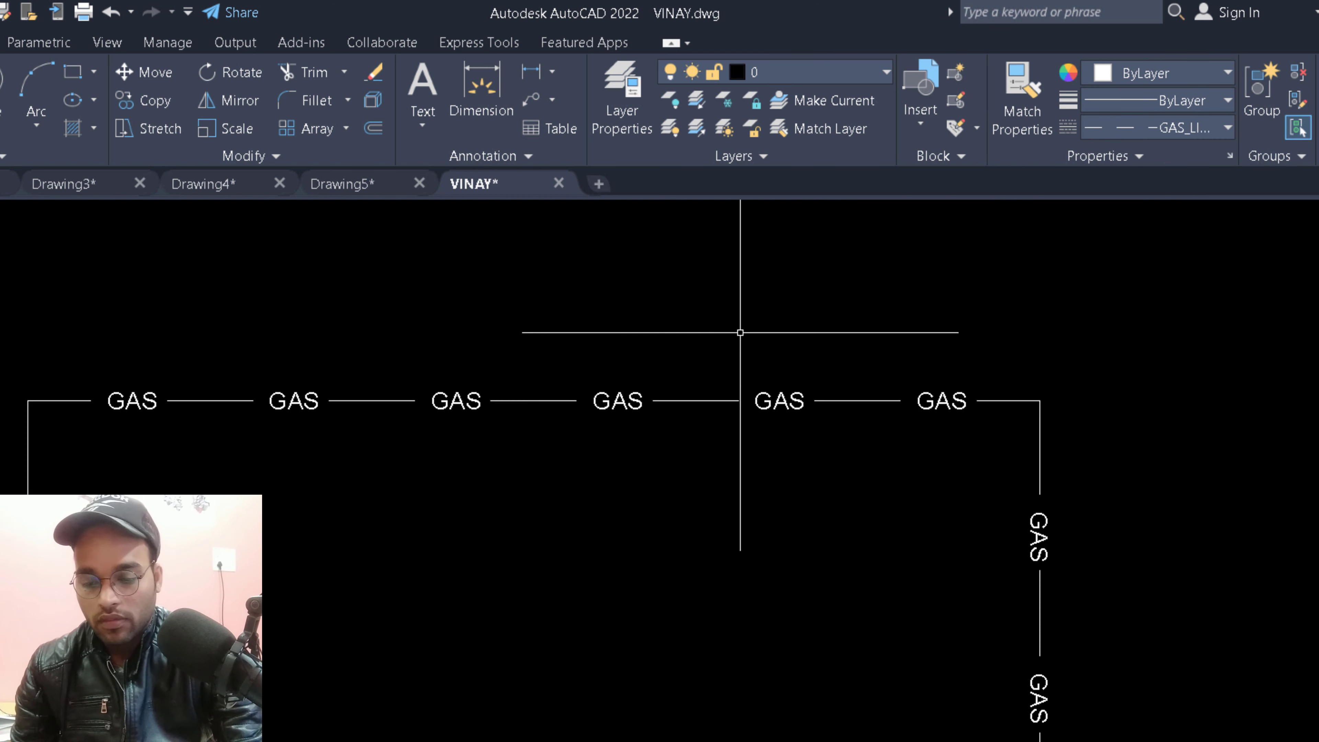
{"action": "scroll", "coordinate": [739, 330], "scroll_direction": "down", "scroll_amount": 4}
{"action": "scroll", "coordinate": [786, 331], "scroll_direction": "down", "scroll_amount": 2}
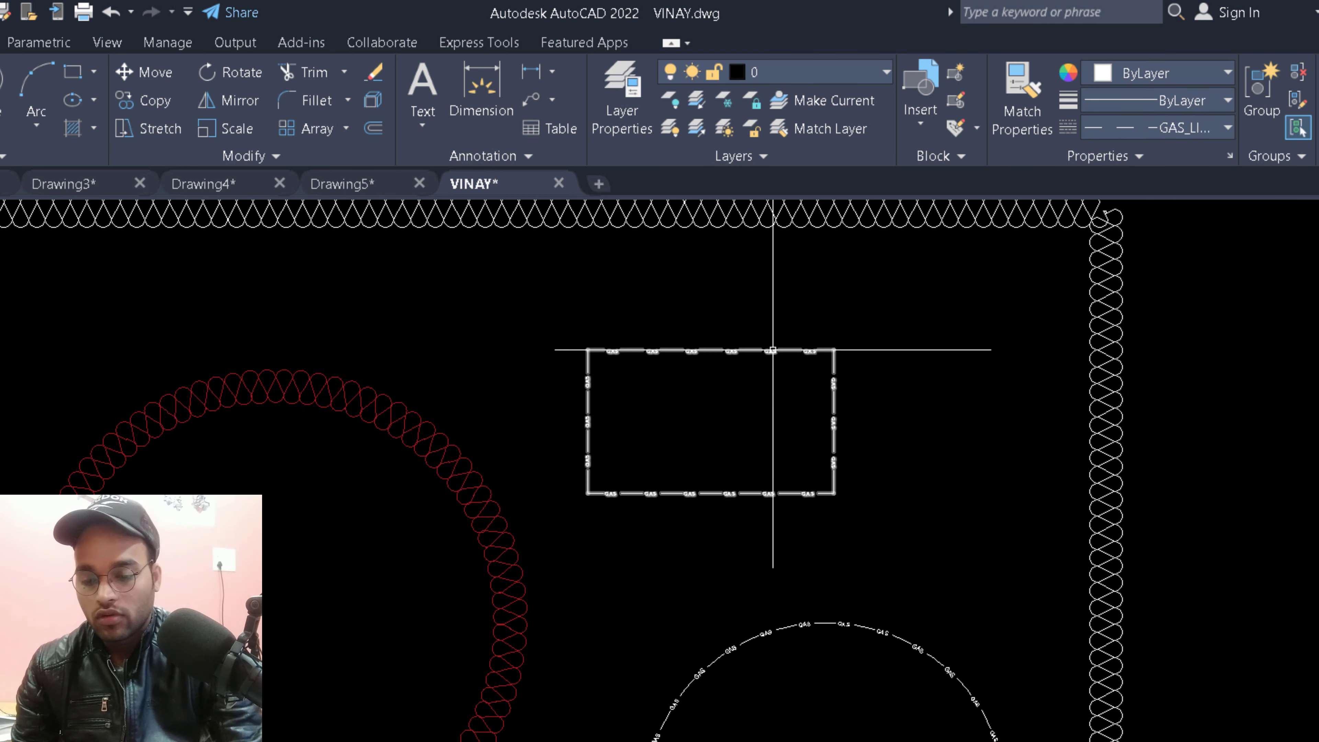
{"action": "left_click", "coordinate": [1093, 134]}
{"action": "left_click", "coordinate": [1142, 208]}
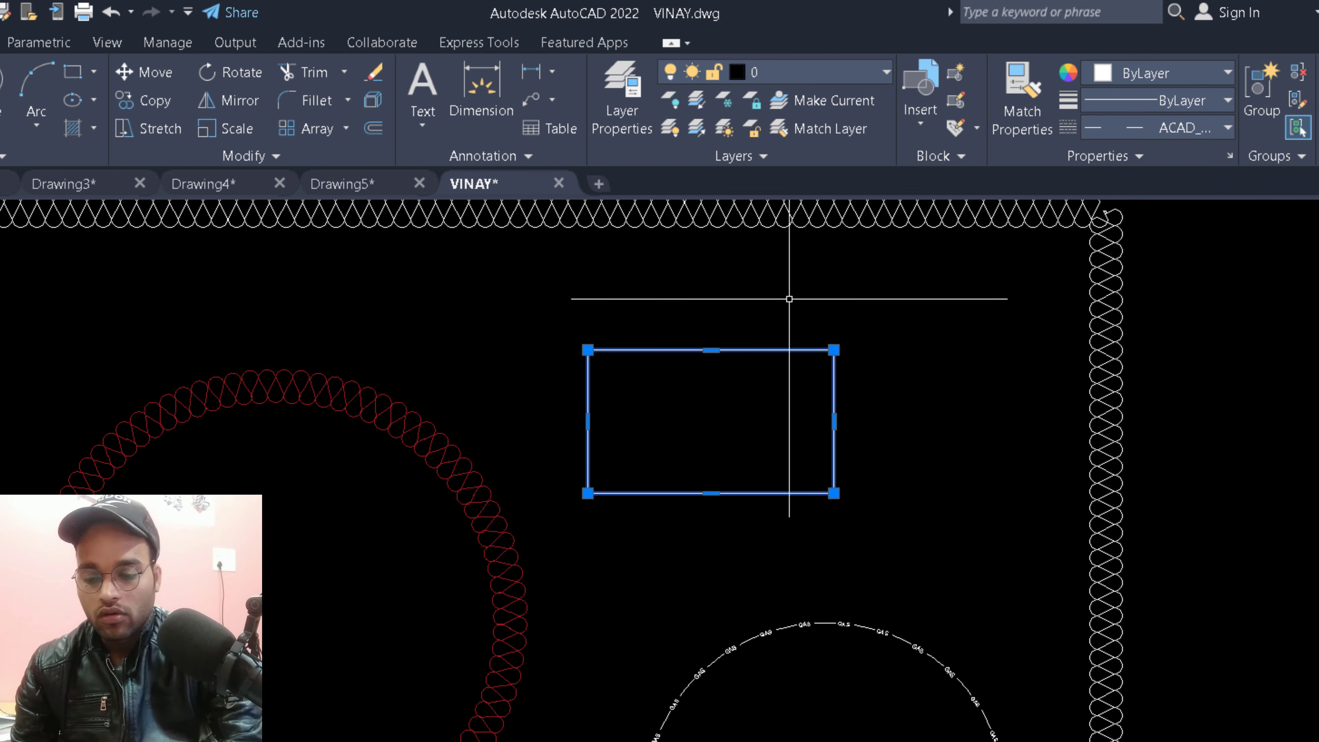
{"action": "key", "text": "Escape"}
Step: Zoom in and select the rectangle's edge to check its dashed pattern
{"action": "scroll", "coordinate": [789, 299], "scroll_direction": "up", "scroll_amount": 3}
{"action": "scroll", "coordinate": [725, 341], "scroll_direction": "up", "scroll_amount": 3}
{"action": "scroll", "coordinate": [589, 450], "scroll_direction": "up", "scroll_amount": 2}
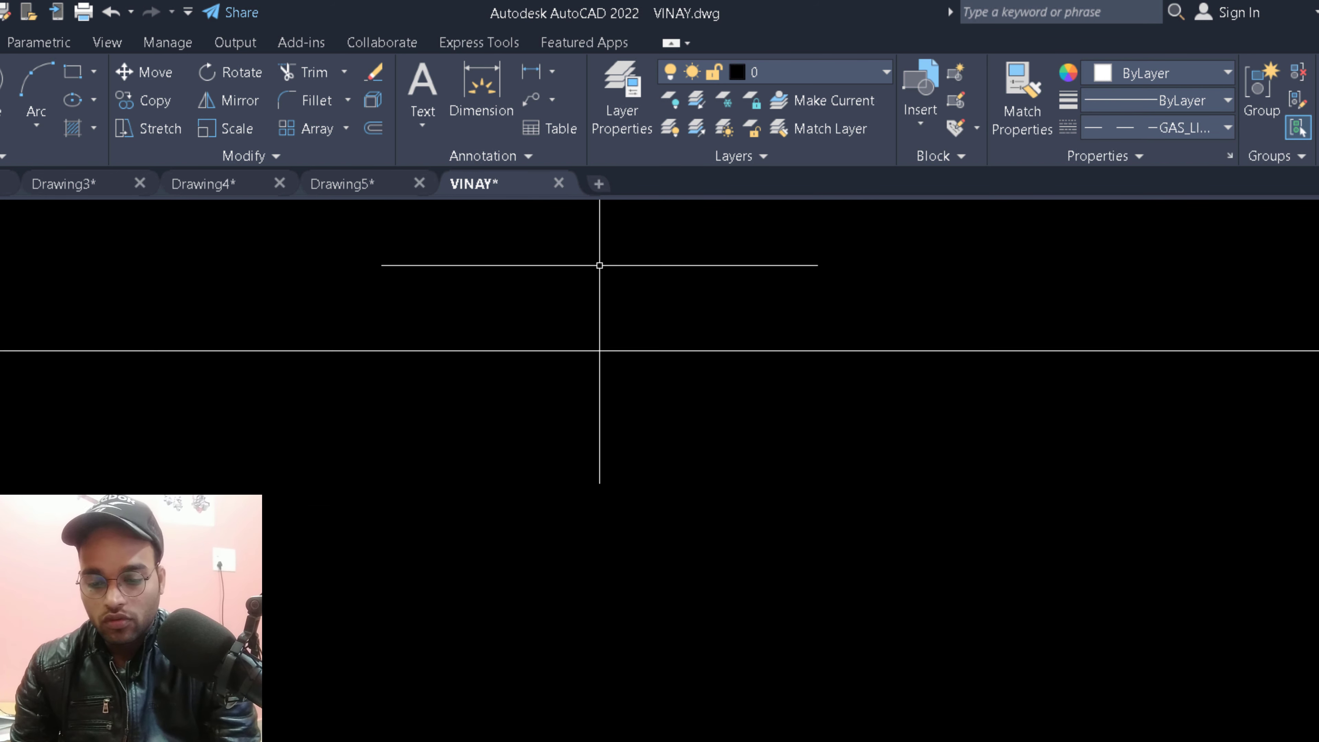
{"action": "scroll", "coordinate": [599, 265], "scroll_direction": "up", "scroll_amount": 2}
{"action": "scroll", "coordinate": [554, 442], "scroll_direction": "up", "scroll_amount": 2}
{"action": "scroll", "coordinate": [554, 351], "scroll_direction": "down", "scroll_amount": 3}
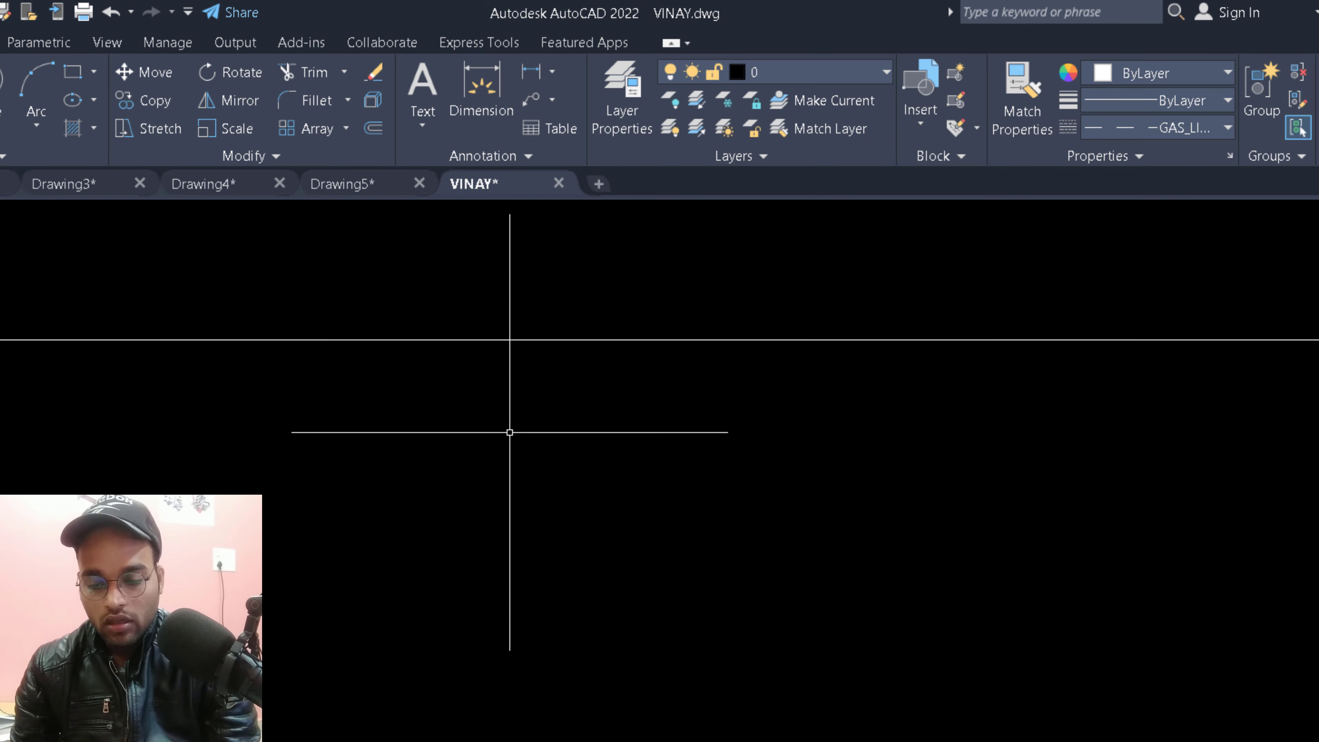
{"action": "scroll", "coordinate": [536, 356], "scroll_direction": "down", "scroll_amount": 3}
{"action": "scroll", "coordinate": [556, 347], "scroll_direction": "up", "scroll_amount": 2}
{"action": "scroll", "coordinate": [551, 333], "scroll_direction": "down", "scroll_amount": 2}
{"action": "scroll", "coordinate": [551, 325], "scroll_direction": "up", "scroll_amount": 1}
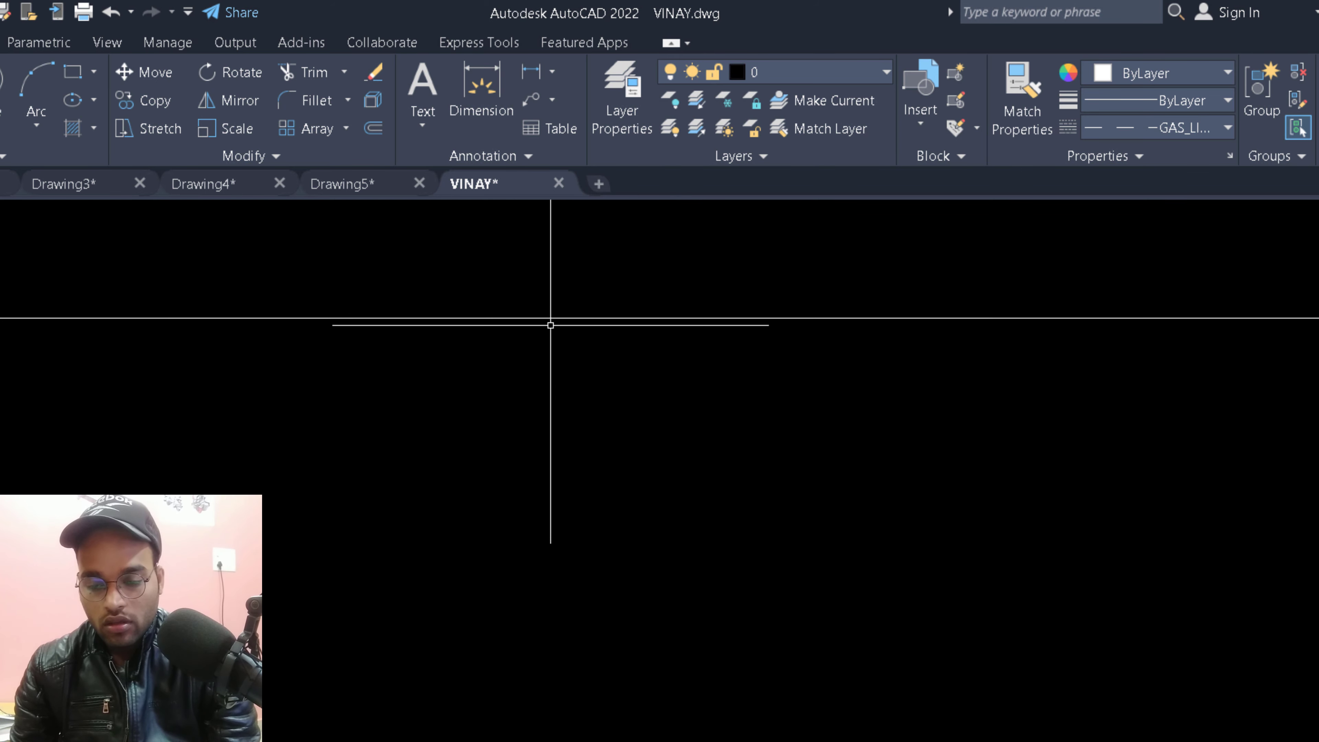
{"action": "left_click", "coordinate": [601, 308]}
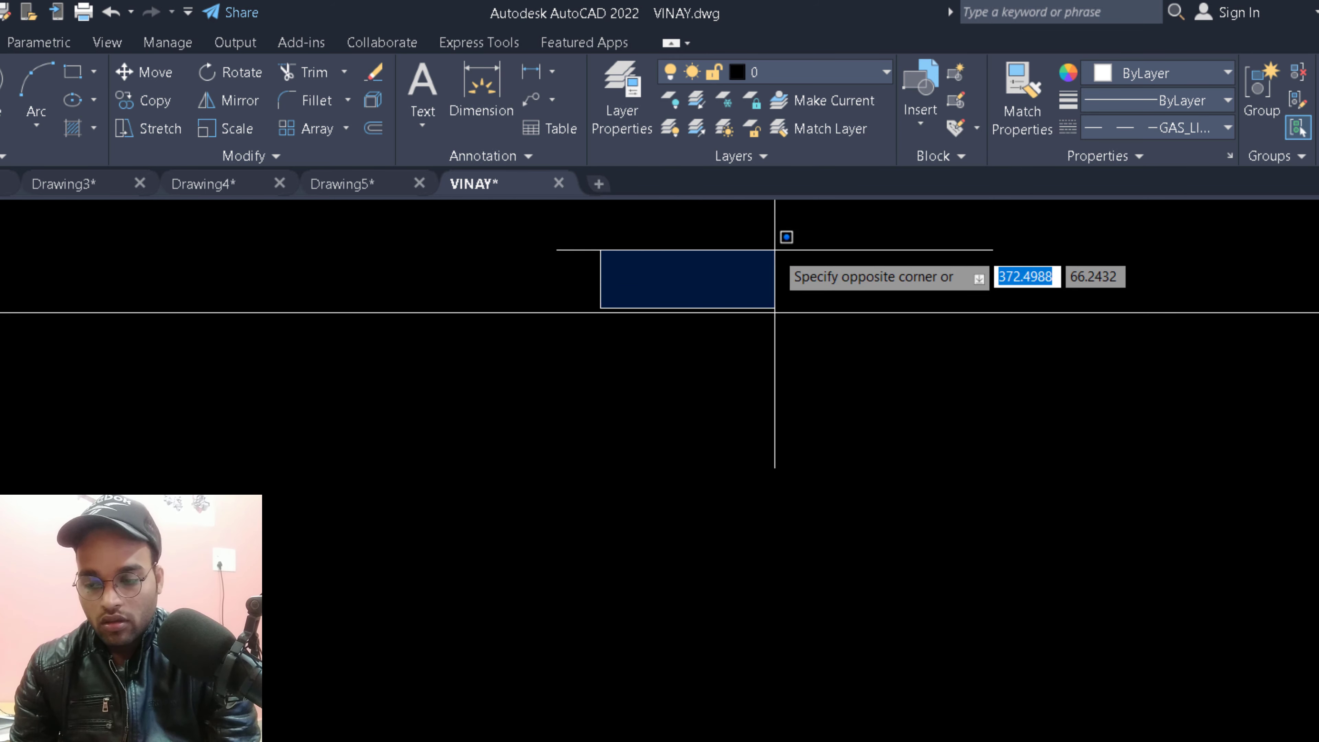
{"action": "left_click", "coordinate": [775, 250]}
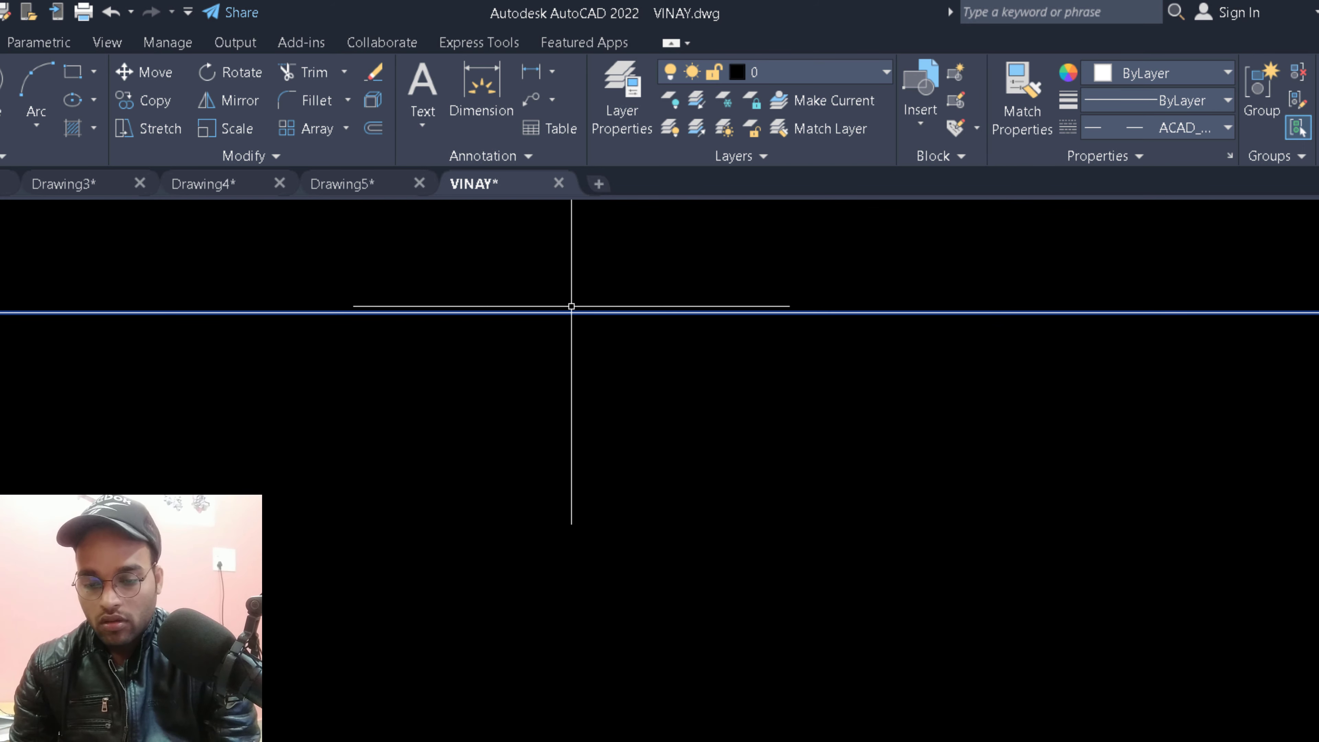
{"action": "scroll", "coordinate": [571, 364], "scroll_direction": "up", "scroll_amount": 2}
{"action": "scroll", "coordinate": [551, 384], "scroll_direction": "up", "scroll_amount": 2}
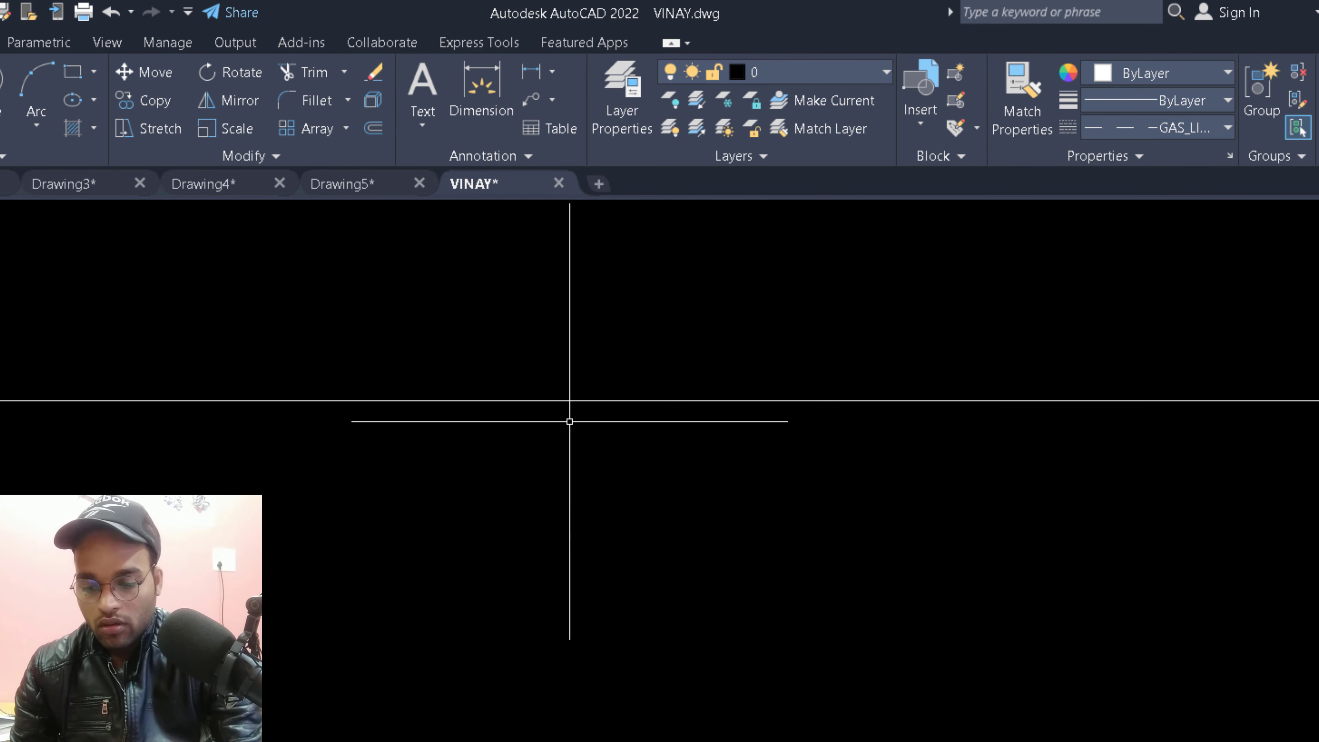
{"action": "mouse_move", "coordinate": [562, 413]}
{"action": "middle_mouse_down"}
{"action": "mouse_move", "coordinate": [524, 262]}
{"action": "mouse_move", "coordinate": [545, 313]}
{"action": "mouse_move", "coordinate": [578, 295]}
{"action": "mouse_move", "coordinate": [569, 274]}
{"action": "mouse_move", "coordinate": [569, 294]}
{"action": "middle_mouse_up"}
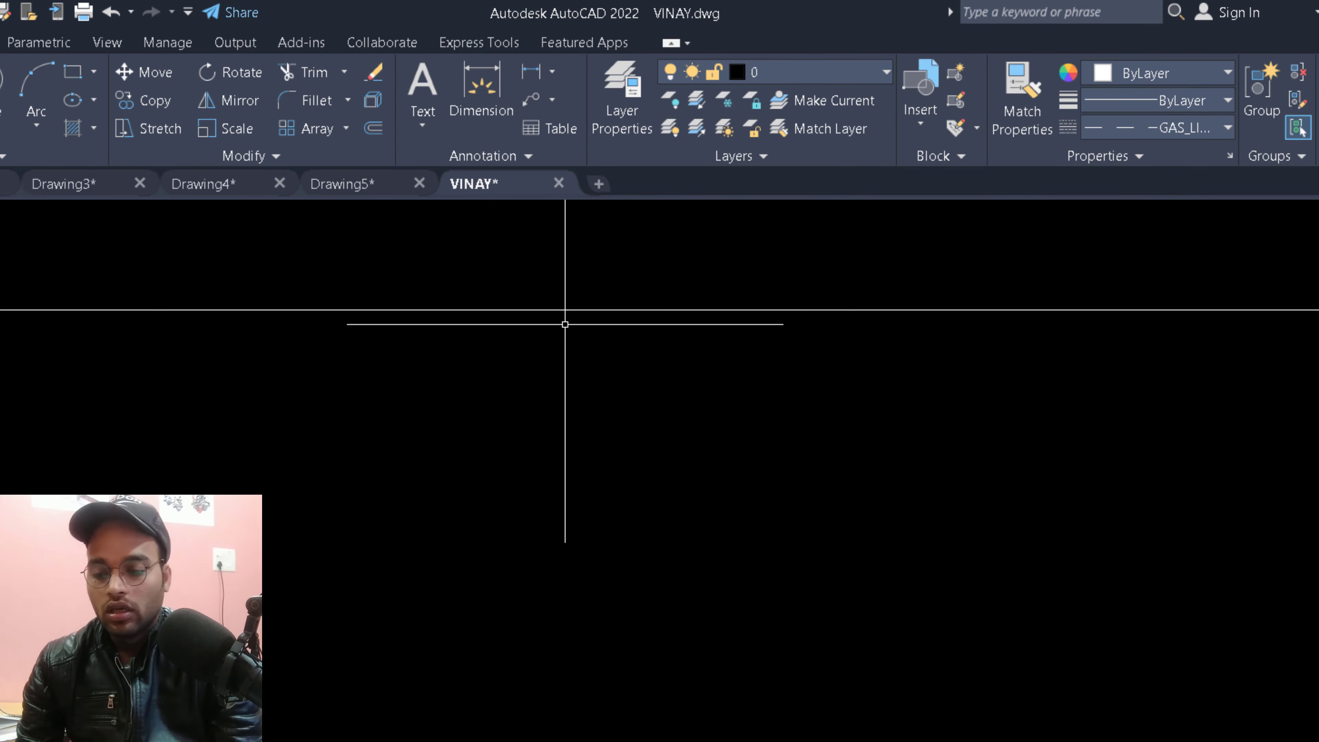
{"action": "scroll", "coordinate": [533, 280], "scroll_direction": "down", "scroll_amount": 3}
{"action": "scroll", "coordinate": [513, 285], "scroll_direction": "down", "scroll_amount": 2}
{"action": "scroll", "coordinate": [568, 389], "scroll_direction": "up", "scroll_amount": 2}
Step: Reset the large left circle's colour from red to ByLayer
{"action": "middle_click_drag", "start_coordinate": [569, 389], "coordinate": [787, 362]}
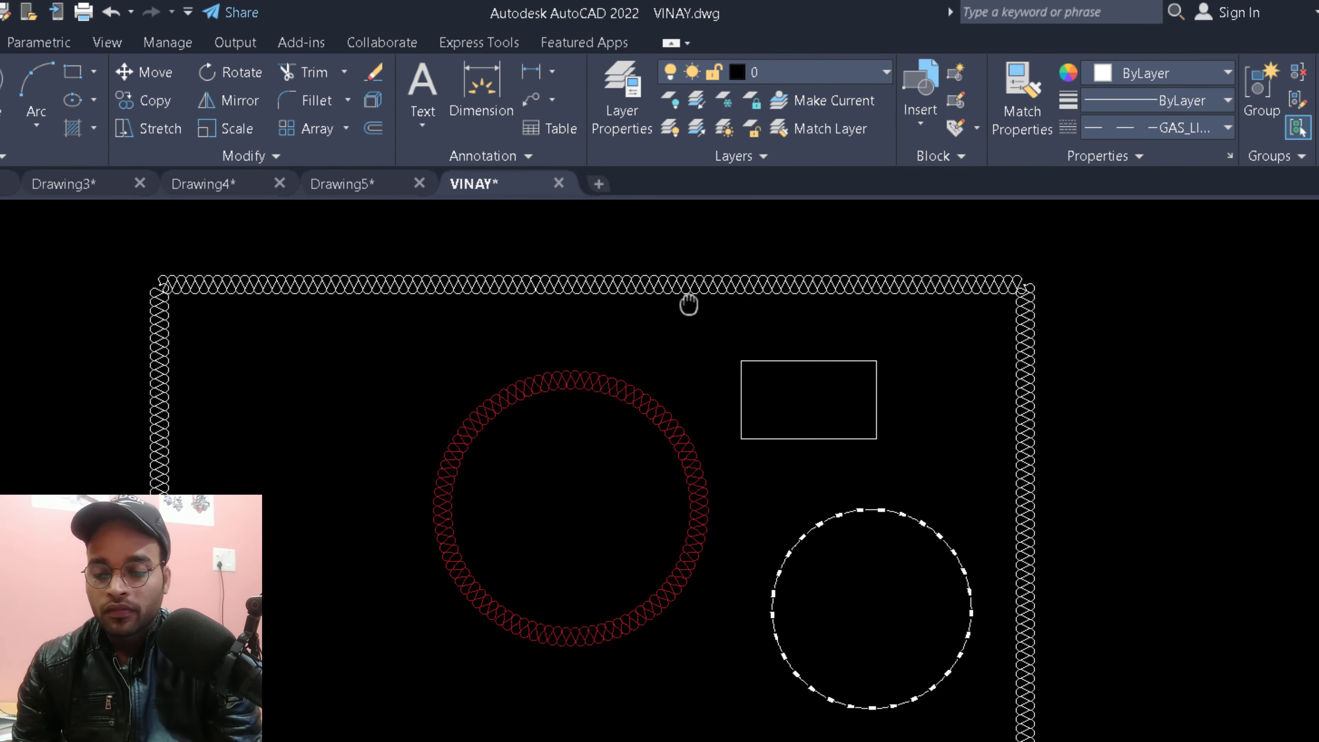
{"action": "left_click", "coordinate": [1228, 127]}
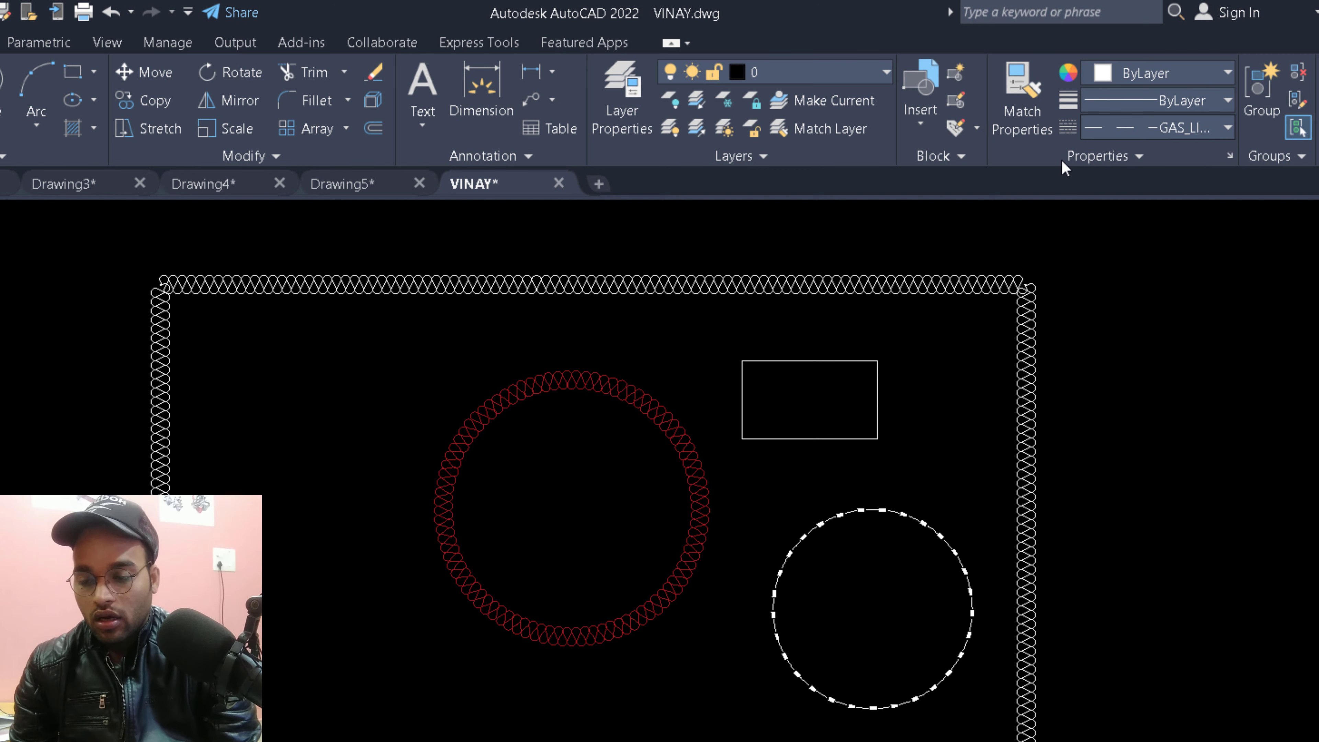
{"action": "left_click", "coordinate": [501, 397]}
{"action": "left_click", "coordinate": [1135, 71]}
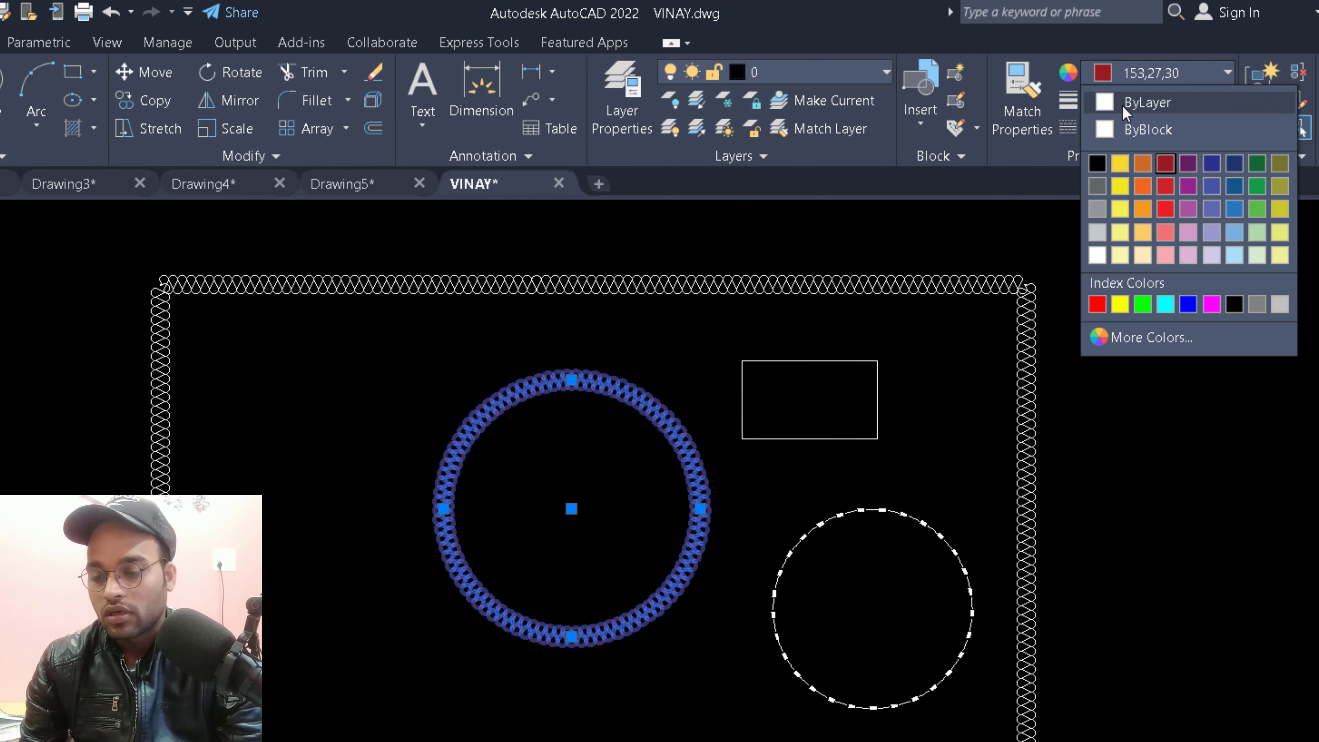
{"action": "left_click", "coordinate": [1104, 101]}
{"action": "key", "text": "Escape"}
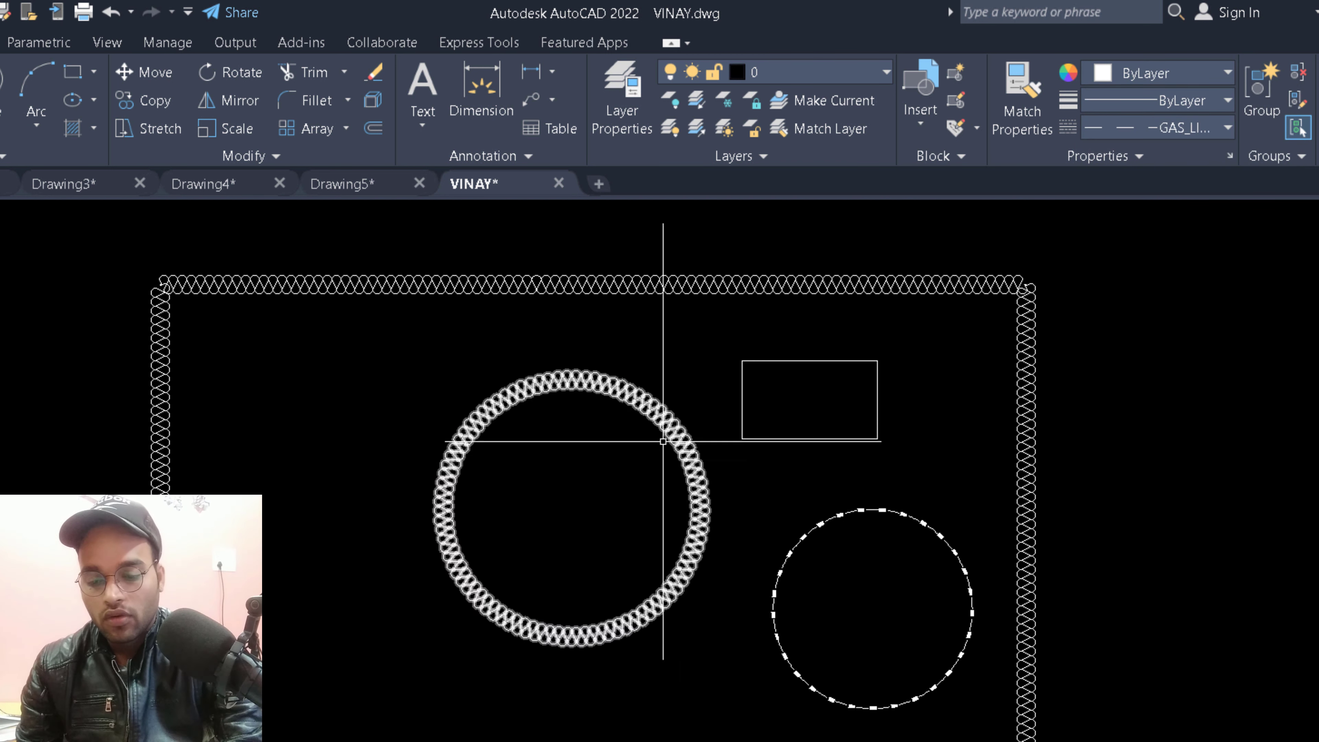
Step: Set the circle's linetype to ByLayer so it draws as a continuous line
{"action": "left_click", "coordinate": [648, 402]}
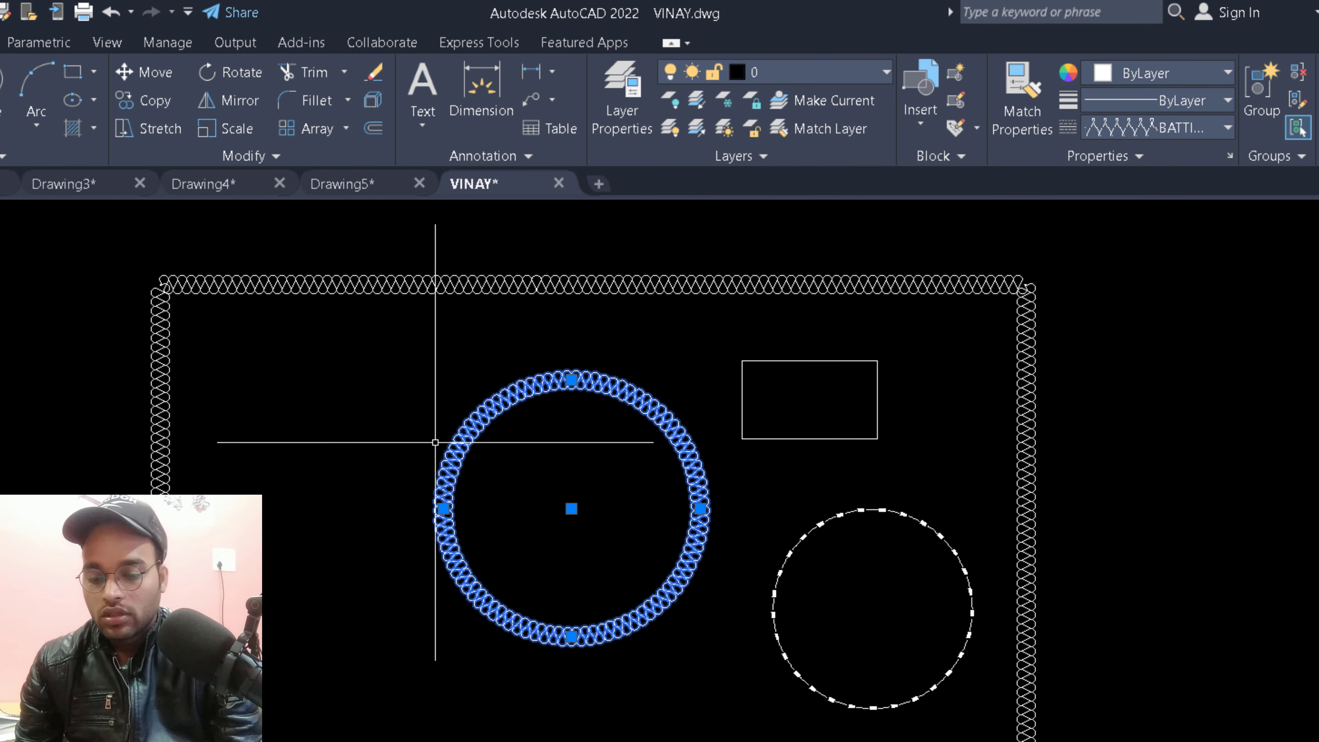
{"action": "left_click", "coordinate": [1175, 130]}
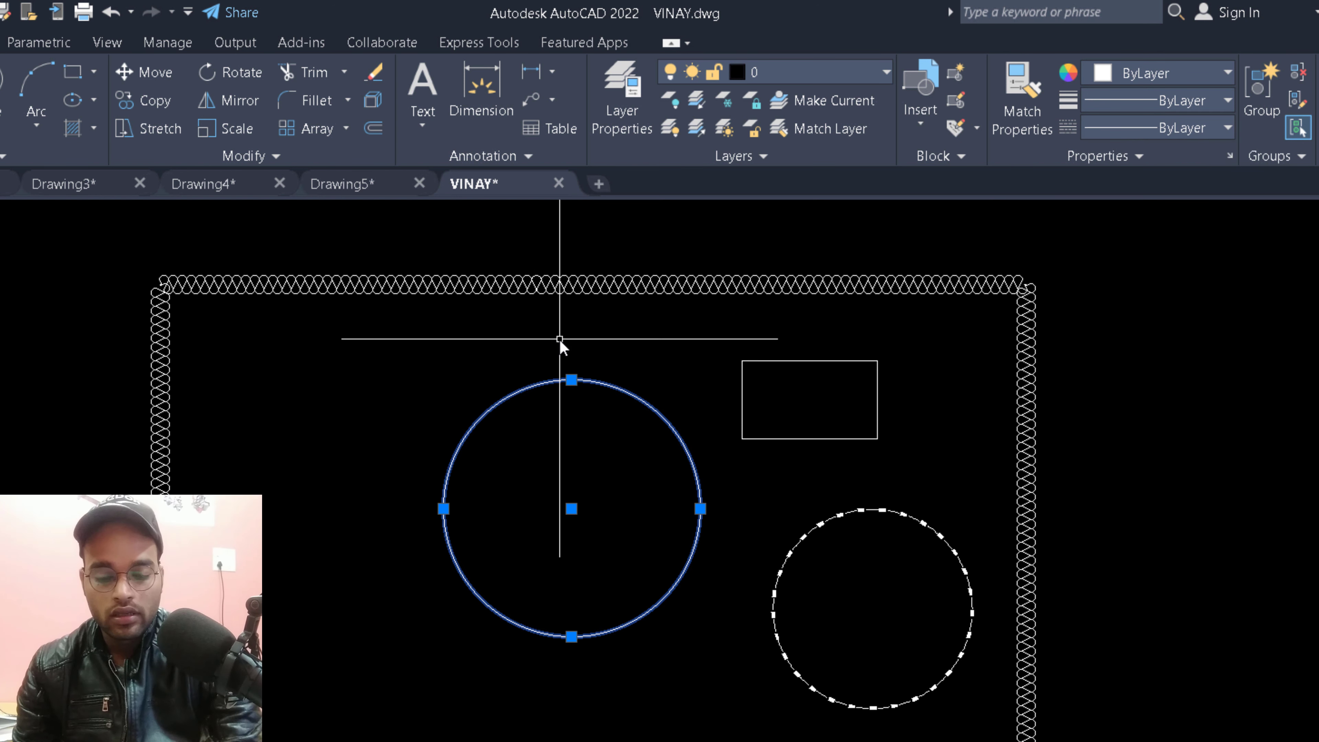
{"action": "key", "text": "Escape"}
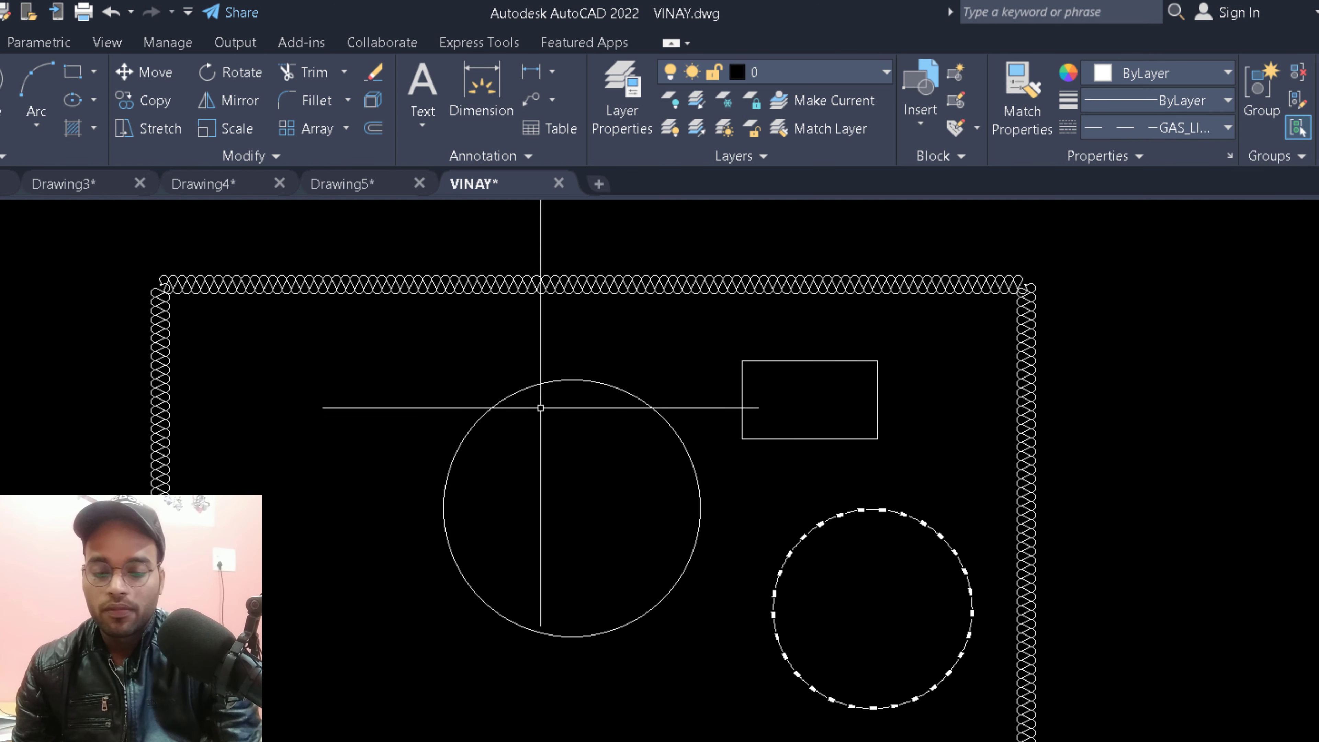
Step: Pan across the circle and rectangle and expand the object properties panel
{"action": "scroll", "coordinate": [623, 509], "scroll_direction": "up", "scroll_amount": 2}
{"action": "middle_click_drag", "start_coordinate": [571, 463], "coordinate": [589, 581]}
{"action": "scroll", "coordinate": [698, 486], "scroll_direction": "down", "scroll_amount": 2}
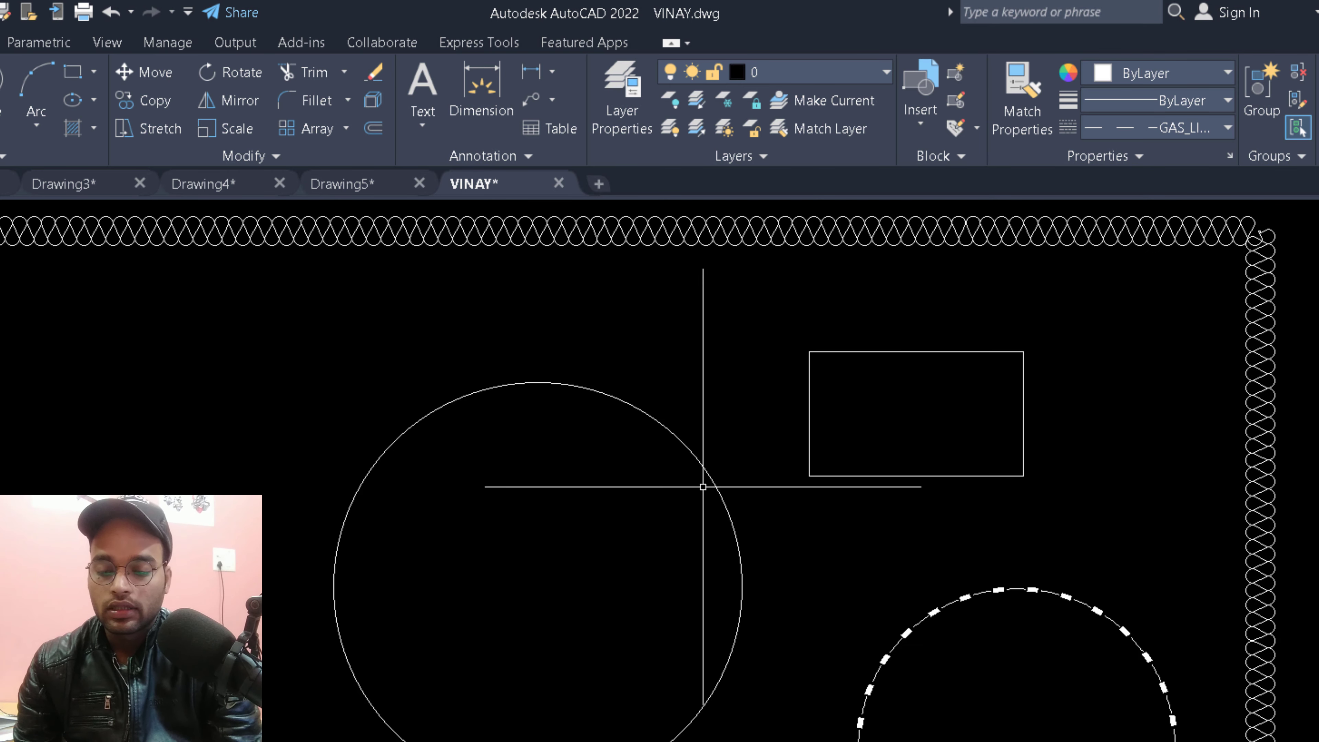
{"action": "middle_click_drag", "start_coordinate": [698, 486], "coordinate": [646, 381]}
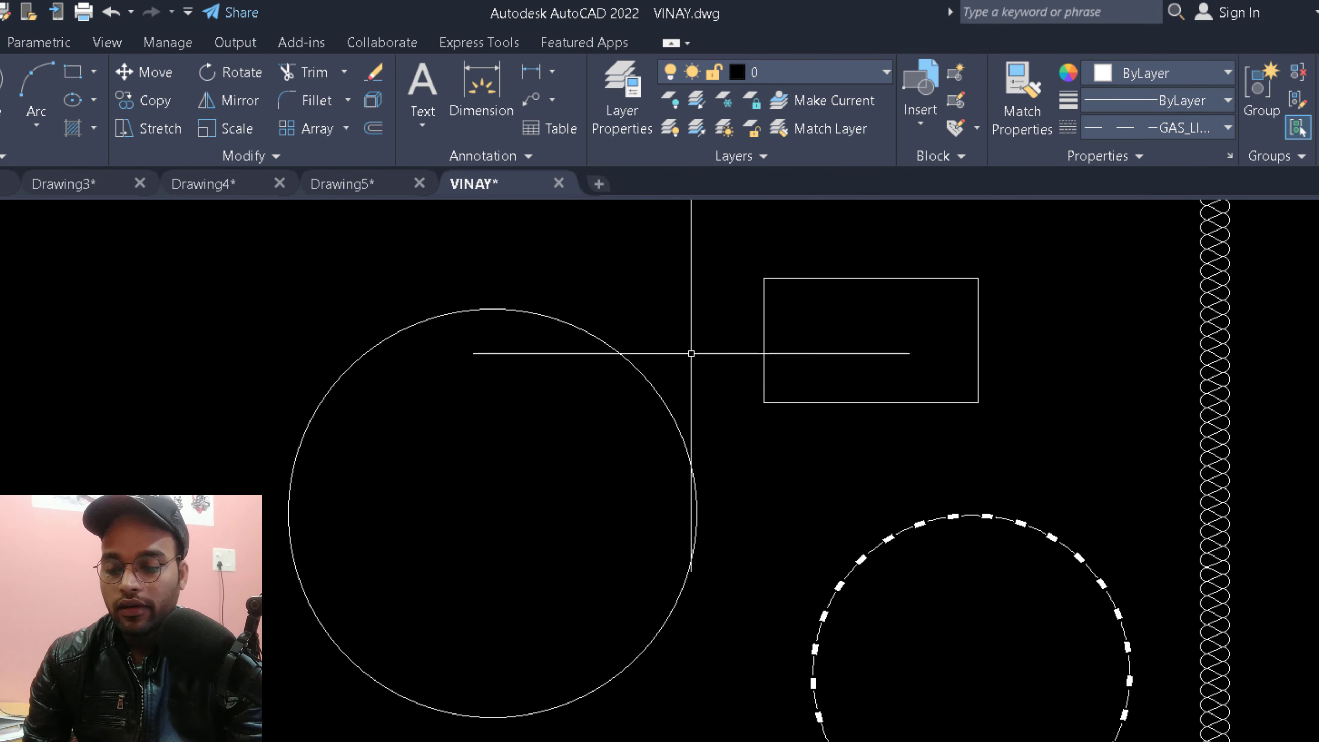
{"action": "left_click", "coordinate": [1091, 156]}
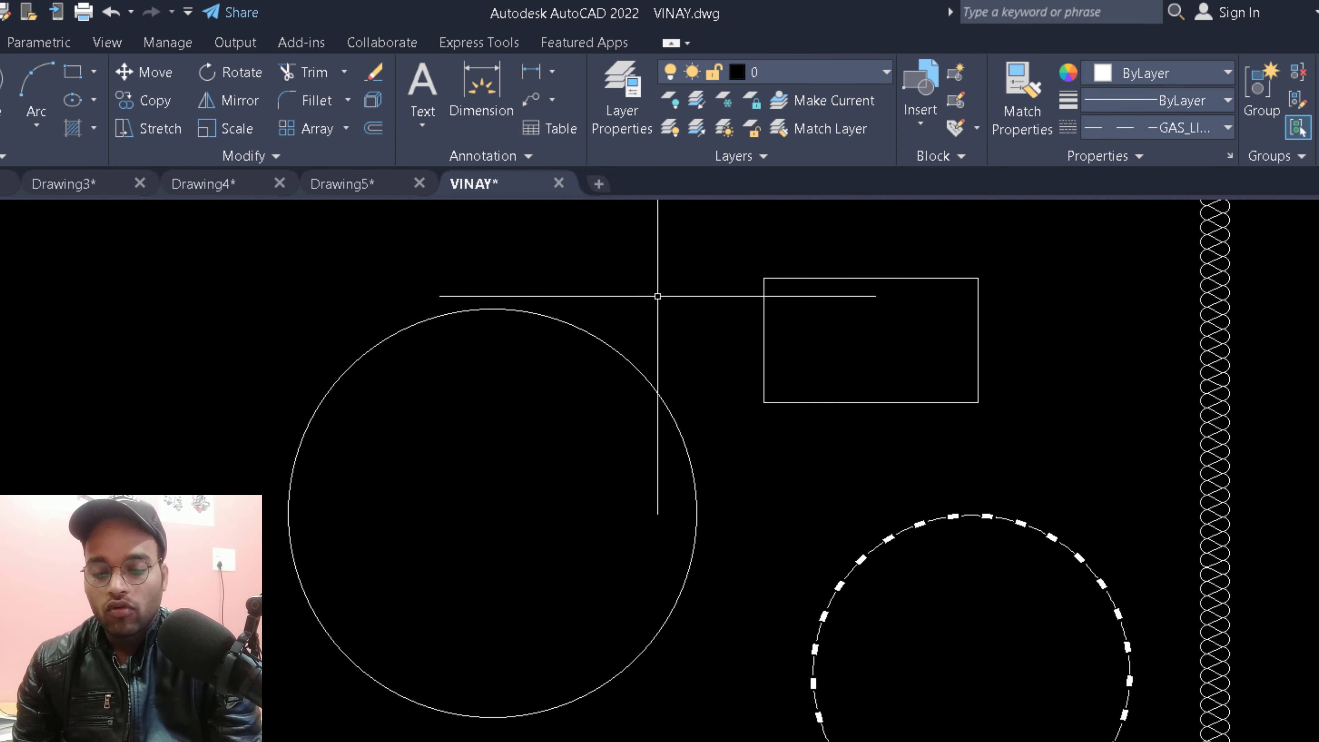
{"action": "scroll", "coordinate": [650, 392], "scroll_direction": "down", "scroll_amount": 4}
{"action": "right_click", "coordinate": [644, 357]}
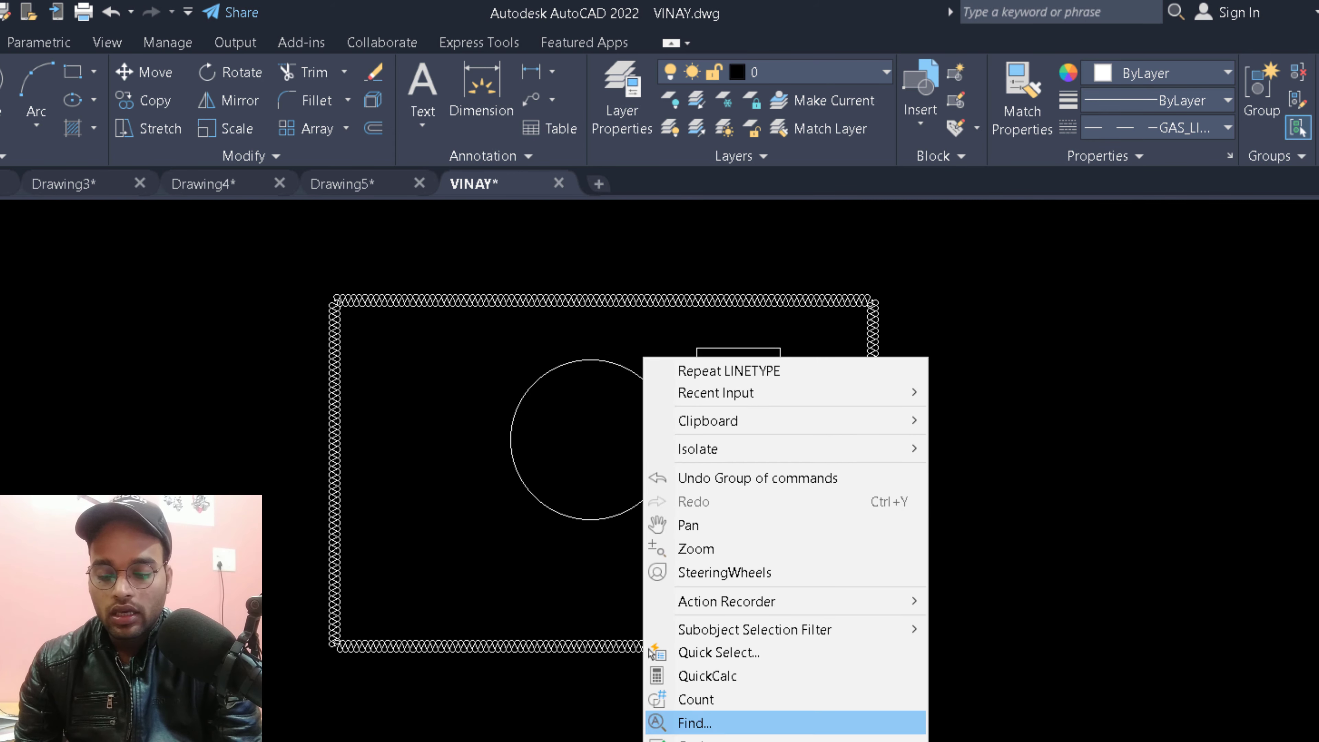
Step: Select the outer border polyline and show its full Properties palette
{"action": "left_click", "coordinate": [524, 394]}
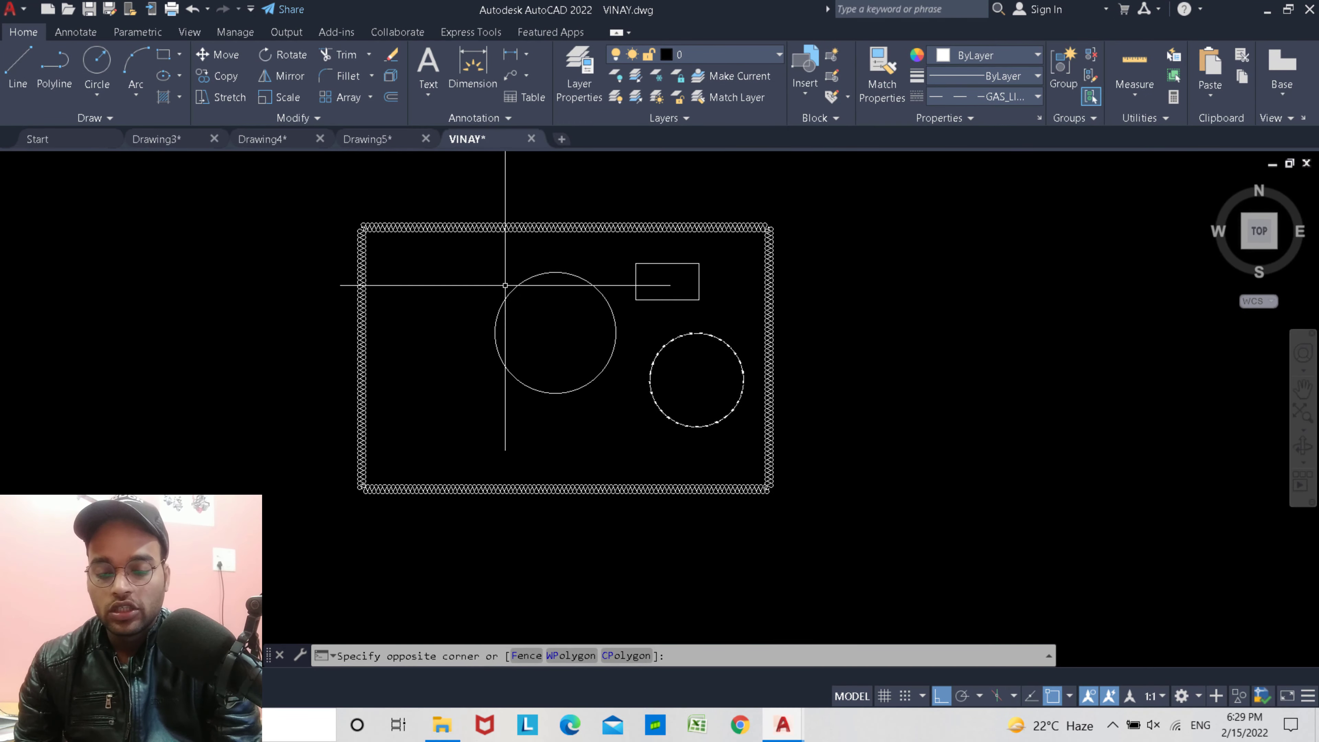
{"action": "left_click", "coordinate": [520, 282]}
{"action": "right_click", "coordinate": [482, 290]}
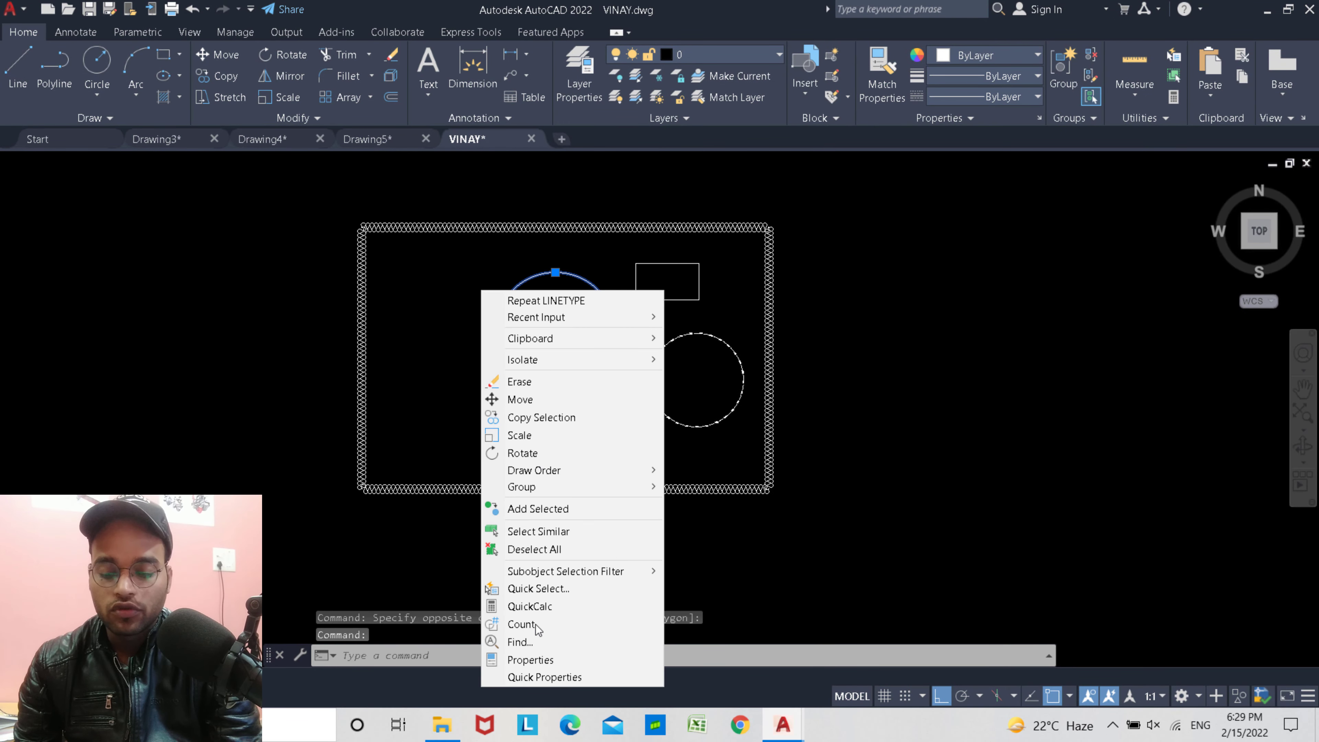
{"action": "key", "text": "Escape"}
{"action": "key", "text": "Escape"}
{"action": "left_click", "coordinate": [435, 229]}
{"action": "right_click", "coordinate": [401, 243]}
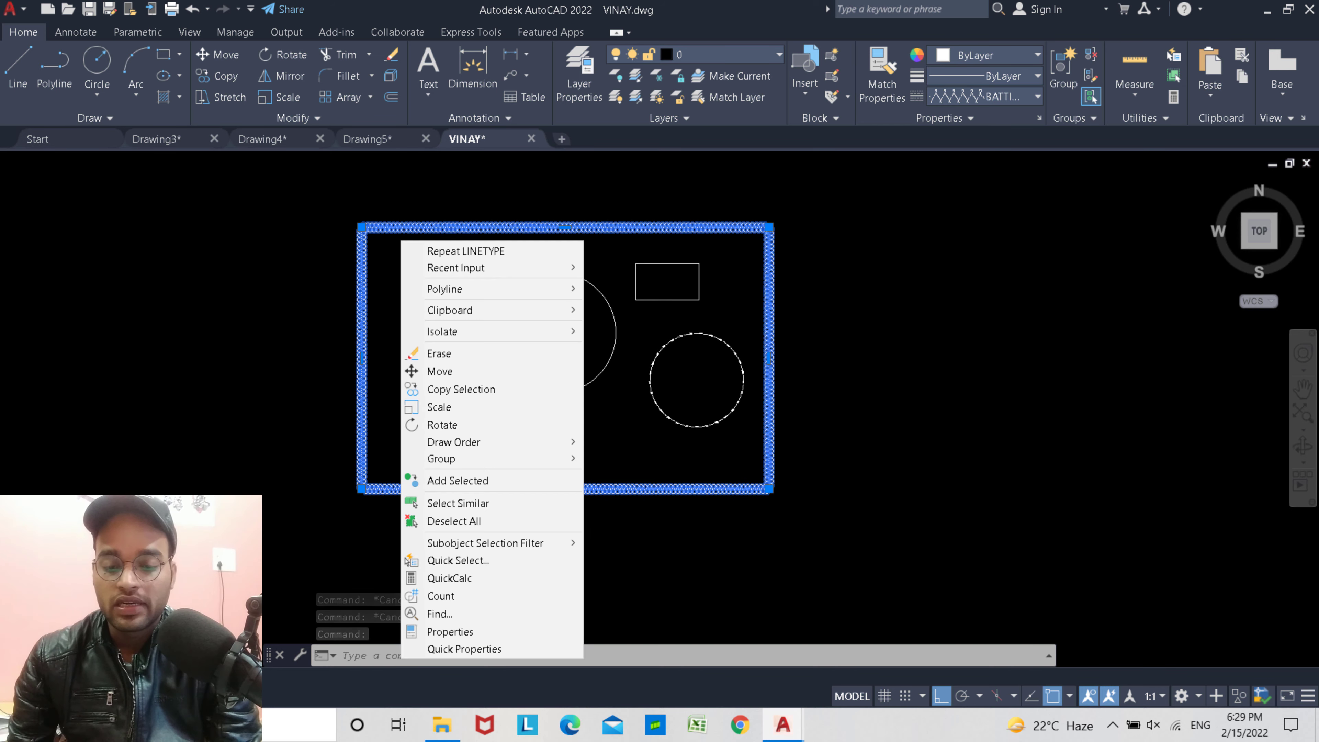
{"action": "left_click", "coordinate": [450, 631]}
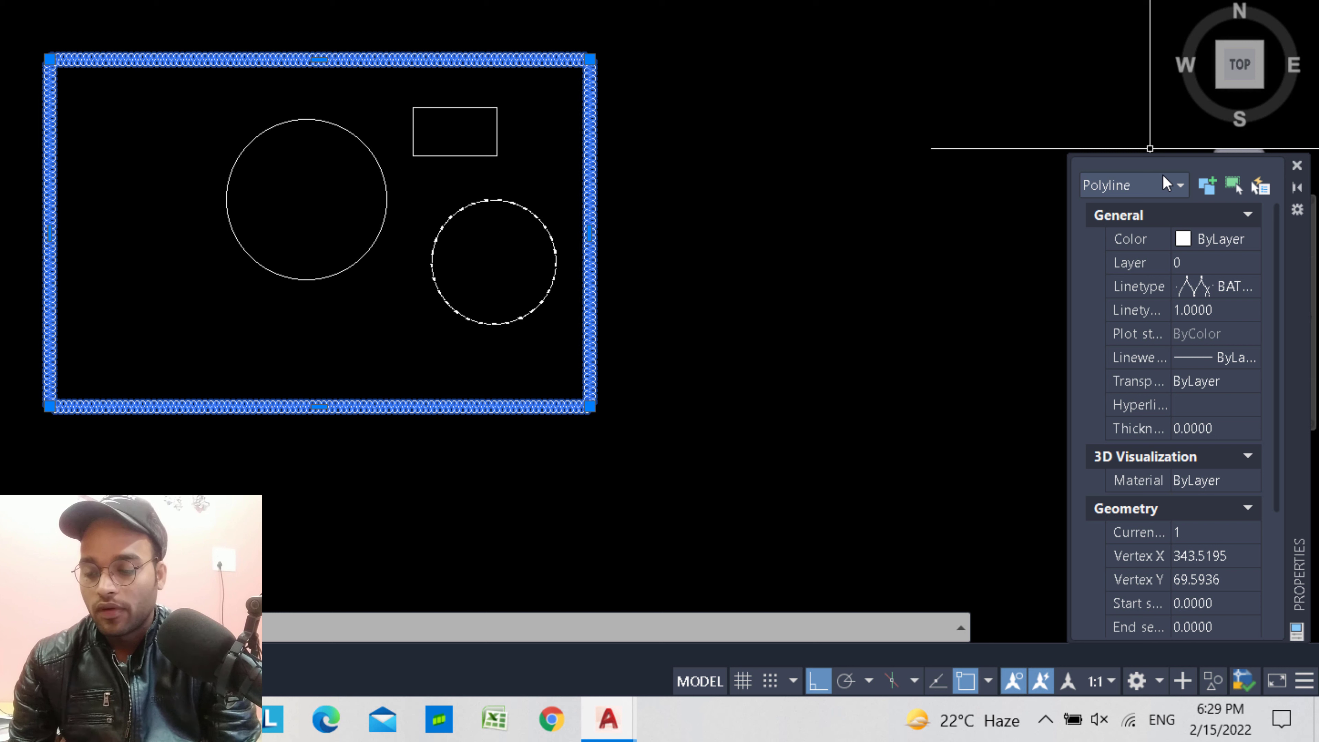
{"action": "left_click", "coordinate": [1163, 179]}
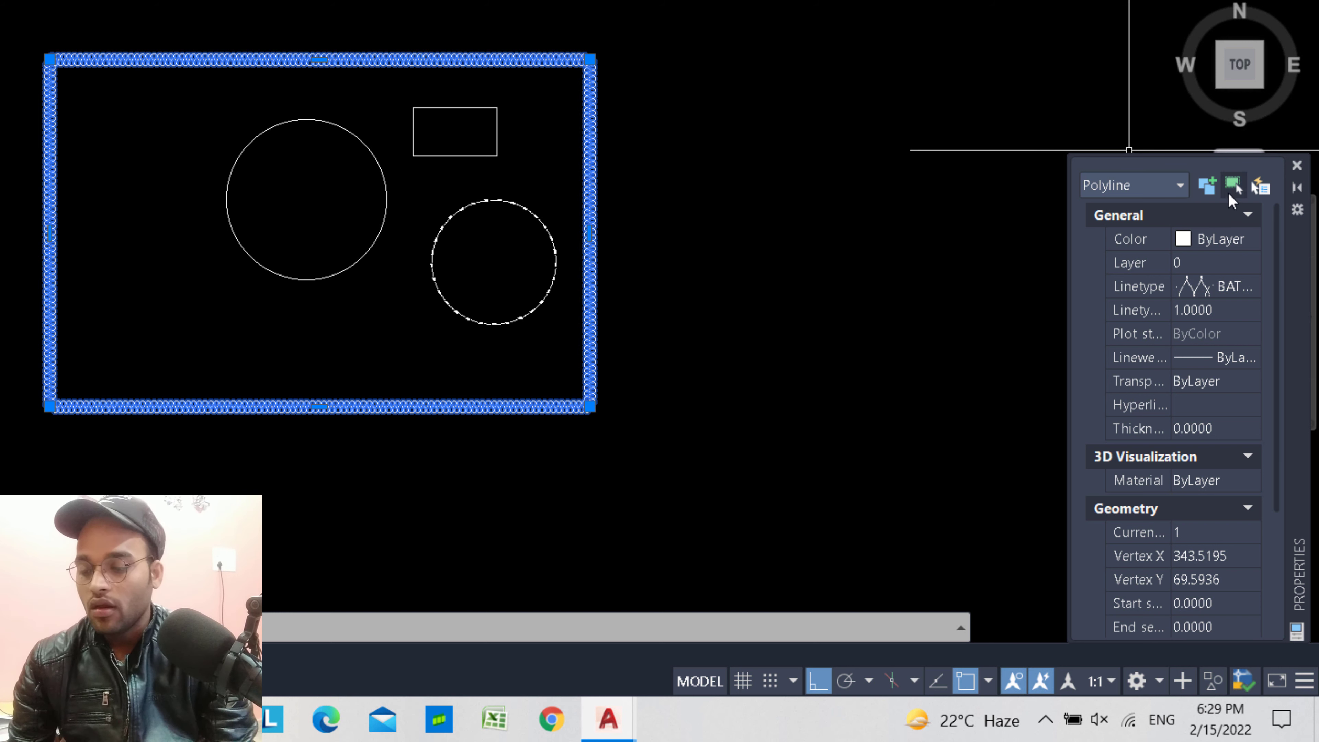
{"action": "left_click_drag", "start_coordinate": [1244, 158], "coordinate": [1243, 117]}
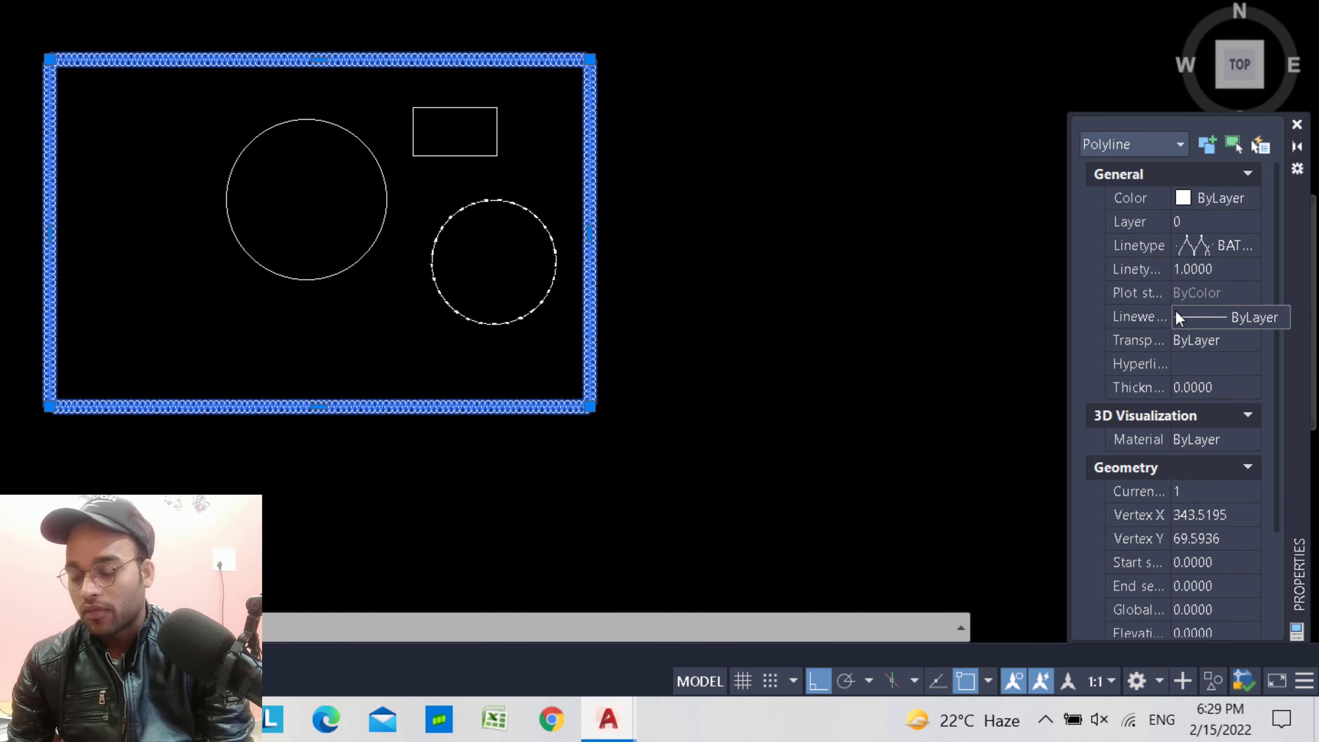
Step: Set the border's colour to Red in the Properties palette
{"action": "left_click", "coordinate": [1214, 198]}
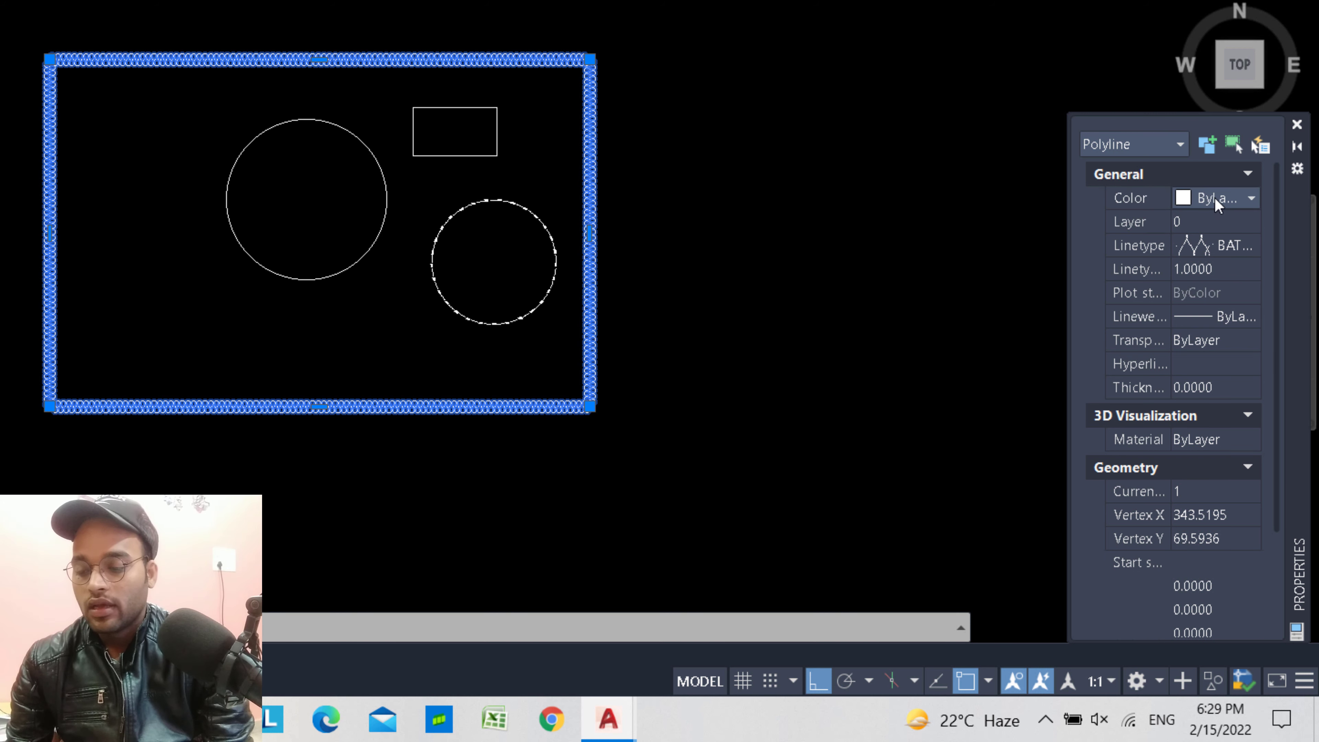
{"action": "left_click", "coordinate": [1251, 196]}
{"action": "left_click", "coordinate": [1194, 259]}
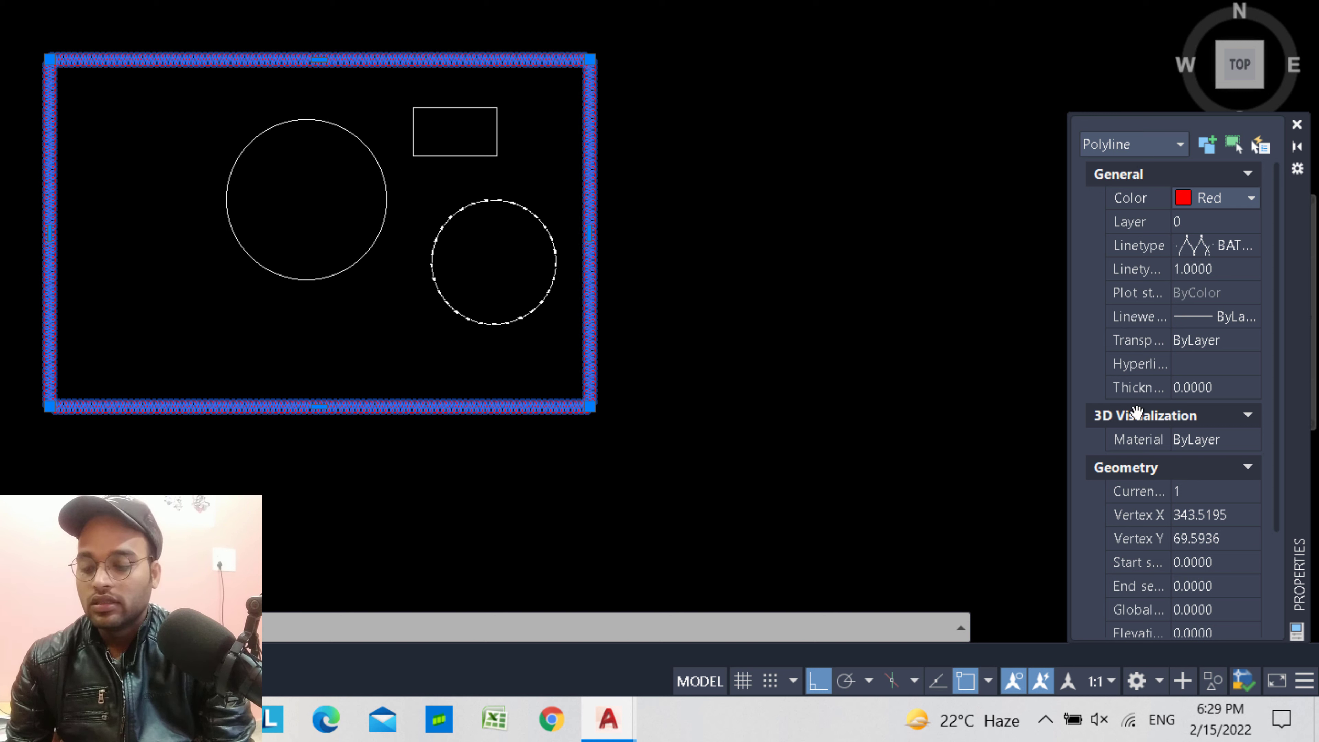
{"action": "scroll", "coordinate": [1137, 412], "scroll_direction": "down", "scroll_amount": 3}
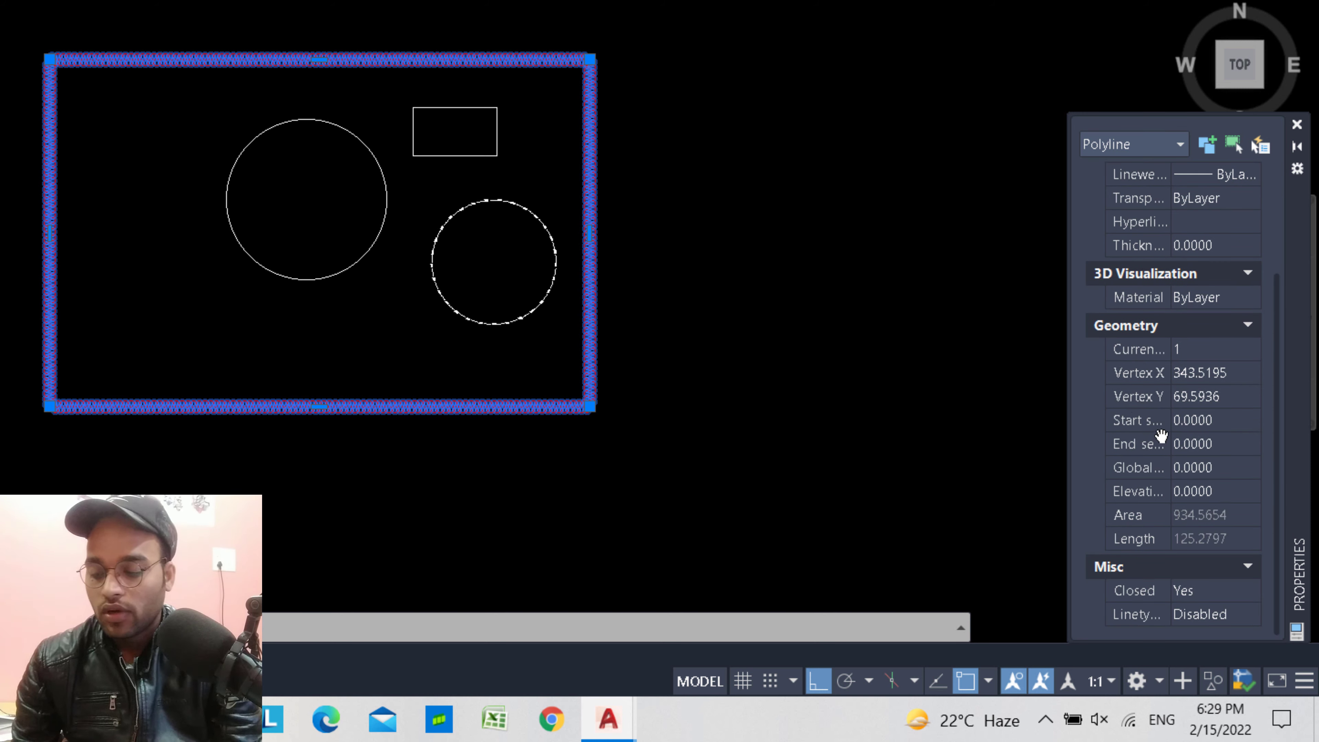
{"action": "scroll", "coordinate": [1162, 435], "scroll_direction": "up", "scroll_amount": 3}
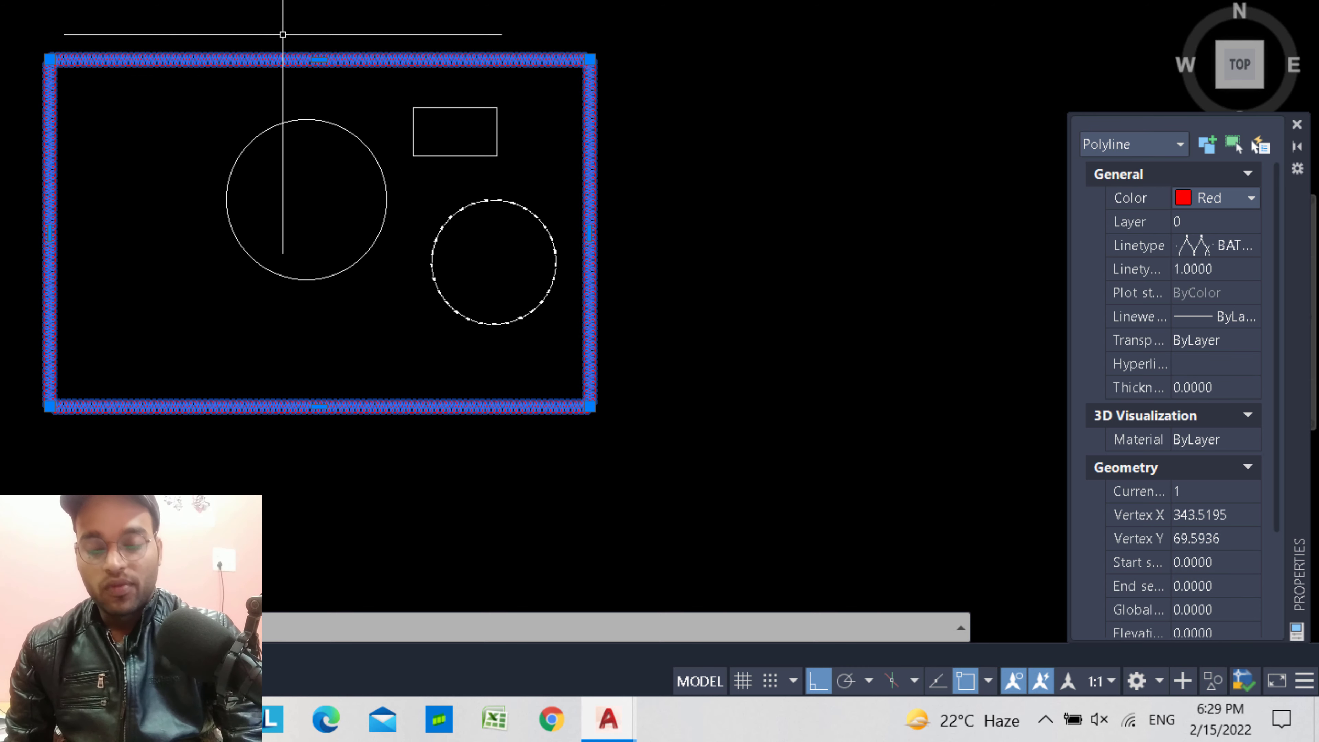
{"action": "key", "text": "Escape"}
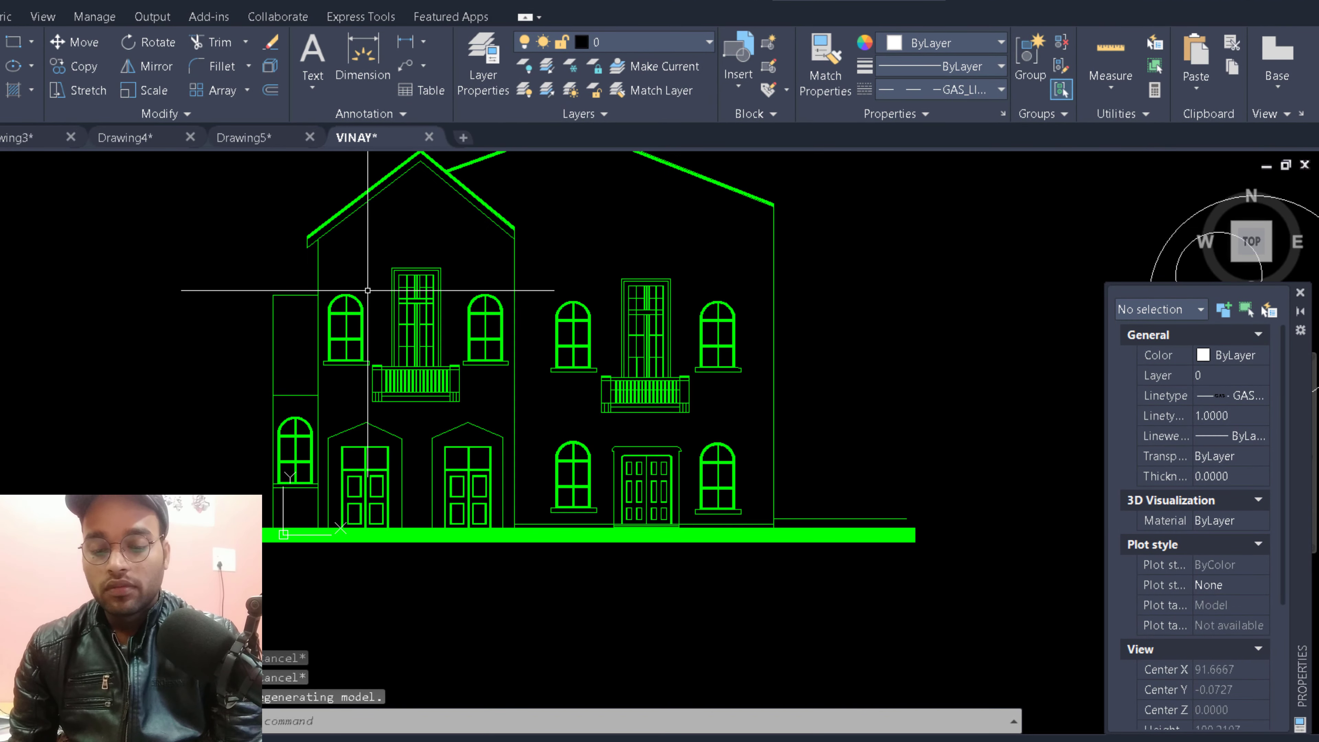
{"action": "scroll", "coordinate": [367, 290], "scroll_direction": "down", "scroll_amount": 3}
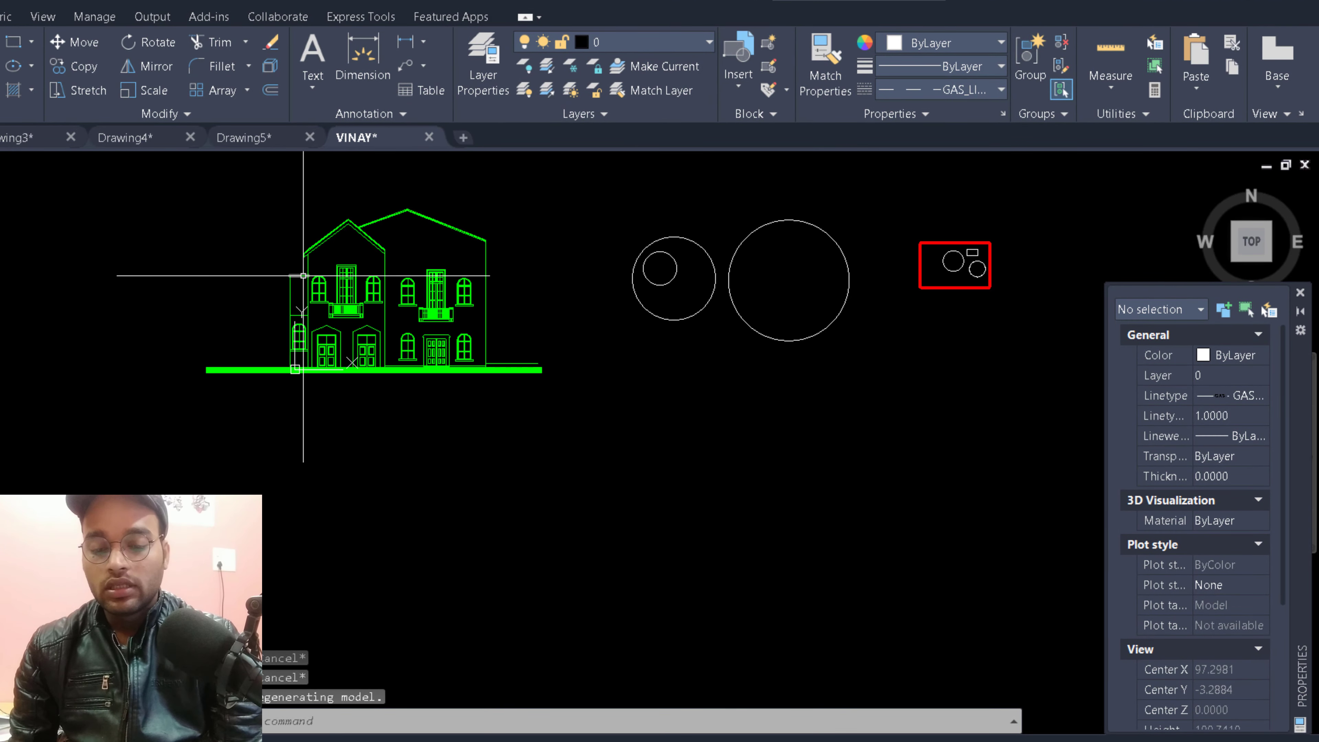
{"action": "left_click", "coordinate": [129, 205]}
{"action": "left_click", "coordinate": [548, 420]}
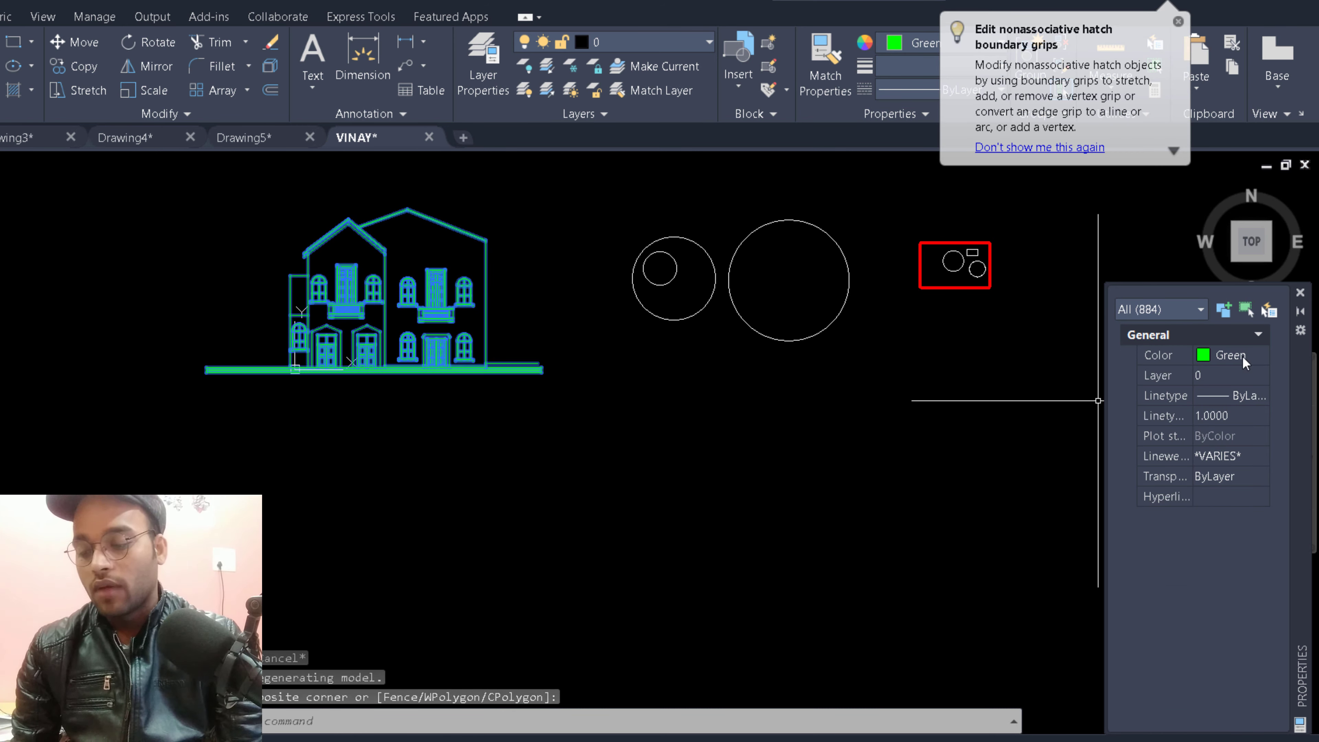
{"action": "key", "text": "Escape"}
{"action": "key", "text": "Escape"}
{"action": "key", "text": "Escape"}
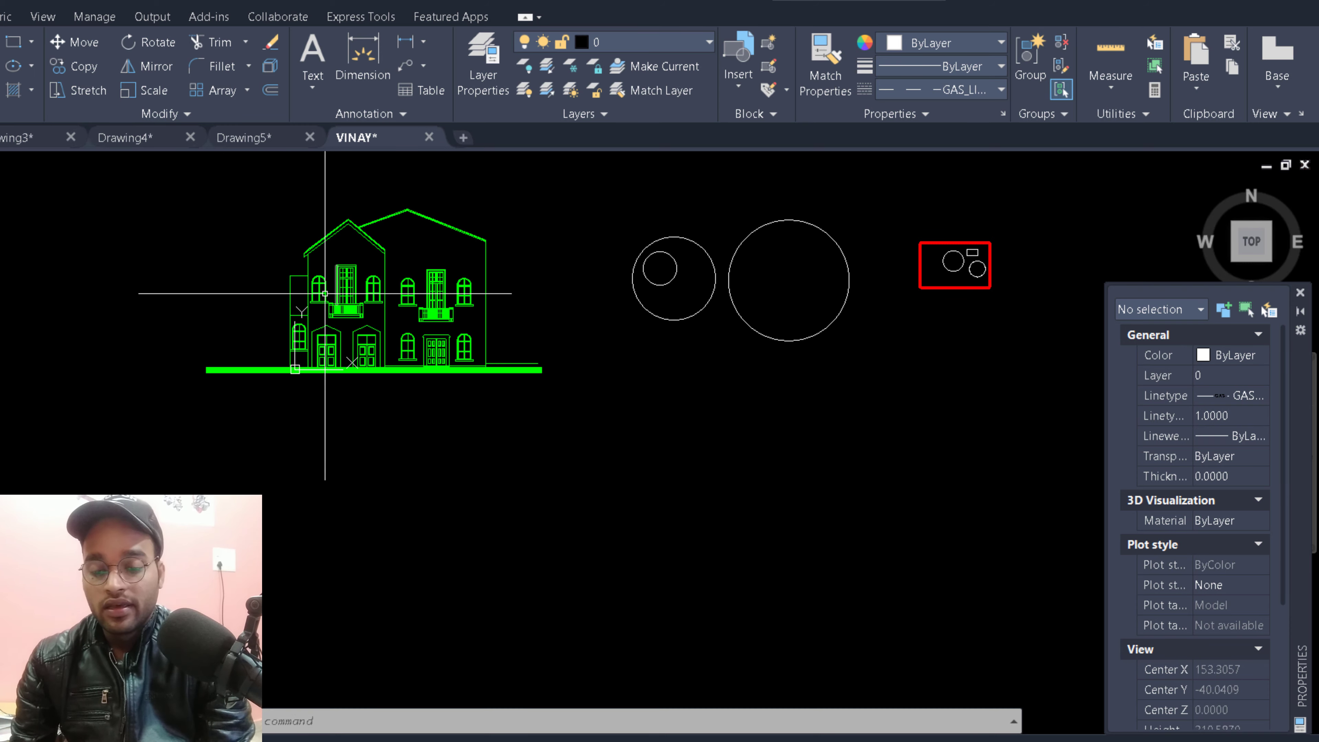
{"action": "middle_click_drag", "start_coordinate": [321, 316], "coordinate": [287, 359]}
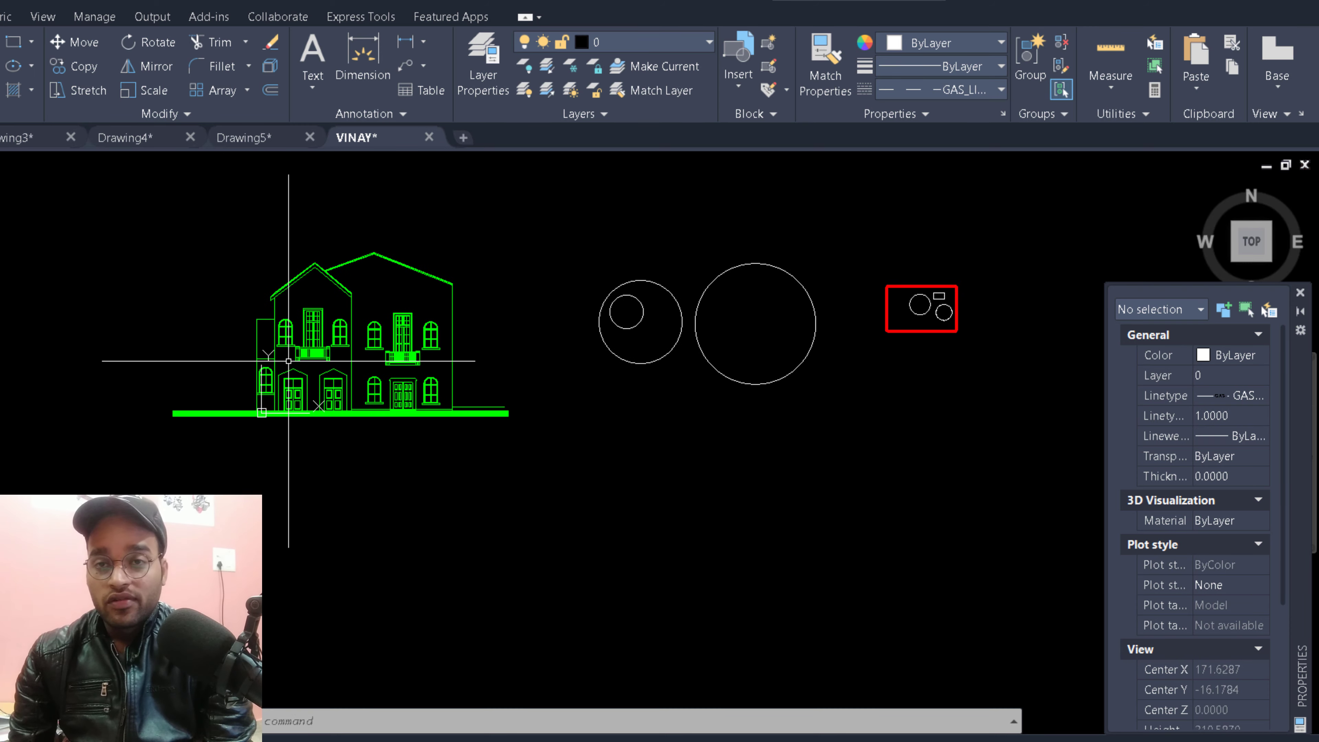